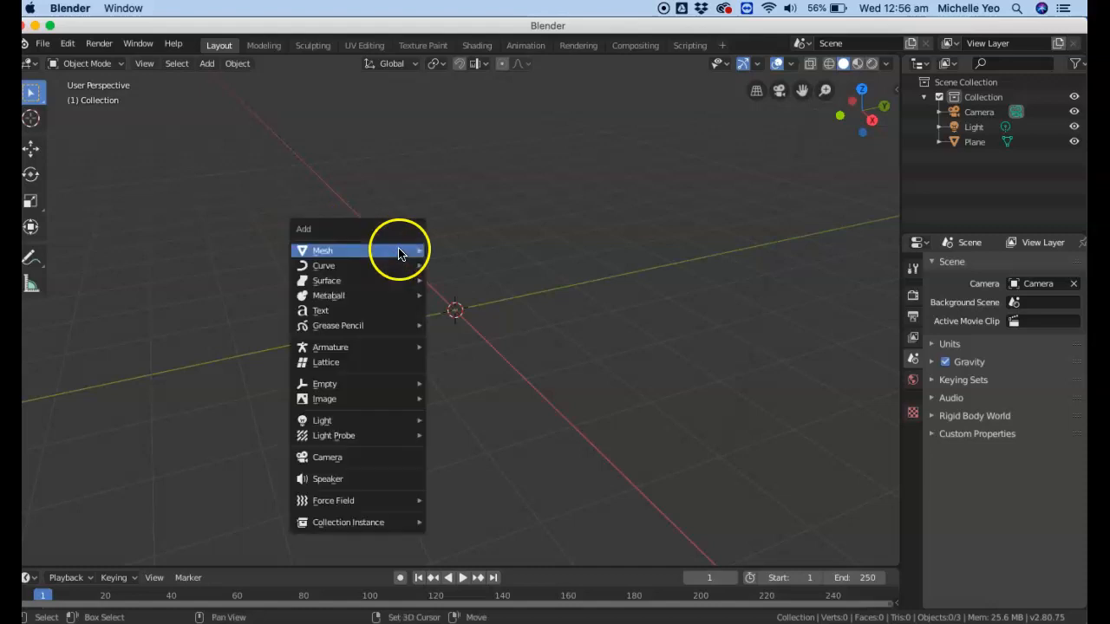
Add a cube mesh and scale it uniformly to about 0.79.
left_click(447, 265)
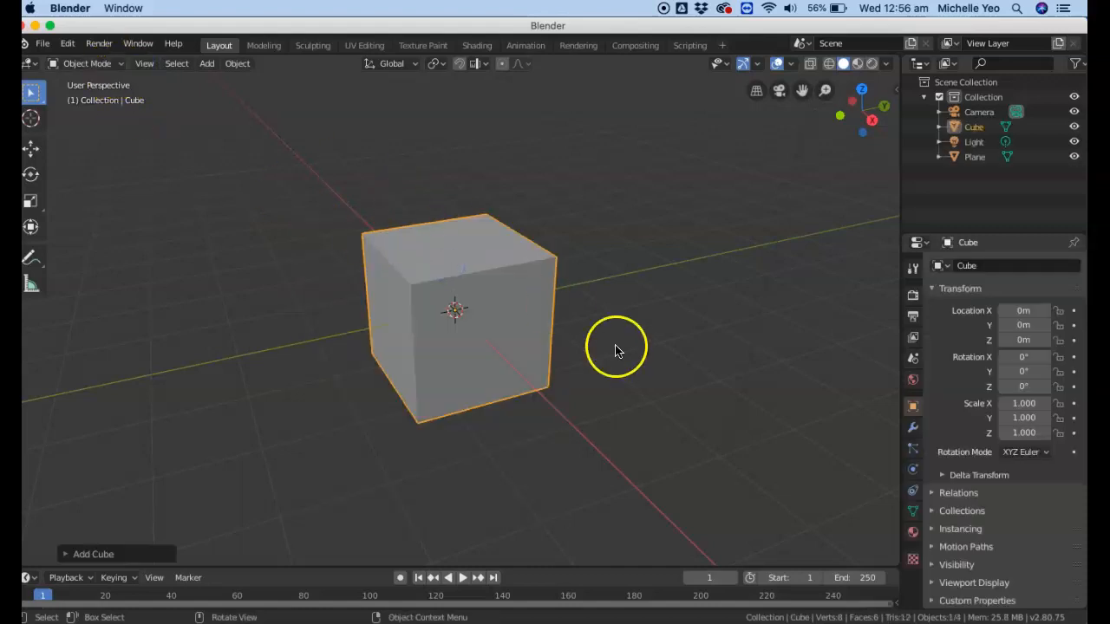
key("s")
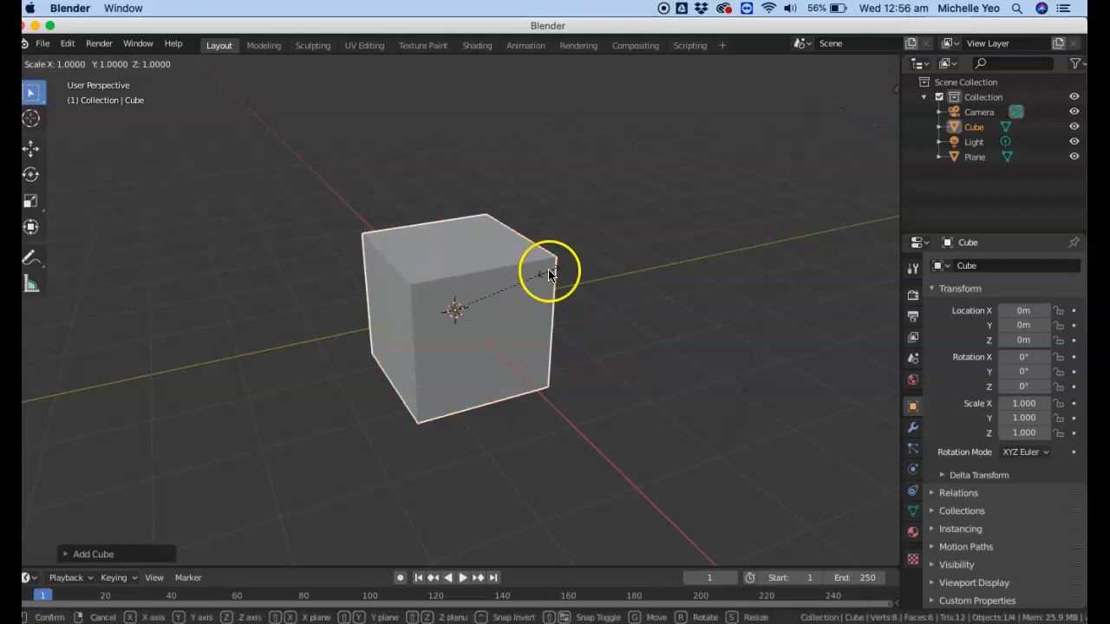
left_click(521, 268)
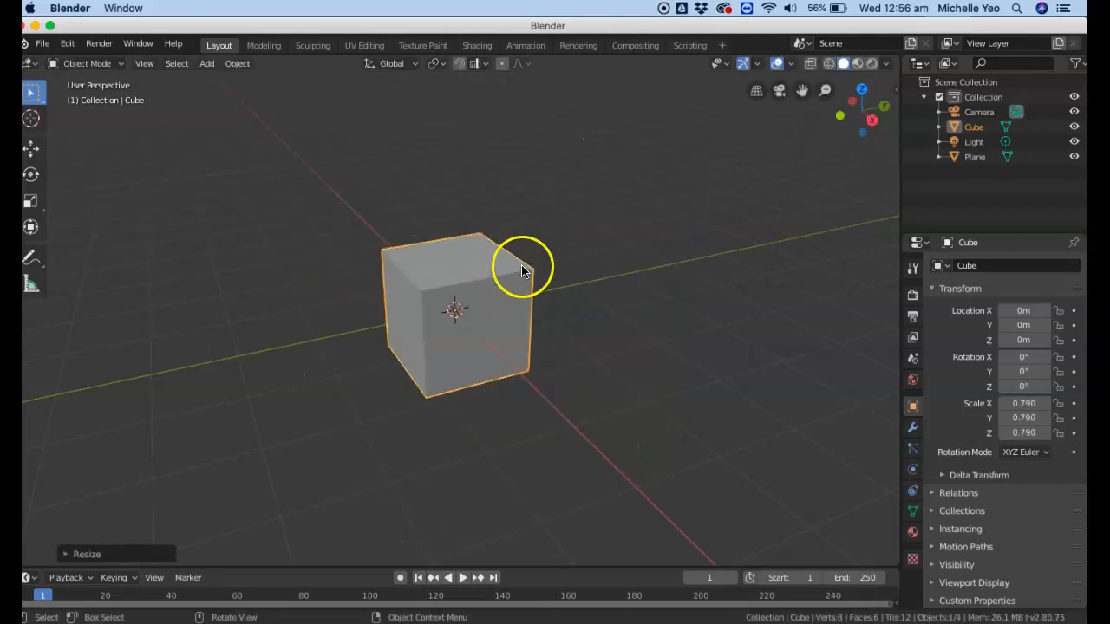
In Edit Mode, try moving the vertex at the cube's upper far-left corner along the Z axis.
left_click(122, 66)
left_click(115, 101)
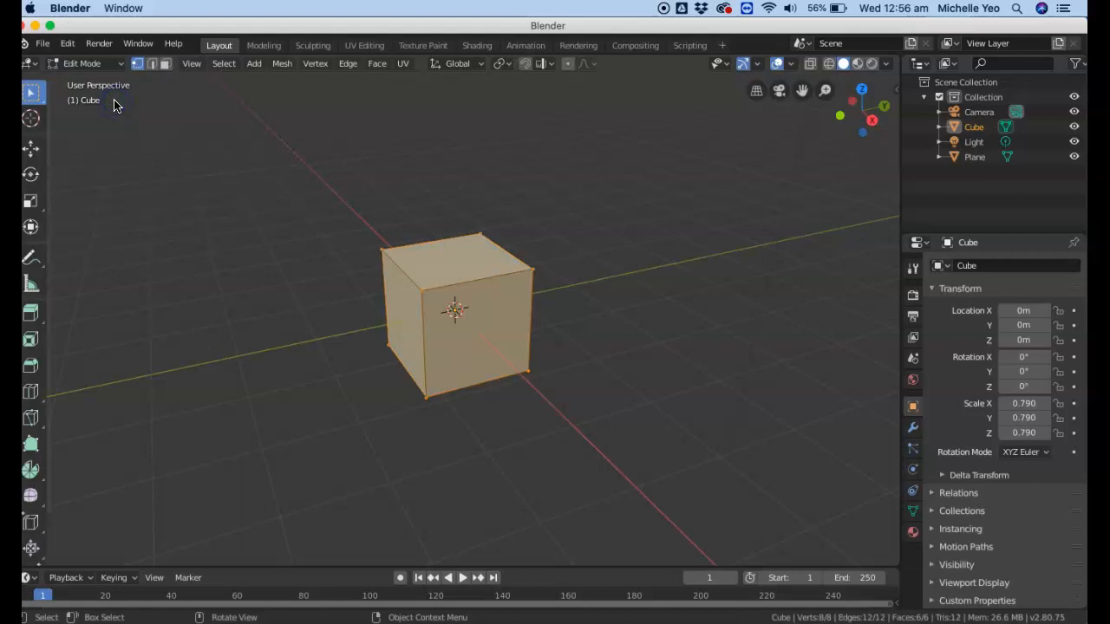
left_click(388, 262)
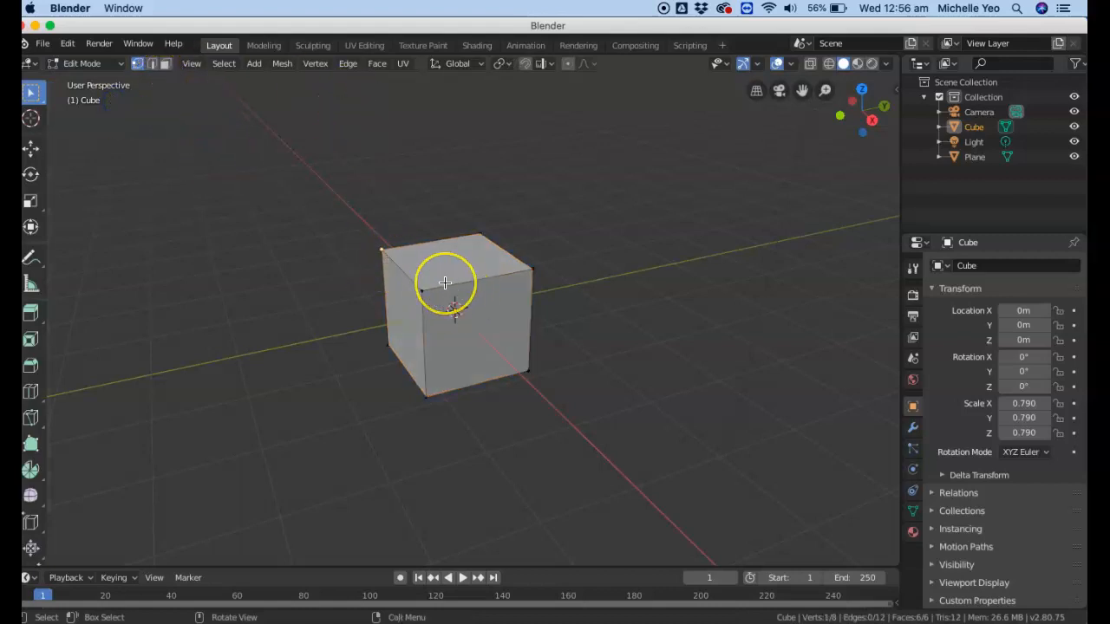
key("g")
key("z")
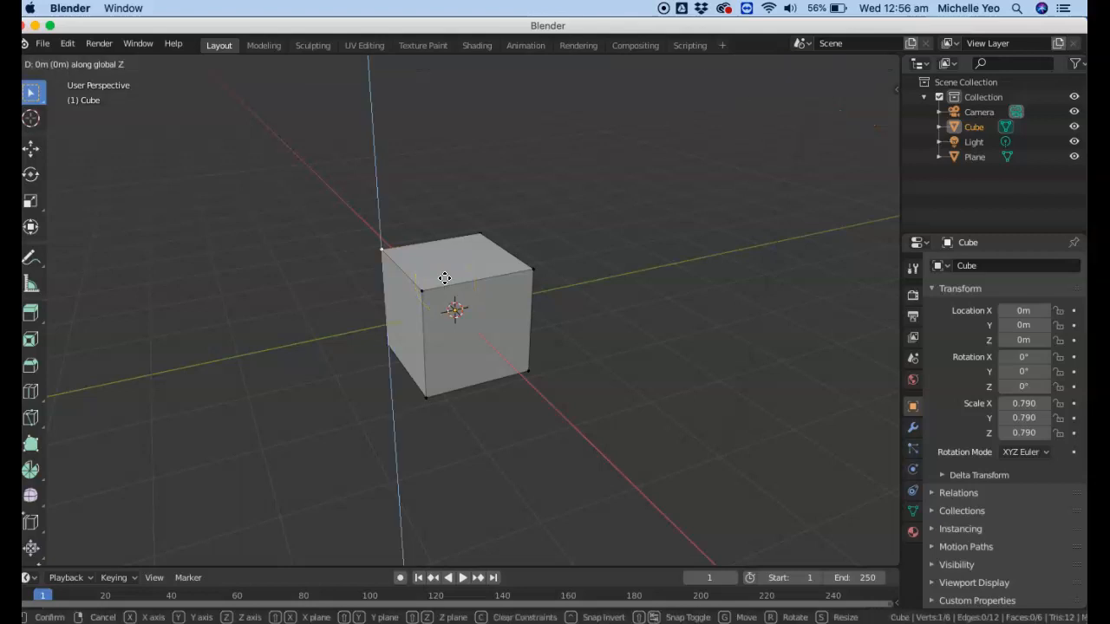
left_click(439, 283)
In edge selection mode, try raising the cube's rear top edge along the Z axis, and undo the move.
left_click(154, 66)
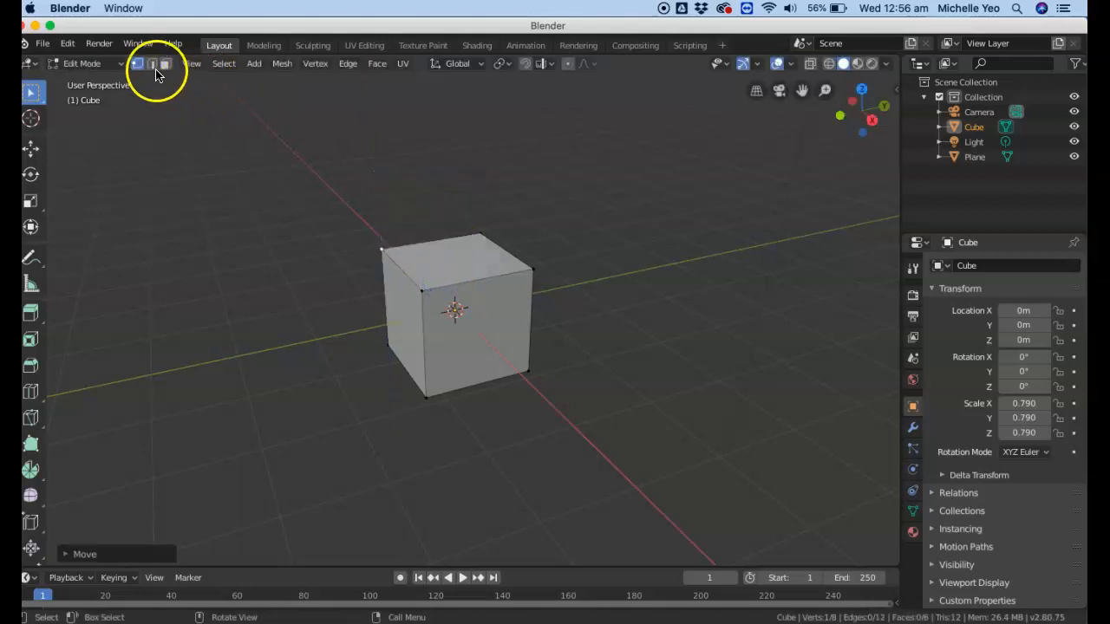
left_click(445, 241)
key("g")
key("z")
left_click(445, 168)
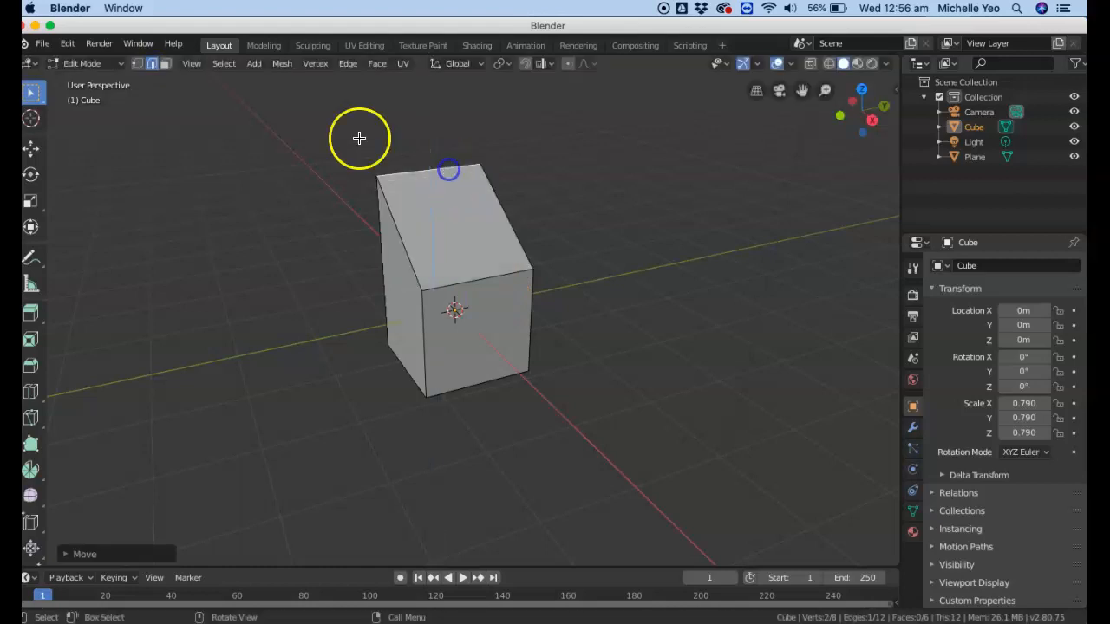
key("super+z")
In face selection mode, try moving the cube's top face along the Z axis and cancel the move.
left_click(165, 64)
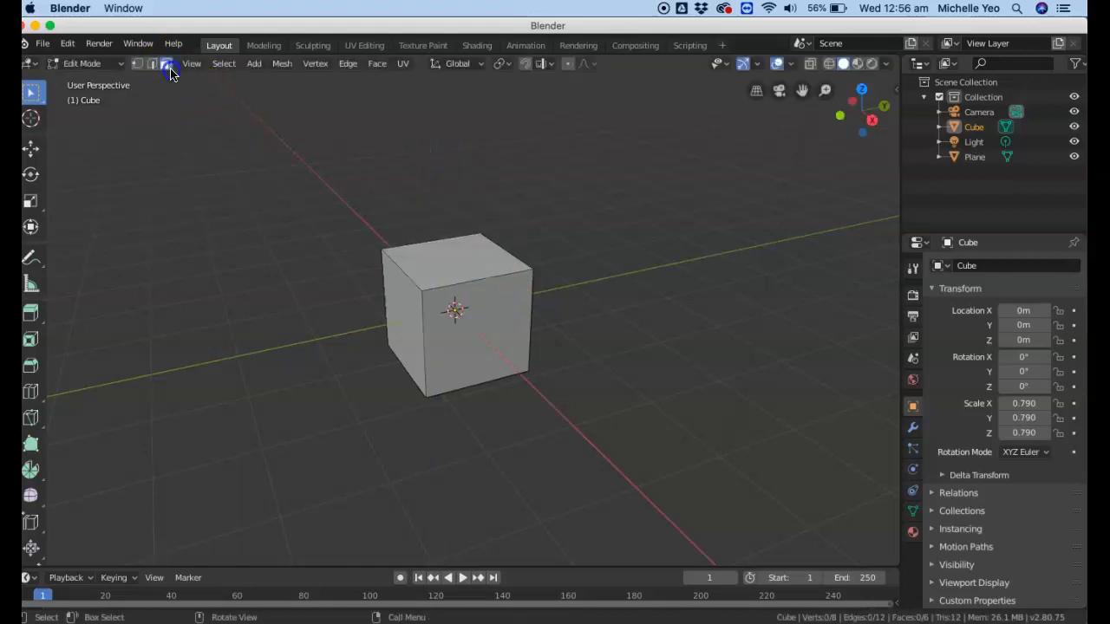
left_click(458, 281)
key("g")
key("z")
right_click(467, 196)
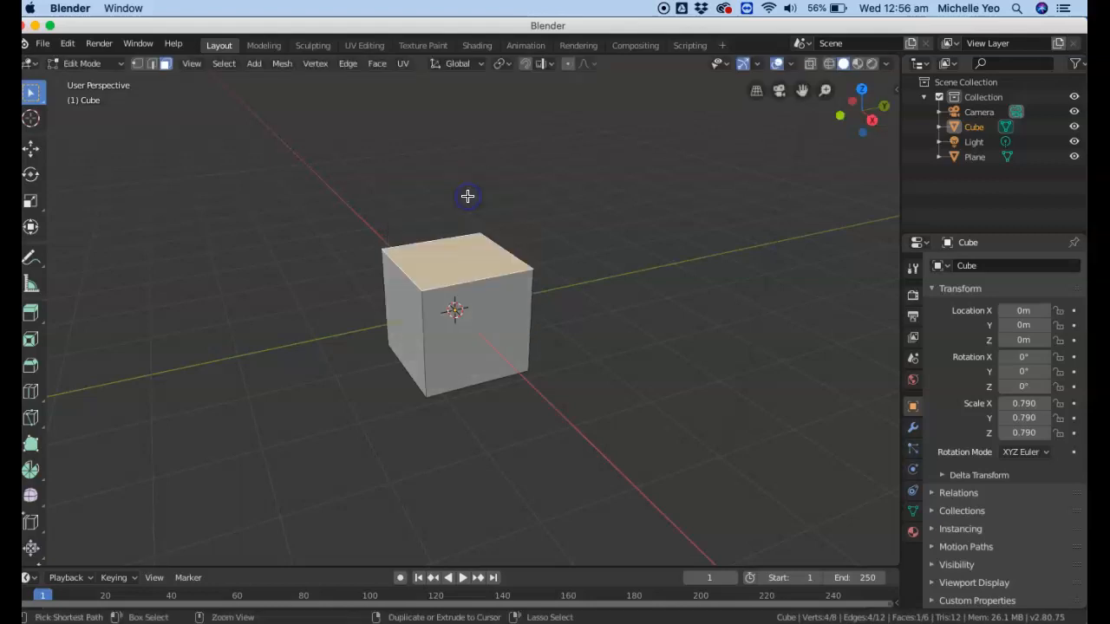
In vertex selection mode, lower the cube's nearest top corner slightly along the Z axis and try scaling that vertex.
left_click(136, 64)
left_click(423, 253)
left_click(423, 297)
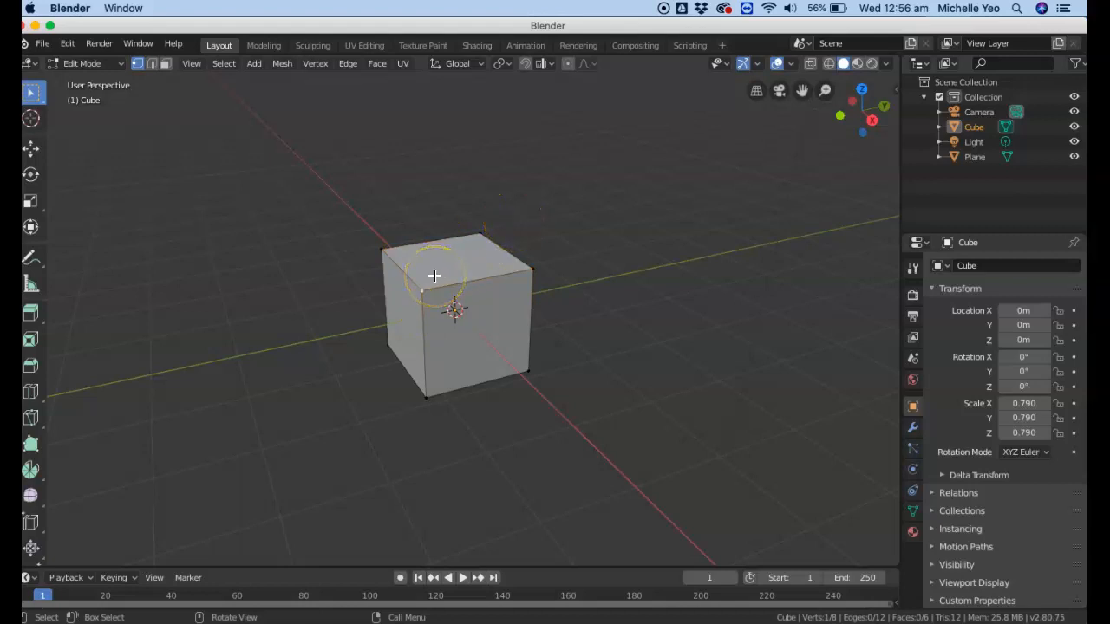
key("g")
key("z")
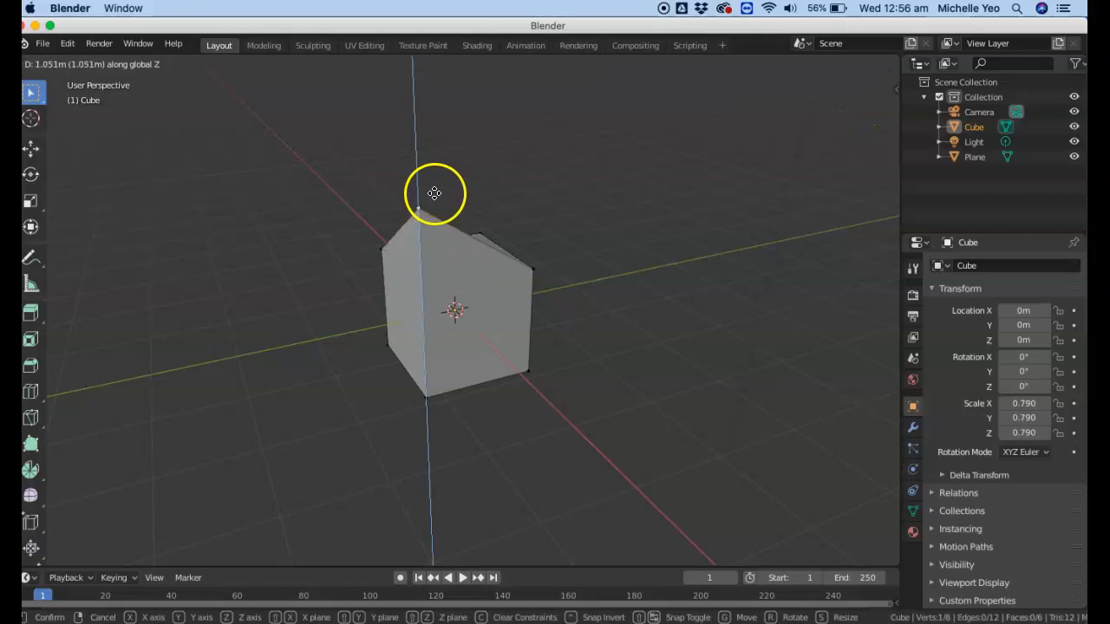
left_click(428, 290)
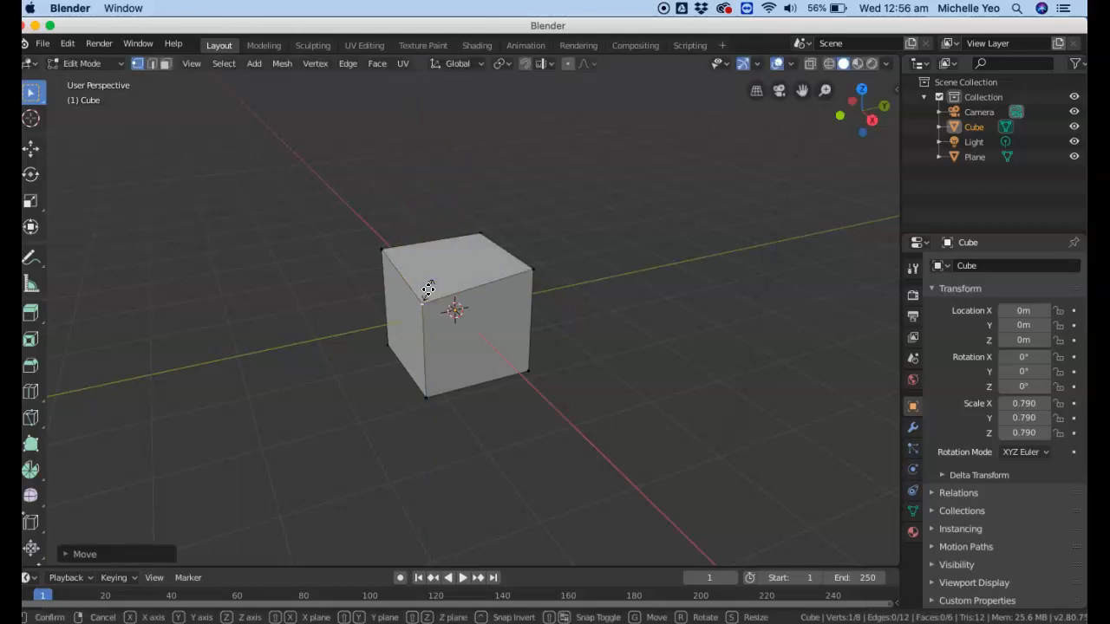
key("s")
left_click(532, 255)
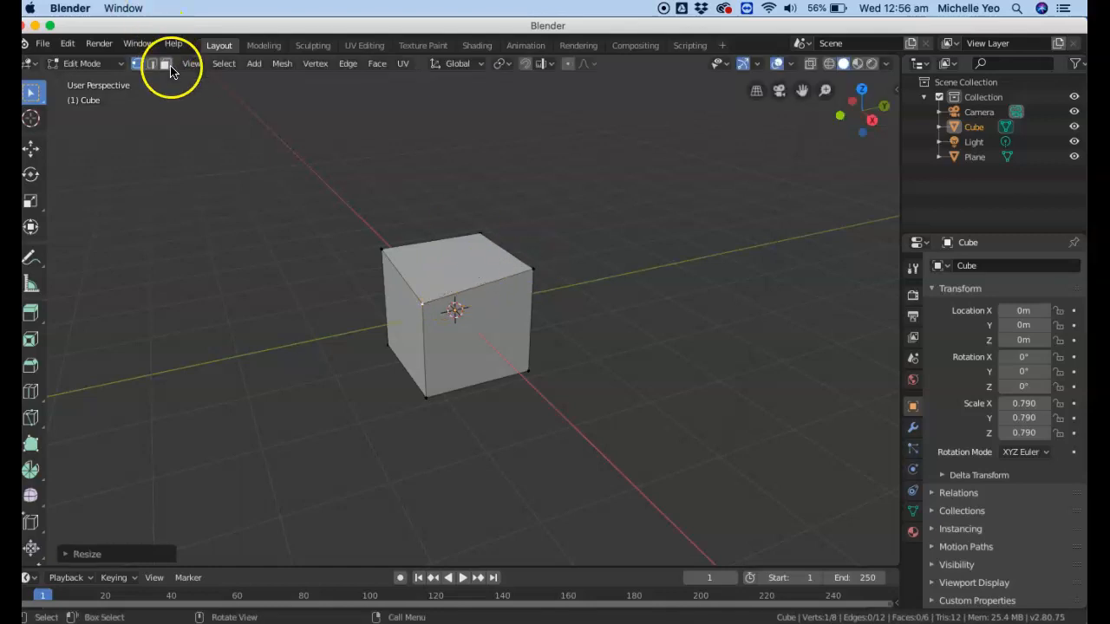
Scale the cube's top face up by a factor of about 1.79 and clear the selection.
left_click(475, 258)
key("s")
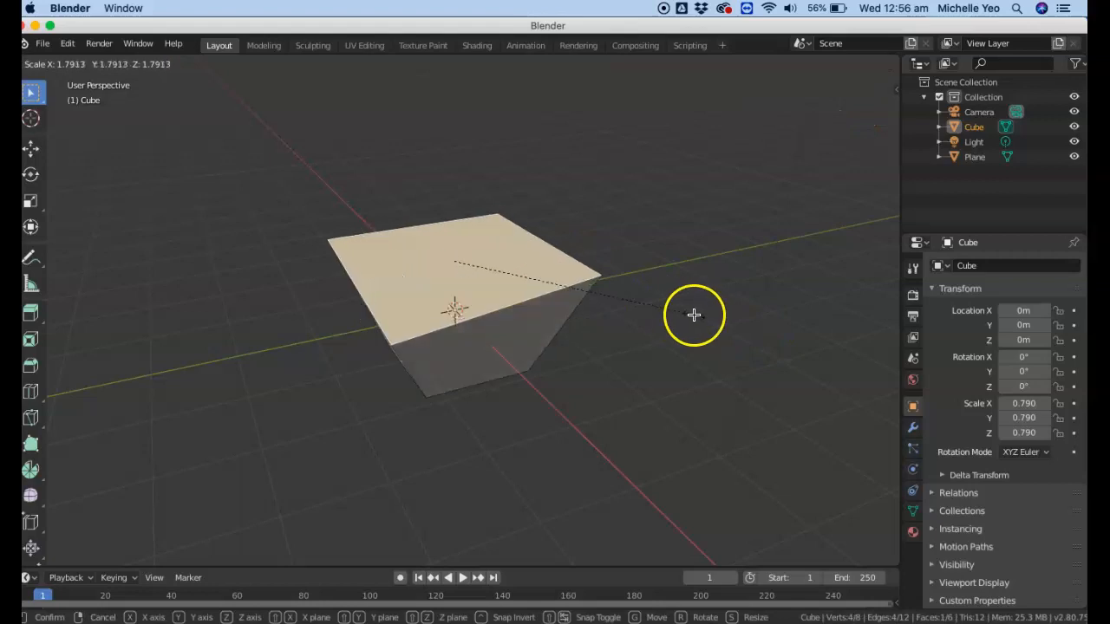
left_click(693, 314)
key("alt+a")
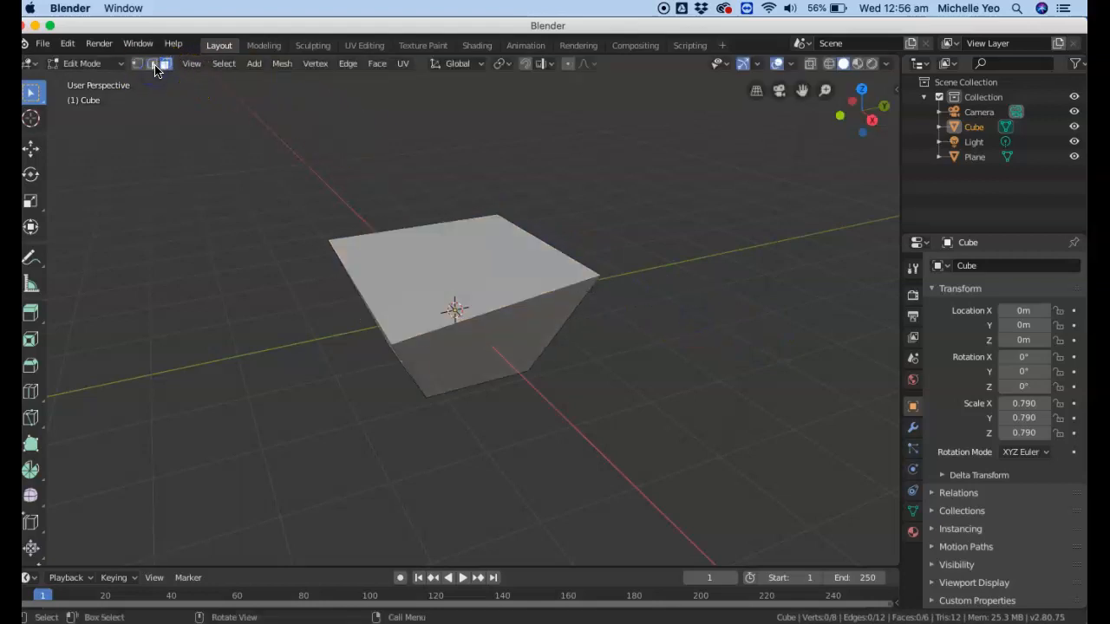
Rotate the enlarged top face slightly in the current view.
left_click(450, 262)
key("r")
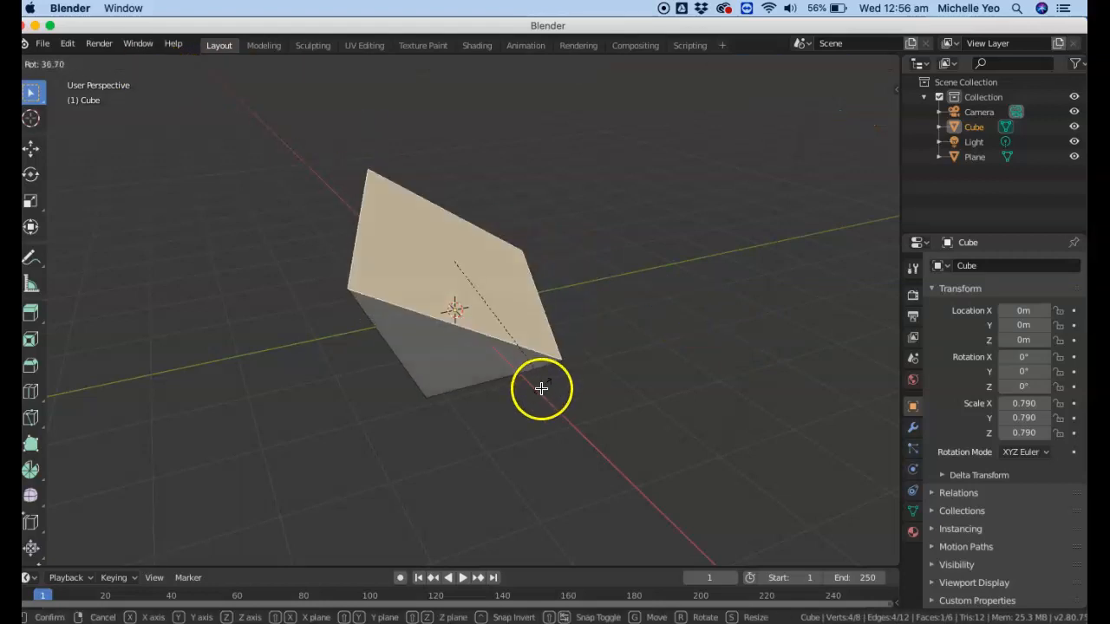
left_click(576, 274)
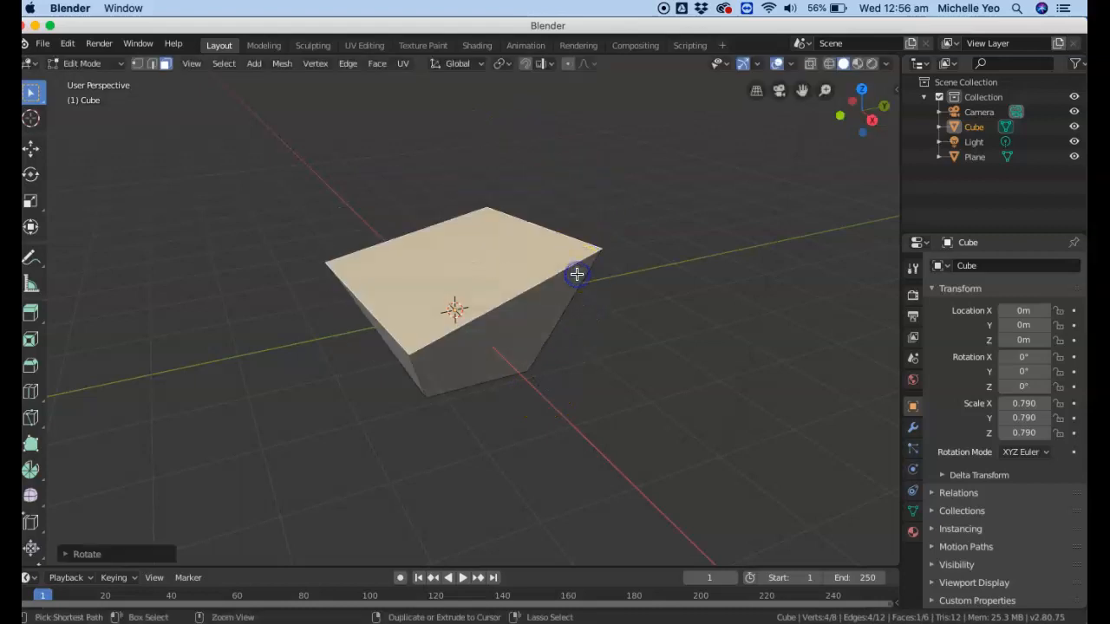
Undo the rotation and scaling of the top face.
key("alt+a")
key("ctrl+z")
key("ctrl+z")
key("ctrl+z")
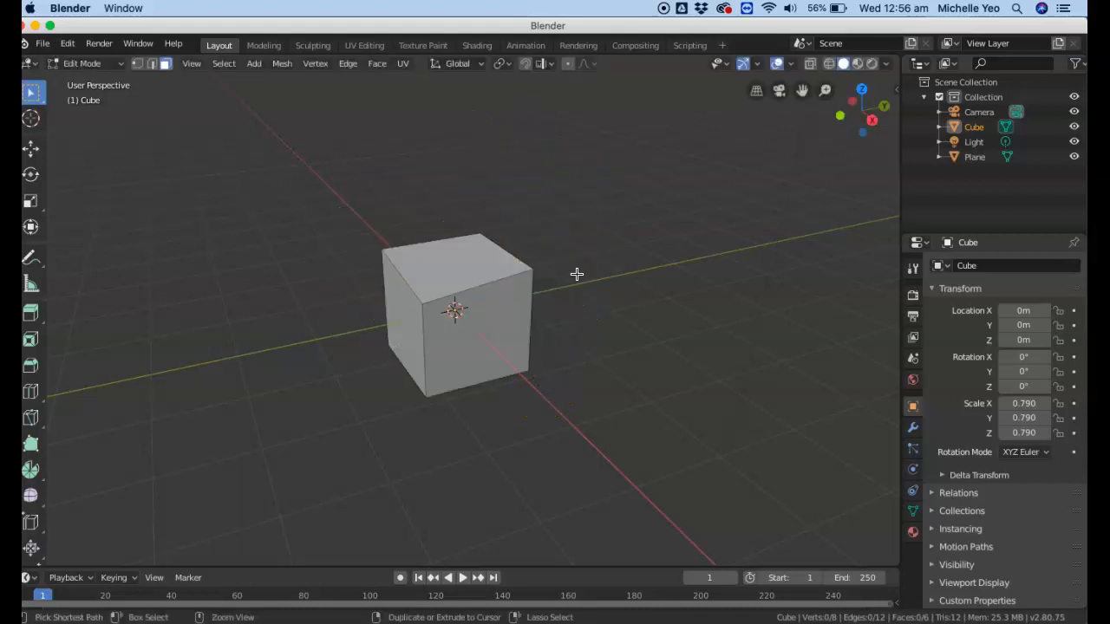
Return to Object Mode and replace the edited cube with a newly added default cube.
left_click(96, 64)
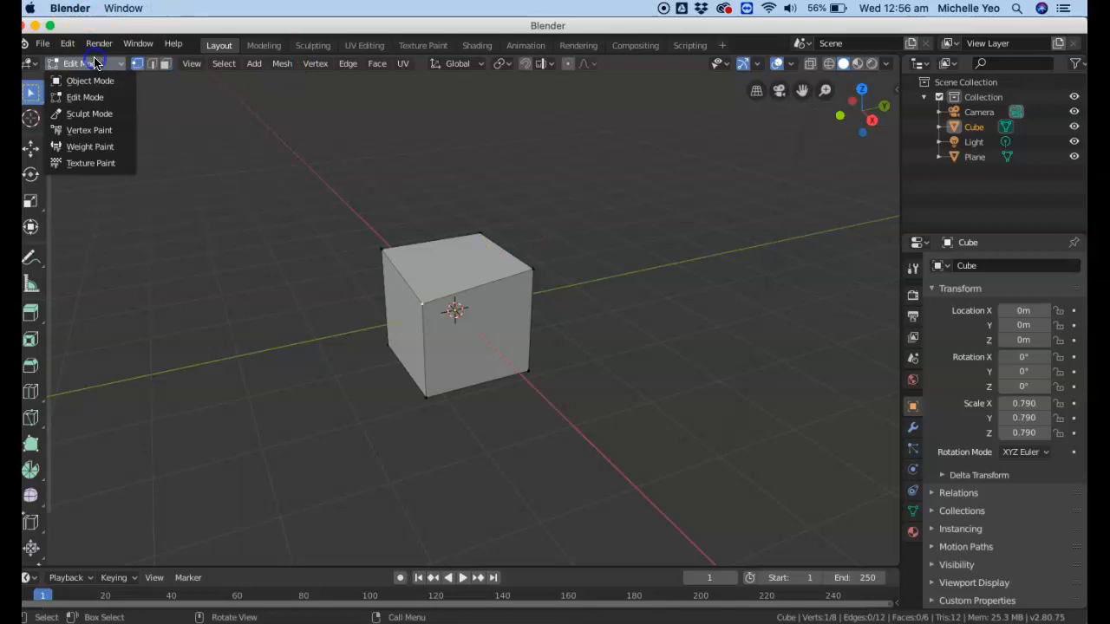
left_click(95, 80)
key("Delete")
key("shift+a")
mouse_move(404, 277)
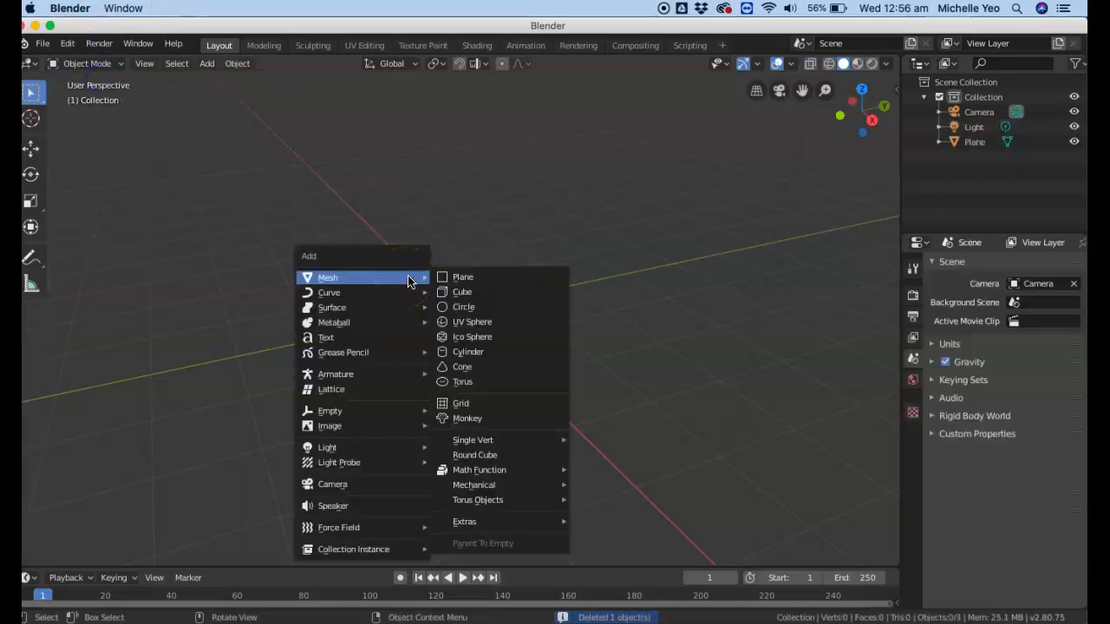
left_click(466, 295)
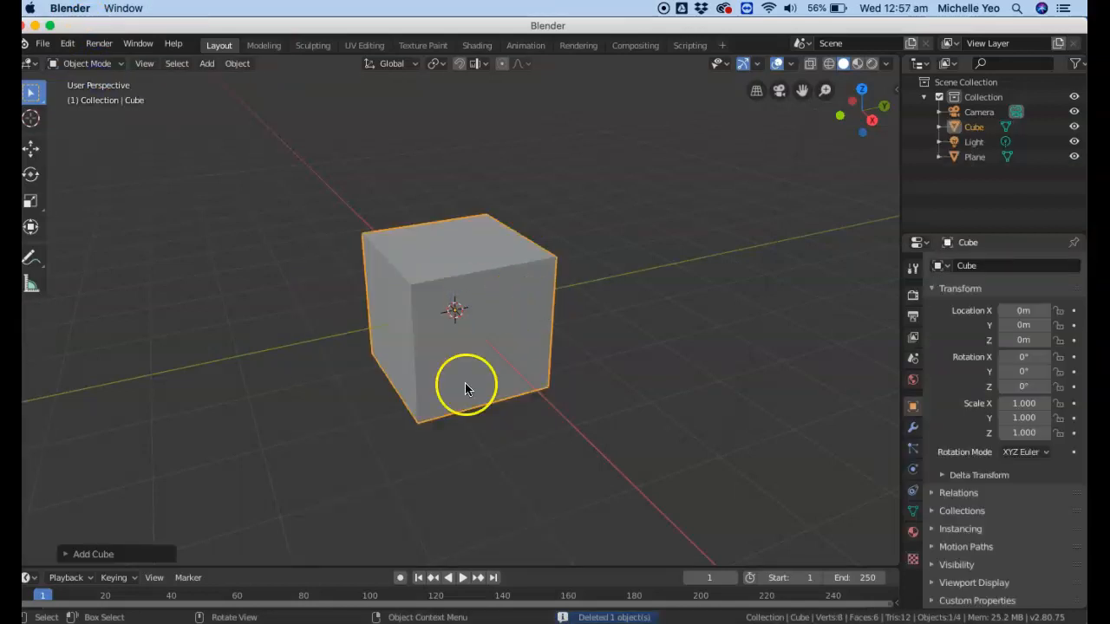
Switch to Chrome, take its window out of full screen and place it over the right half of the Blender window.
left_click(213, 615)
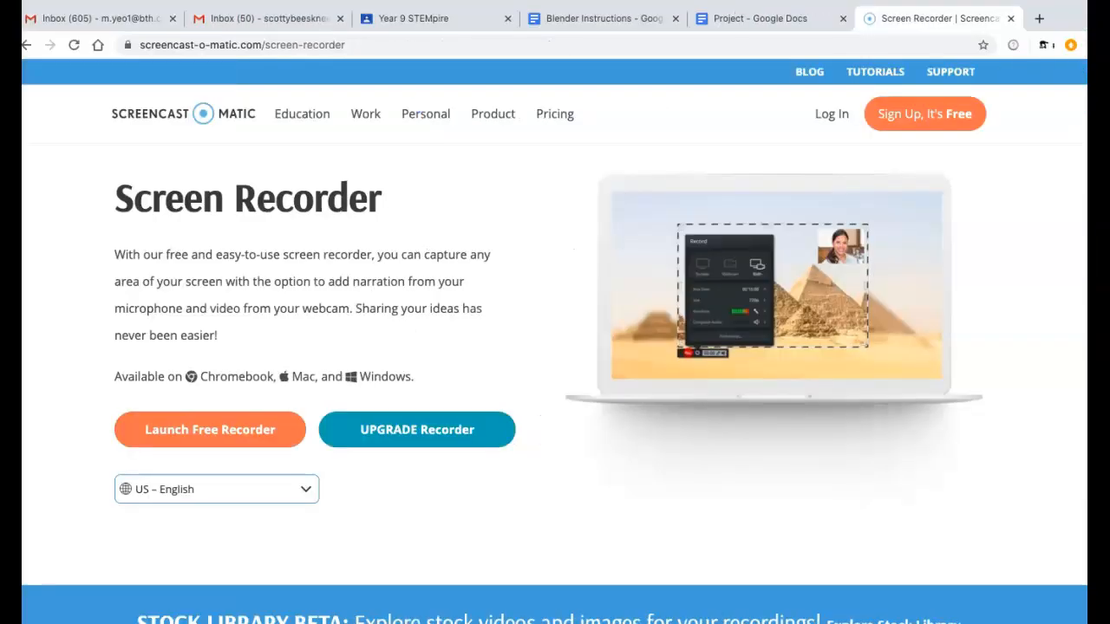
mouse_move(165, 7)
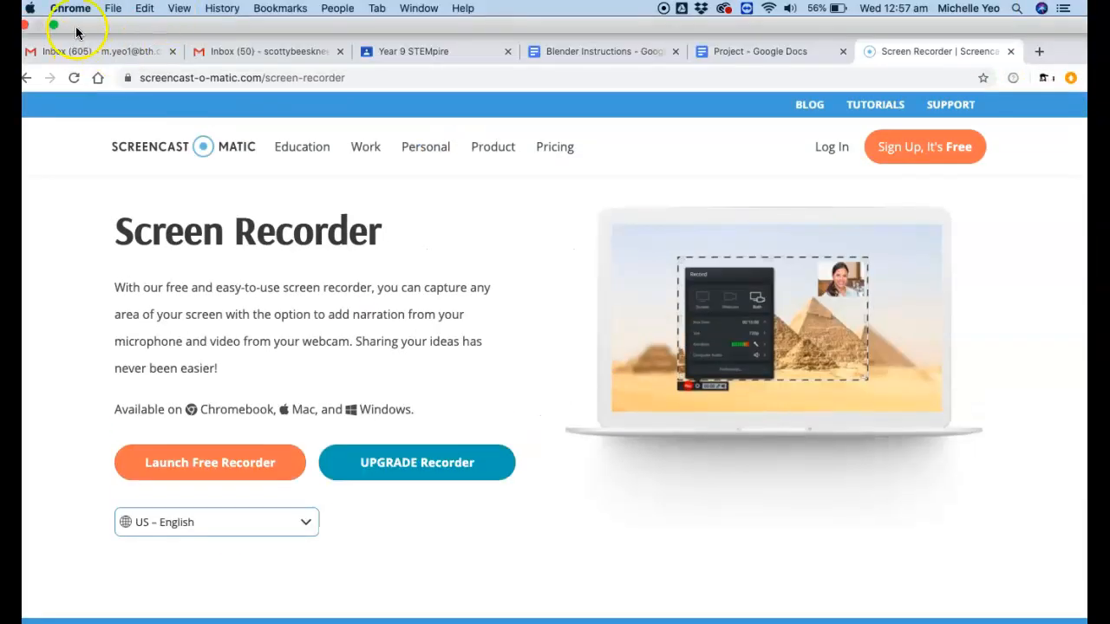
left_click(52, 26)
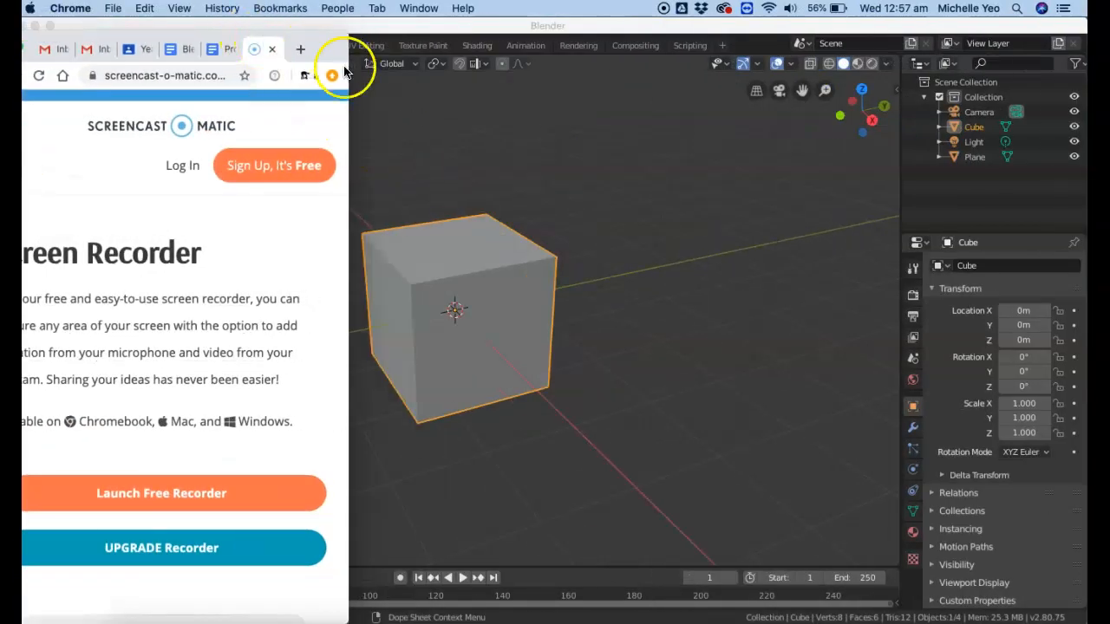
left_click_drag(320, 40, 903, 58)
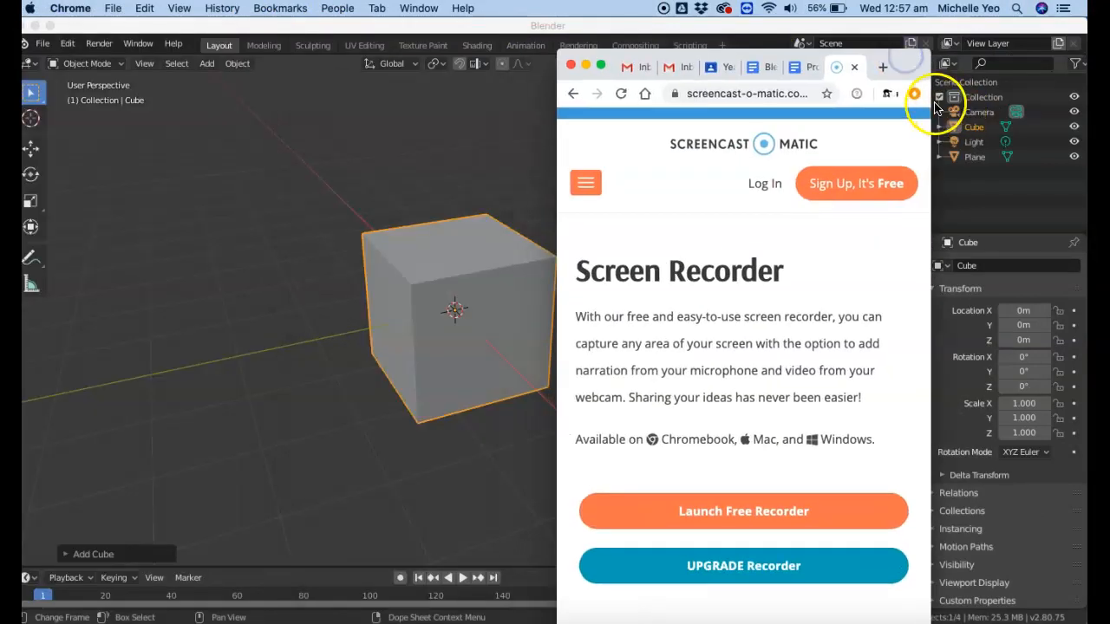
Search Google Images for "robot" in a new browser tab and widen the browser window.
left_click(884, 67)
type("robot")
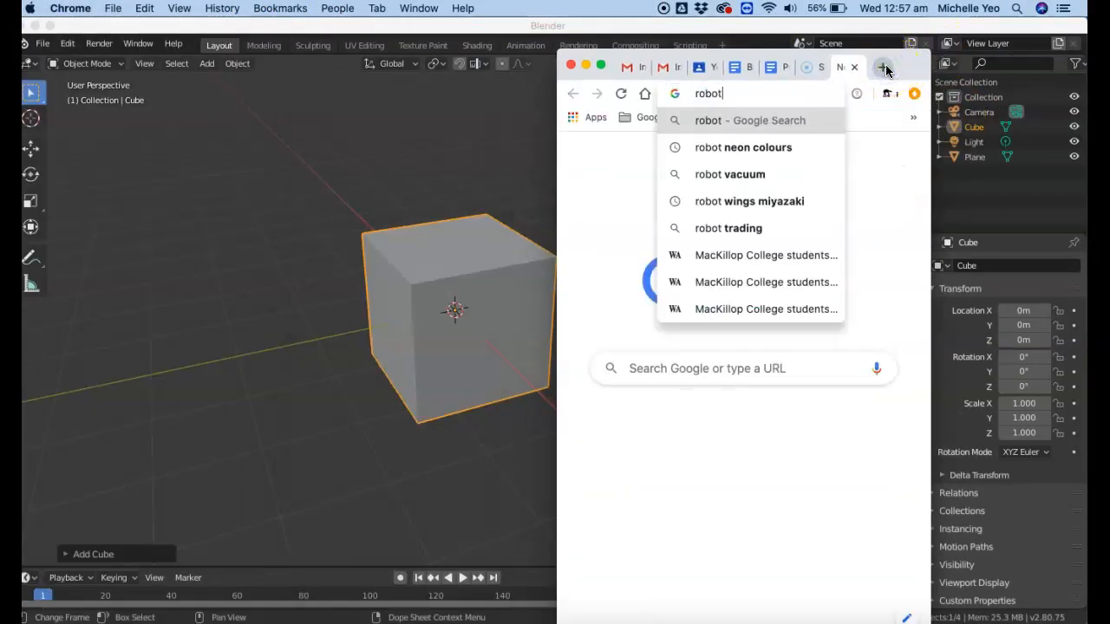
key("Return")
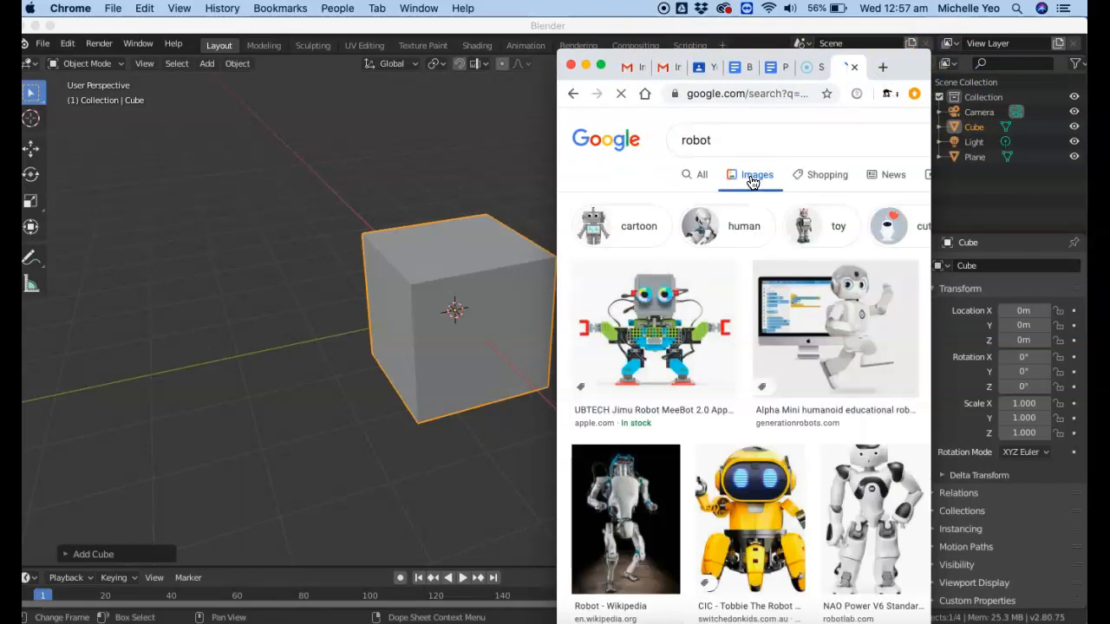
left_click_drag(930, 268, 1048, 268)
Browse the robot images, preview the cartoon robot with a boxy grey head and body, and return to Blender.
scroll(880, 351, "down", 3)
scroll(880, 351, "down", 10)
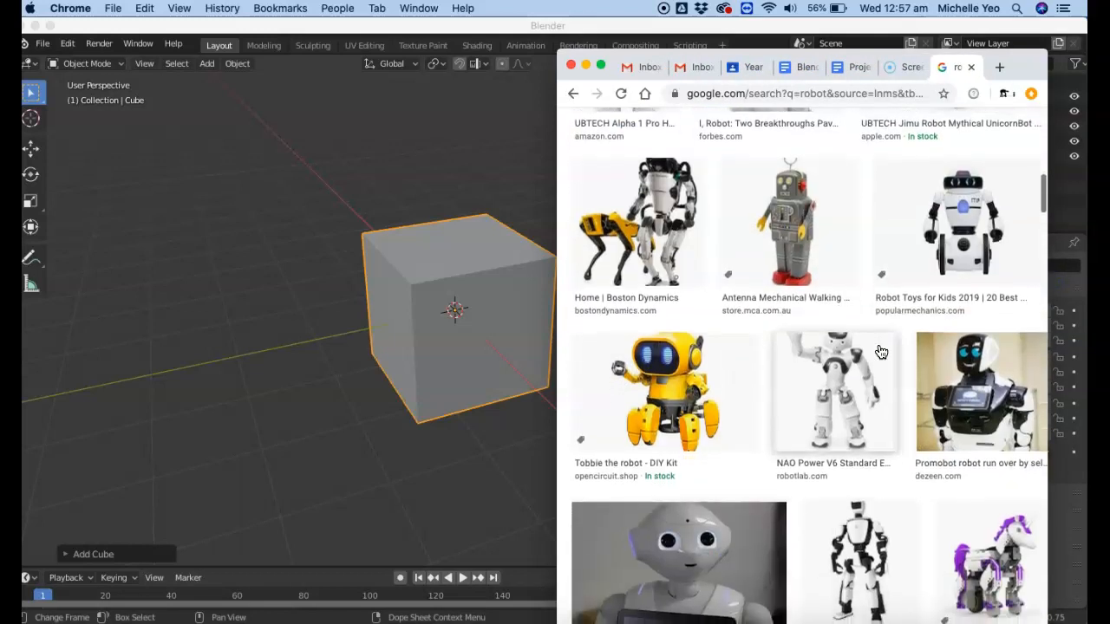
scroll(880, 351, "down", 1)
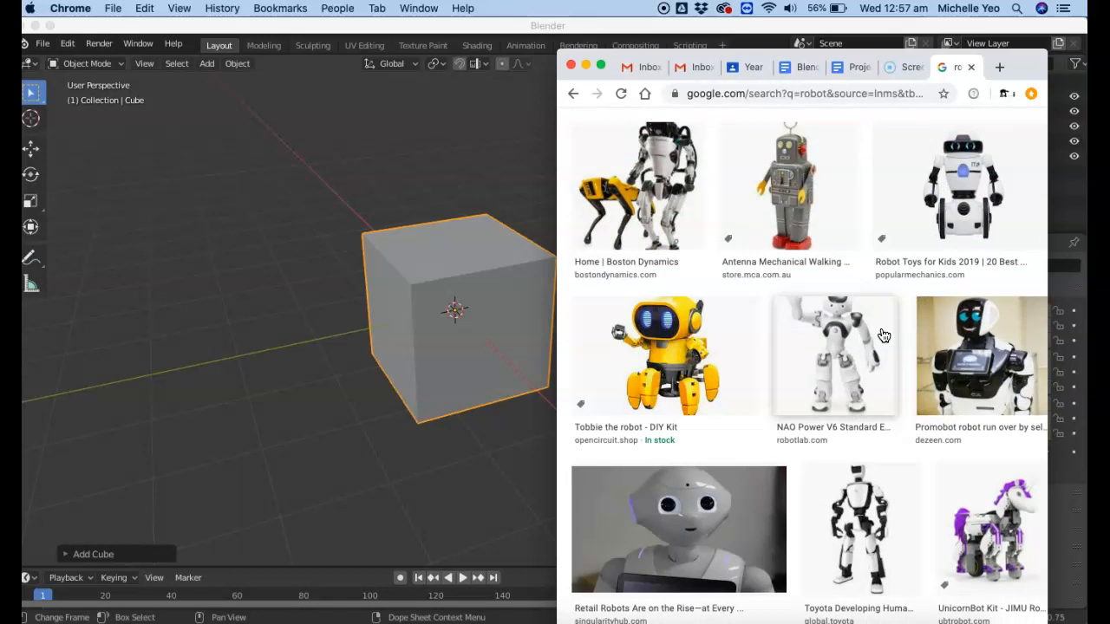
scroll(884, 336, "down", 10)
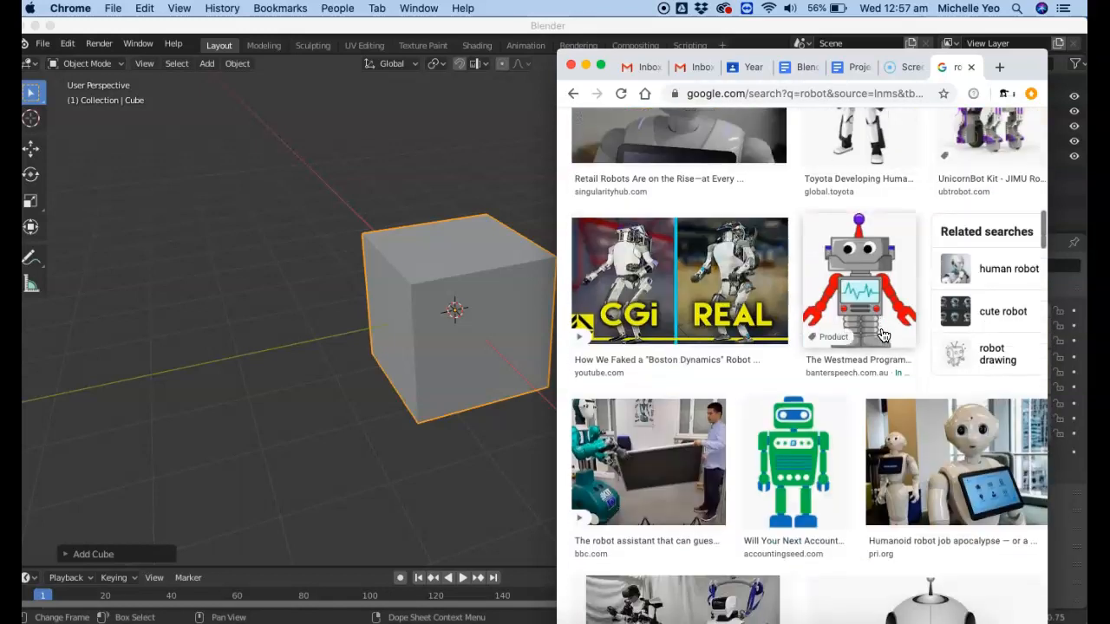
scroll(883, 336, "down", 8)
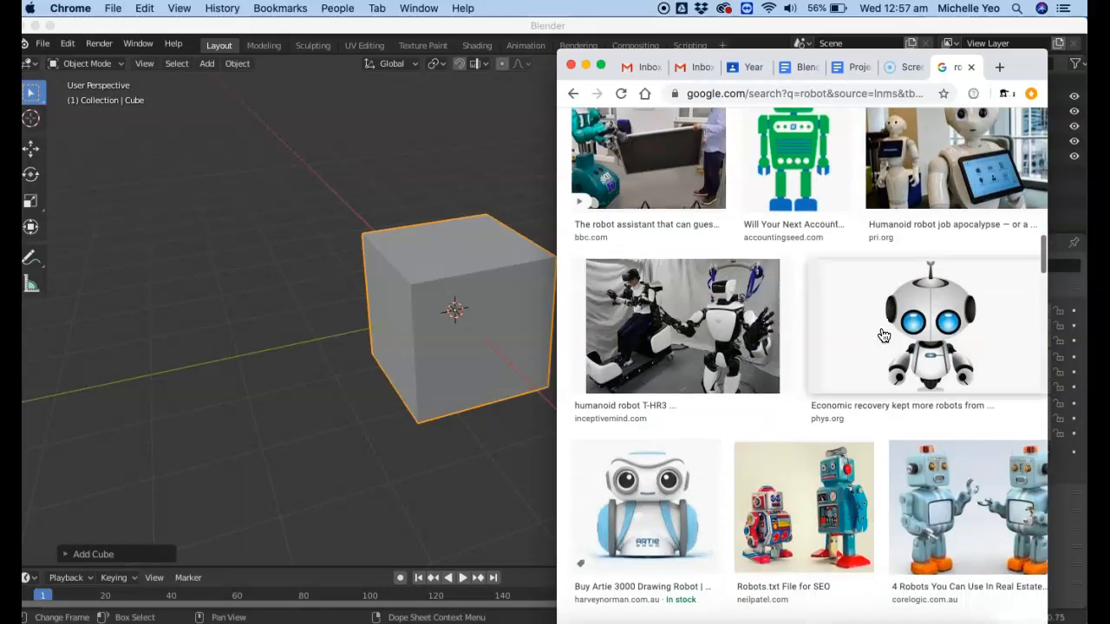
scroll(884, 336, "down", 9)
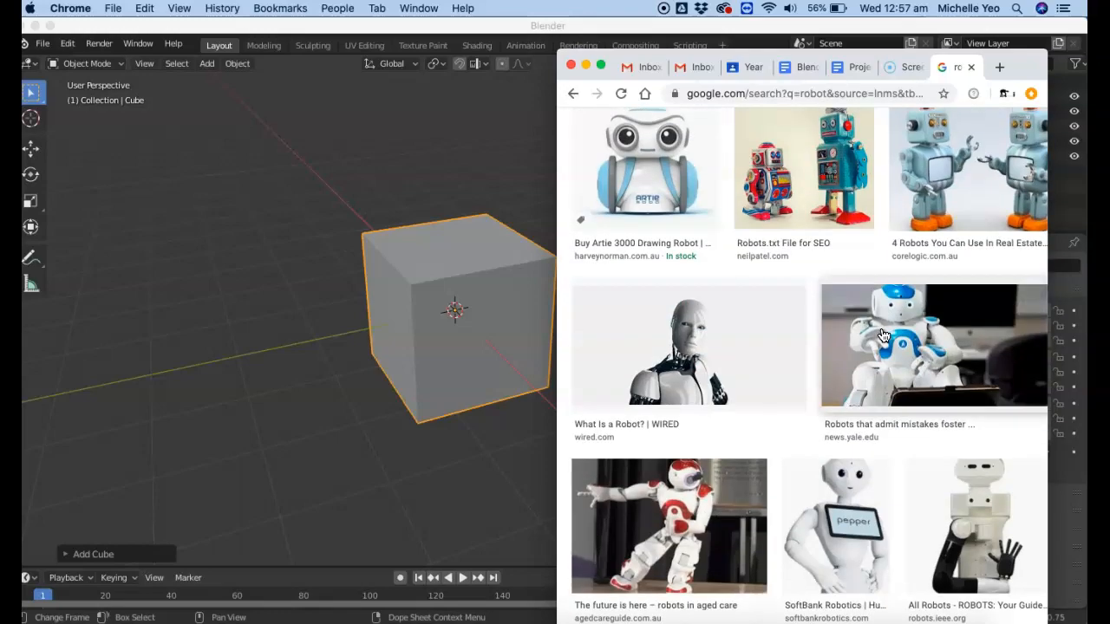
scroll(883, 335, "down", 12)
left_click(800, 316)
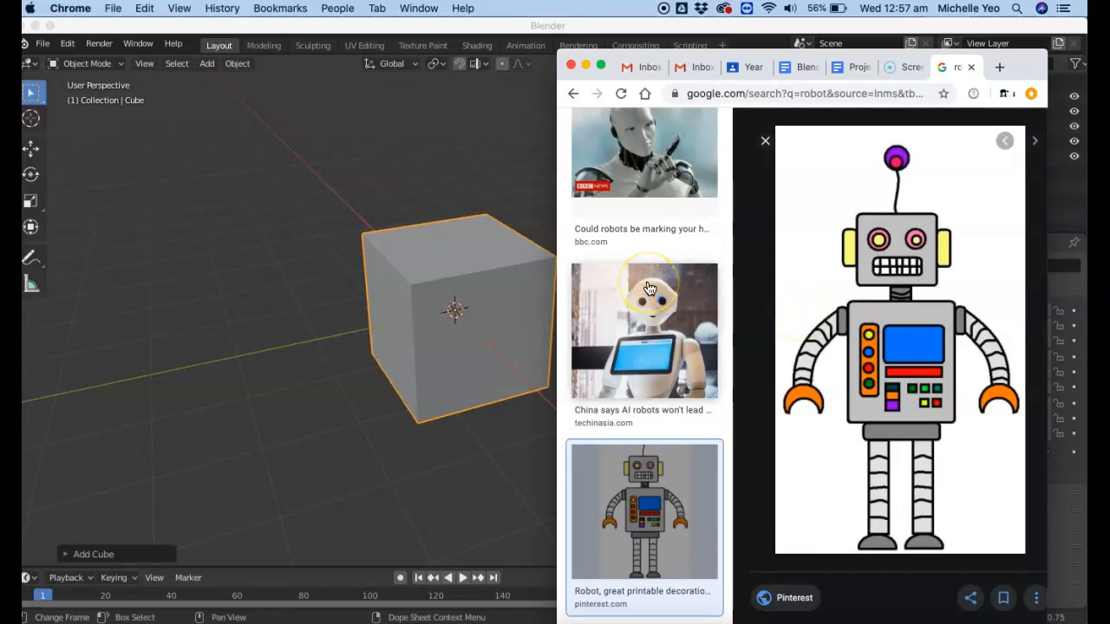
left_click(502, 320)
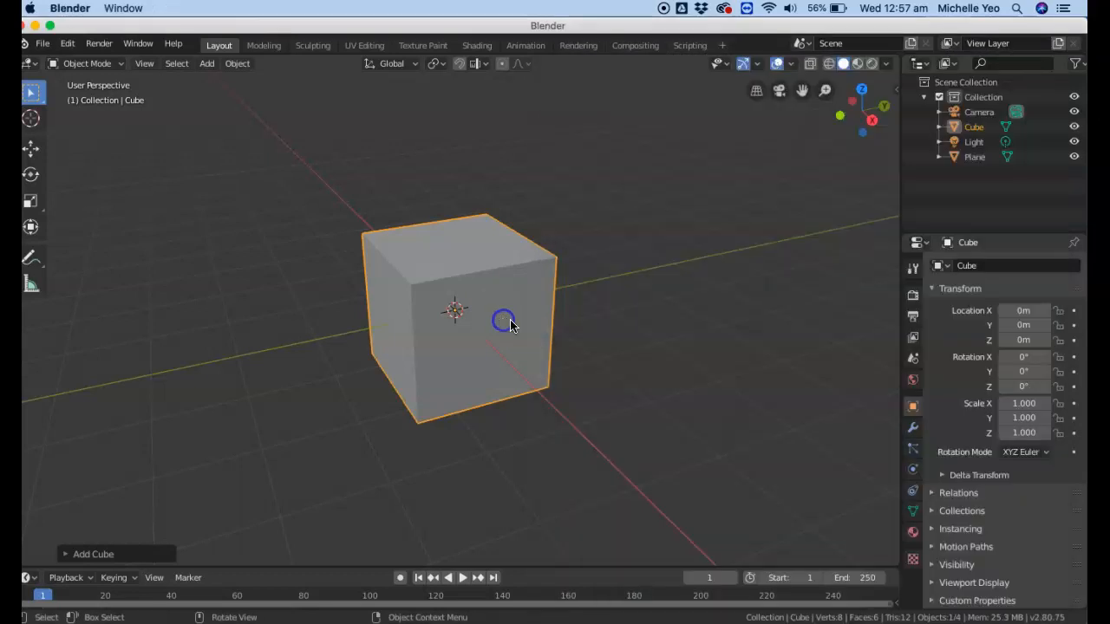
Scale the cube down to about 0.347 and raise it along Z to about 1.27 m as the robot's head.
key("s")
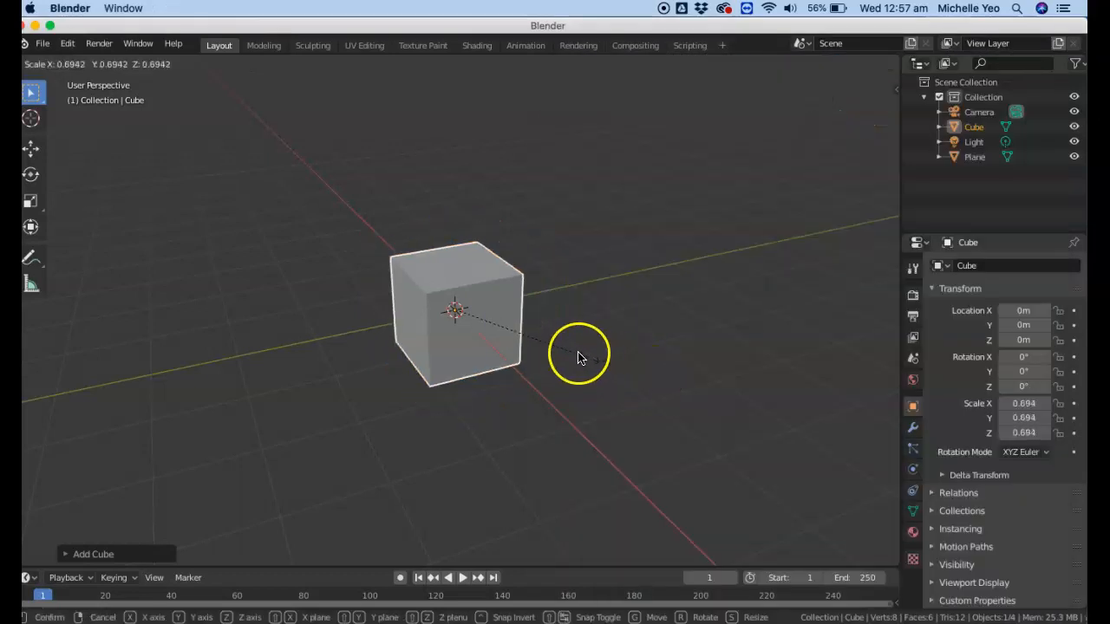
left_click(523, 340)
key("g")
key("z")
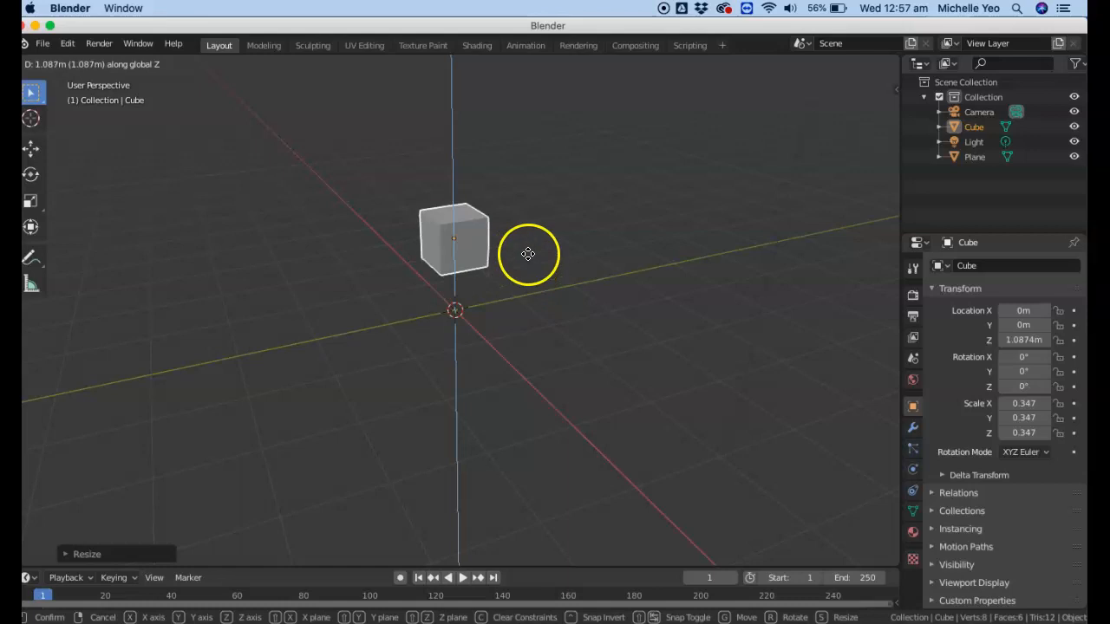
left_click(527, 255)
Add a default cube at the origin below the head as the robot's body.
key("shift+a")
mouse_move(528, 253)
left_click(579, 267)
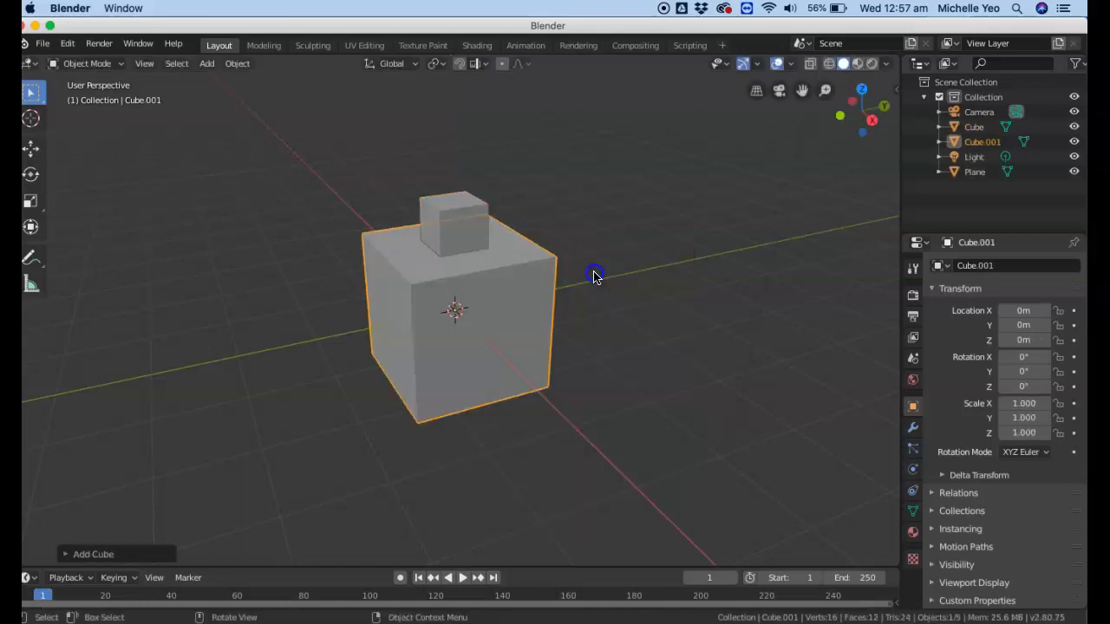
Deselect the body, check the robot reference picture in Chrome and return to Blender.
left_click(609, 298)
key("ctrl+Right")
key("ctrl+Left")
left_click(213, 617)
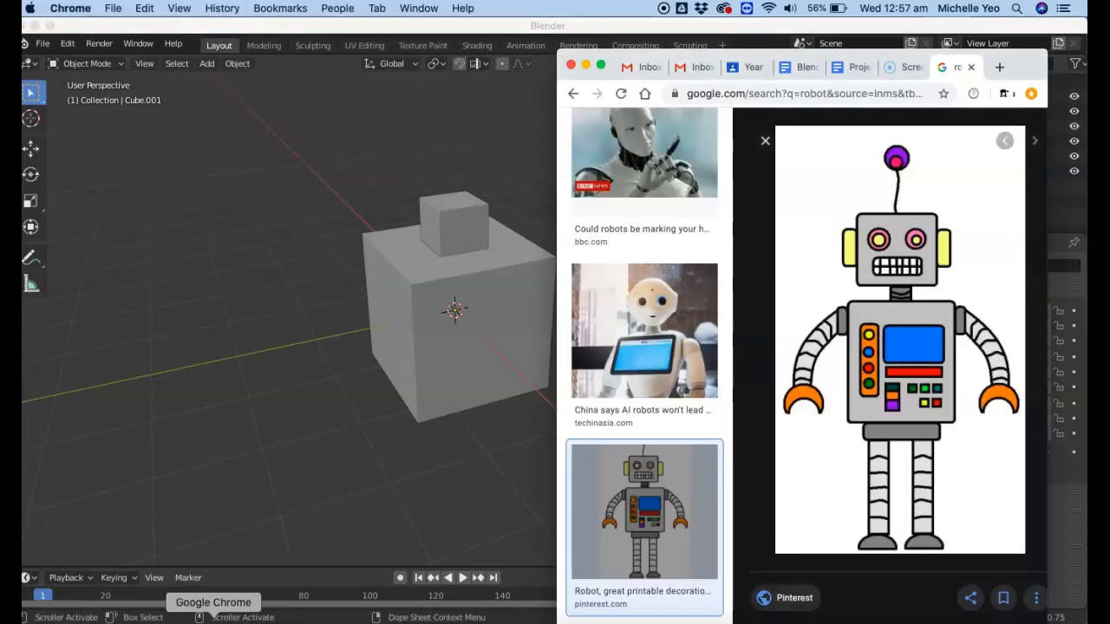
left_click(346, 389)
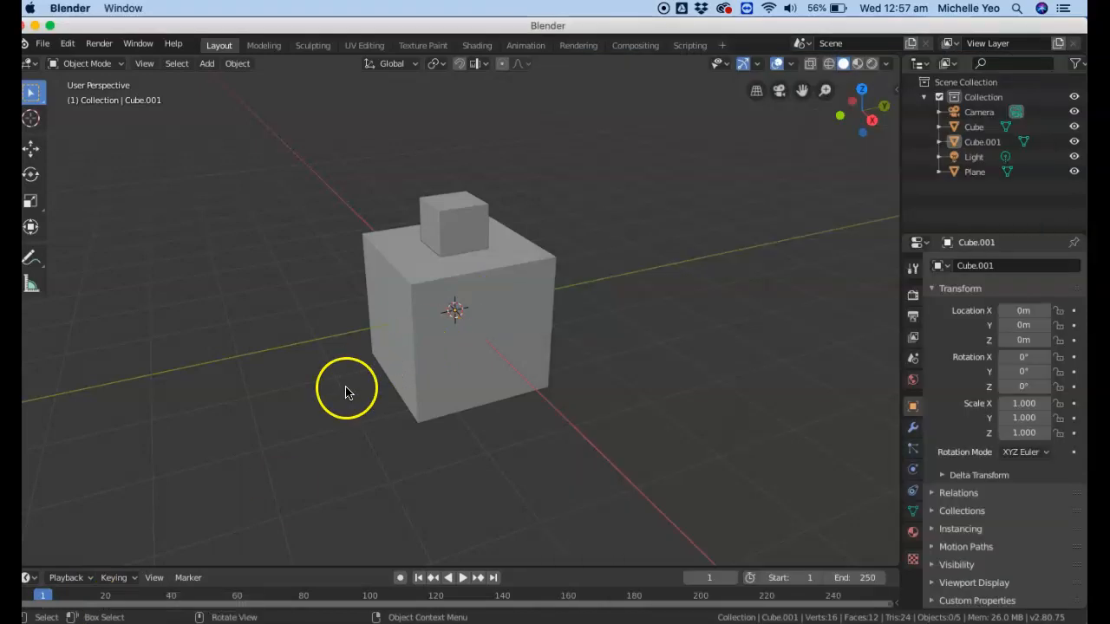
Add another cube for the robot's hips and flatten it along Z to a scale of about 0.208.
key("shift+a")
mouse_move(631, 335)
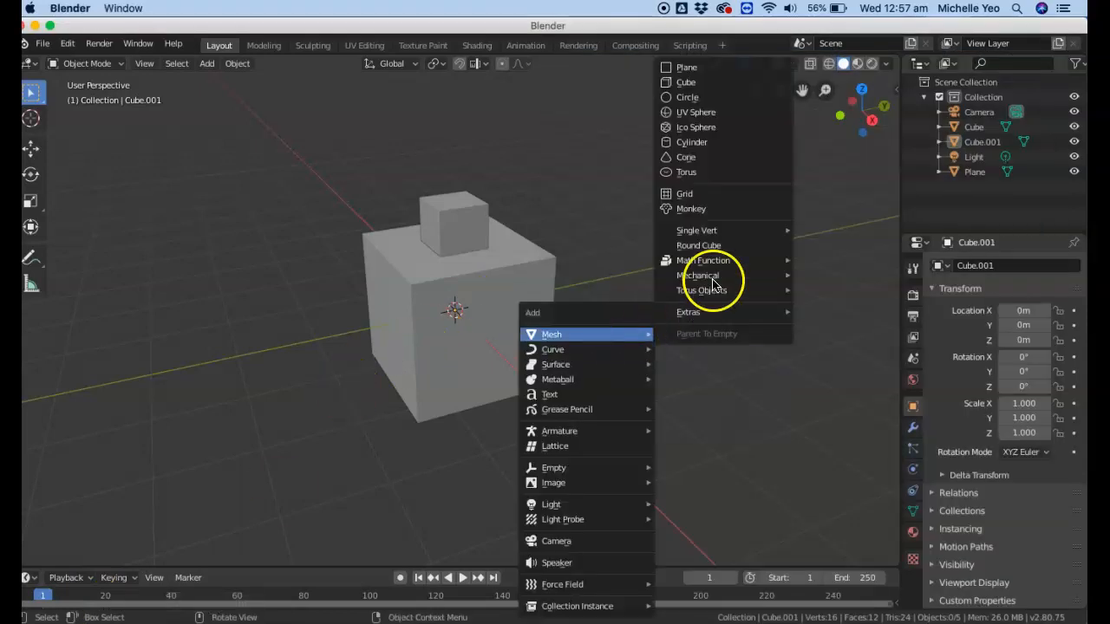
left_click(754, 81)
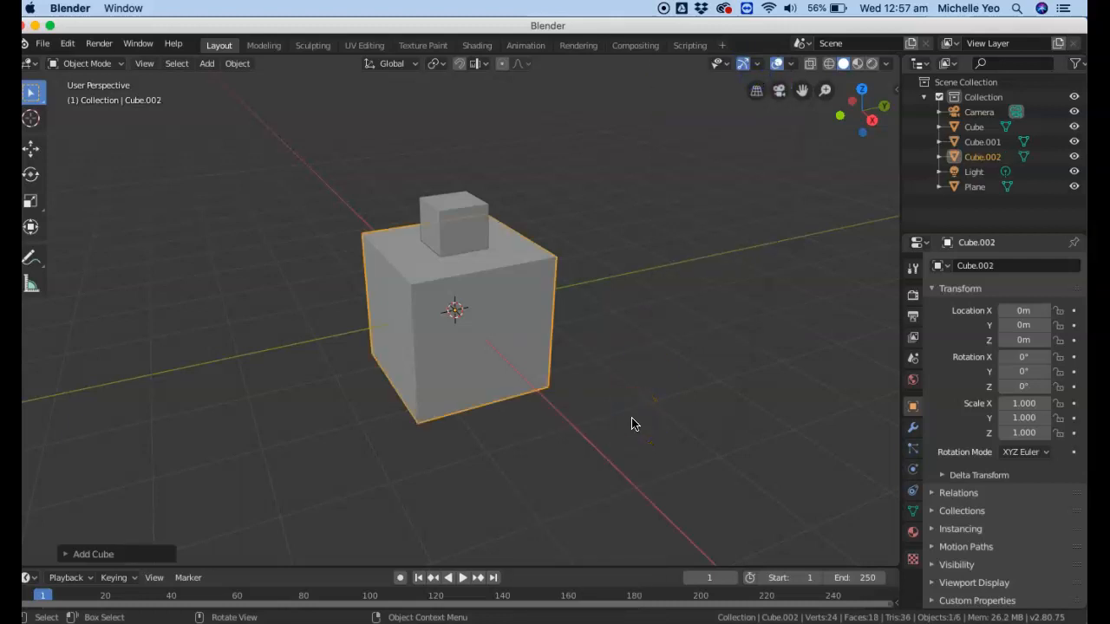
key("s")
key("z")
left_click(499, 314)
Lower the flattened hip block to Z about -1.21 m and shrink it uniformly to an X and Y scale of about 0.758.
key("g")
key("z")
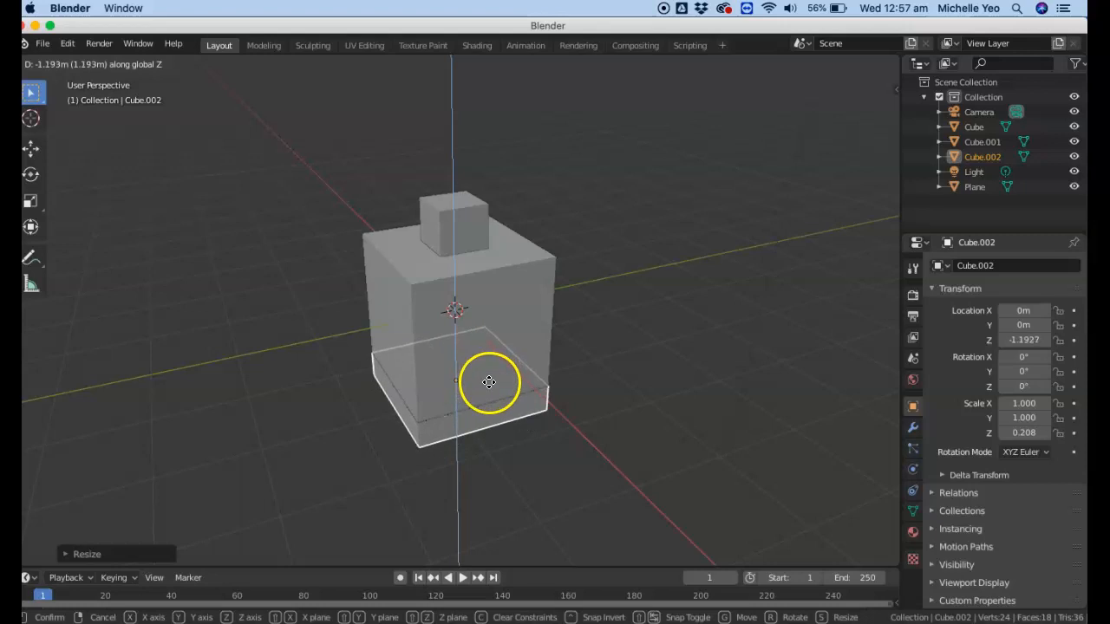
left_click(490, 382)
key("s")
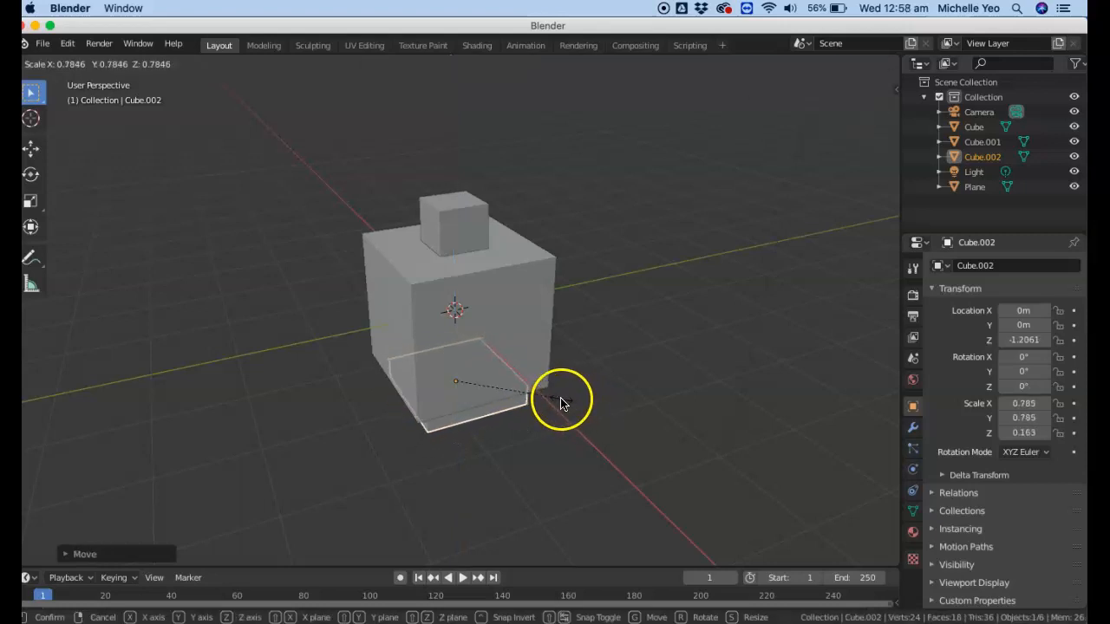
left_click(560, 403)
Add a cube for a leg, stretch it along Z and shrink it uniformly.
key("shift+a")
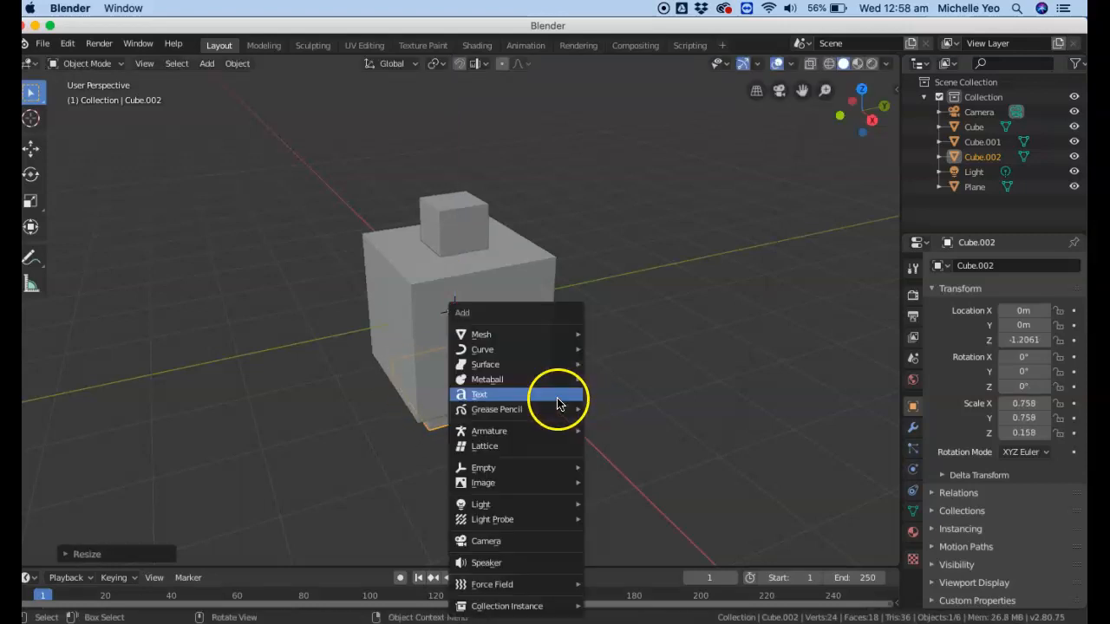
mouse_move(569, 333)
left_click(646, 83)
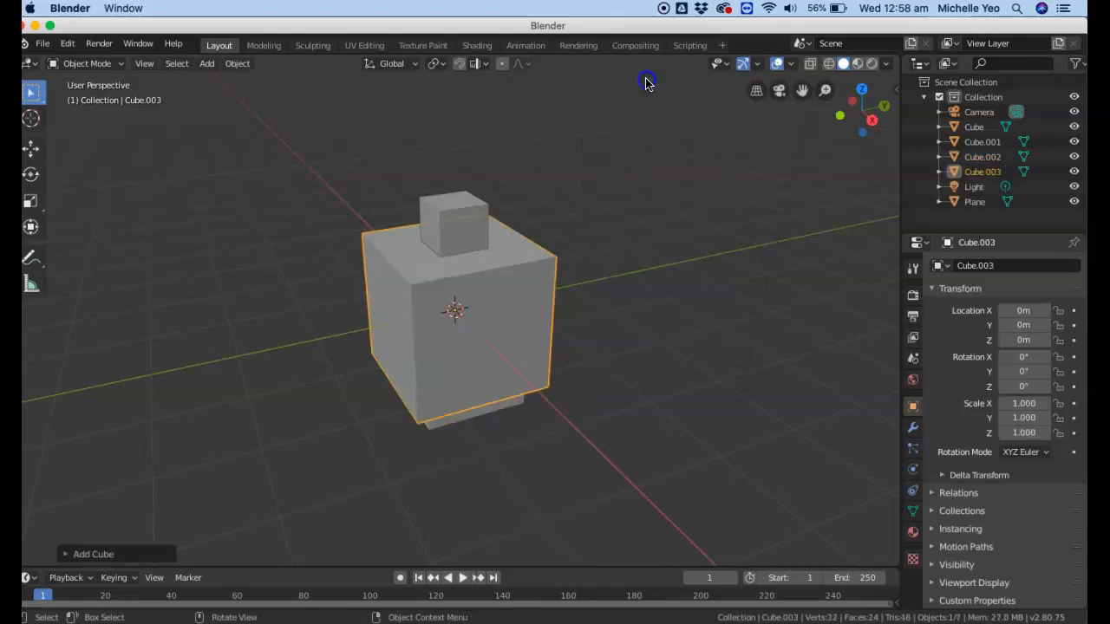
key("s")
key("z")
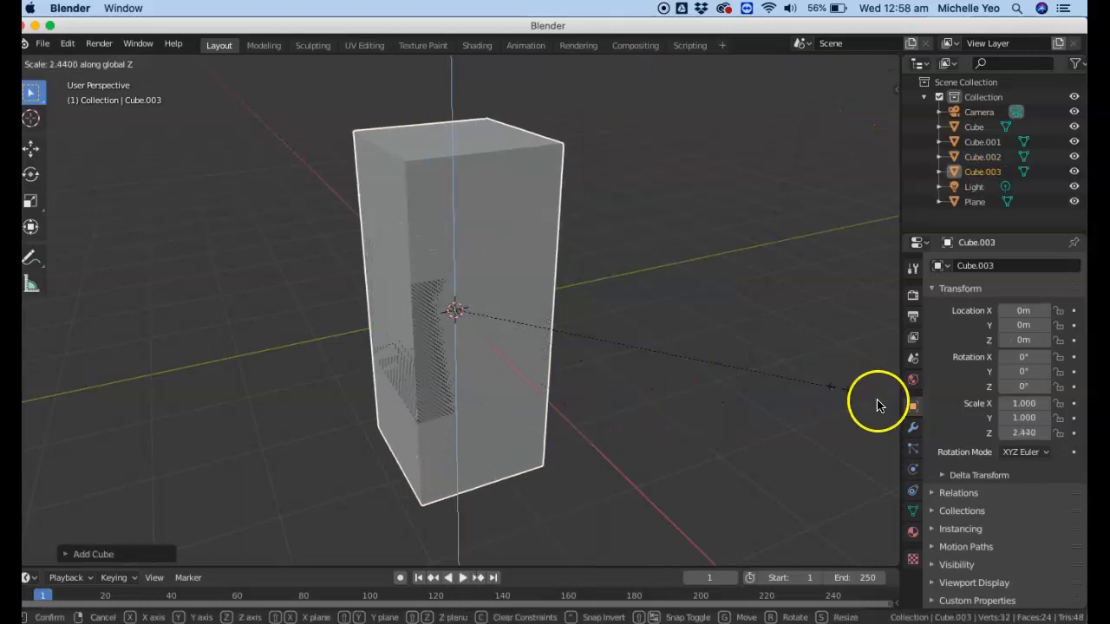
left_click(871, 408)
key("s")
left_click(578, 308)
Shrink the leg to a scale of about 0.191 × 0.191 × 0.513 and place it under the hips at Z about -2.08 m.
key("g")
key("z")
left_click(531, 451)
key("s")
left_click(550, 445)
key("g")
key("z")
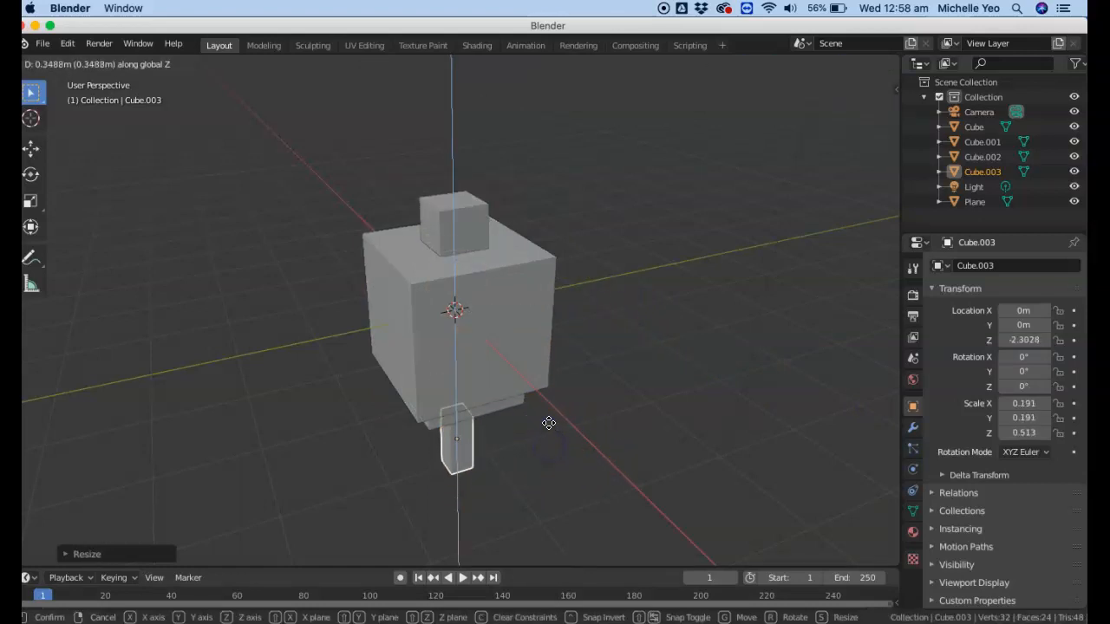
left_click(551, 418)
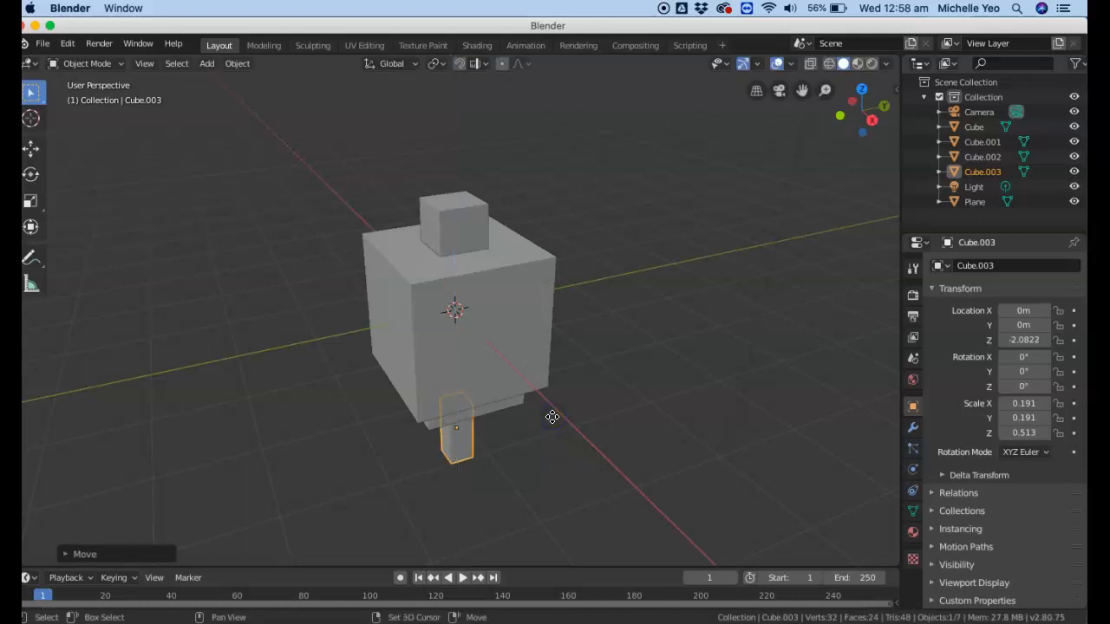
Raise the leg against the hip block to Z about -1.87 m and shift it along Y to about -0.26 m.
left_click_drag(859, 95, 768, 352)
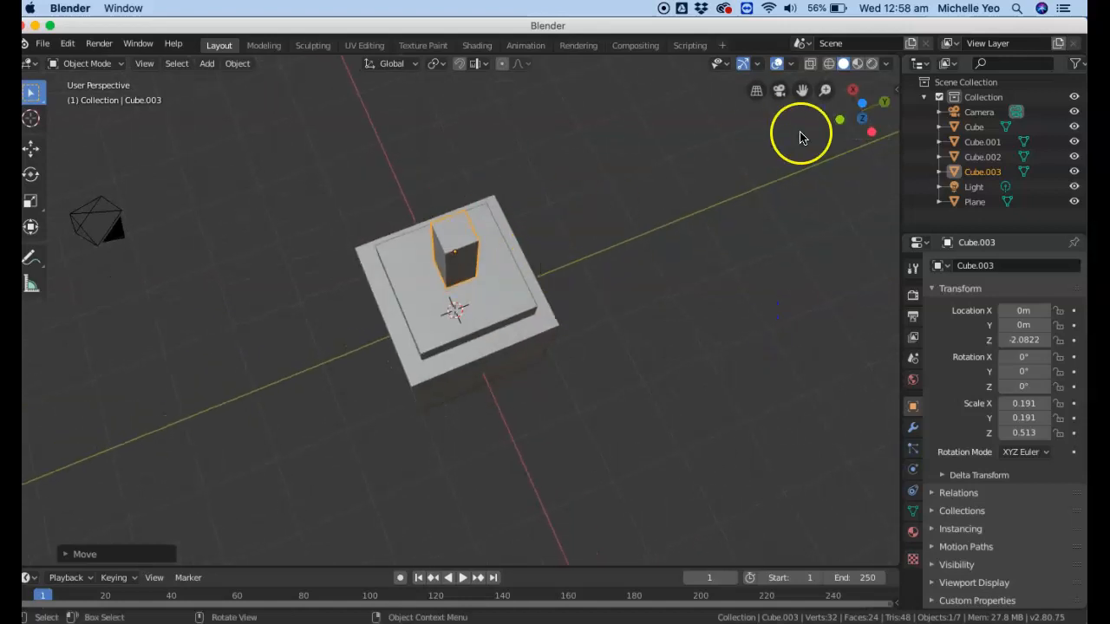
left_click_drag(875, 114, 798, 74)
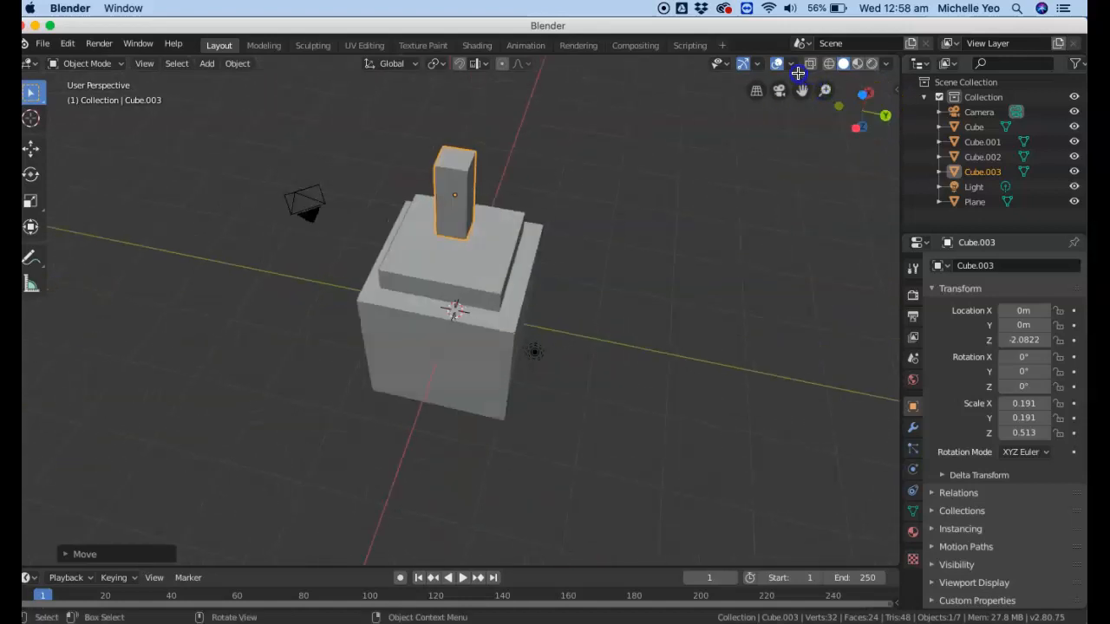
key("g")
key("z")
left_click(517, 226)
key("g")
key("y")
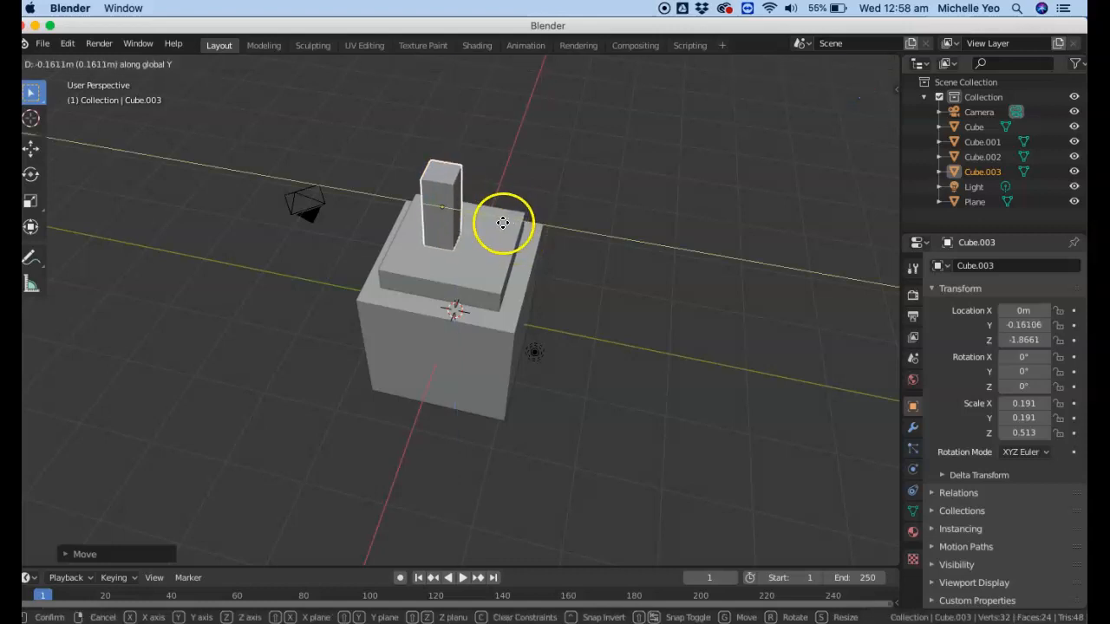
left_click(495, 222)
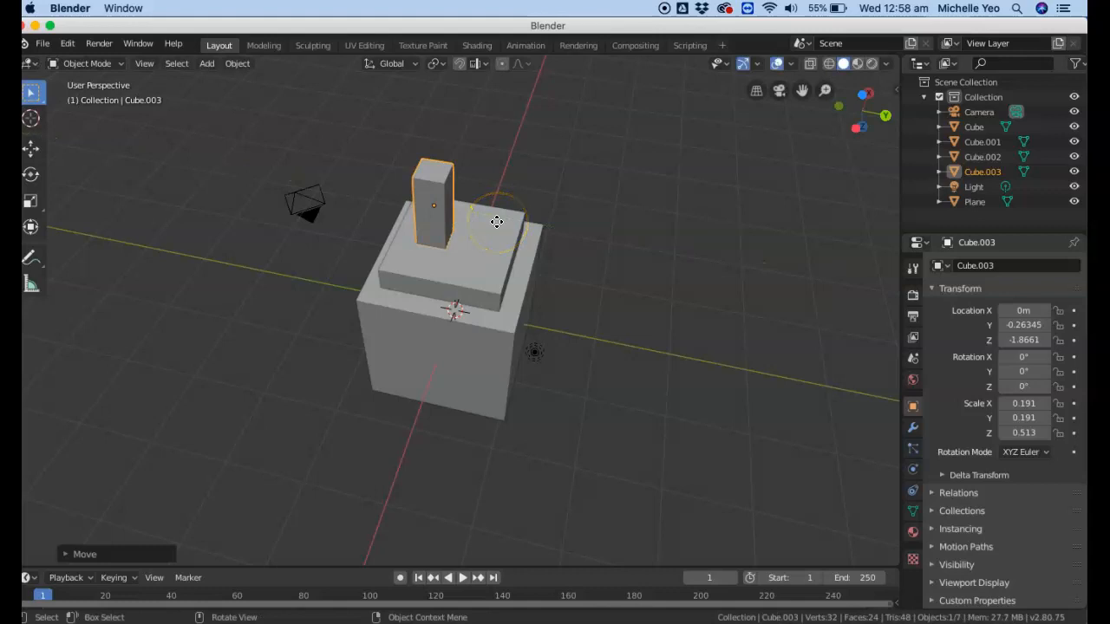
Duplicate the leg along Y to about 0.34 m for the second leg, and deselect it.
key("shift+d")
key("y")
left_click(534, 240)
left_click_drag(870, 112, 892, 373)
left_click(661, 233)
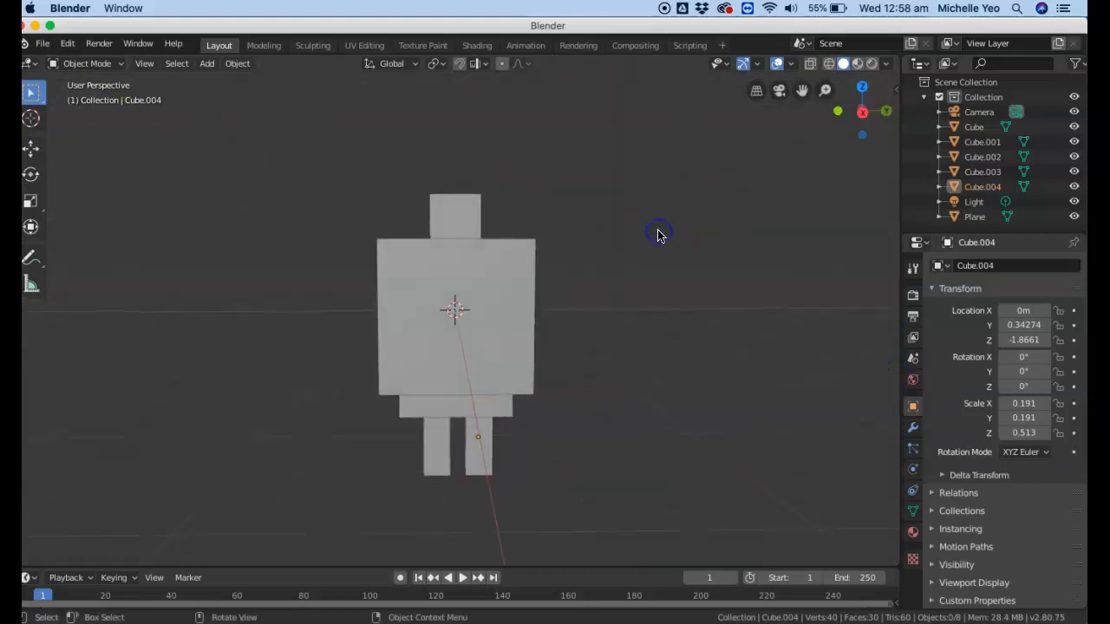
Add a cube for an arm and narrow it along Y to a scale of about 0.168.
key("shift+a")
mouse_move(672, 231)
left_click(706, 244)
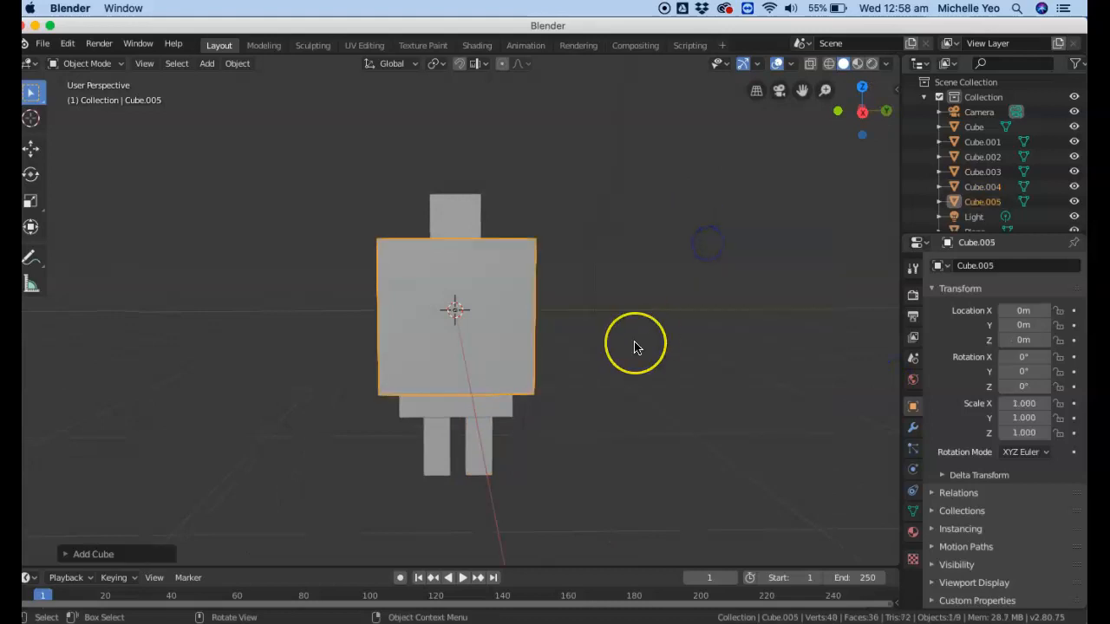
key("s")
key("y")
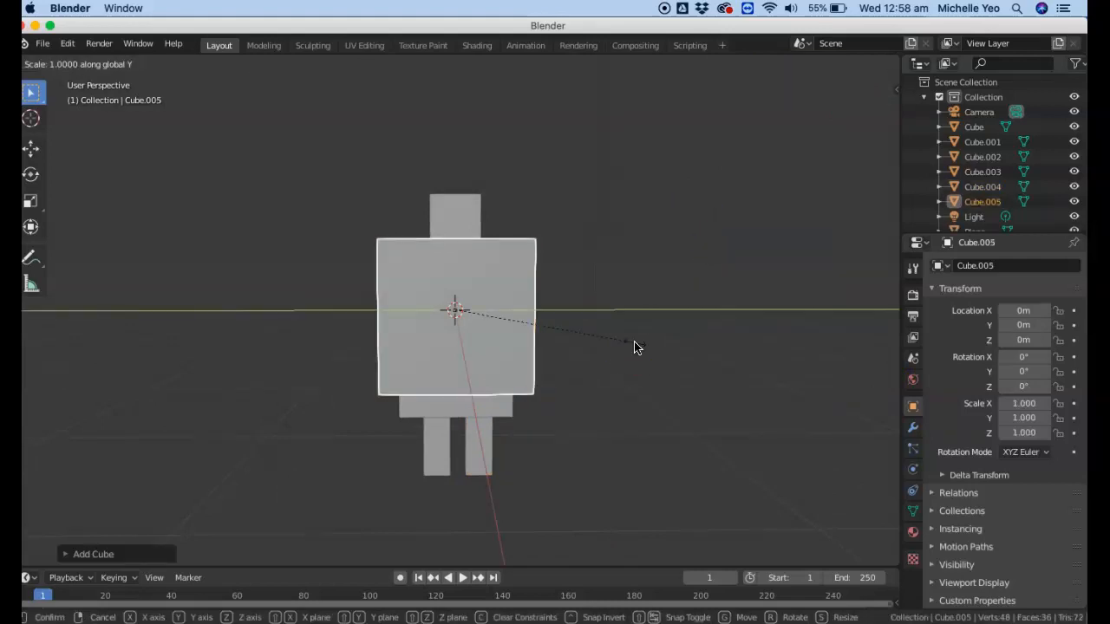
left_click(483, 299)
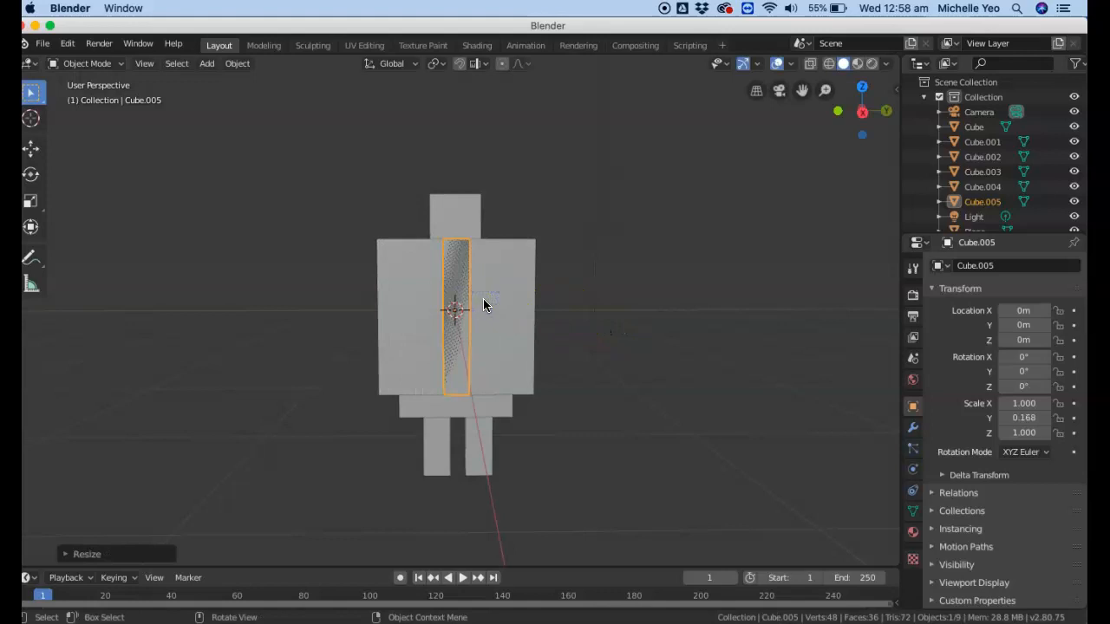
Move the arm beside the body to Y about -1.59 m and reduce its scale to about 0.360 × 0.147 × 0.876.
key("g")
key("y")
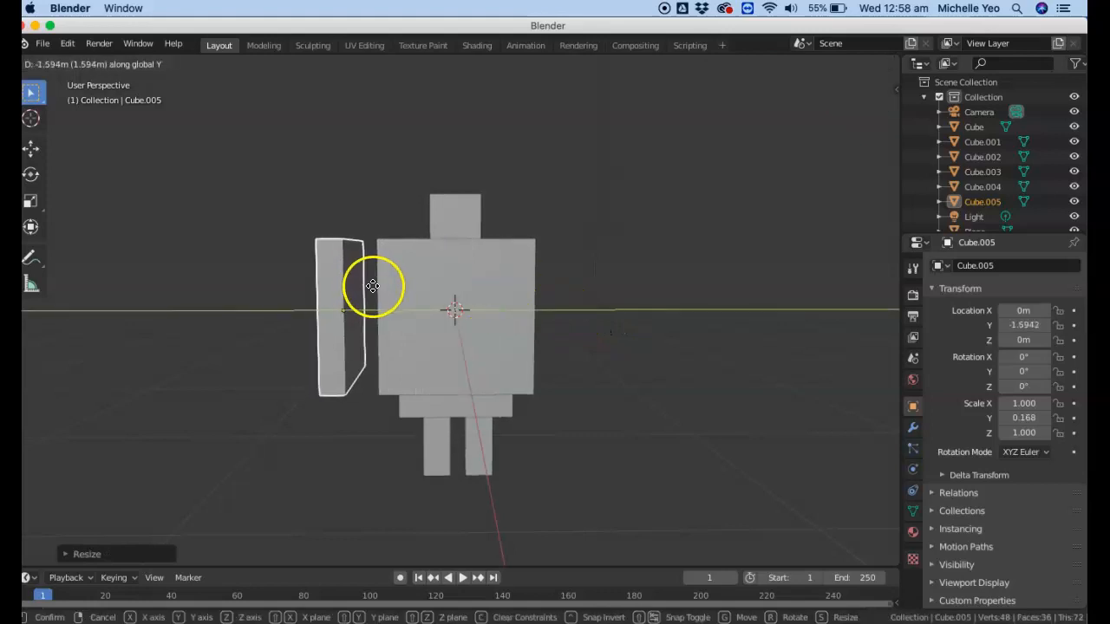
left_click(373, 287)
key("s")
key("x")
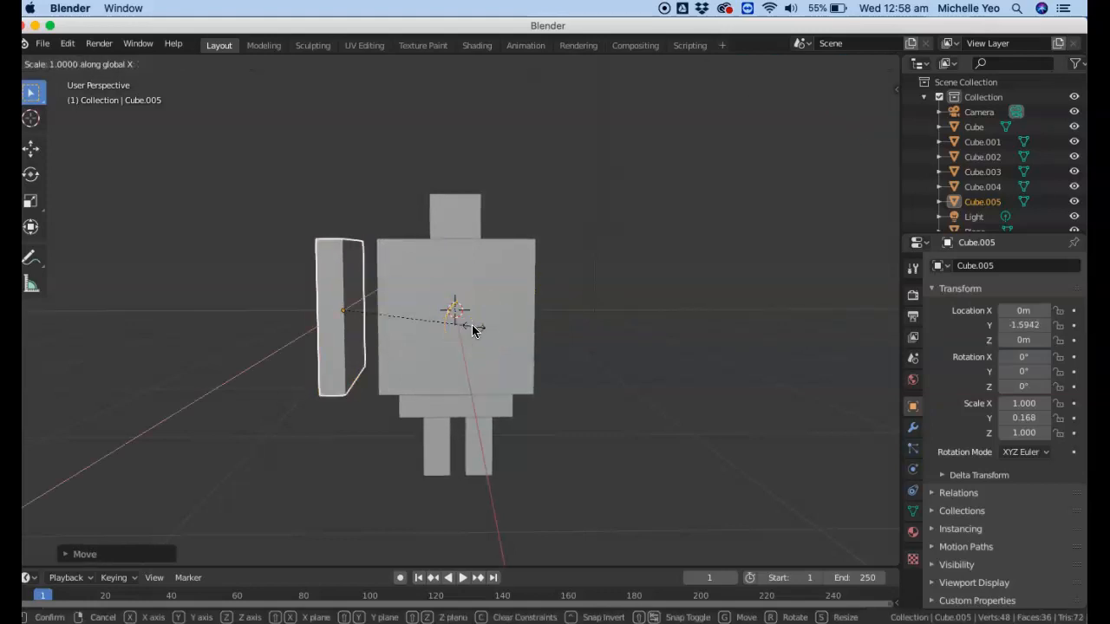
left_click(395, 318)
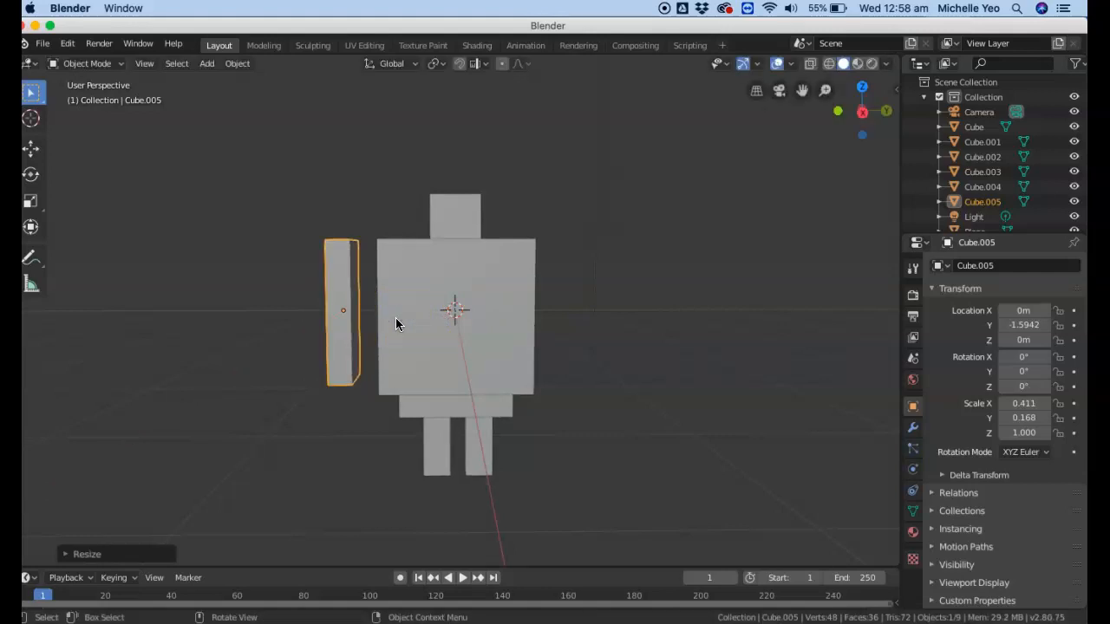
key("s")
left_click(389, 311)
key("r")
key("x")
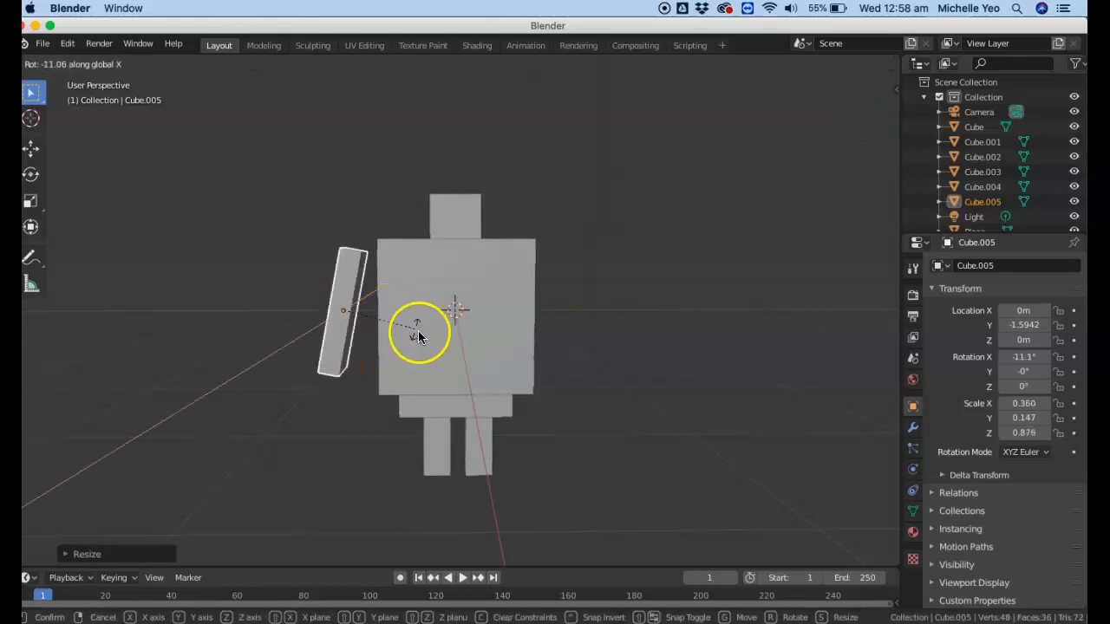
right_click(423, 340)
Duplicate the arm and move the copy along Y to the body's other side at about 1.72 m.
key("shift+d")
right_click(423, 341)
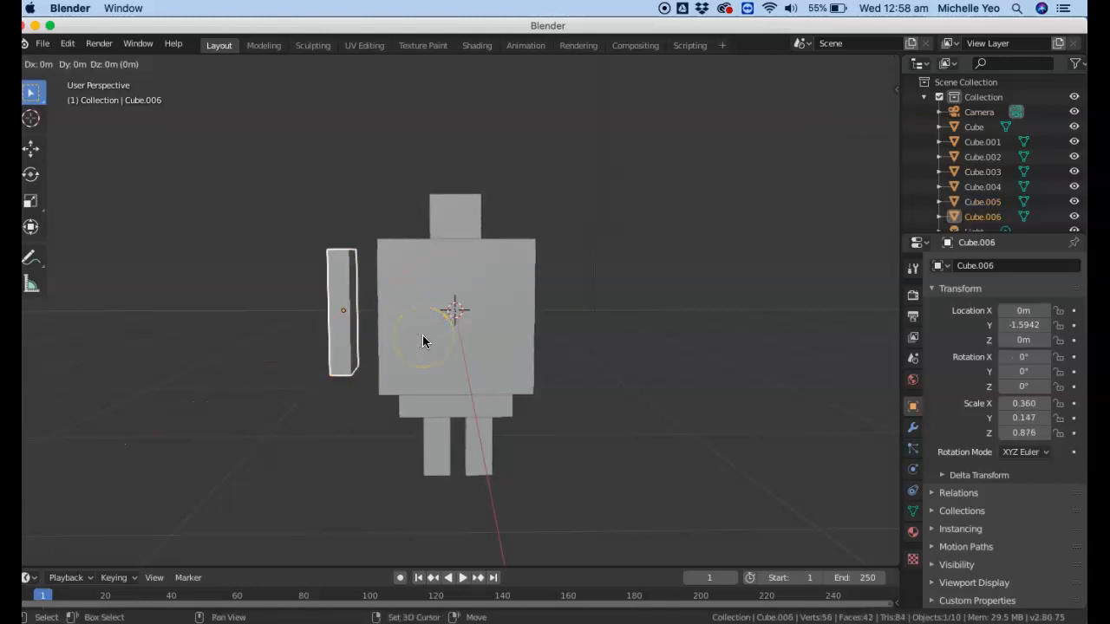
key("g")
key("x")
key("y")
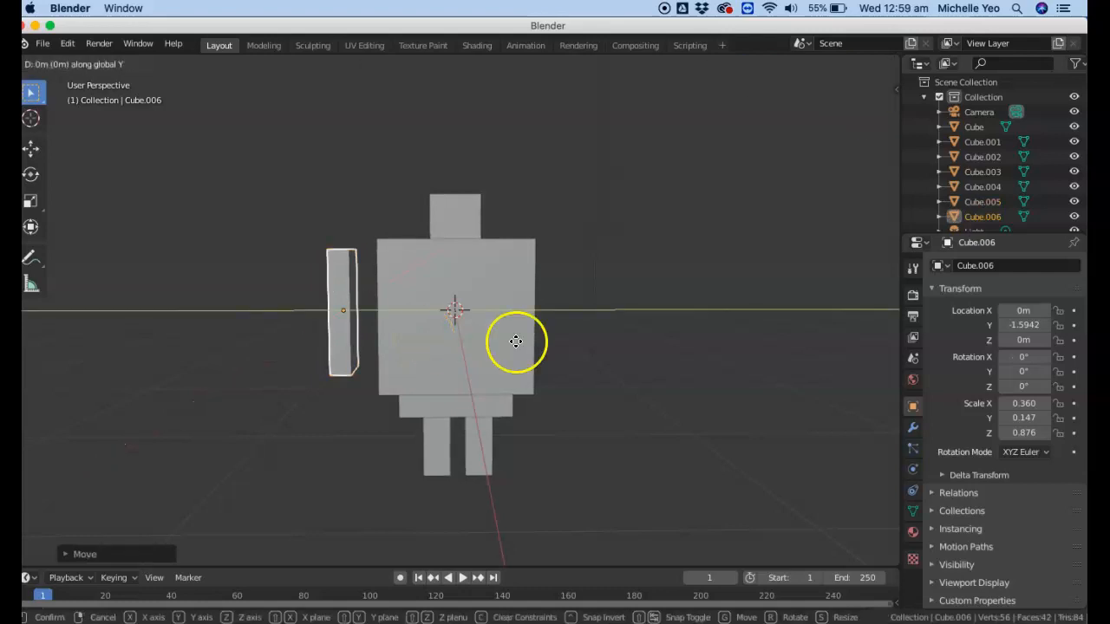
left_click(654, 356)
Rotate the copied arm about X to about 21.1° and the original arm to about -20.3° so both slant outward.
key("r")
key("x")
left_click(636, 339)
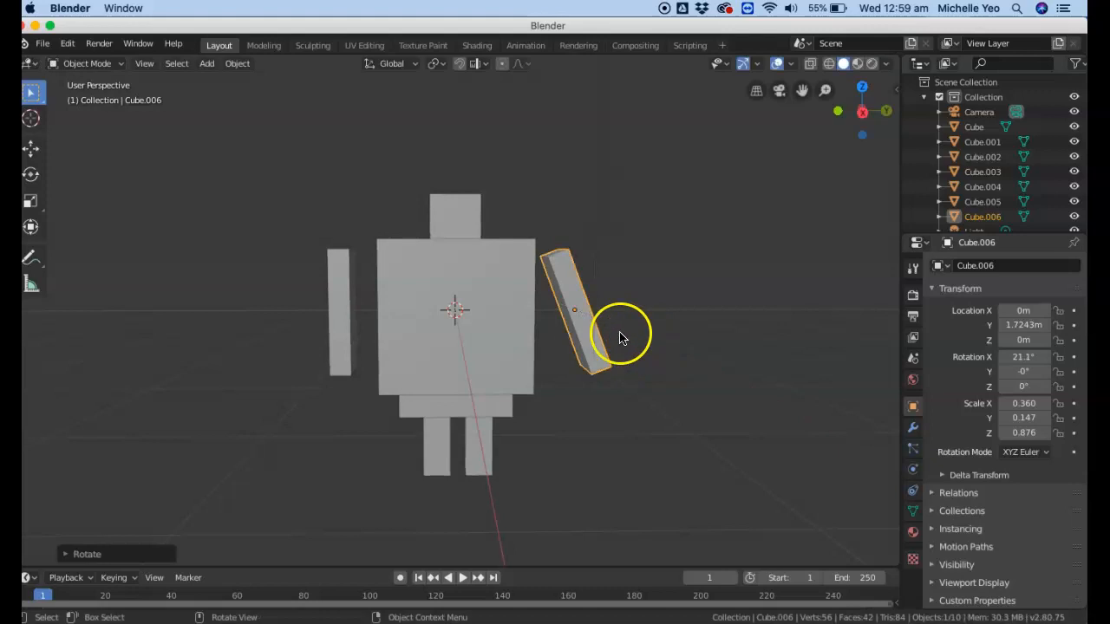
left_click(338, 316)
key("r")
key("x")
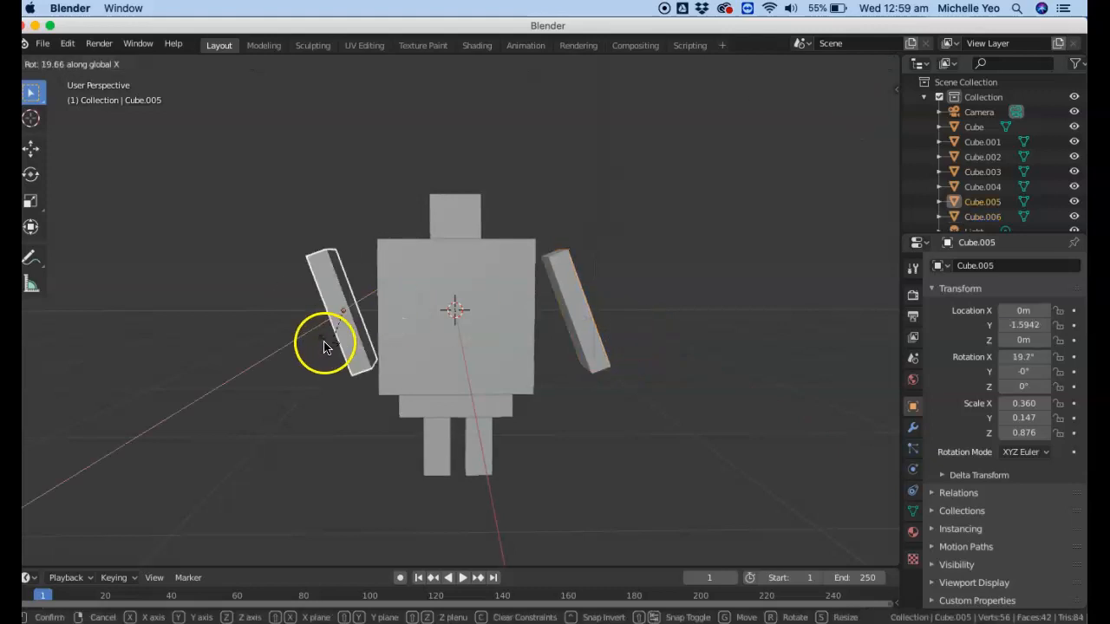
left_click(279, 348)
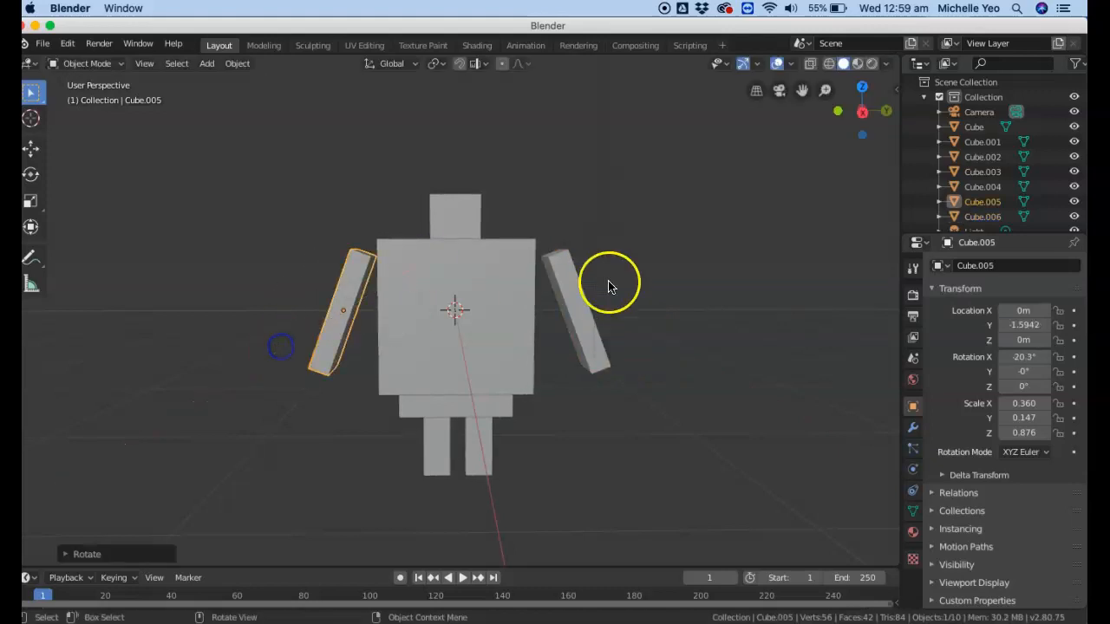
Move the copied arm along Y closer to the body, to about 1.65 m.
left_click(586, 308)
key("g")
key("x")
left_click(586, 307)
key("g")
key("y")
left_click(587, 298)
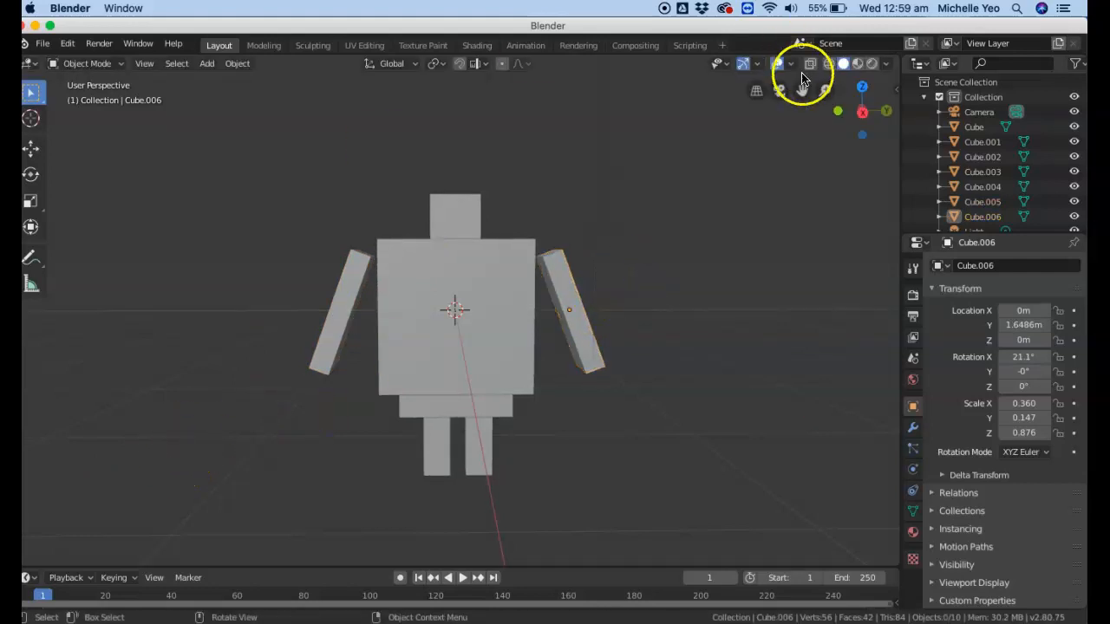
Select the head cube and create a new material for it.
mouse_move(849, 106)
left_mouse_down()
mouse_move(856, 163)
mouse_move(835, 188)
mouse_move(837, 97)
left_mouse_up()
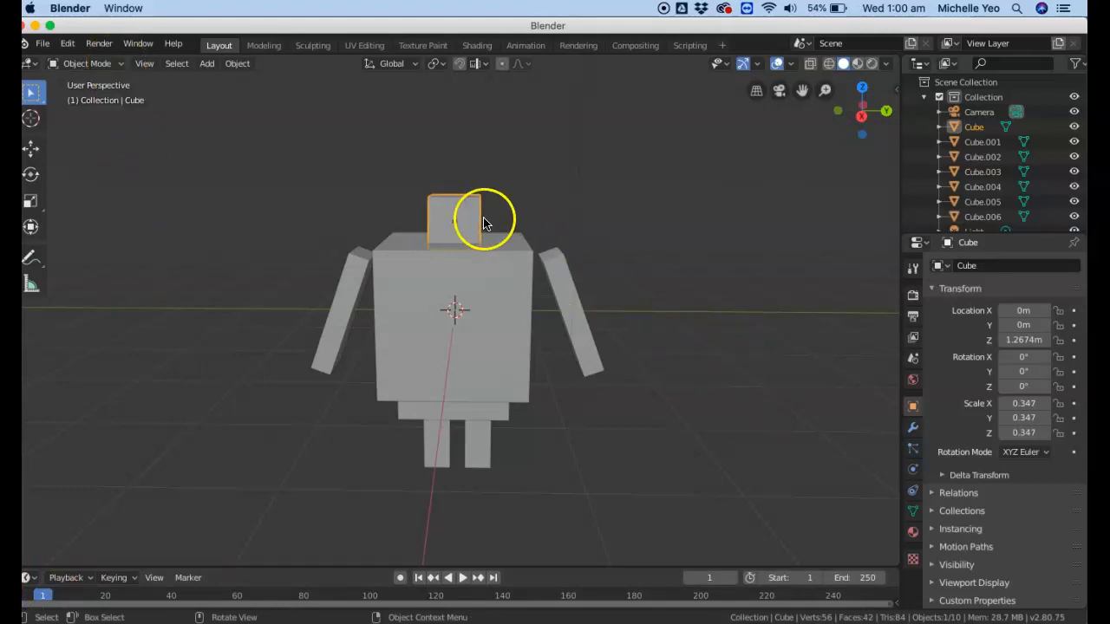
left_click(918, 533)
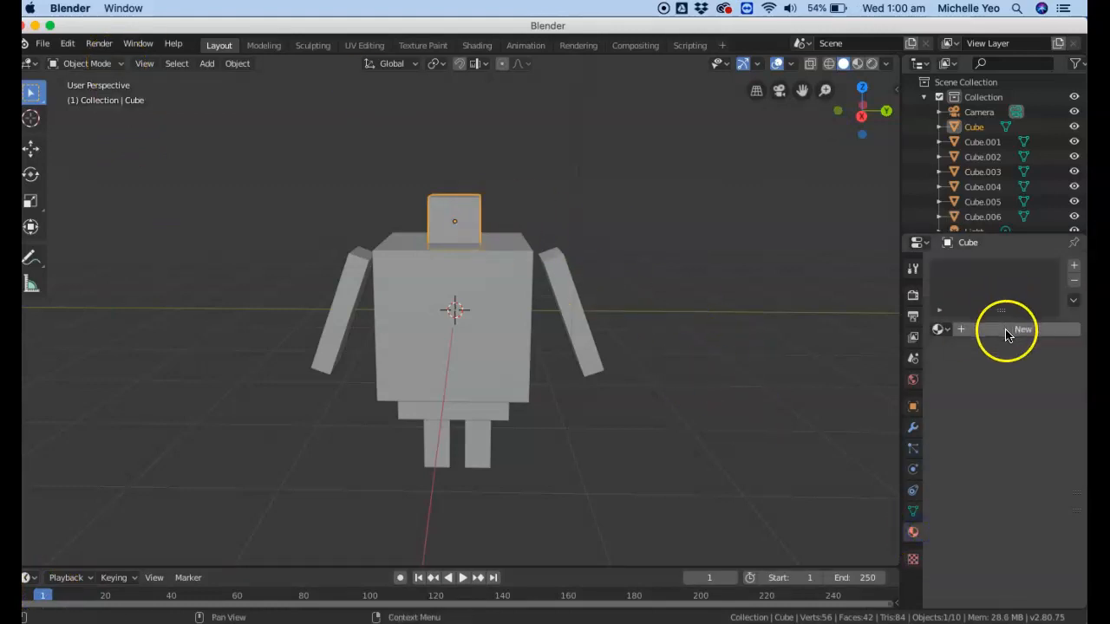
left_click(1009, 328)
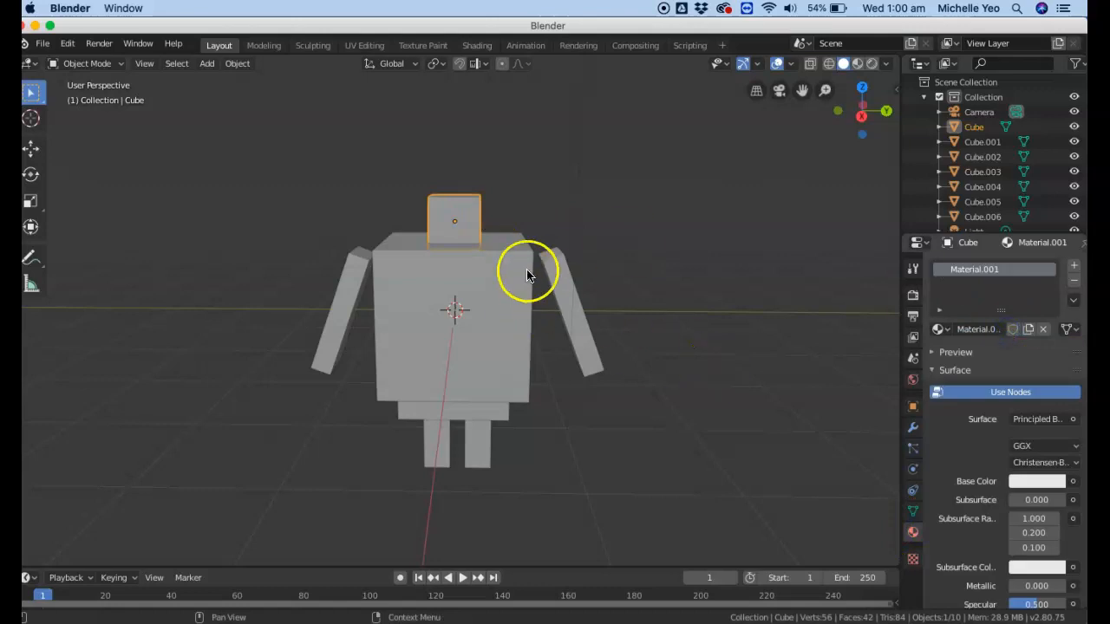
Create a separate new material for the body cube and for each of the two arms.
left_click(494, 297)
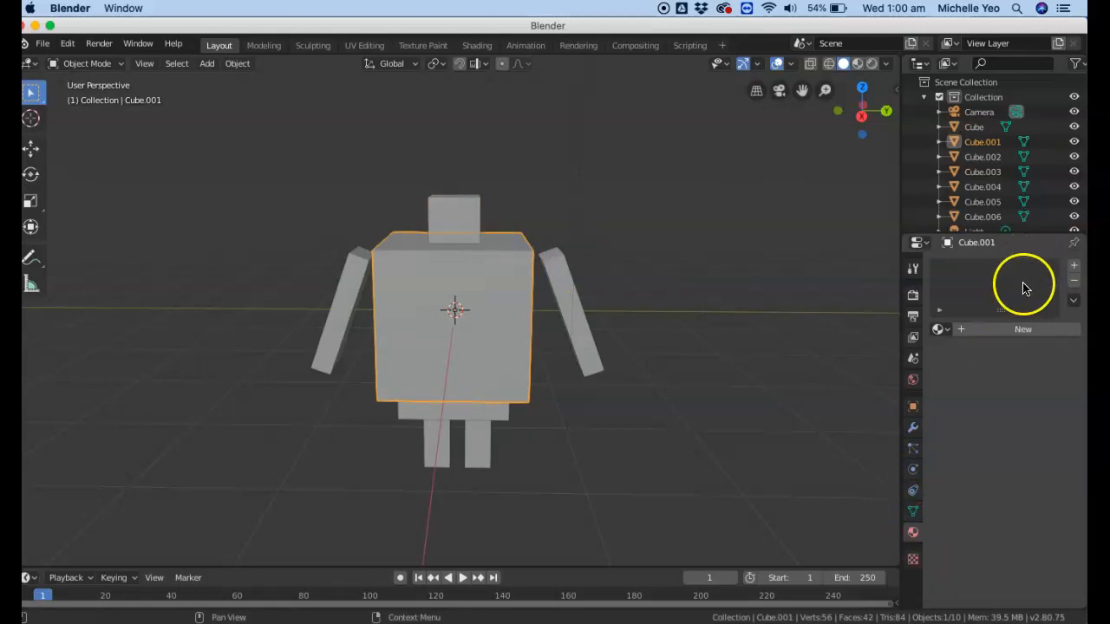
left_click(1021, 329)
left_click(568, 321)
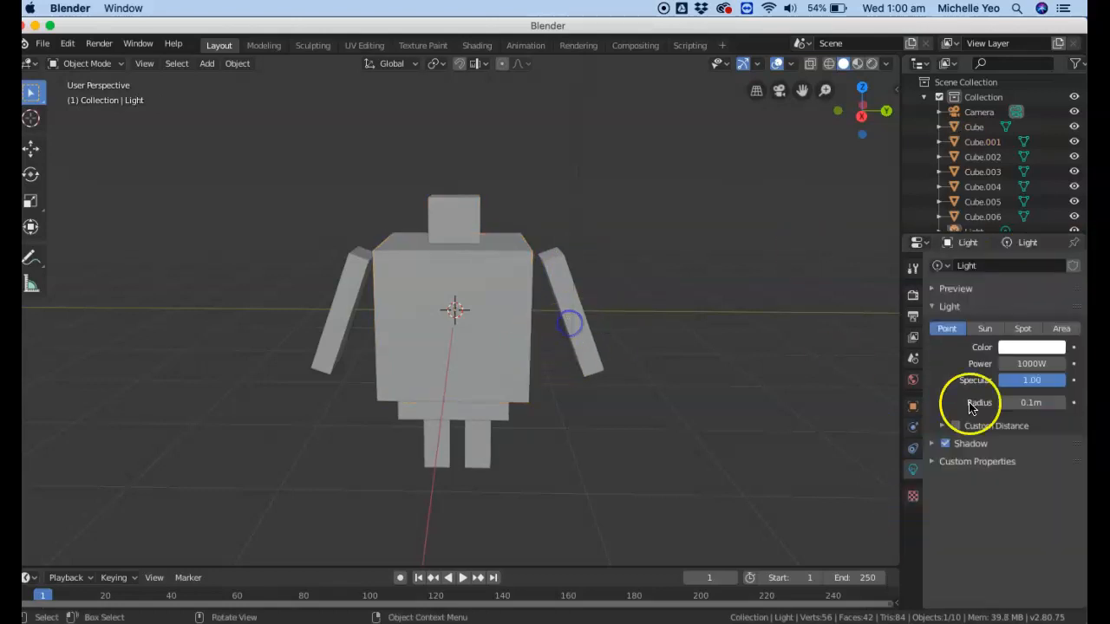
left_click(591, 337)
left_click(591, 337)
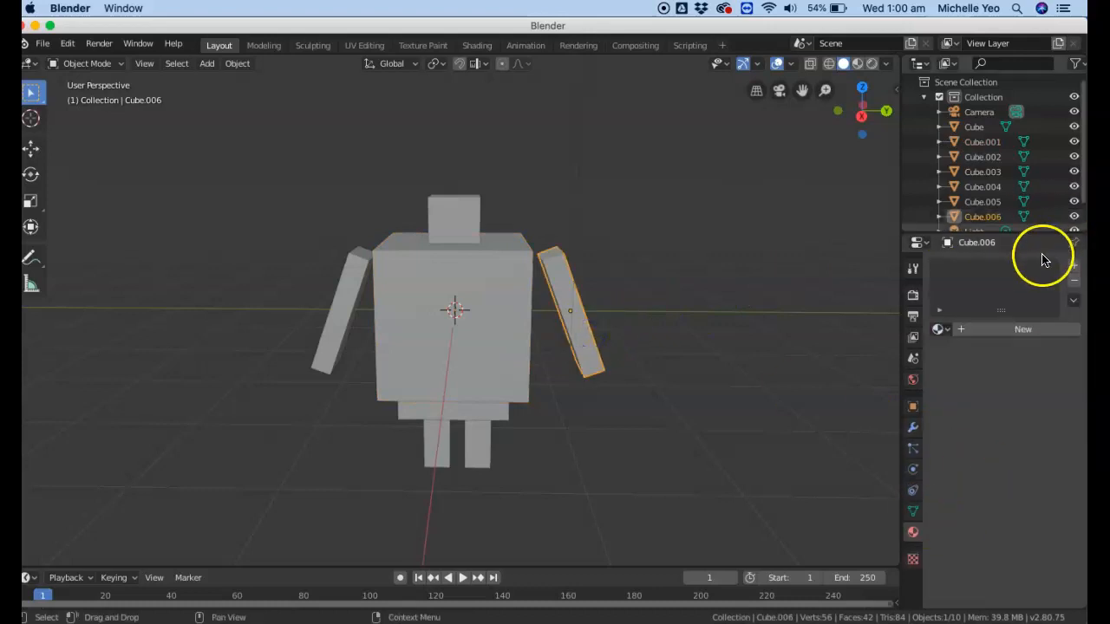
left_click(1021, 330)
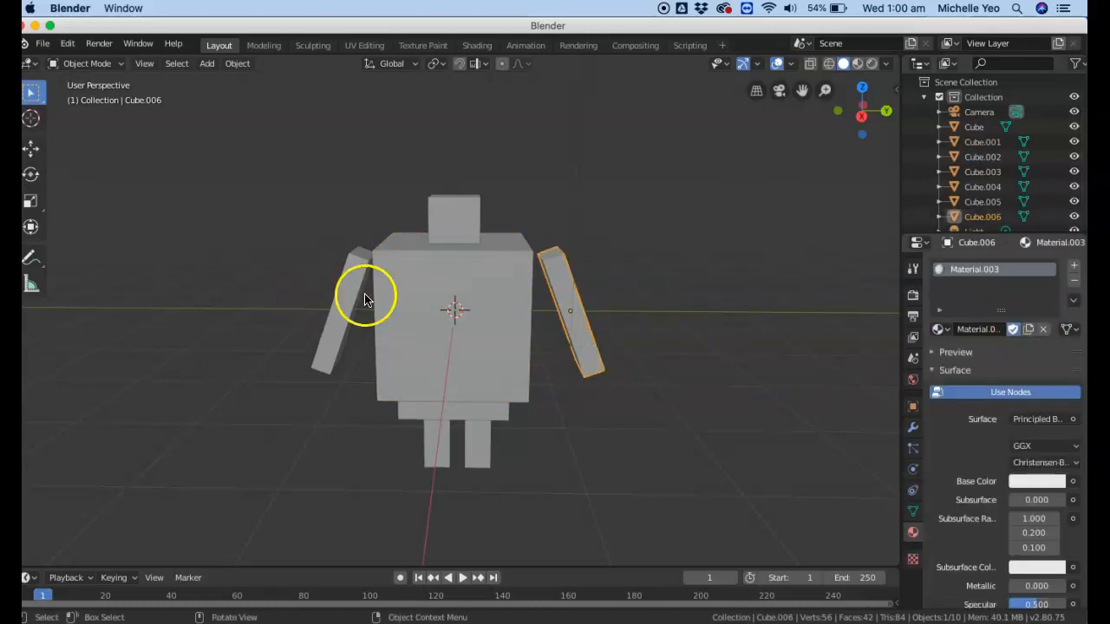
left_click(362, 294)
left_click(1003, 330)
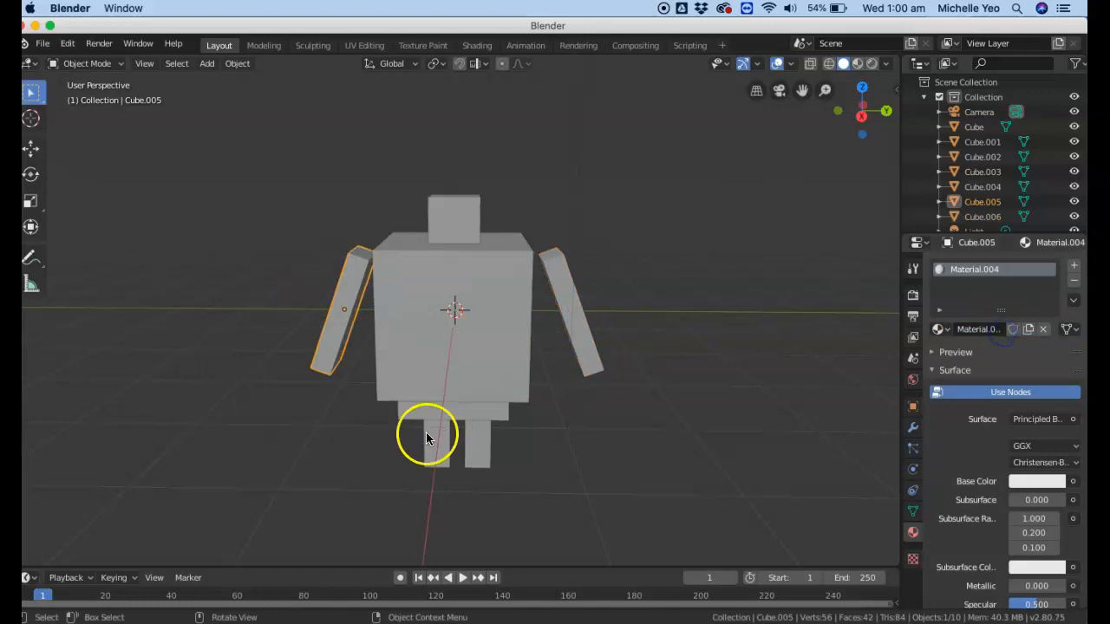
Create a separate new material for each leg and for the hip block beneath the body.
left_click(484, 441)
left_click(986, 327)
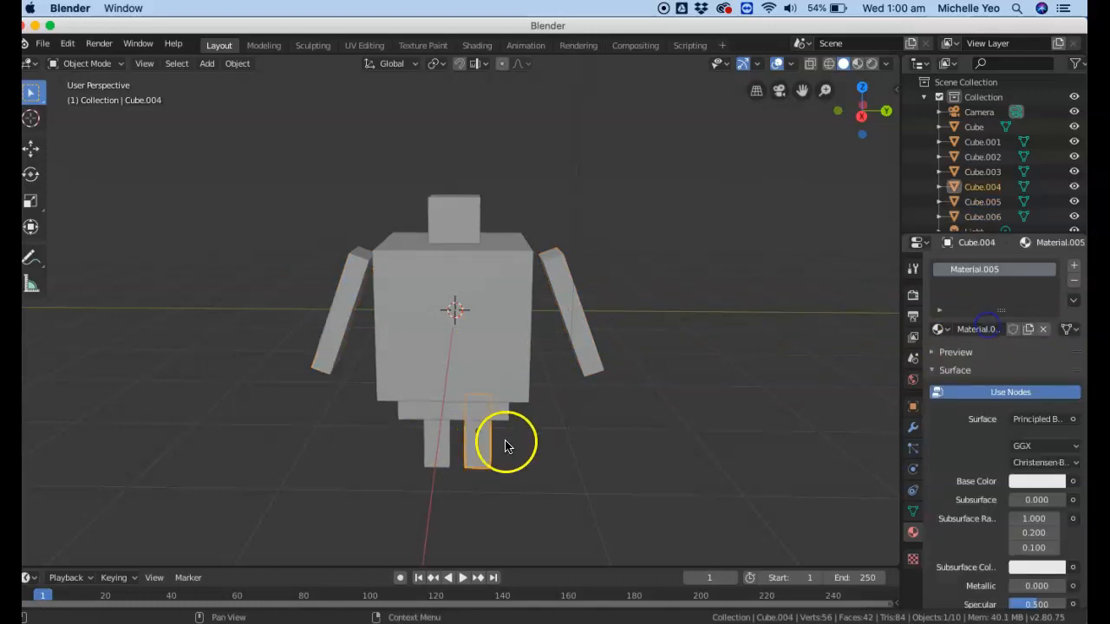
left_click(954, 370)
left_click(994, 404)
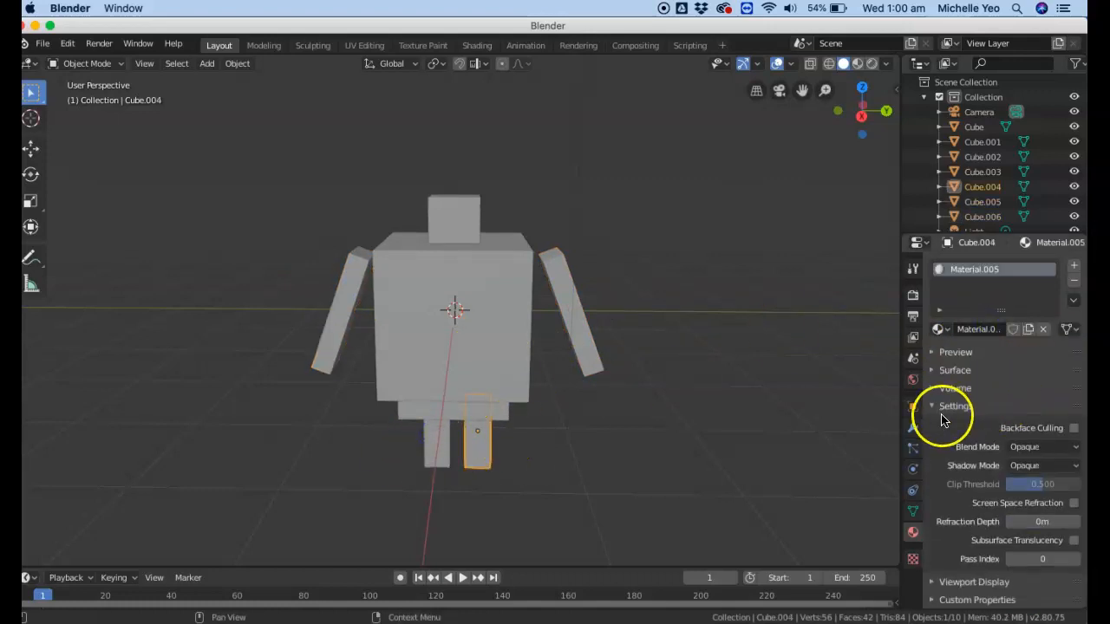
left_click(440, 449)
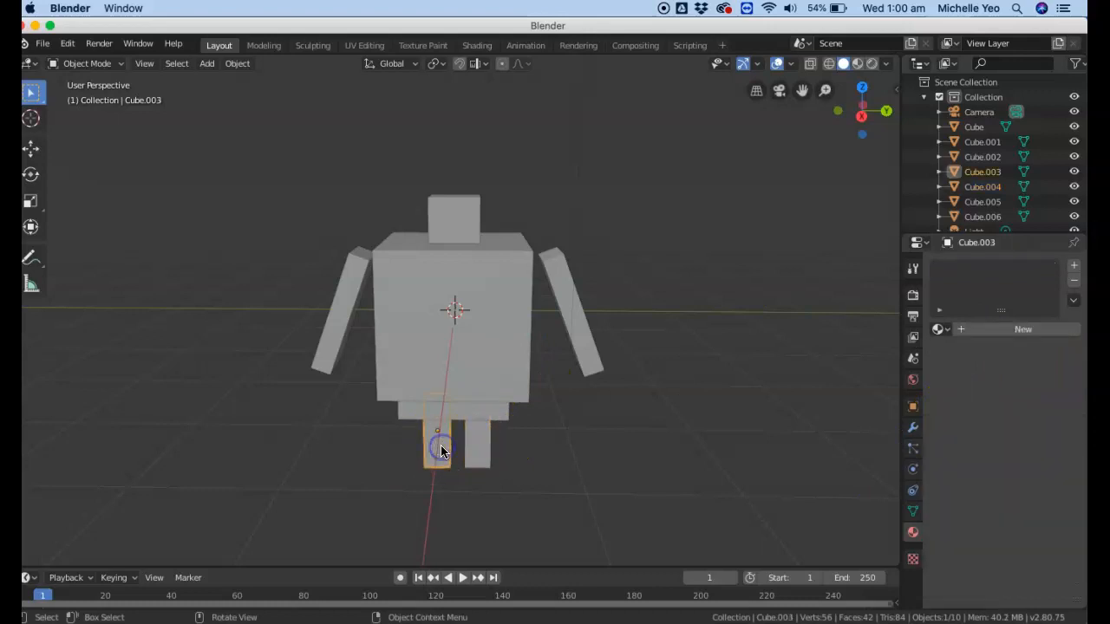
left_click(1035, 329)
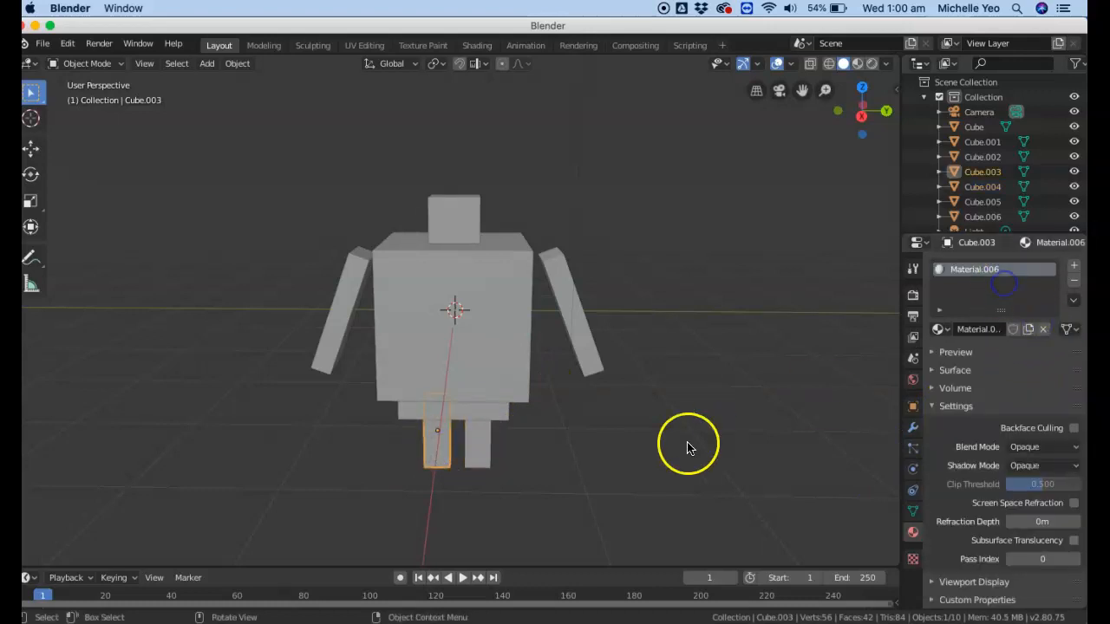
left_click(499, 413)
left_click(1024, 330)
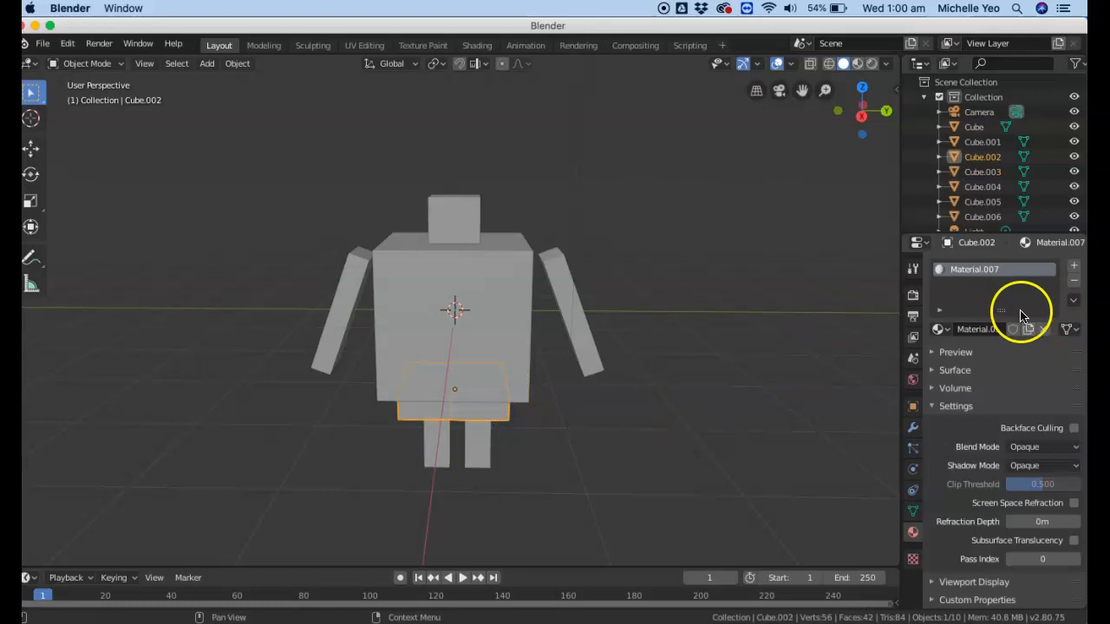
left_click(401, 334)
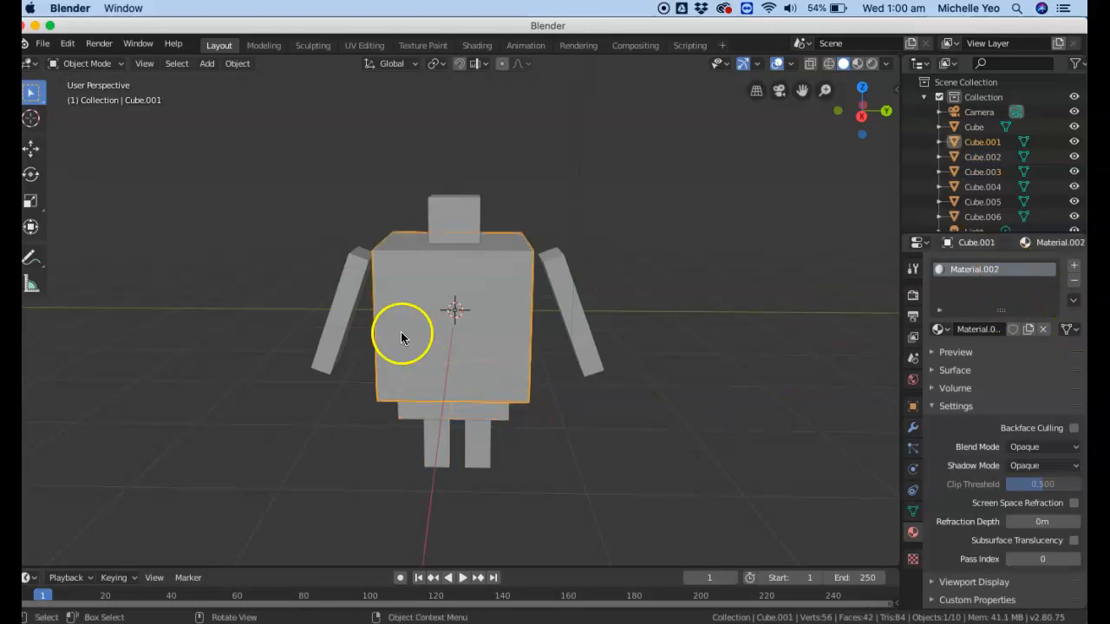
left_click(469, 211)
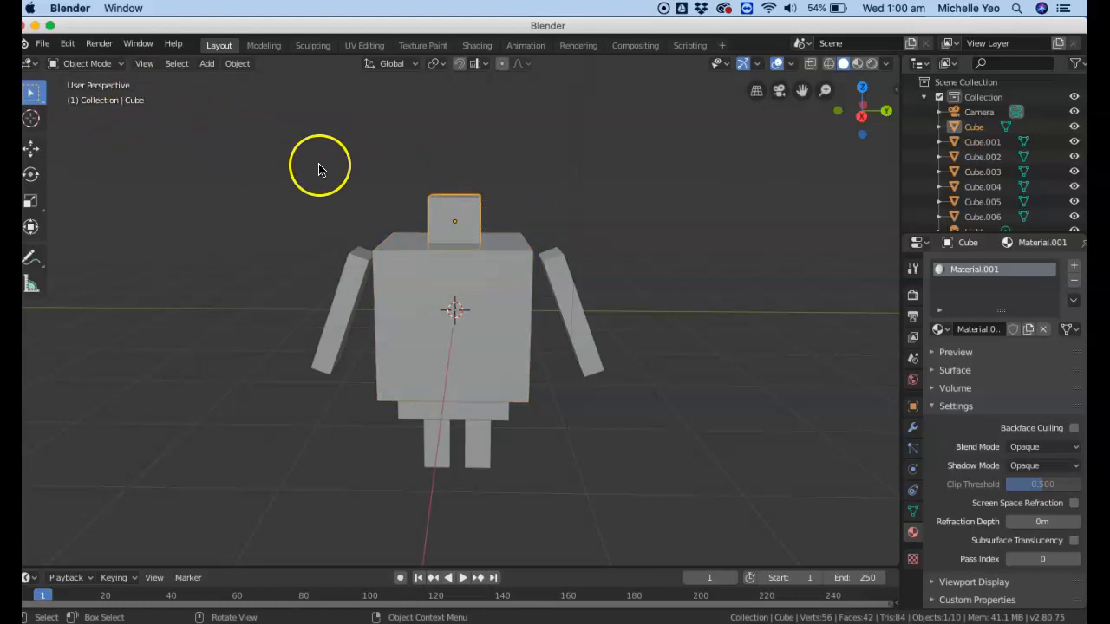
Add a mesh plane and move it up along Z above the head.
key("shift+a")
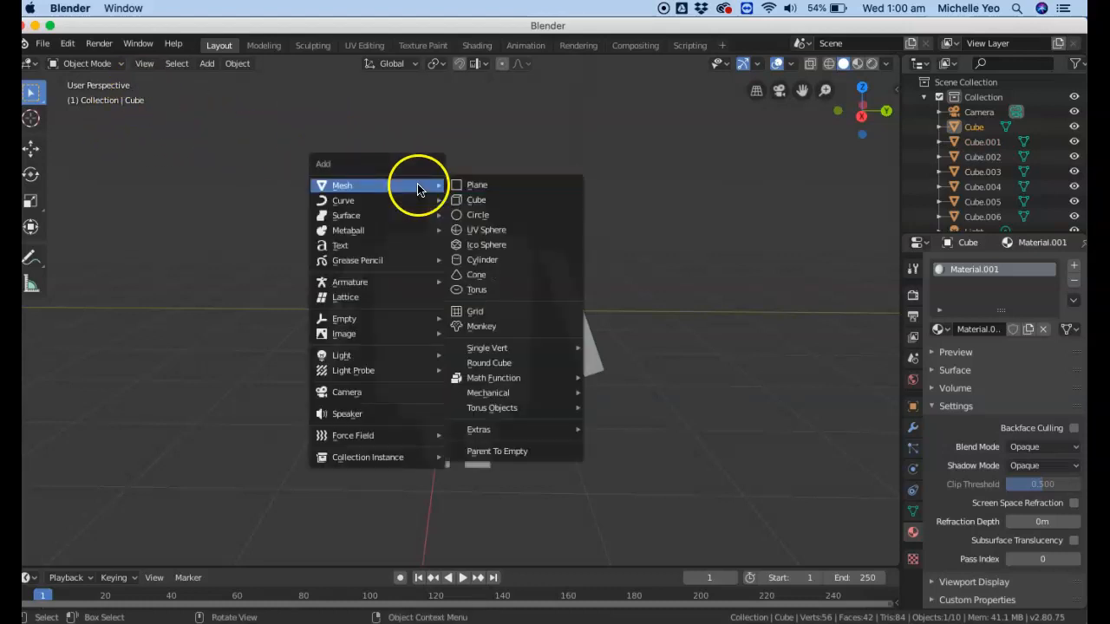
left_click(472, 185)
key("g")
key("z")
left_click(601, 183)
Rotate the plane about Y in two passes, the second by about 62°, so it stands up facing the robot's front.
key("r")
key("x")
key("y")
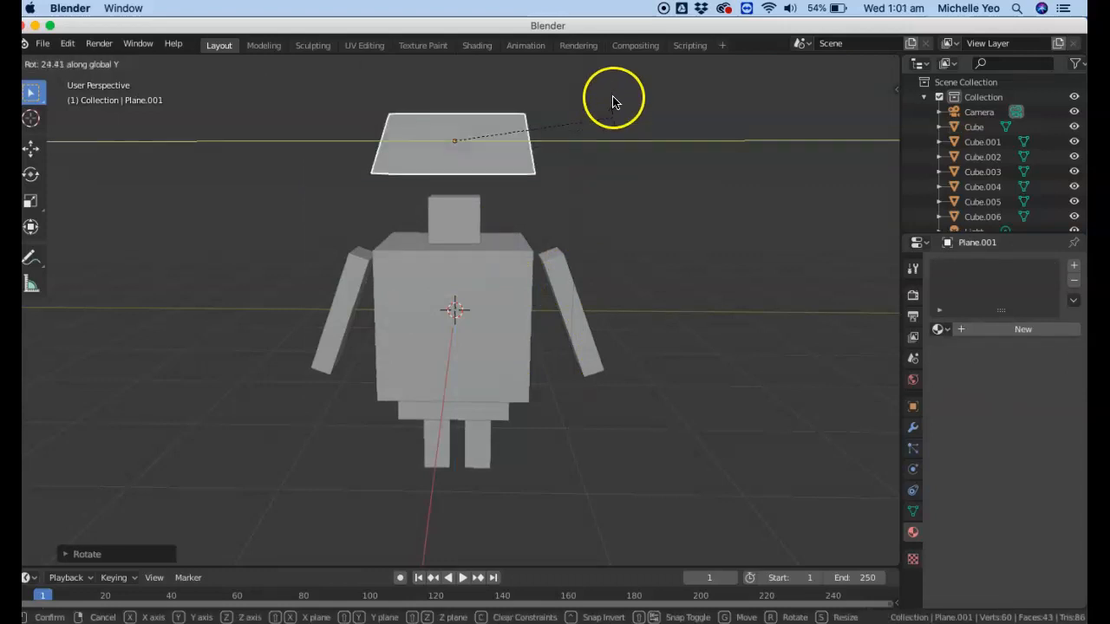
left_click(577, 101)
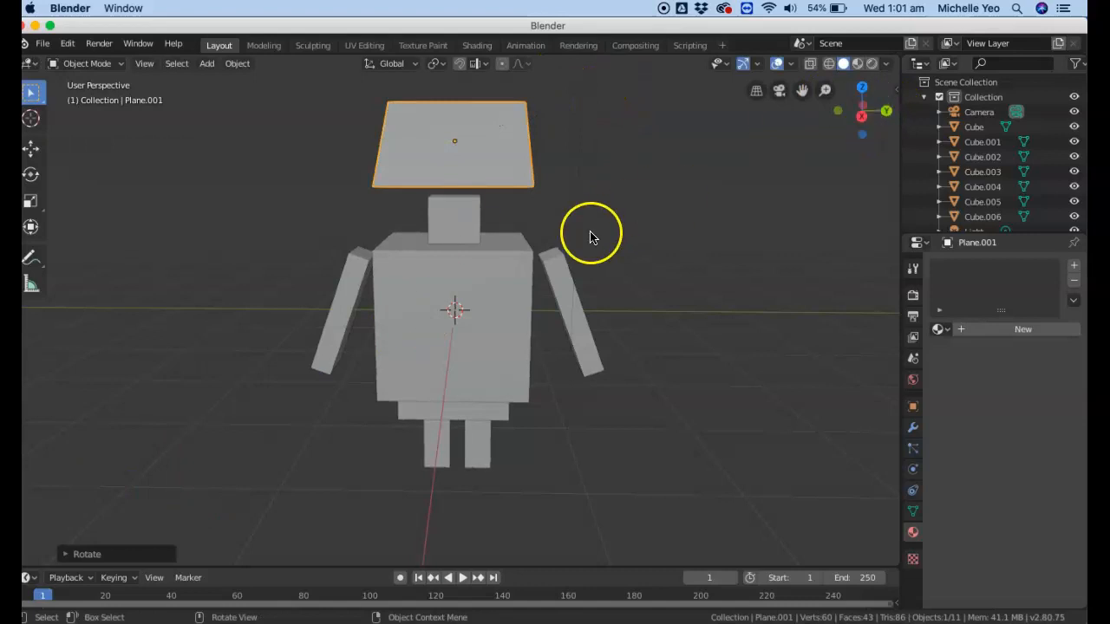
scroll(592, 227, "down", 3)
key("r")
key("y")
key("Escape")
key("r")
key("y")
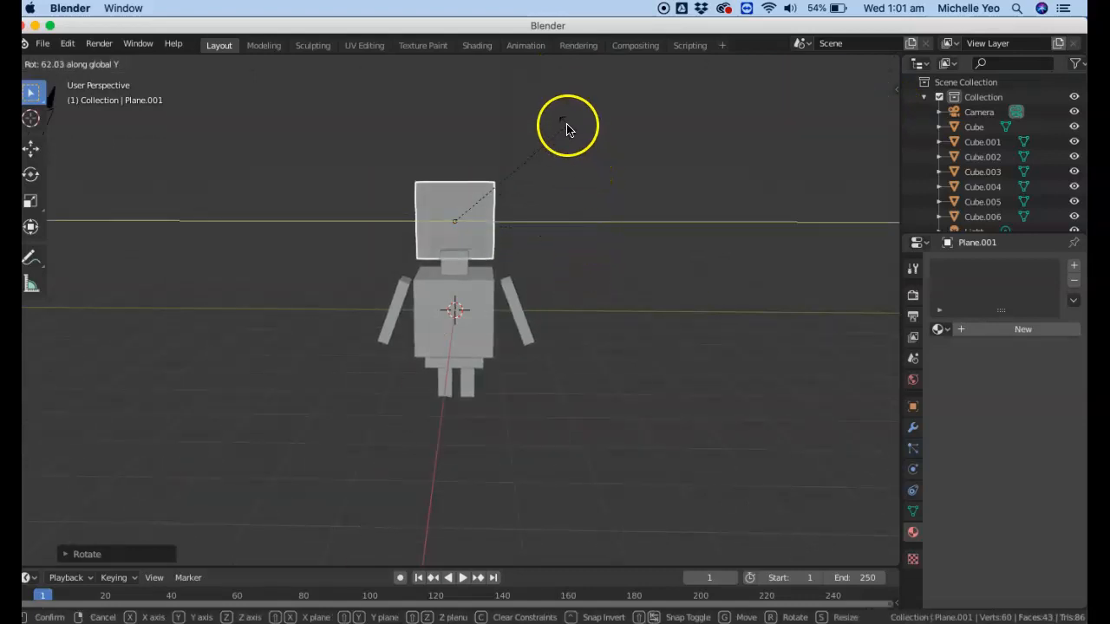
left_click(566, 123)
From the side, fine-tune the plane's rotation about Y by about -6.5° so it stands vertical.
left_click_drag(864, 103, 703, 95)
key("r")
key("x")
key("Escape")
key("r")
key("y")
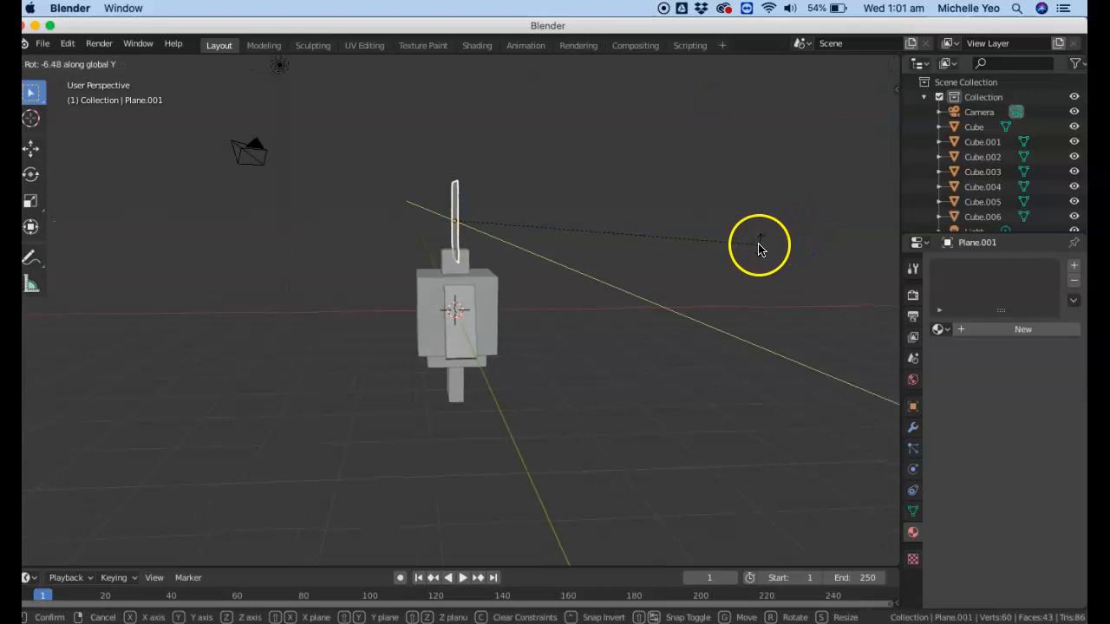
left_click(760, 248)
Scale the plane to about 0.32 of its size, and again to about 0.51.
key("s")
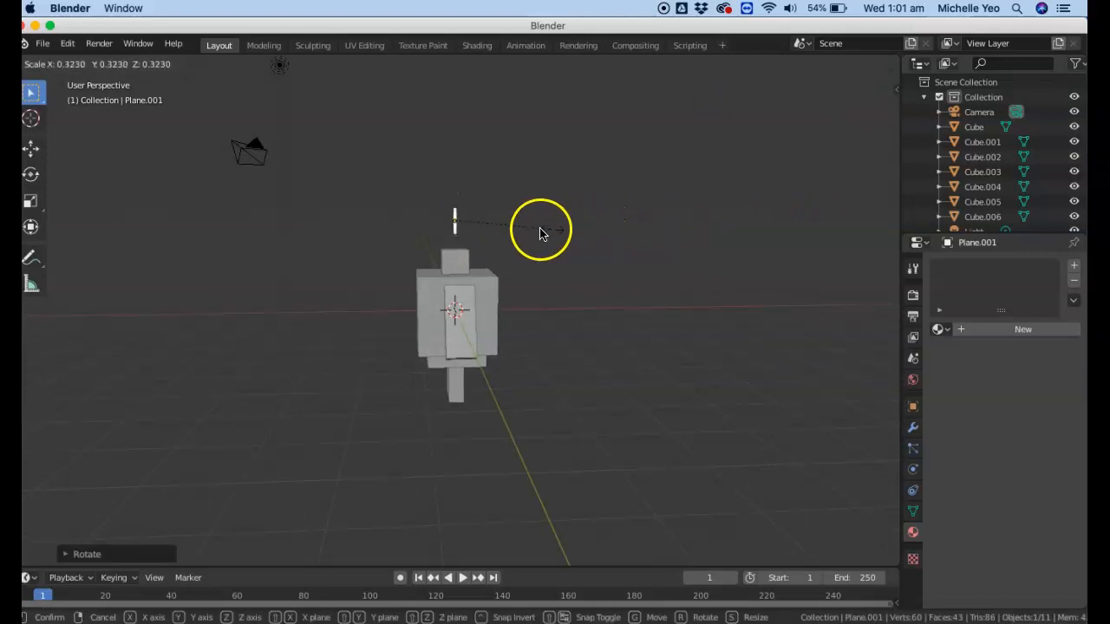
left_click(541, 229)
left_click_drag(854, 105, 147, 109)
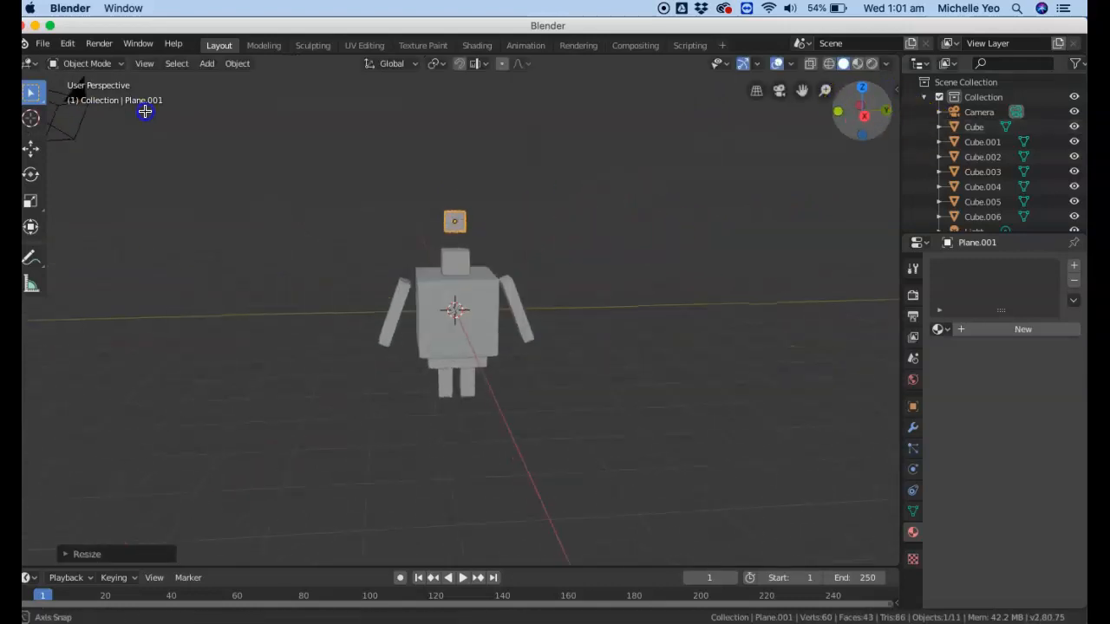
key("s")
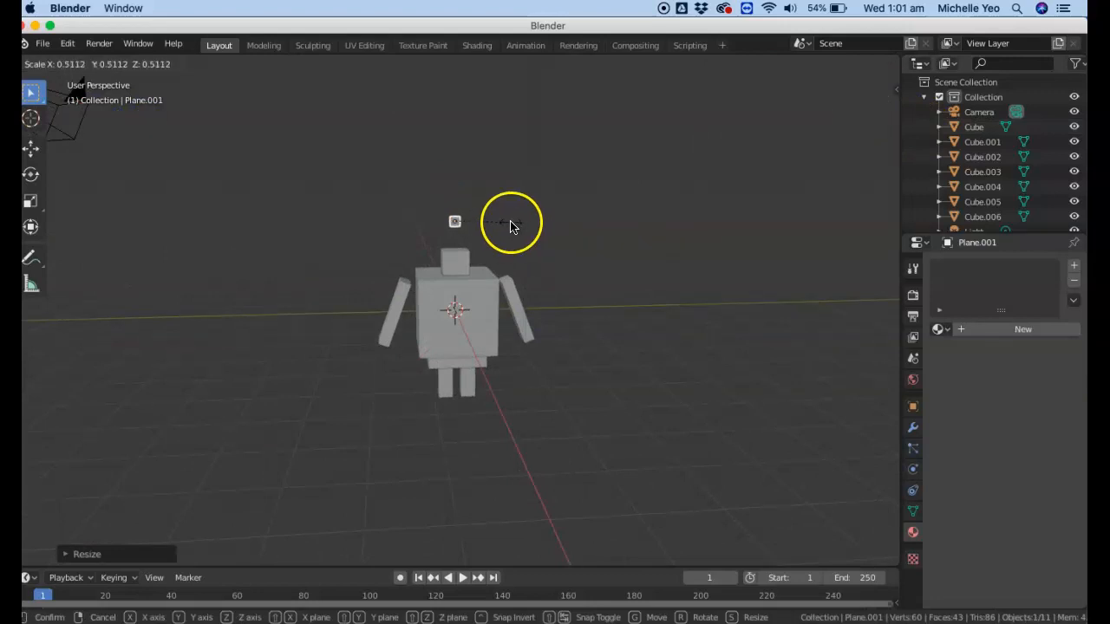
left_click(510, 226)
scroll(509, 220, "up", 5)
scroll(510, 227, "down", 3)
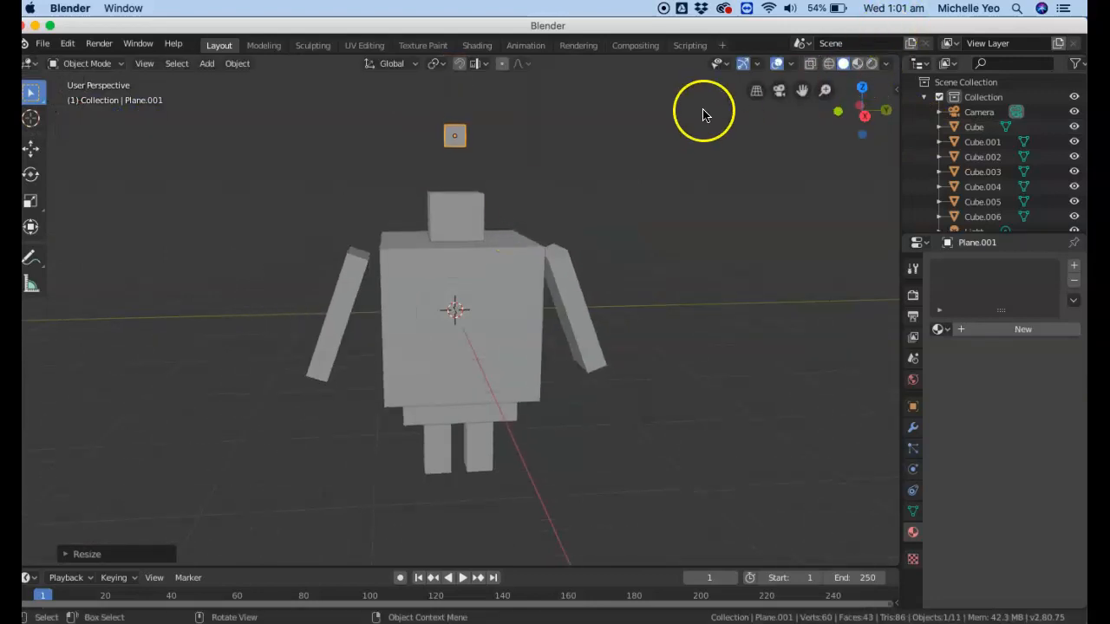
Move the plane down along Z and along X in front of the head, and scale it to about 0.63.
key("g")
key("z")
left_click(578, 291)
key("g")
key("y")
key("x")
left_click(585, 297)
key("s")
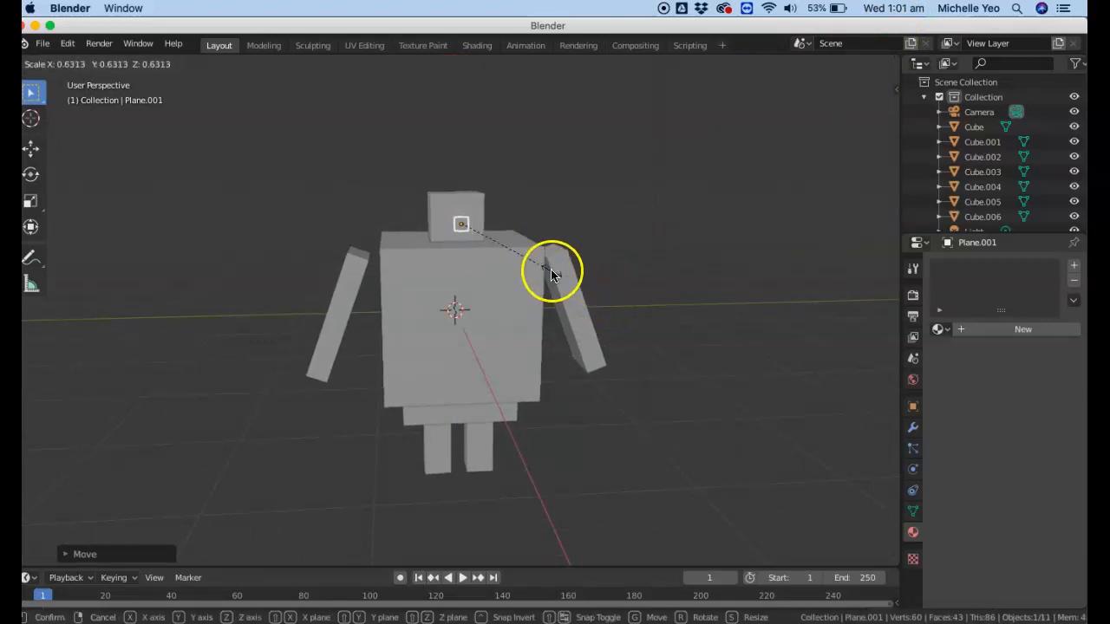
left_click(553, 274)
Move the plane along X, Y and Z to an eye position on the upper face, and scale it to about 0.72.
scroll(421, 181, "up", 5)
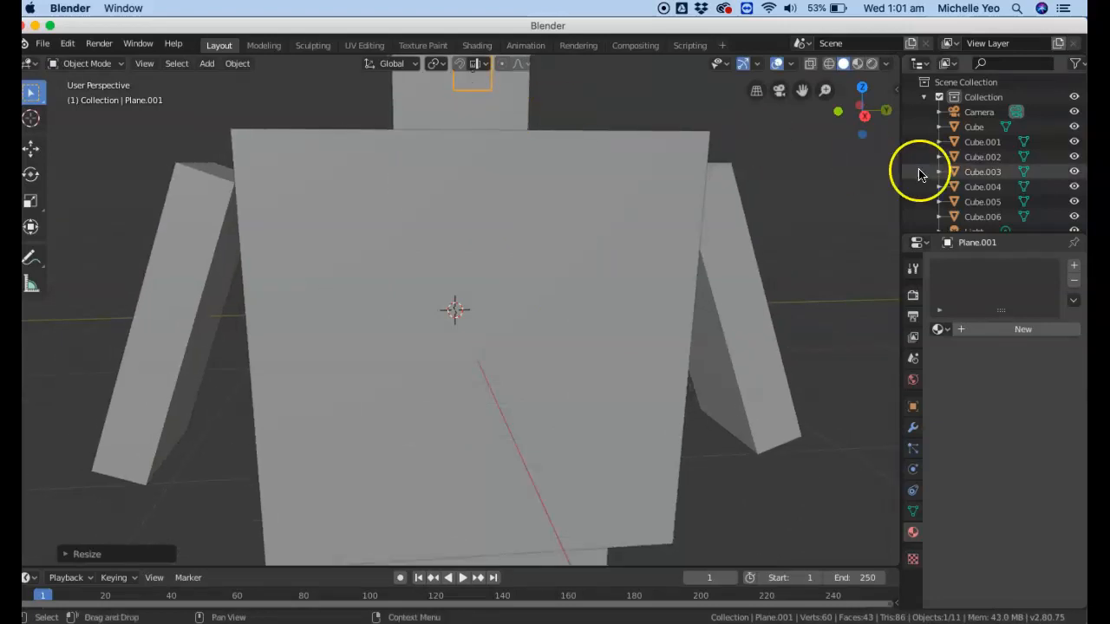
left_click_drag(802, 90, 804, 178)
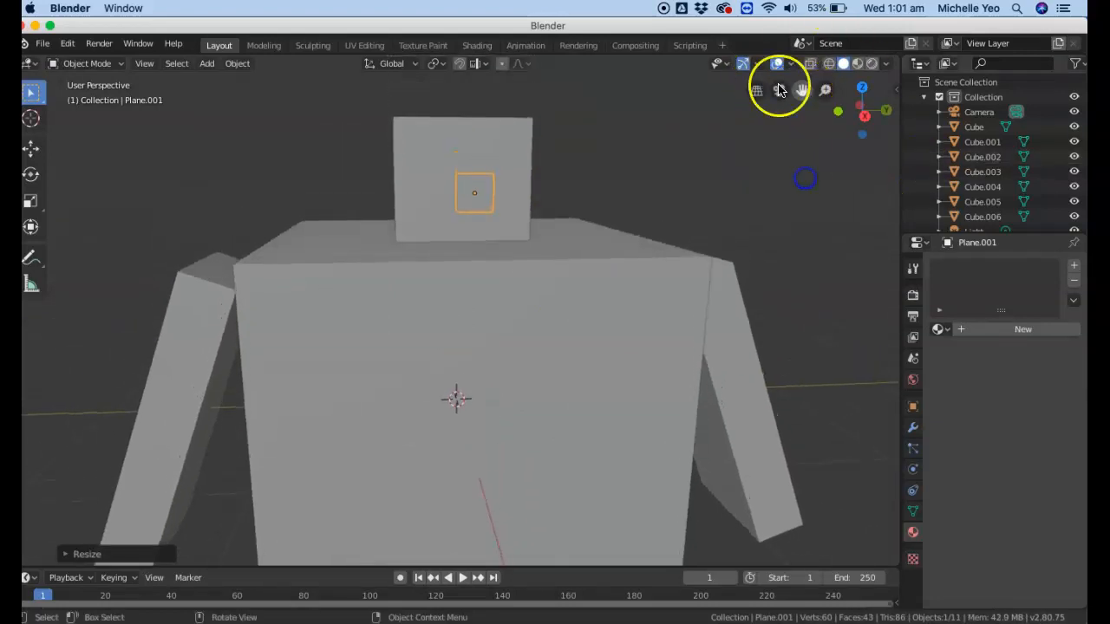
key("g")
key("x")
left_click(508, 208)
key("g")
key("y")
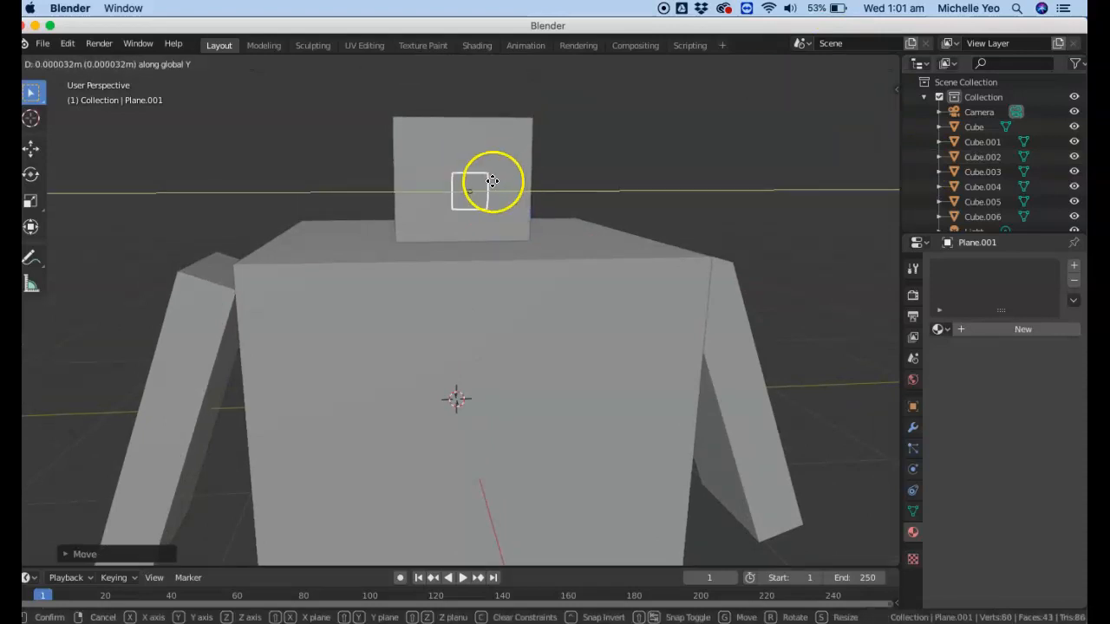
left_click(485, 181)
key("g")
key("z")
left_click(486, 152)
key("s")
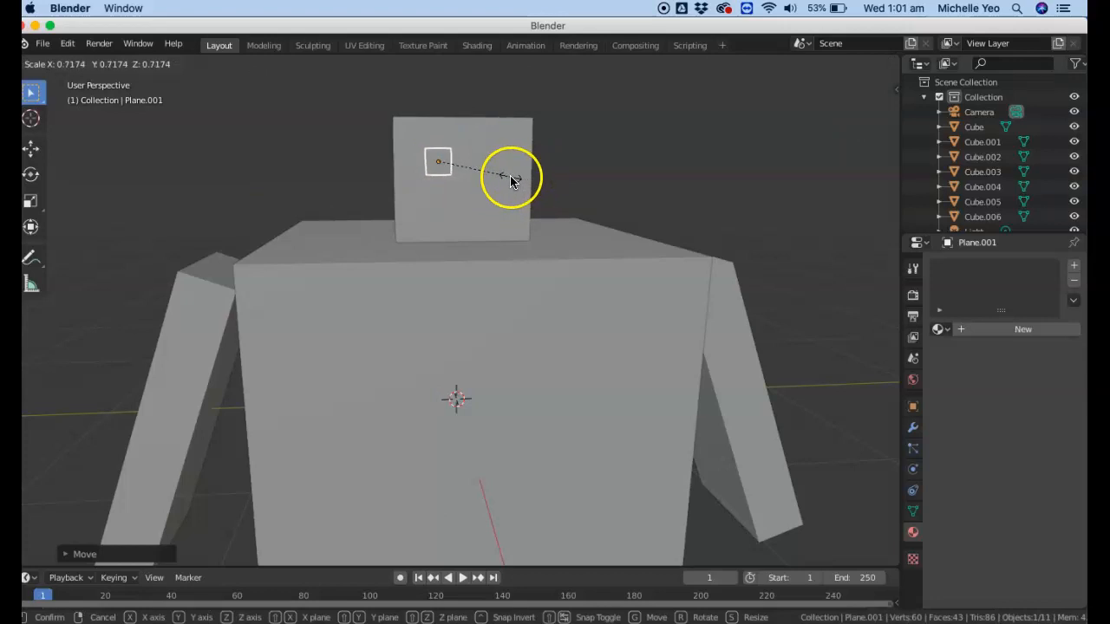
left_click(509, 177)
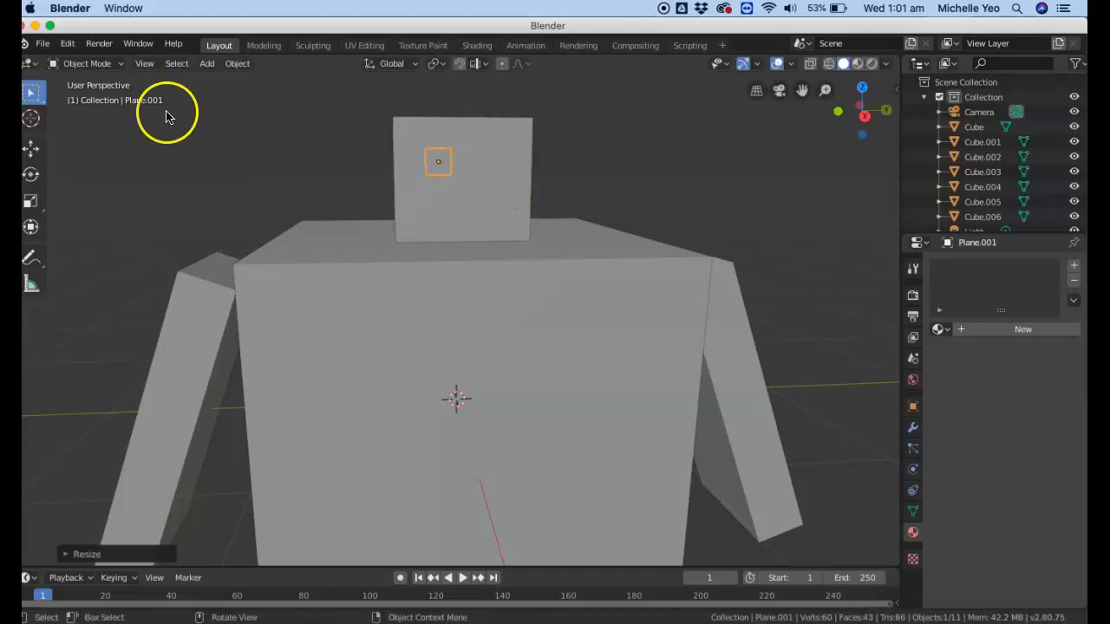
In Edit Mode, extrude the eye plane's face by about 0.025 m to give it thickness.
left_click(113, 64)
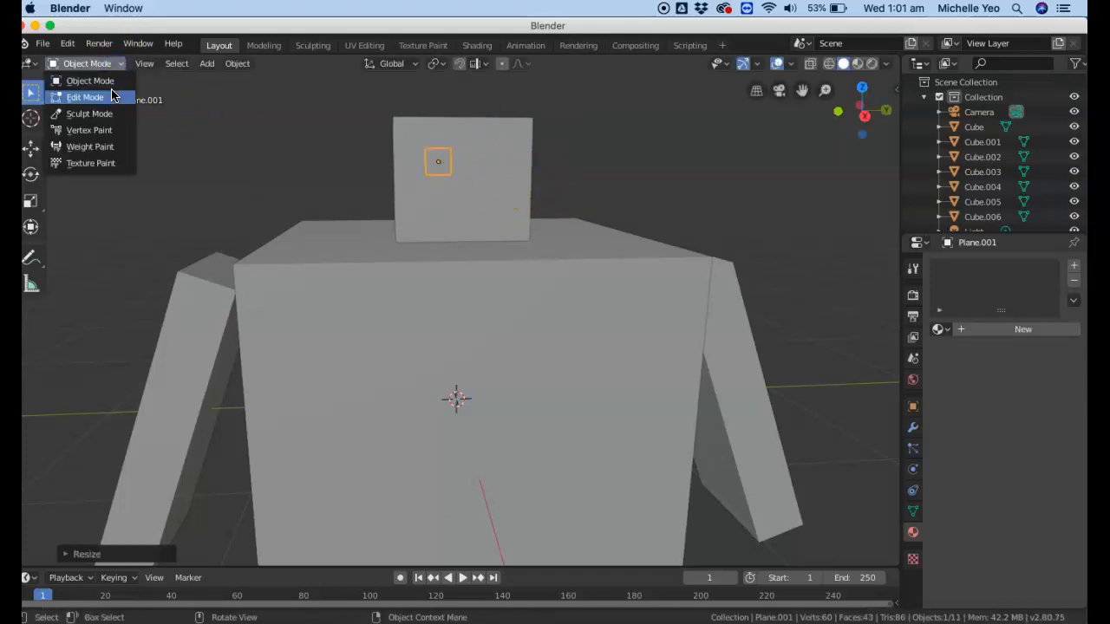
left_click(108, 96)
left_click_drag(858, 112, 85, 136)
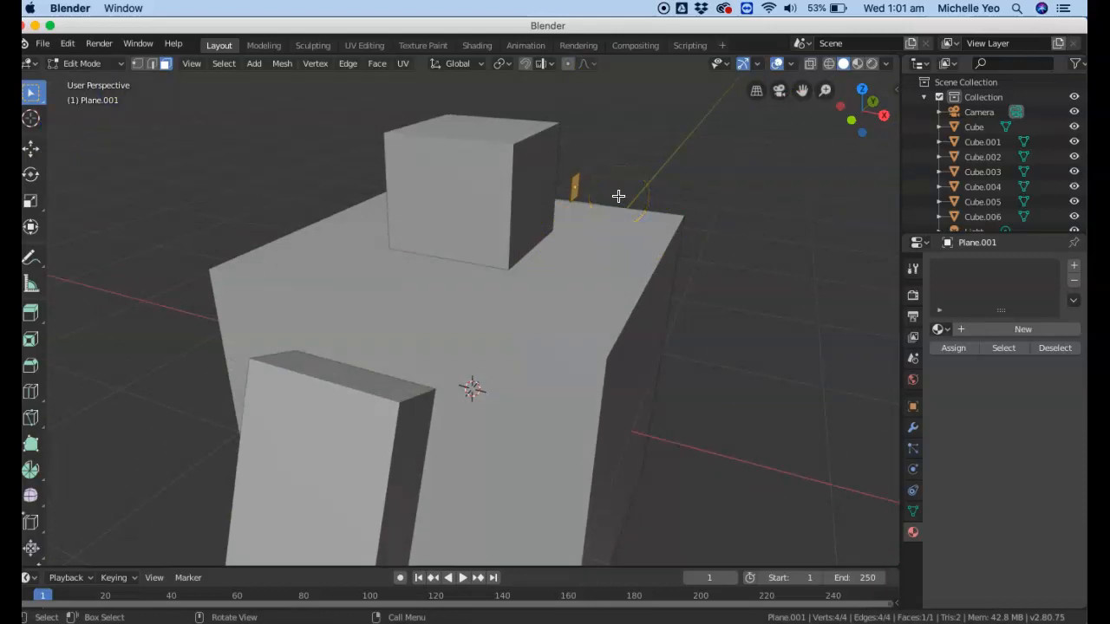
key("e")
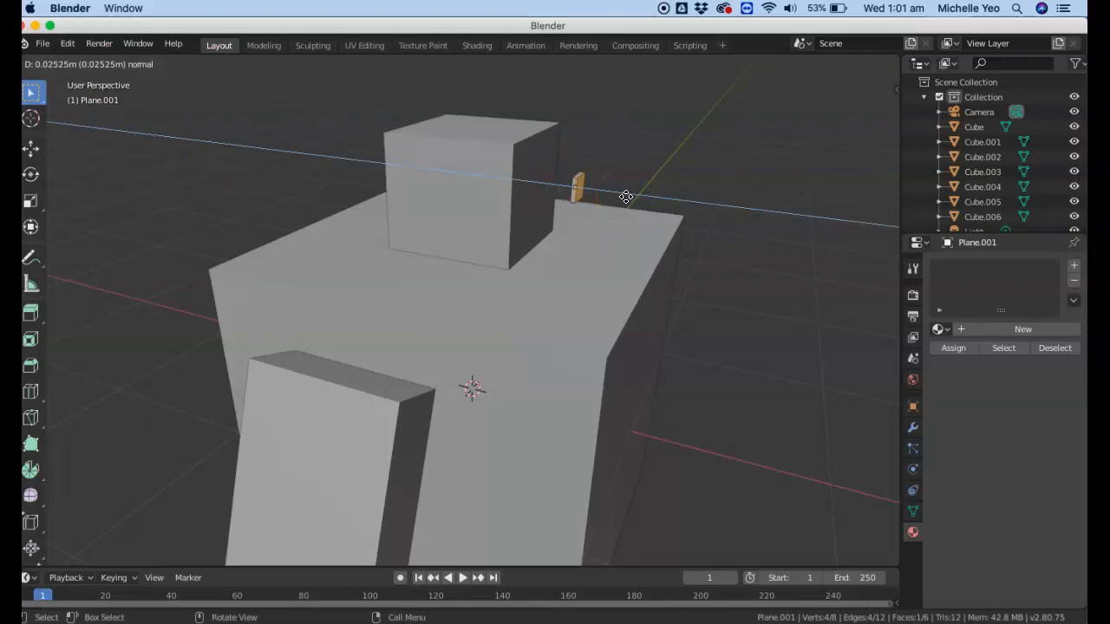
left_click(626, 197)
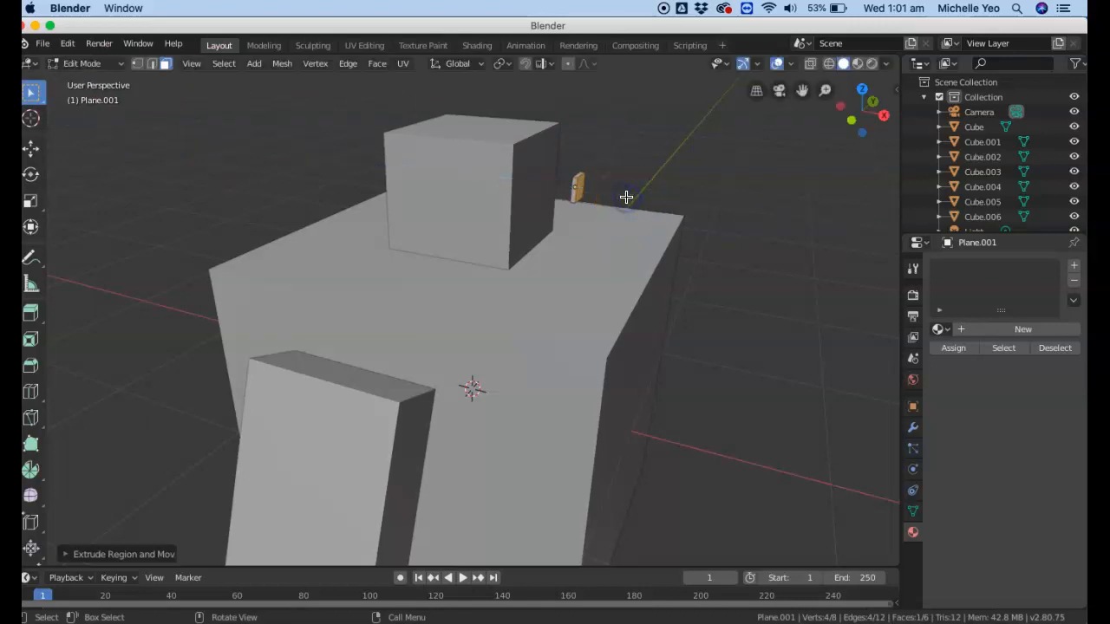
Move the extruded face along X toward the head to make a thicker eye block, and return to Object Mode.
key("g")
key("x")
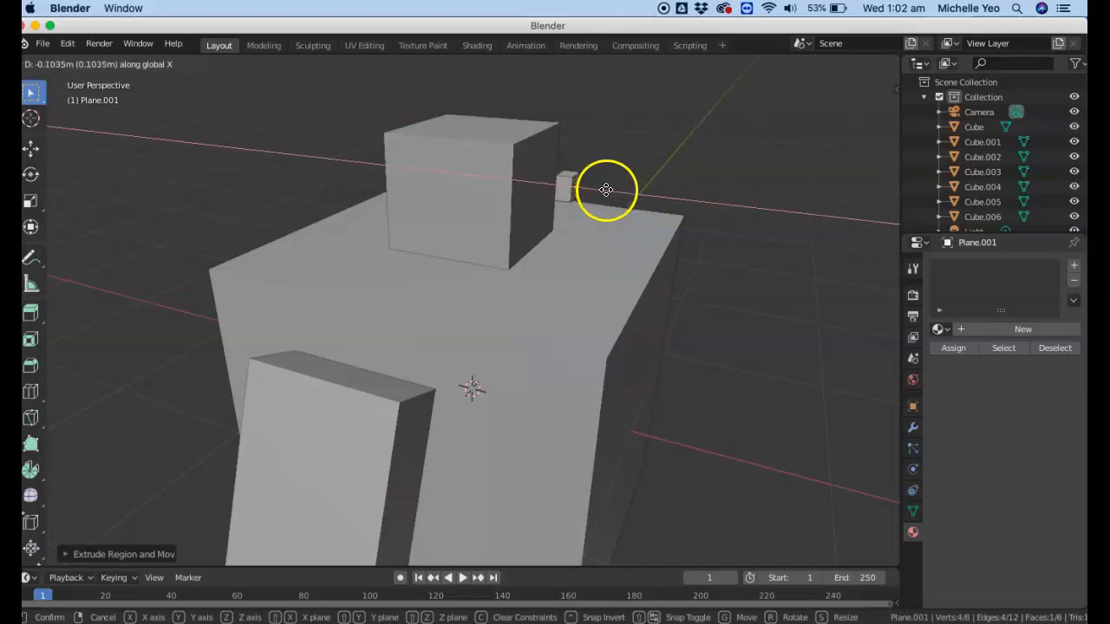
left_click(612, 189)
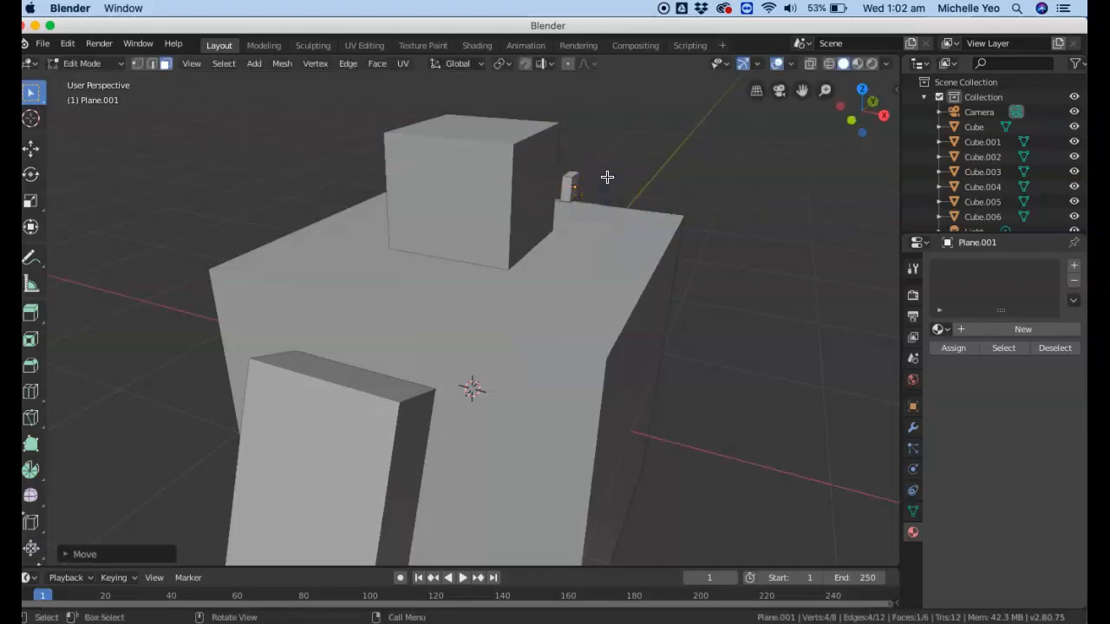
key("Tab")
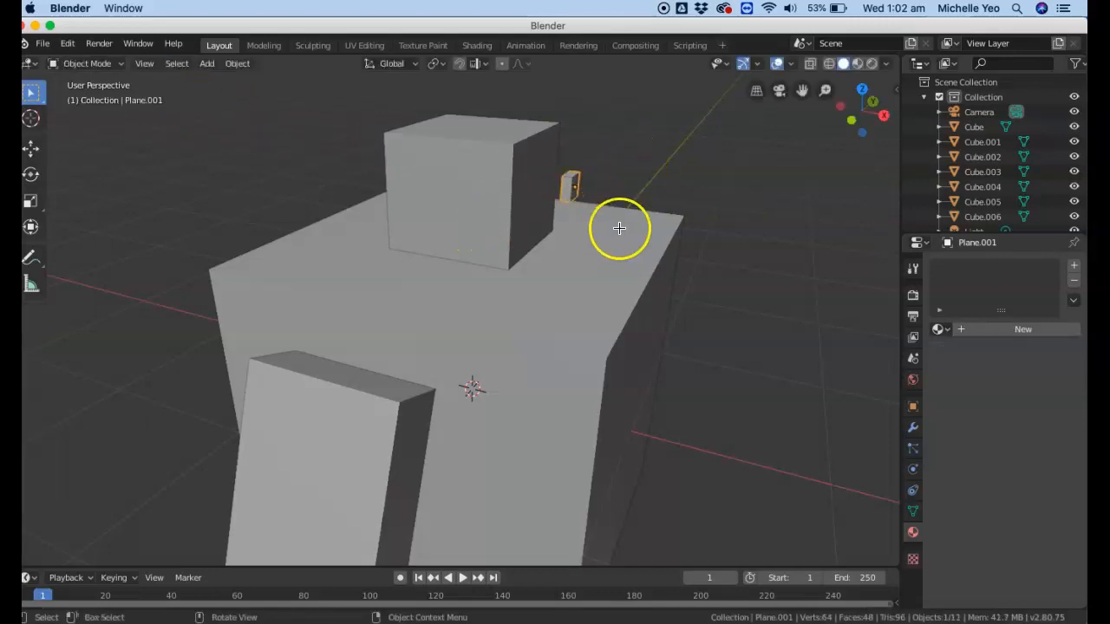
Move the eye block along X by about -0.2 m so it sits against the head's front face.
left_click_drag(835, 118, 853, 120)
key("g")
key("x")
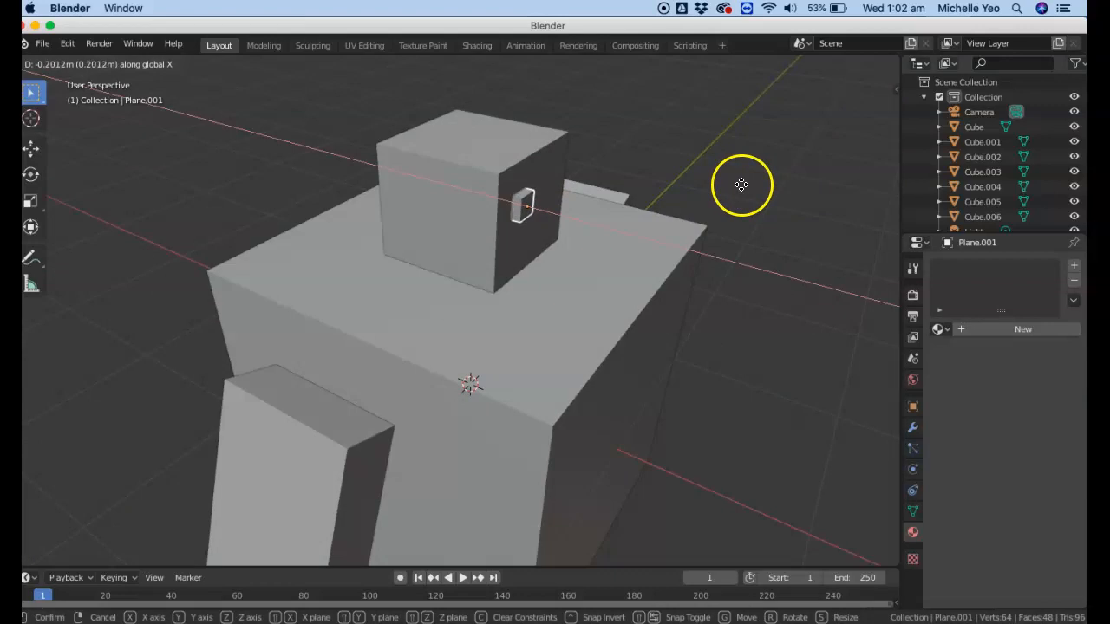
left_click(741, 185)
Duplicate the eye block and move the copy along Y by about 0.3 m to form the second eye.
key("shift+d")
left_click(743, 187)
key("g")
key("x")
left_click(743, 186)
key("g")
key("y")
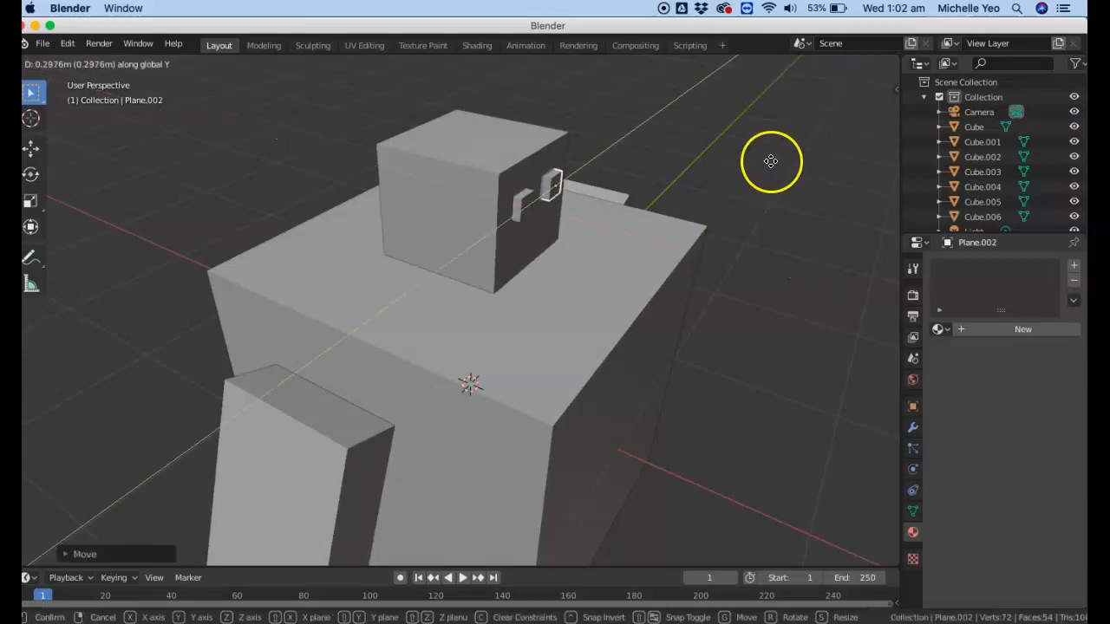
left_click(773, 164)
Select the head cube and move it slightly up along Z while the eyes stay in place.
left_click_drag(872, 114, 780, 93)
left_click(561, 364)
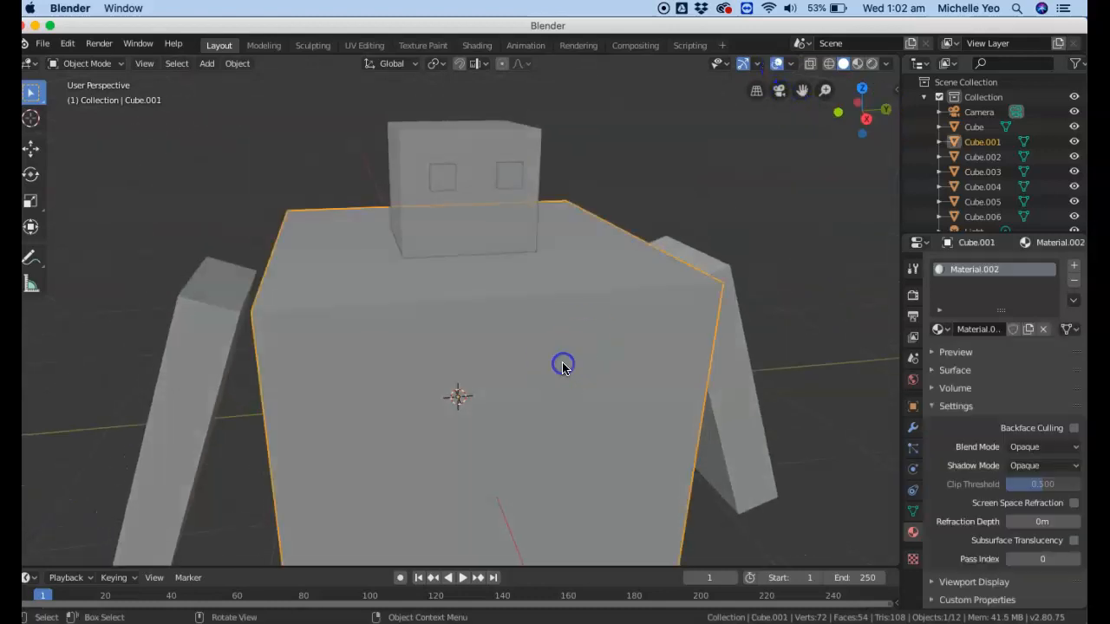
left_click(526, 235)
left_click_drag(526, 230, 528, 217)
key("z")
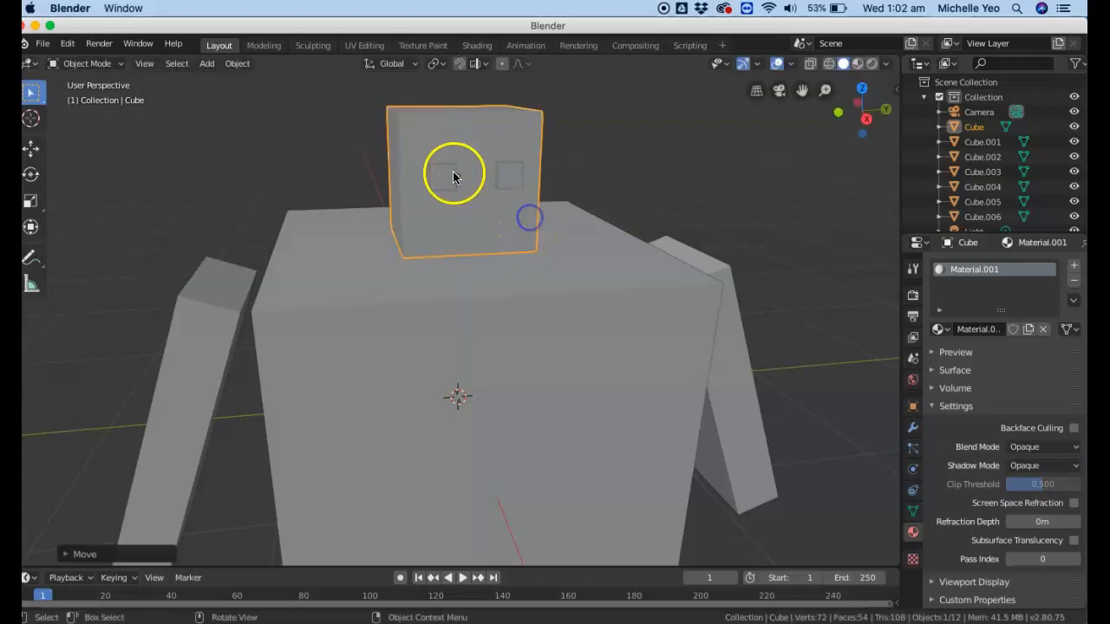
Give each of the two eye blocks its own new material.
left_click(453, 176)
left_click_drag(841, 121, 697, 141)
left_click(634, 223)
left_click(508, 195)
left_click(1005, 336)
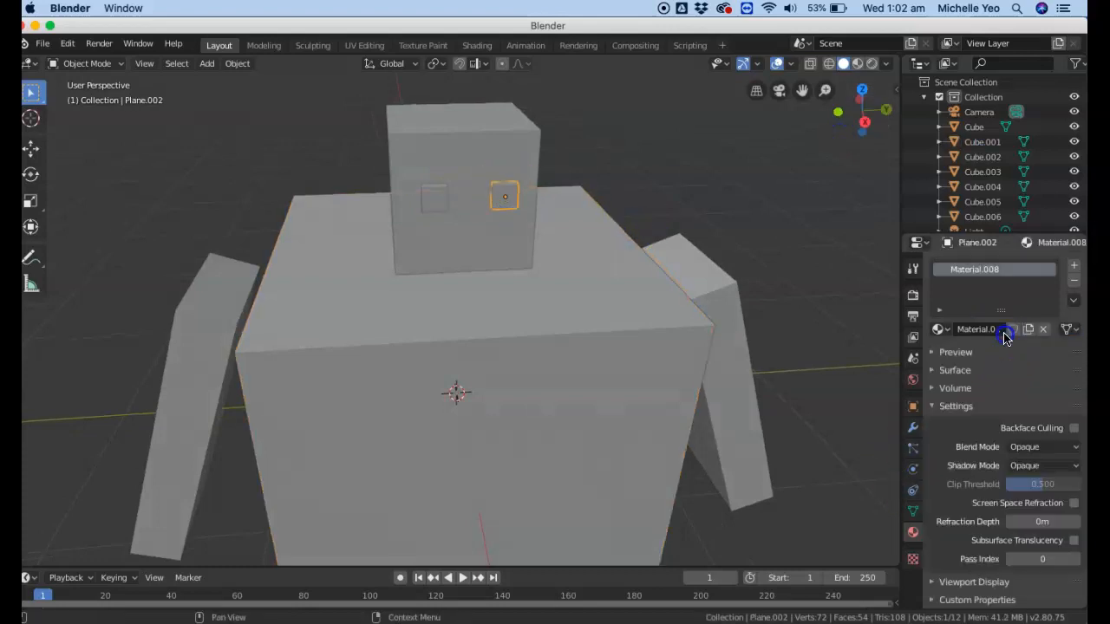
left_click(440, 206)
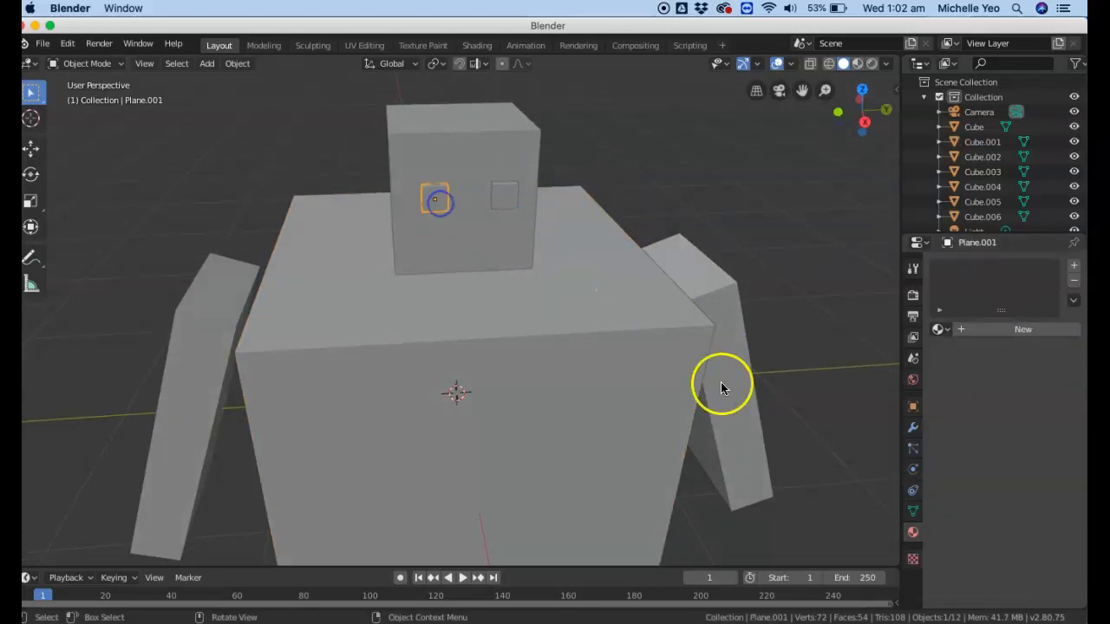
left_click(993, 328)
Select both eye blocks with the head as the active object and join them into one object.
left_click(511, 191)
left_click(494, 187)
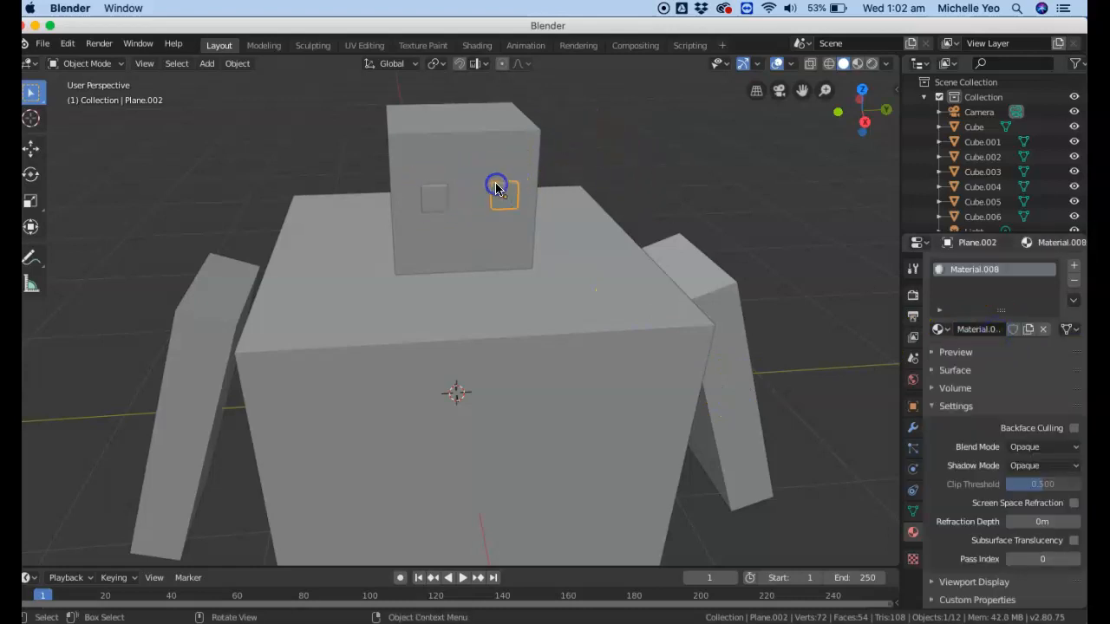
left_click(430, 189)
left_click(519, 188)
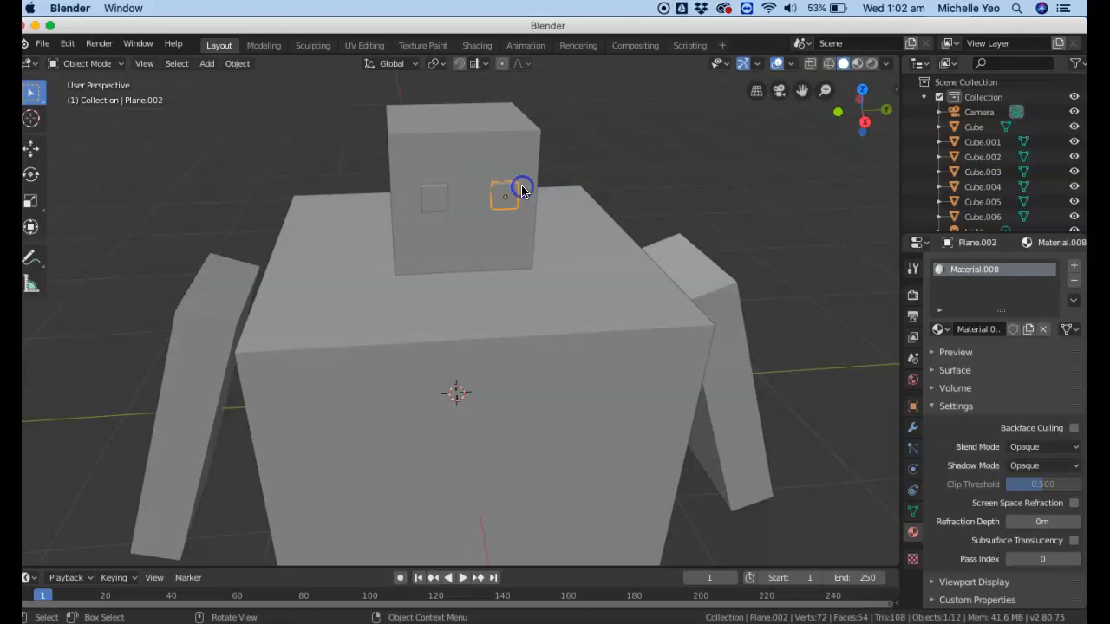
left_click(439, 200, "shift")
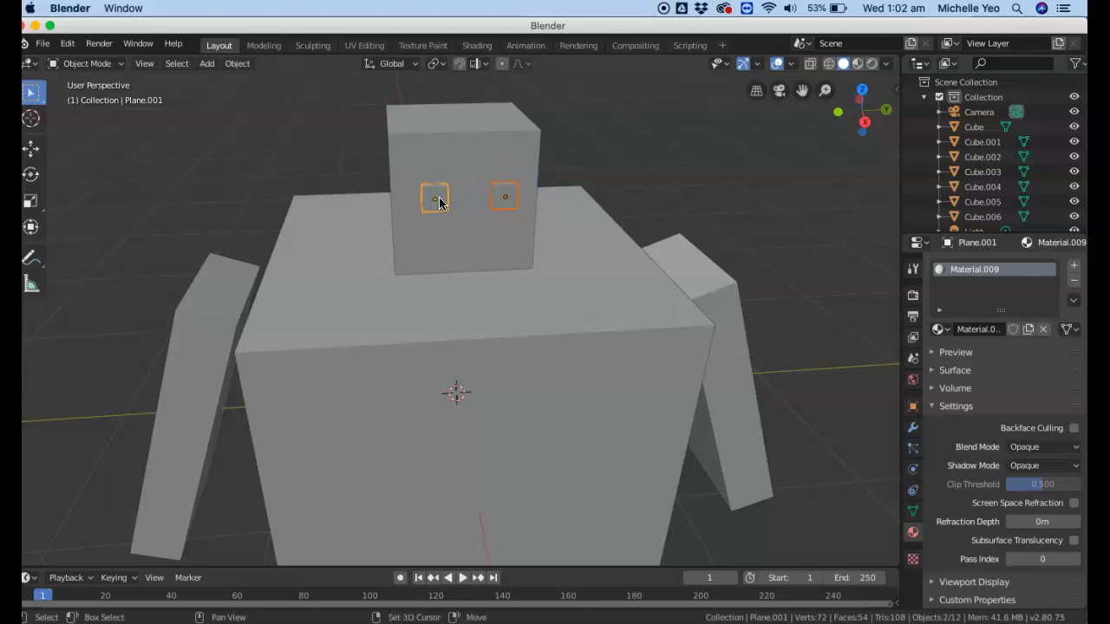
left_click(499, 154, "shift")
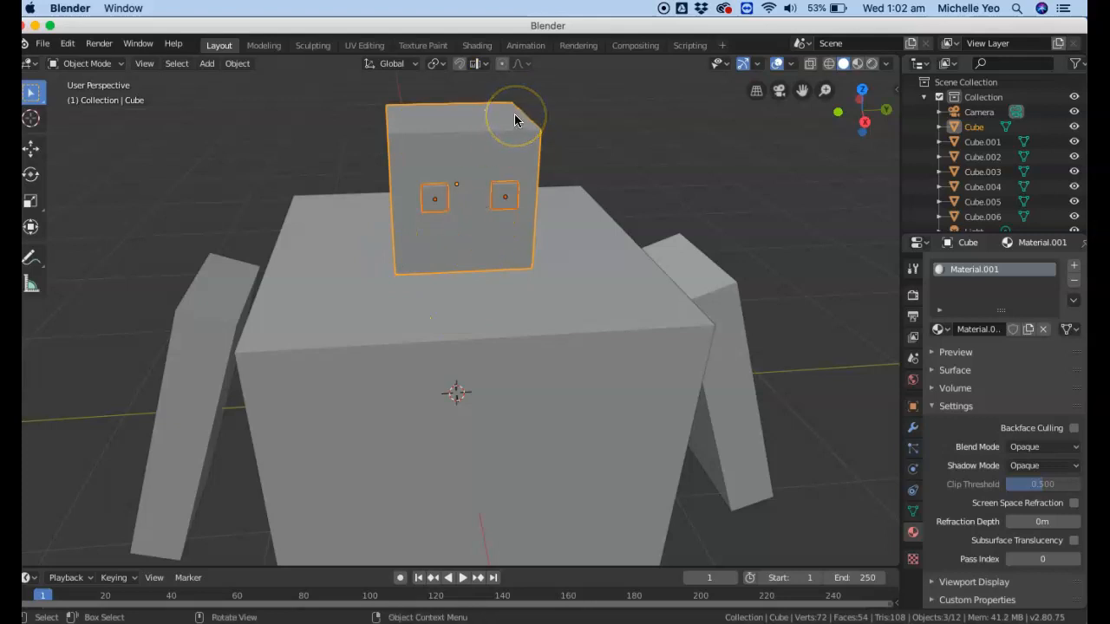
key("ctrl+j")
Move the joined head slightly down along Z onto the body.
left_click(591, 153)
scroll(581, 296, "down", 1)
left_click(493, 247)
key("g")
key("z")
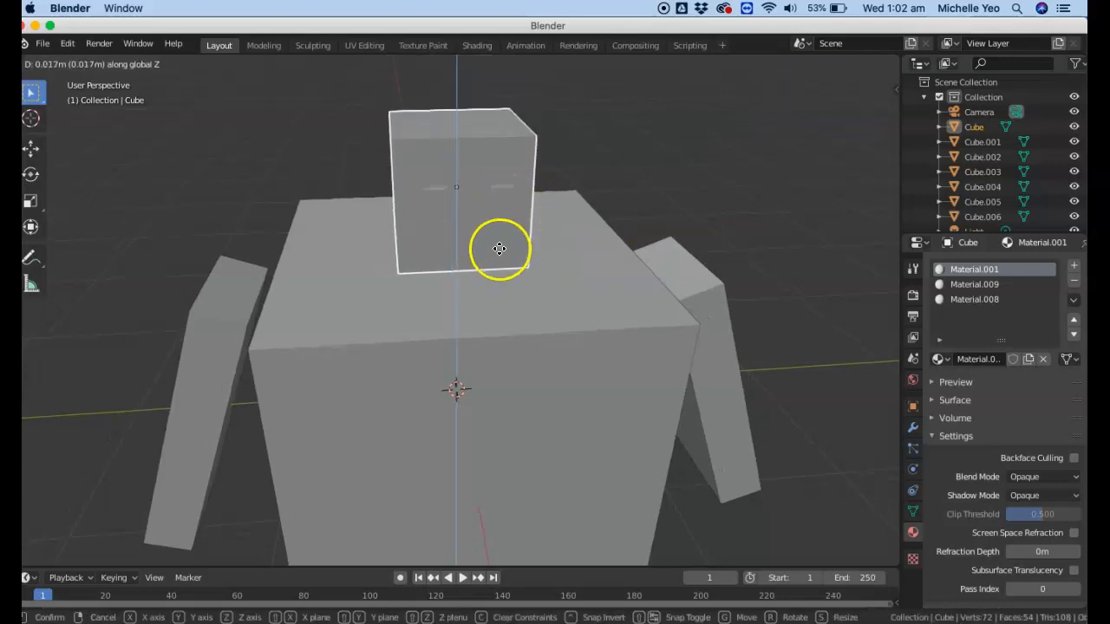
left_click(502, 250)
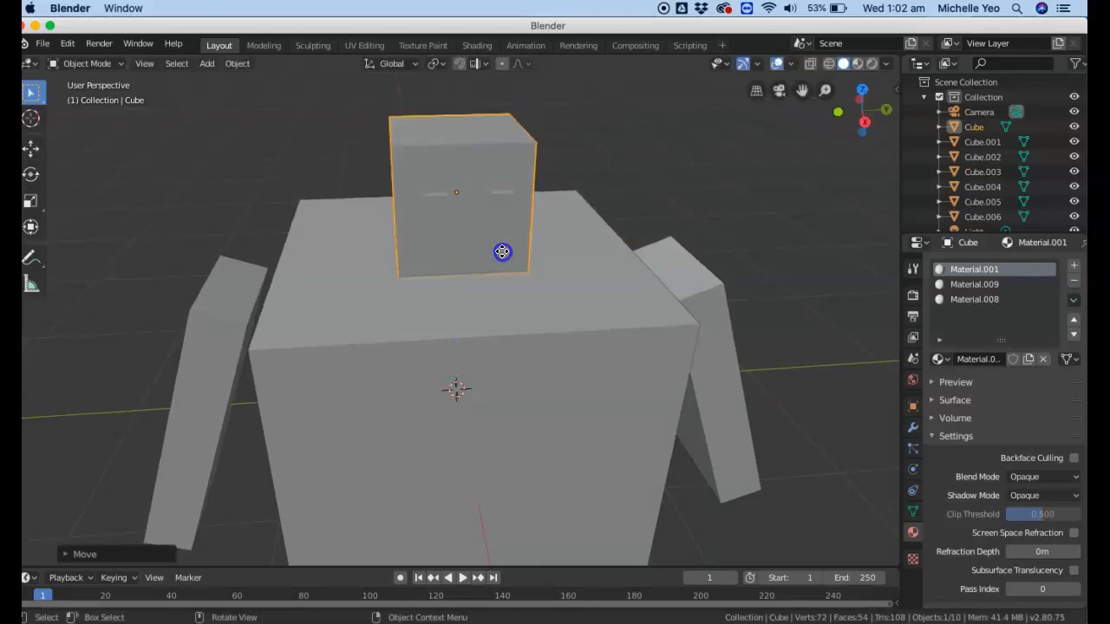
Select all parts of the robot, duplicate them, and move the copy along Y to stand beside the original.
scroll(685, 312, "down", 5)
left_click_drag(863, 127, 865, 87)
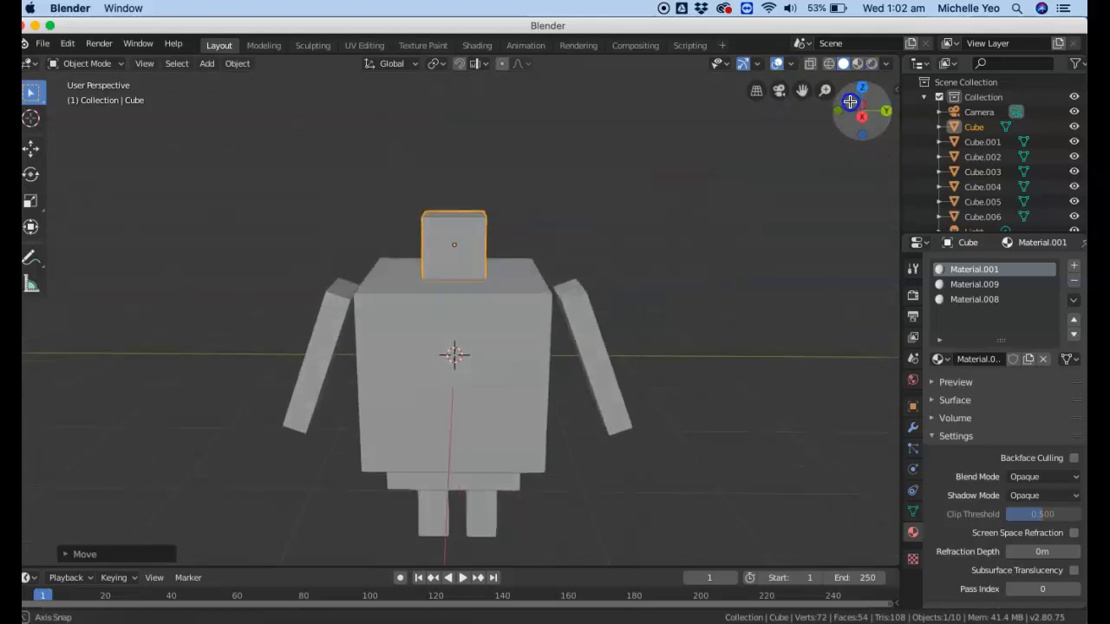
left_click(696, 231)
left_click_drag(232, 201, 711, 559)
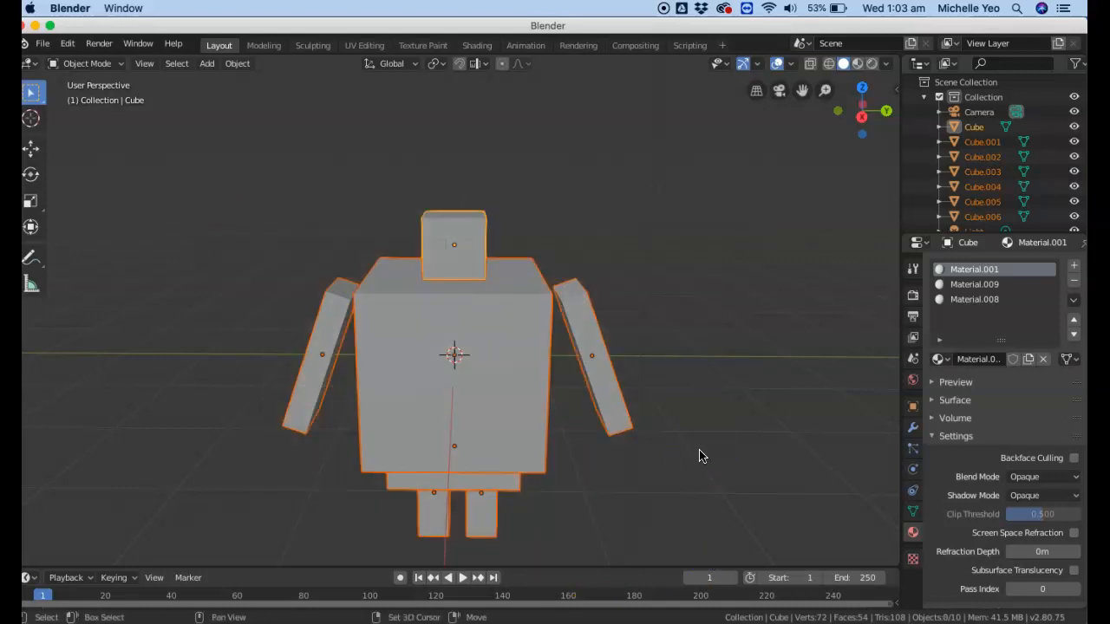
key("shift+d")
right_click(701, 456)
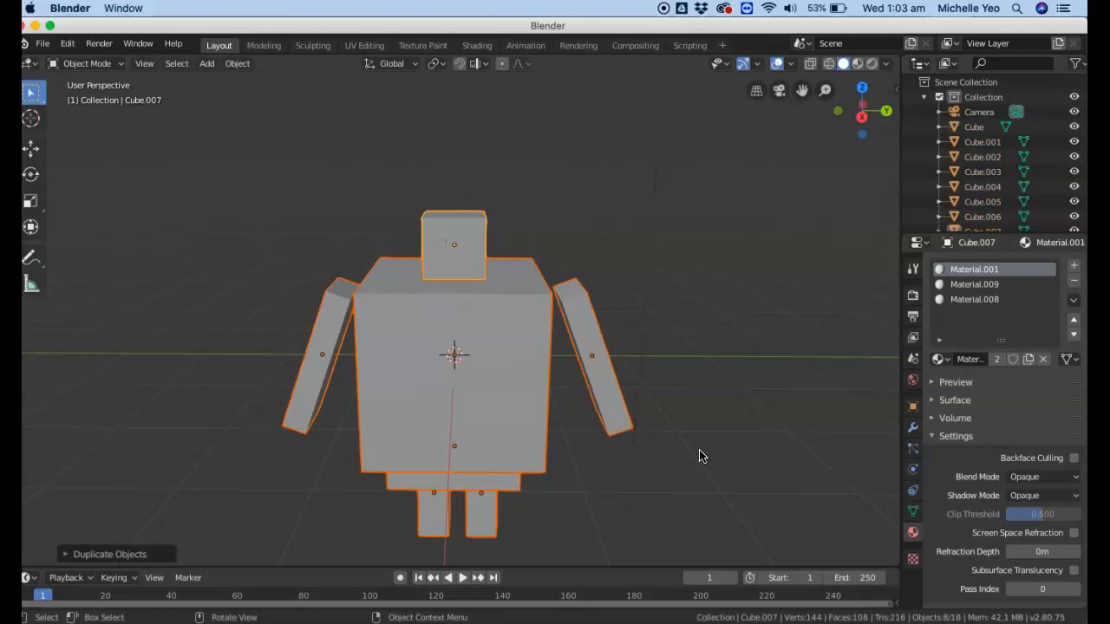
key("g")
key("y")
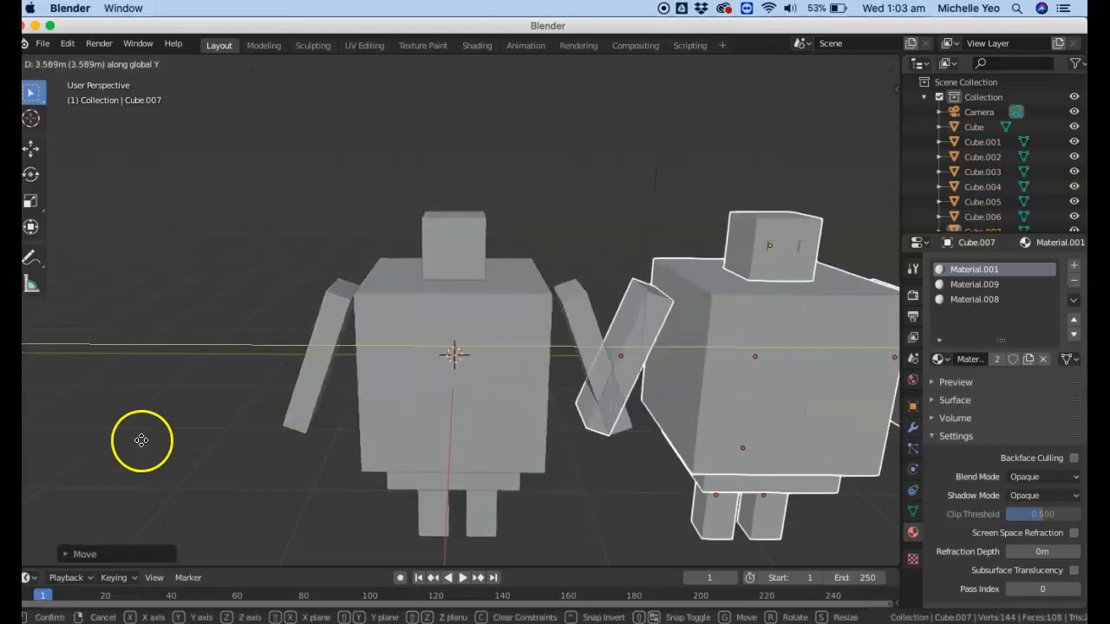
left_click(219, 438)
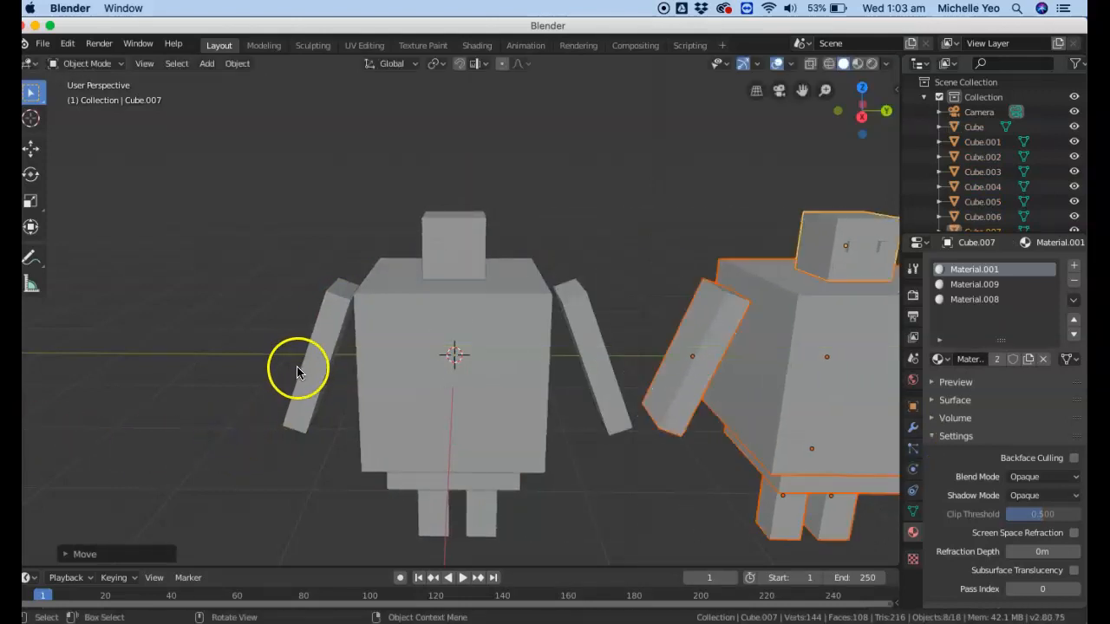
Deselect the second robot, add a cube, and scale it up until it is much larger than a robot.
scroll(297, 371, "down", 3)
left_click_drag(861, 129, 633, 113)
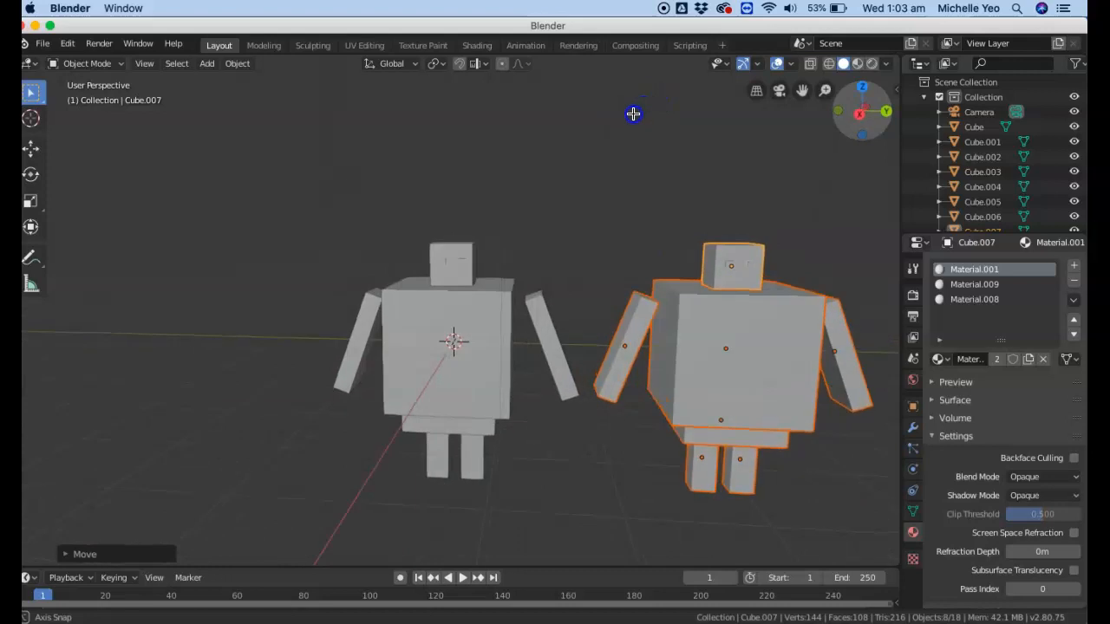
left_click(612, 161)
left_click_drag(803, 95, 717, 87)
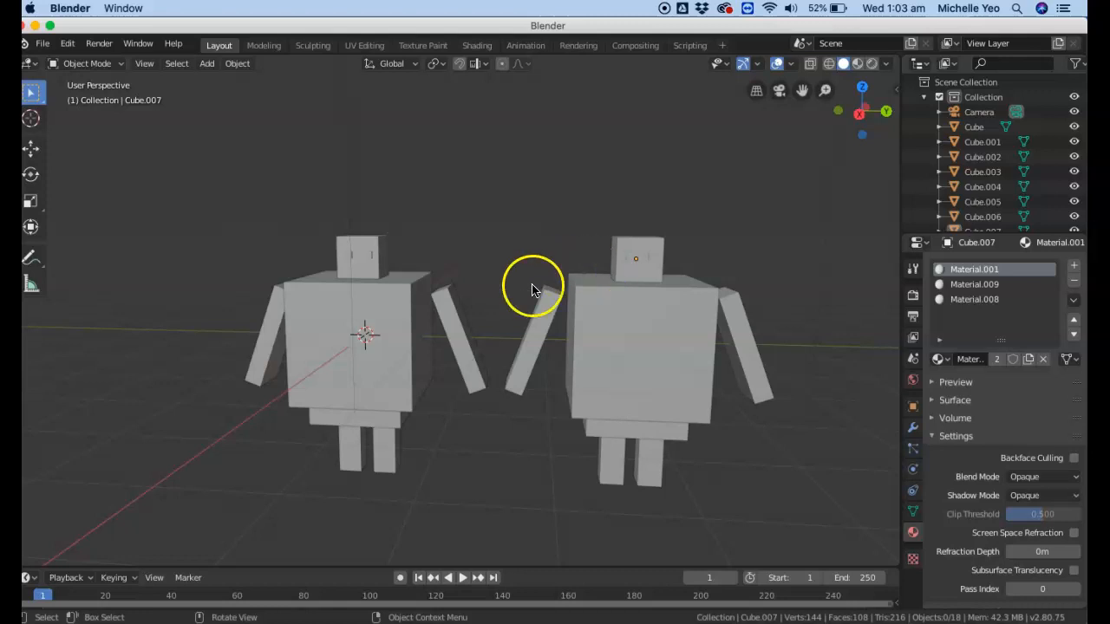
scroll(532, 284, "down", 3)
scroll(532, 290, "down", 2)
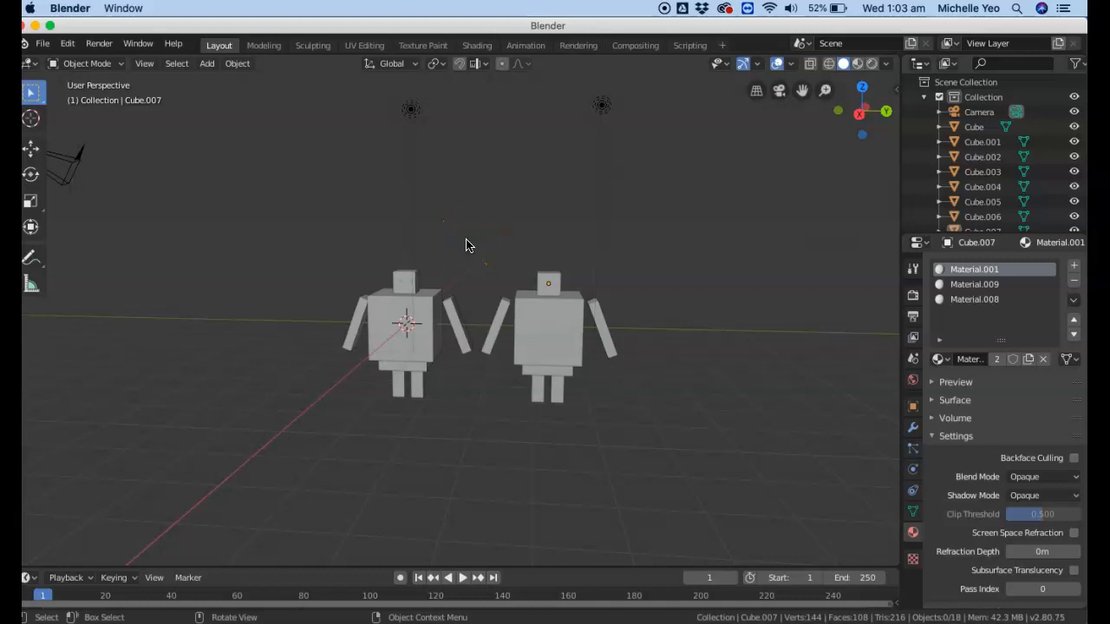
key("shift+a")
mouse_move(466, 243)
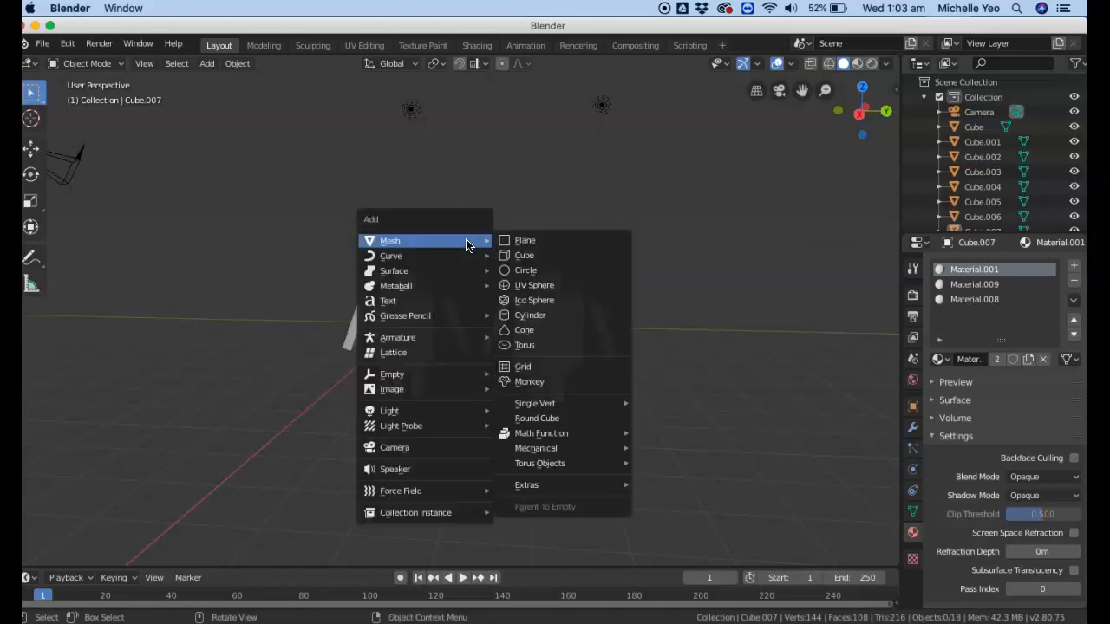
left_click(517, 256)
key("s")
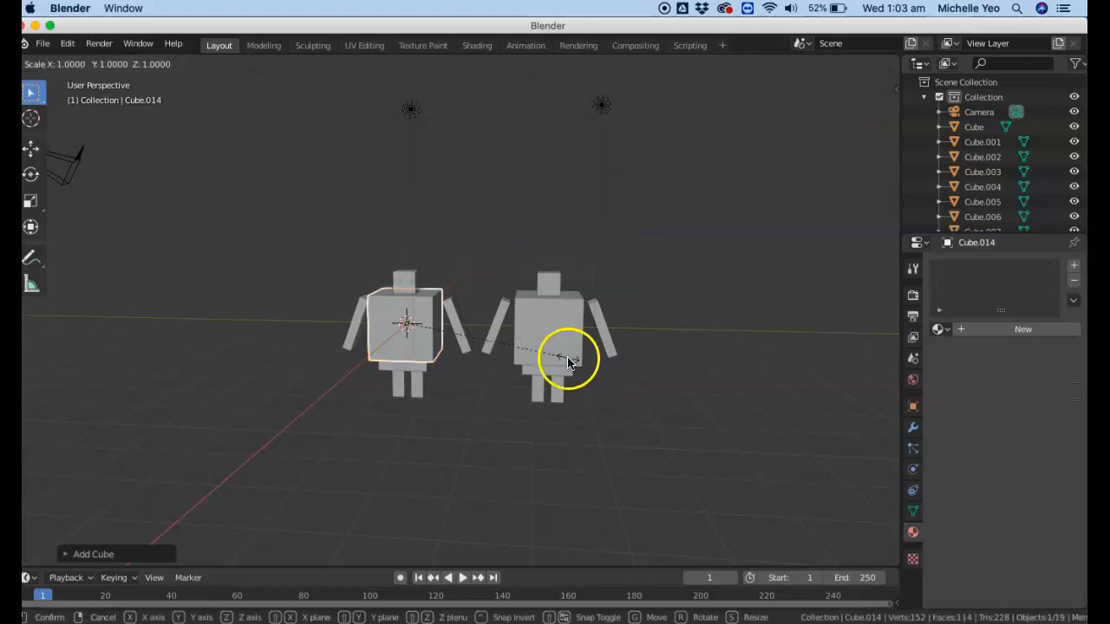
left_click(268, 527)
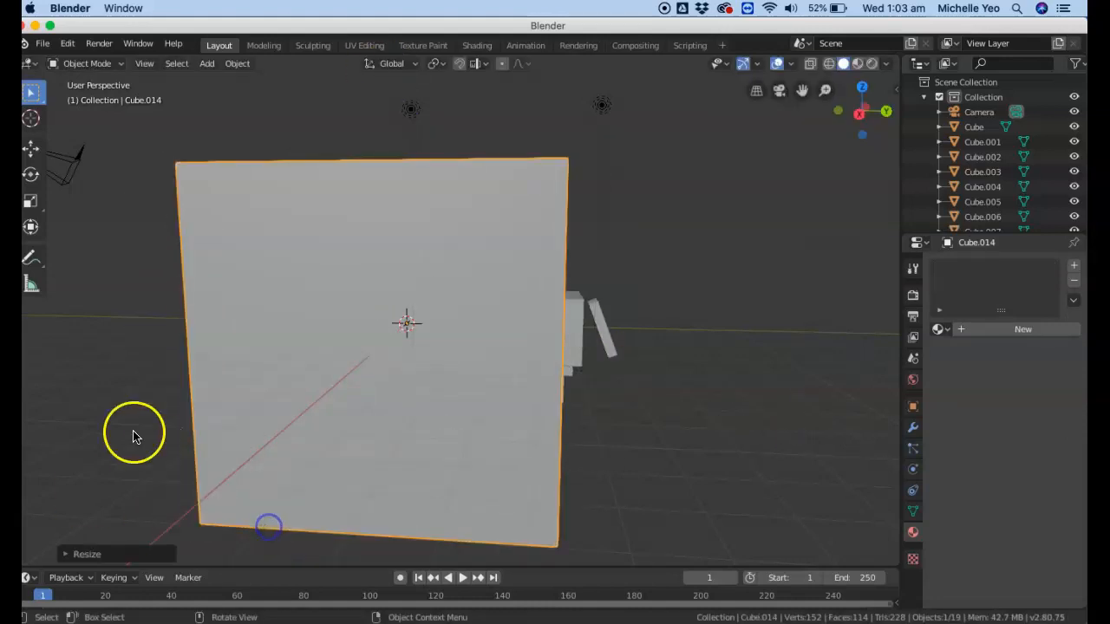
Flatten the large cube along Z into a slab and move it down along Z to the robots' feet.
key("s")
key("z")
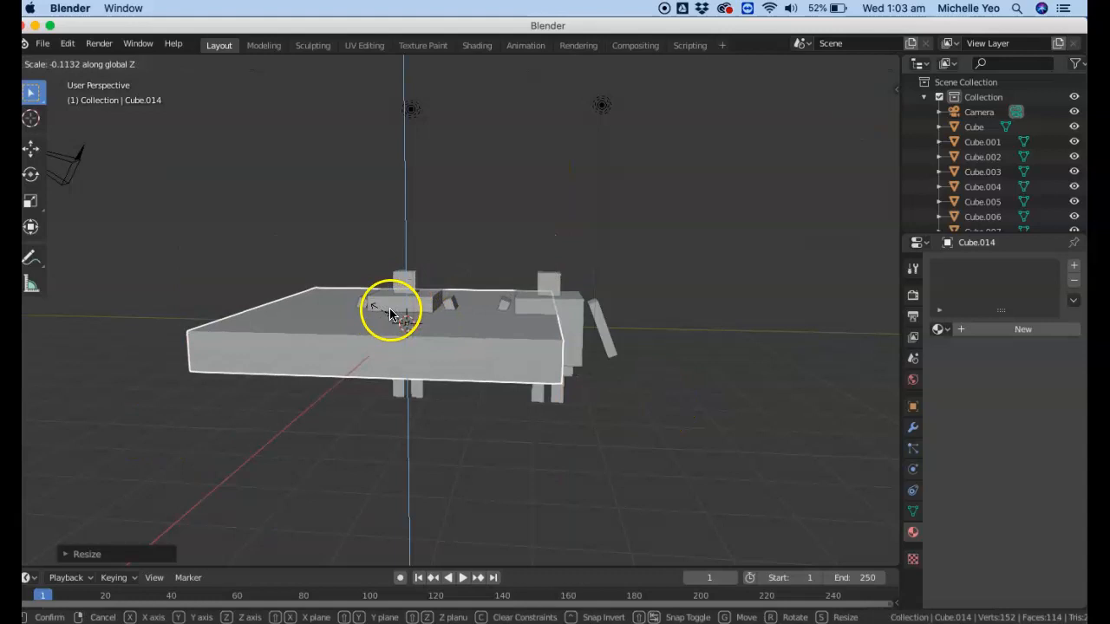
left_click(409, 319)
key("g")
key("z")
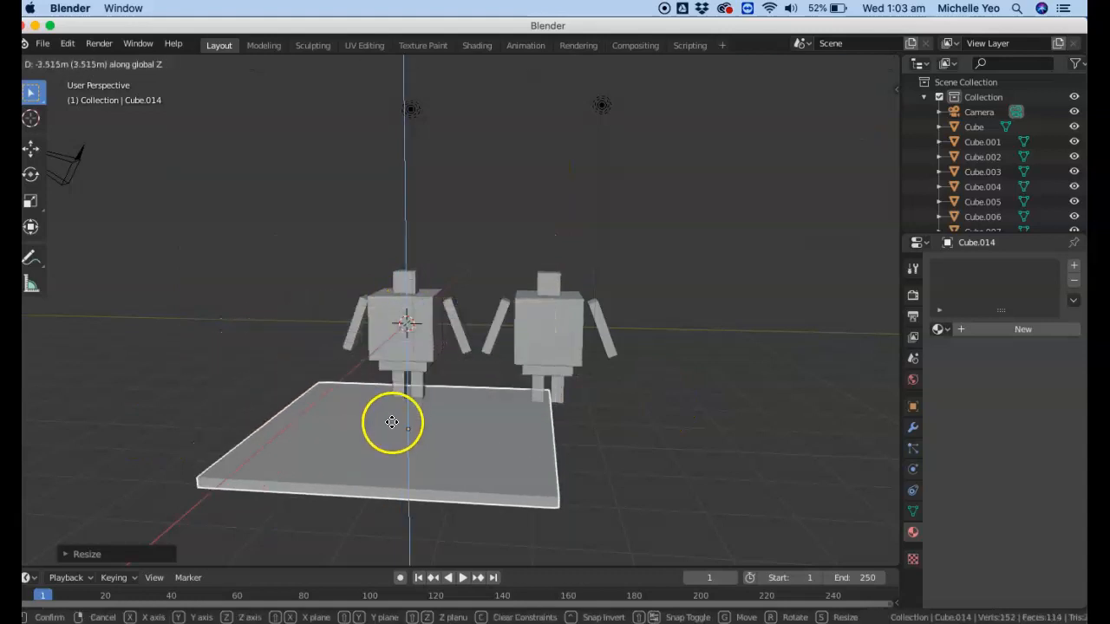
left_click(400, 392)
Shift the slab sideways beneath both robots and scale it up into a wide floor.
key("g")
key("x")
right_click(400, 393)
key("g")
left_click(470, 398)
key("s")
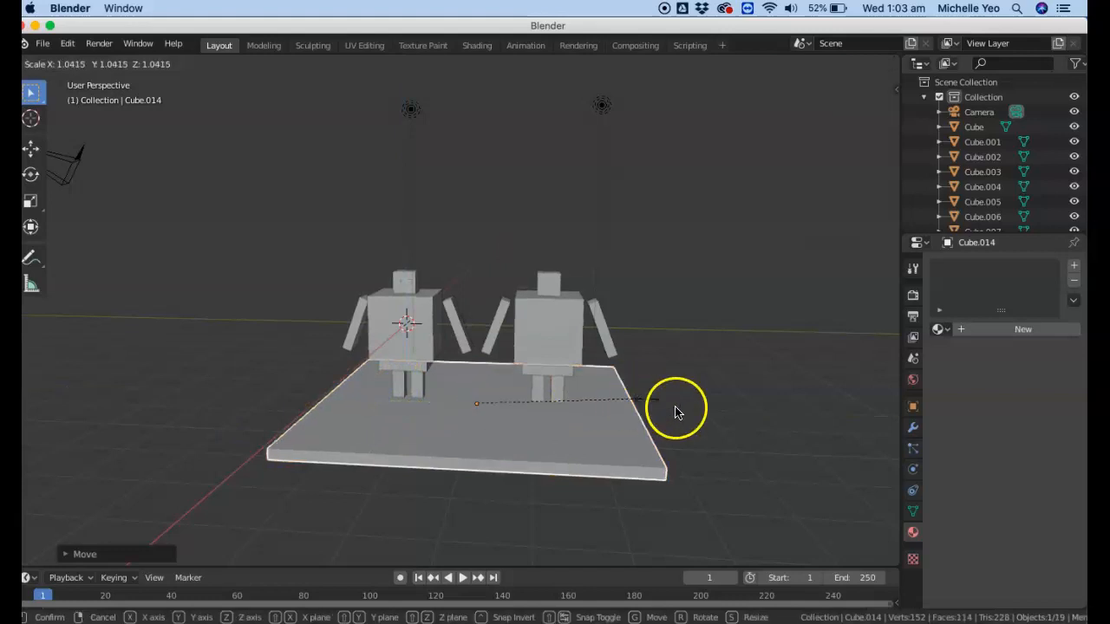
left_click(734, 425)
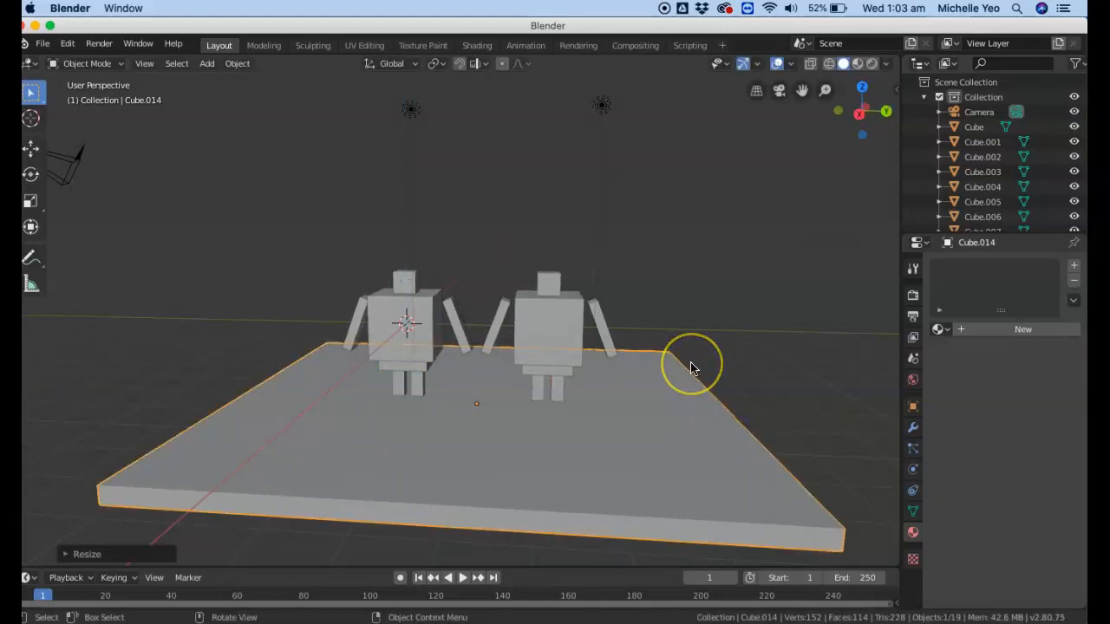
Scale the floor slab down along Z to make it thinner.
scroll(691, 369, "down", 2)
key("s")
key("z")
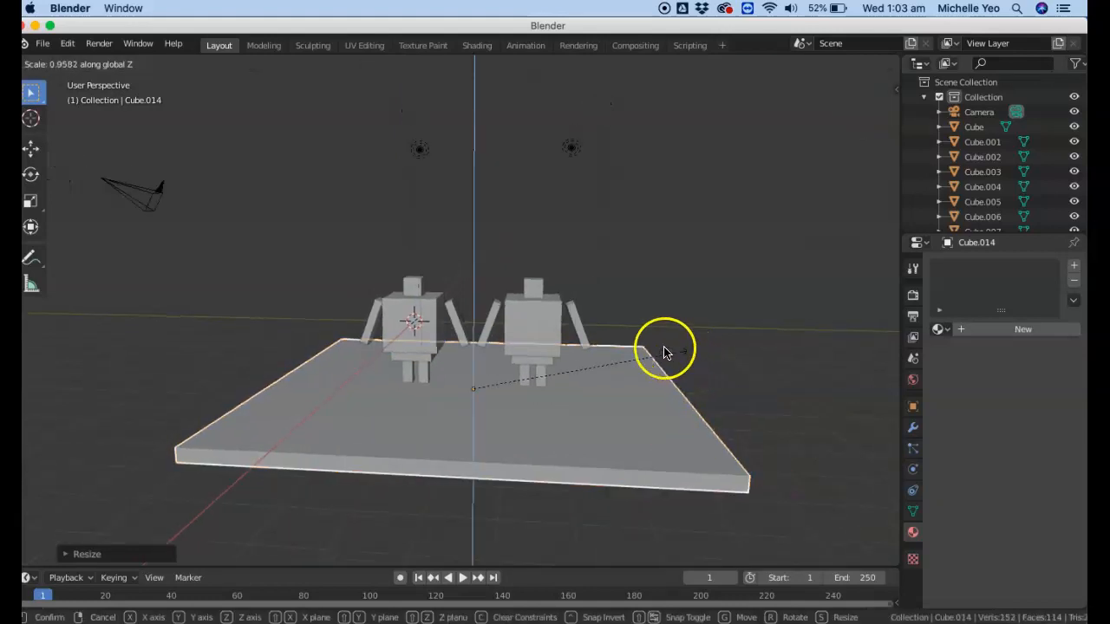
left_click(578, 362)
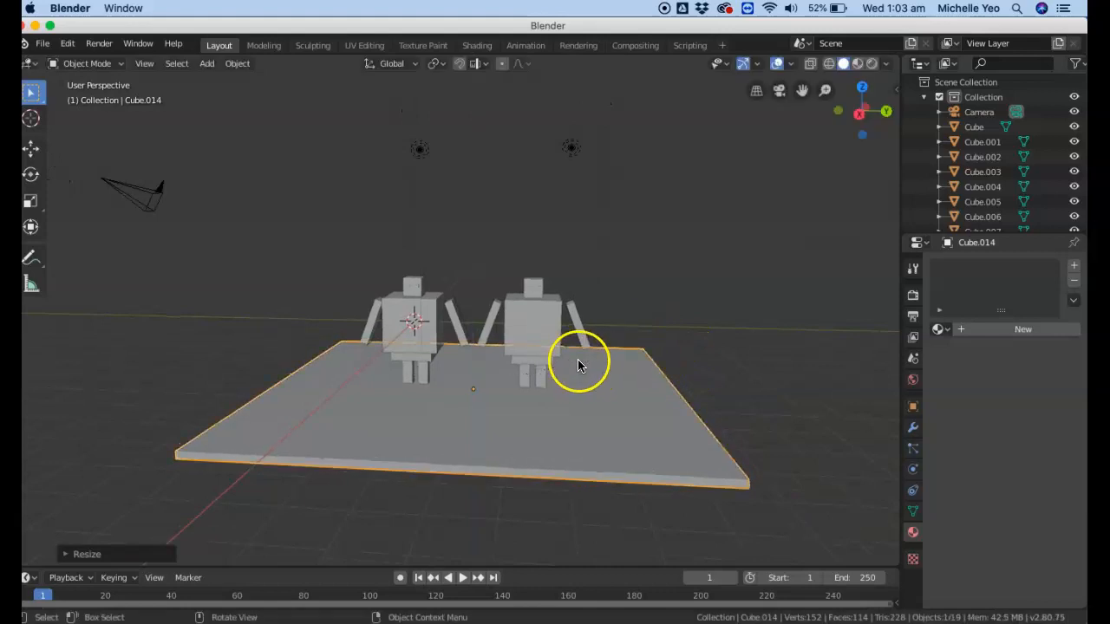
Duplicate the floor slab and rotate the copy about X until it stands upright as a wall.
key("shift+d")
key("r")
key("x")
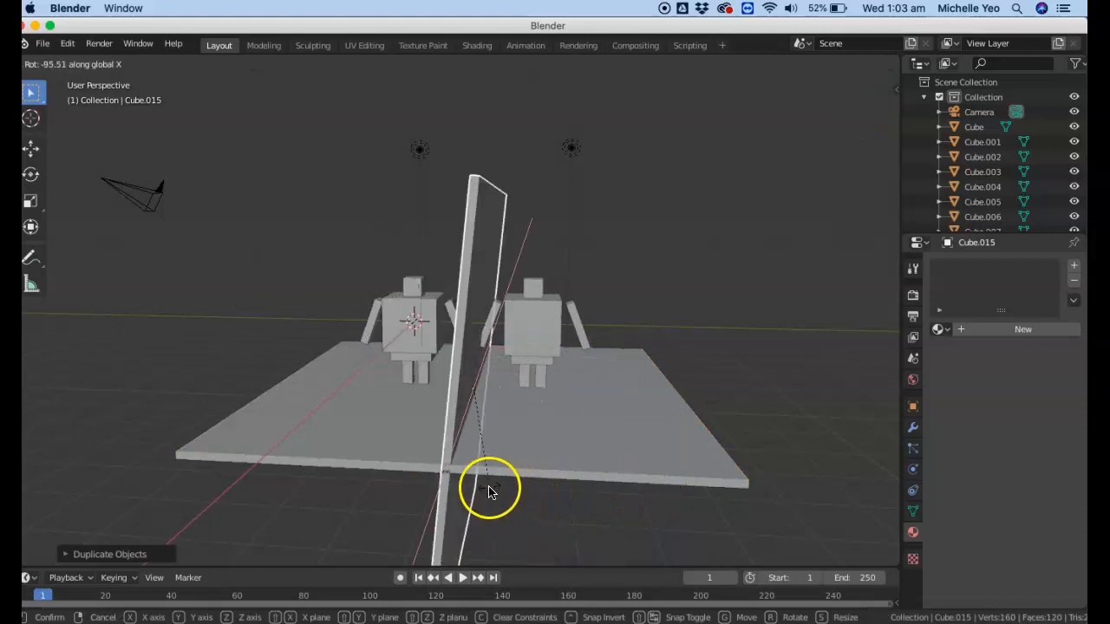
left_click(498, 490)
Raise the upright wall along Z and move it along Y to the floor's edge beside the original robot.
left_click_drag(859, 122, 880, 104)
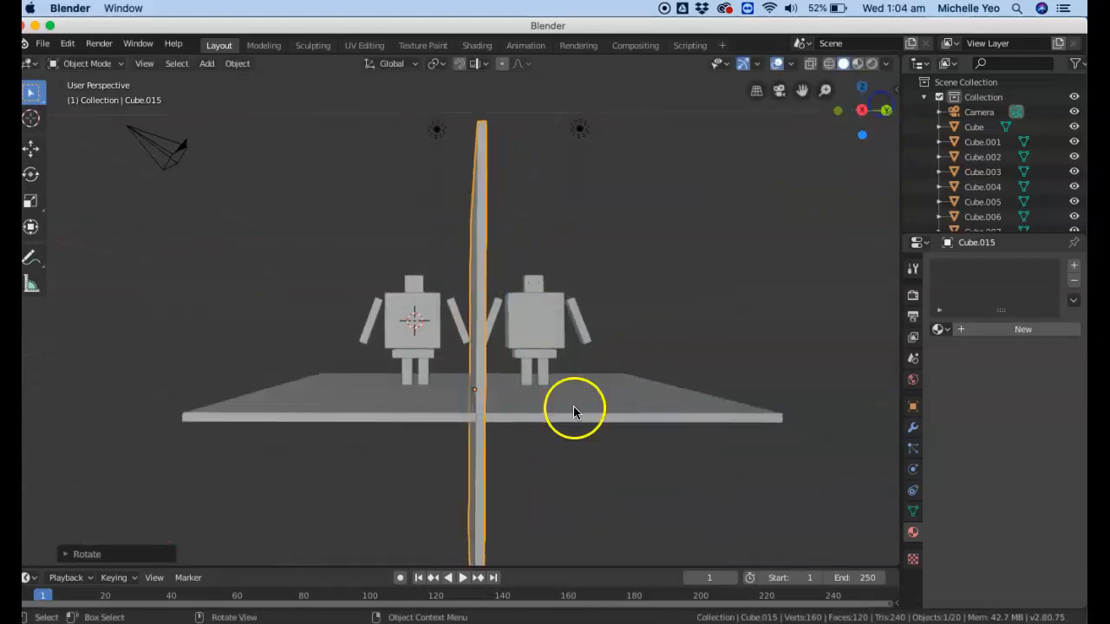
key("g")
key("z")
left_click(556, 249)
key("g")
key("y")
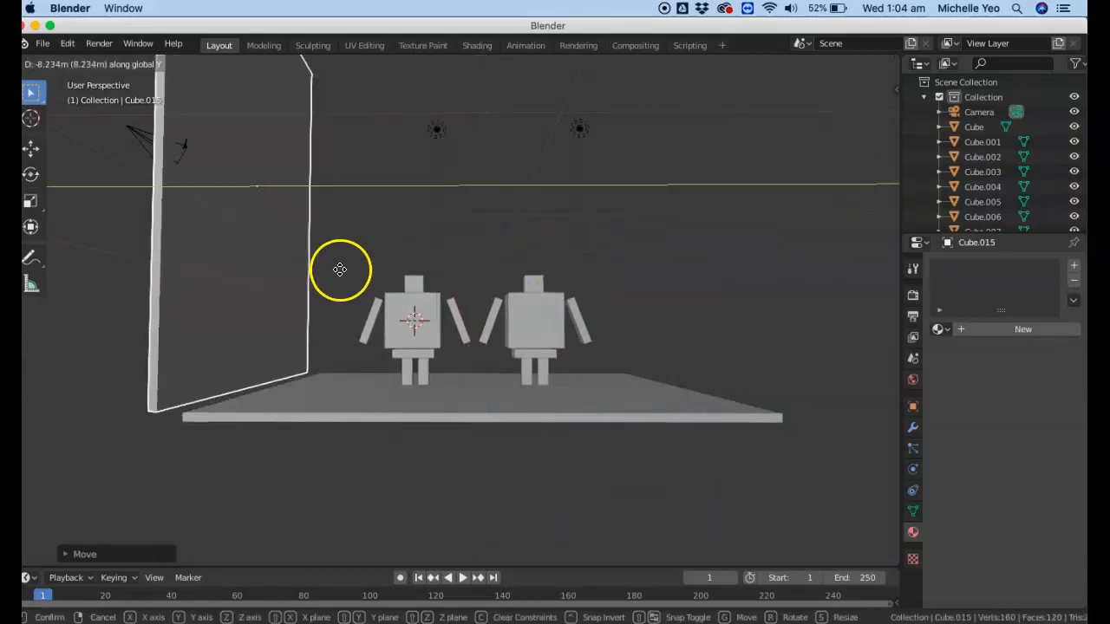
left_click(364, 272)
Scale the wall down along Z to reduce its height, and lower it along Z onto the floor.
key("s")
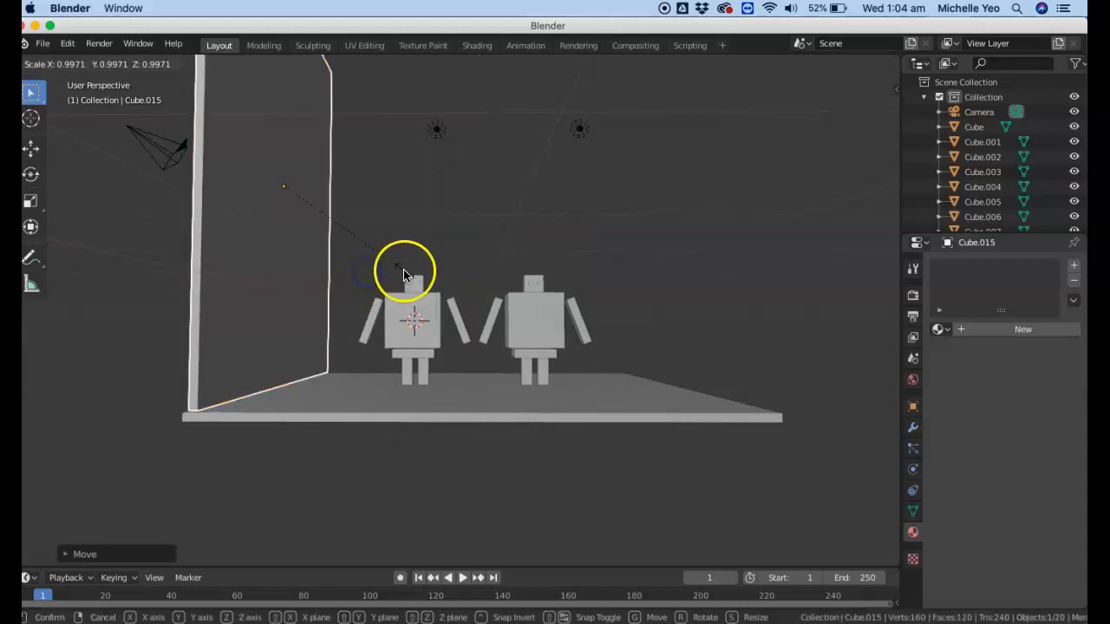
key("z")
left_click(330, 251)
key("g")
key("z")
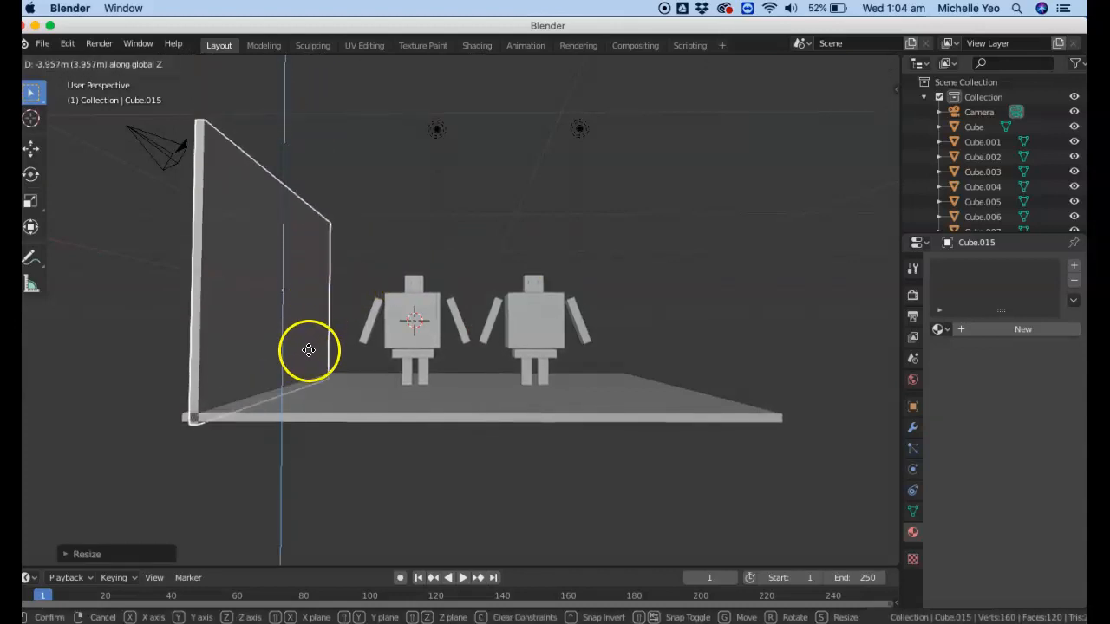
left_click(310, 346)
Nudge the upright wall along Y so it lines up with the floor's outer edge.
key("g")
key("x")
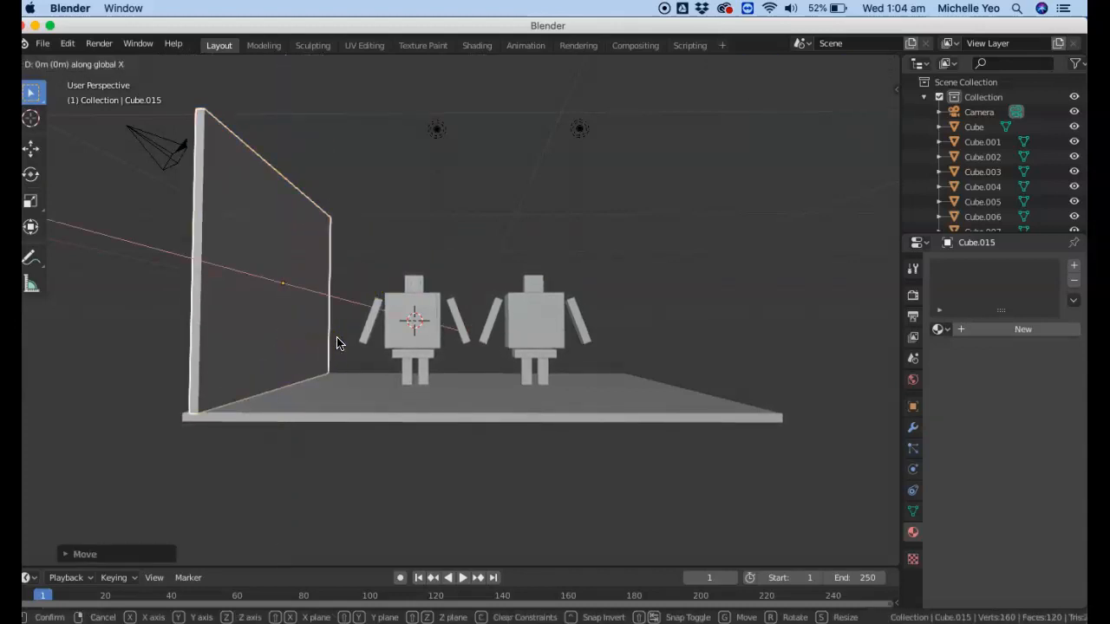
key("y")
left_click(334, 338)
Duplicate the side wall and move the copy along Y to the floor's opposite edge, beside the second robot.
key("shift+d")
left_click(333, 339)
key("g")
key("x")
left_click(333, 339)
key("g")
key("y")
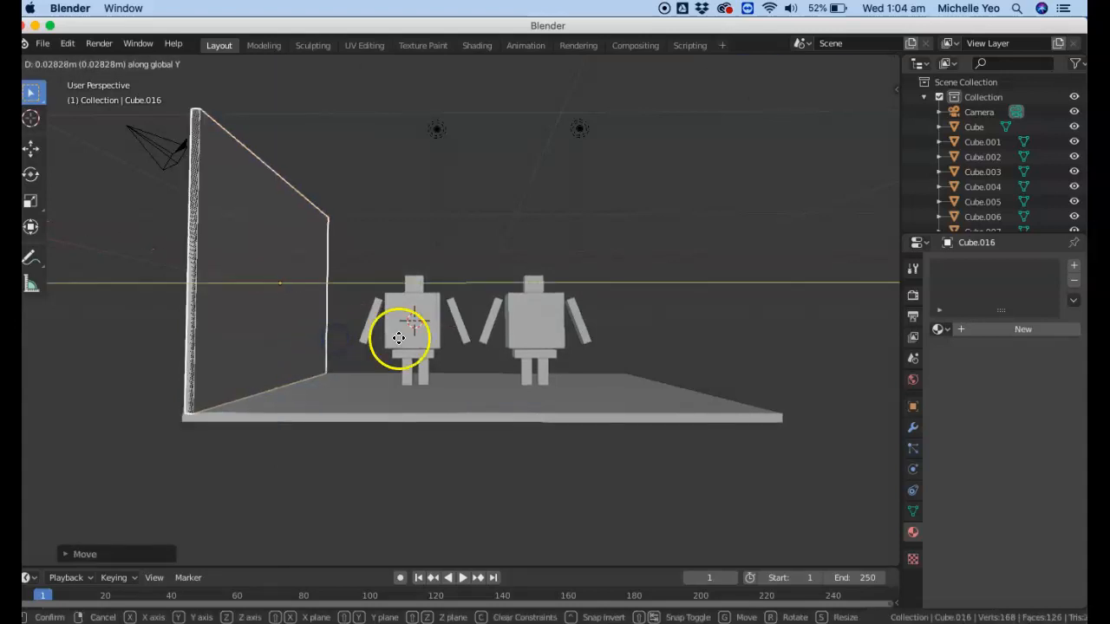
left_click(725, 346)
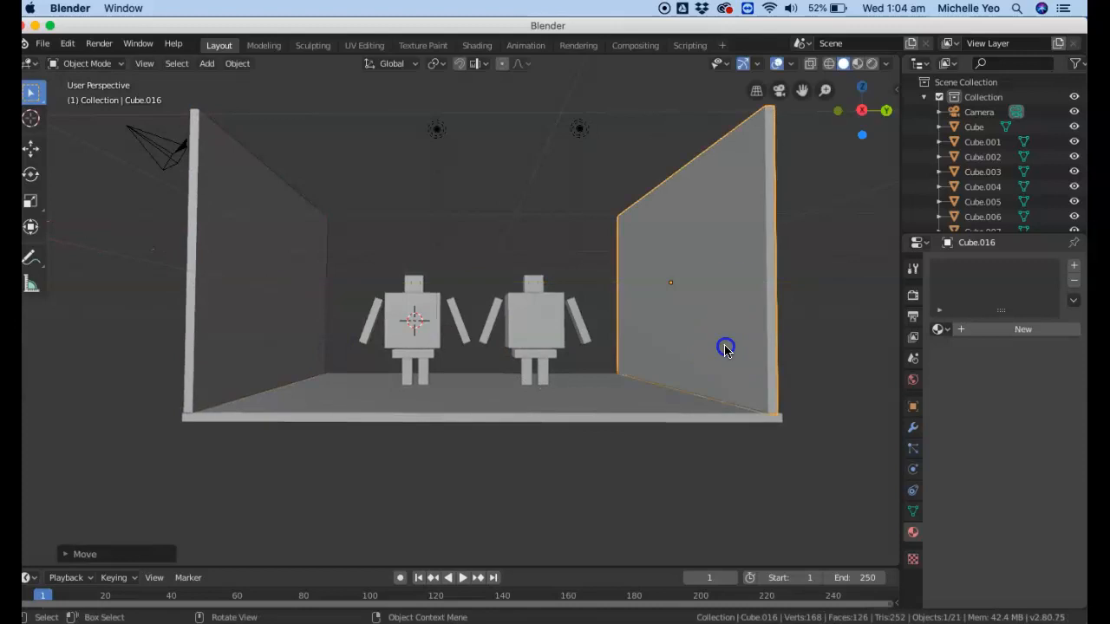
Duplicate the side wall beside the original robot and rotate the copy about Z until it stands crosswise.
left_click_drag(842, 112, 311, 138)
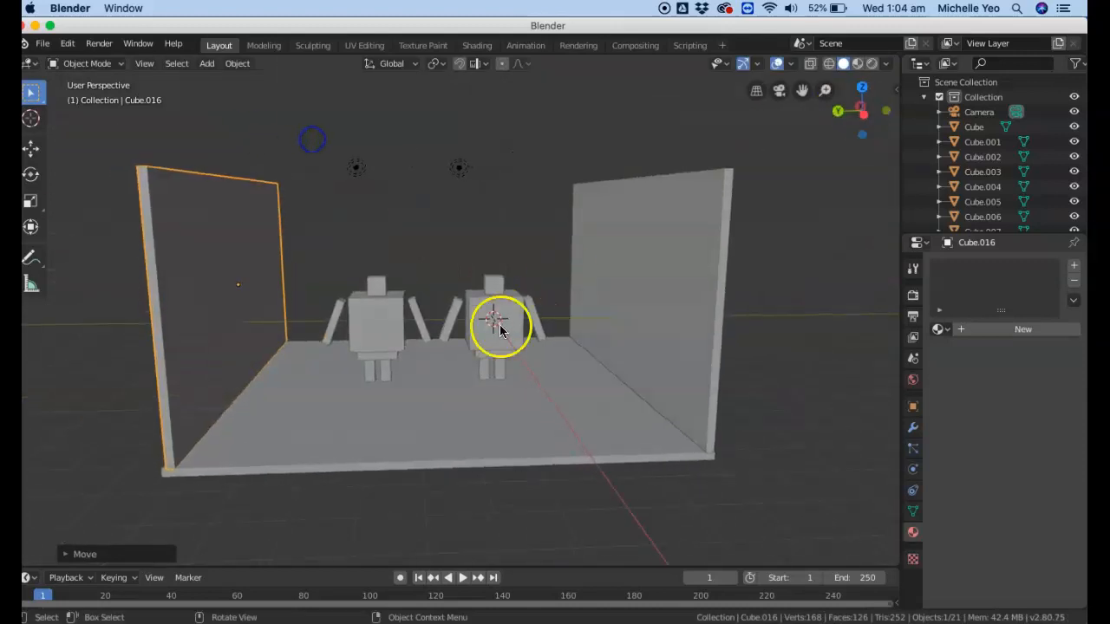
left_click(609, 282)
key("shift+d")
right_click(631, 289)
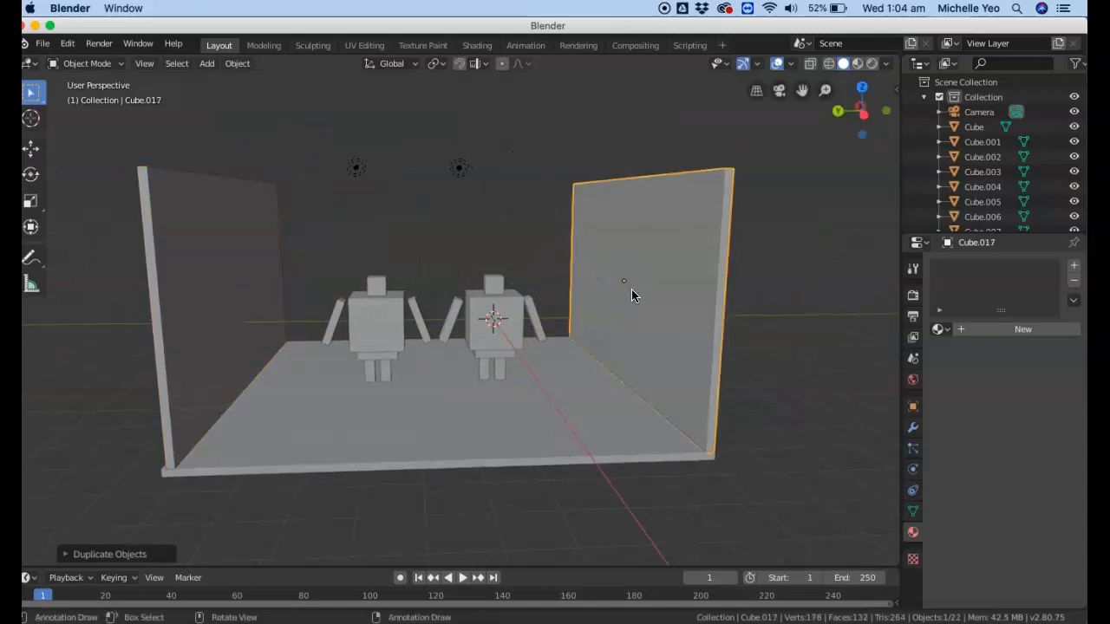
key("r")
key("z")
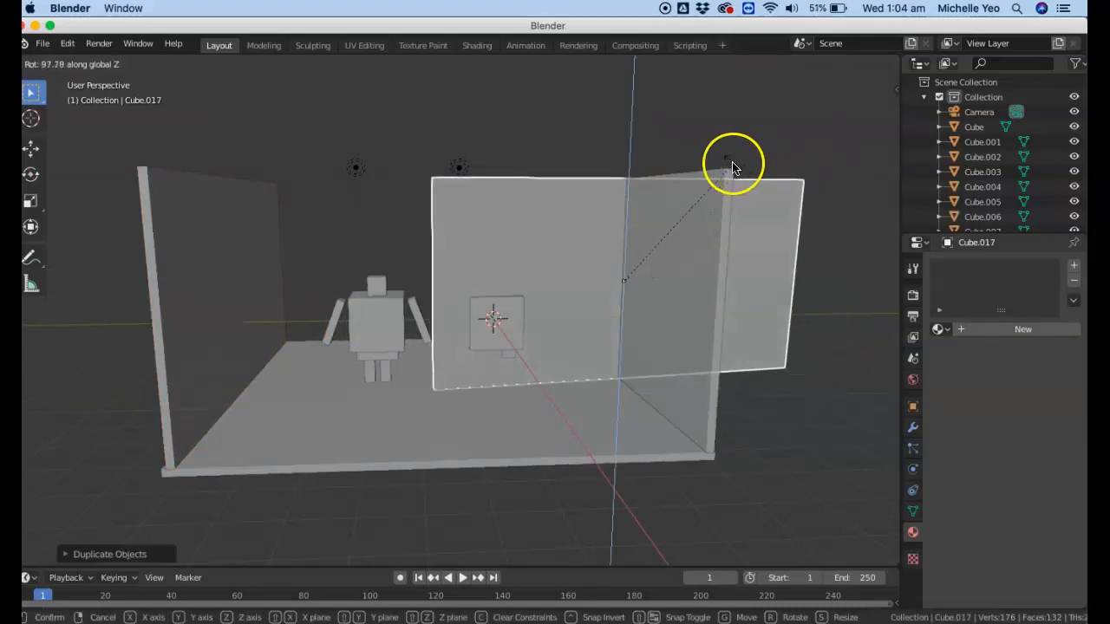
left_click(746, 200)
Move the crosswise wall along Y between the side walls and straighten it with a small rotation about Z.
key("g")
key("x")
key("y")
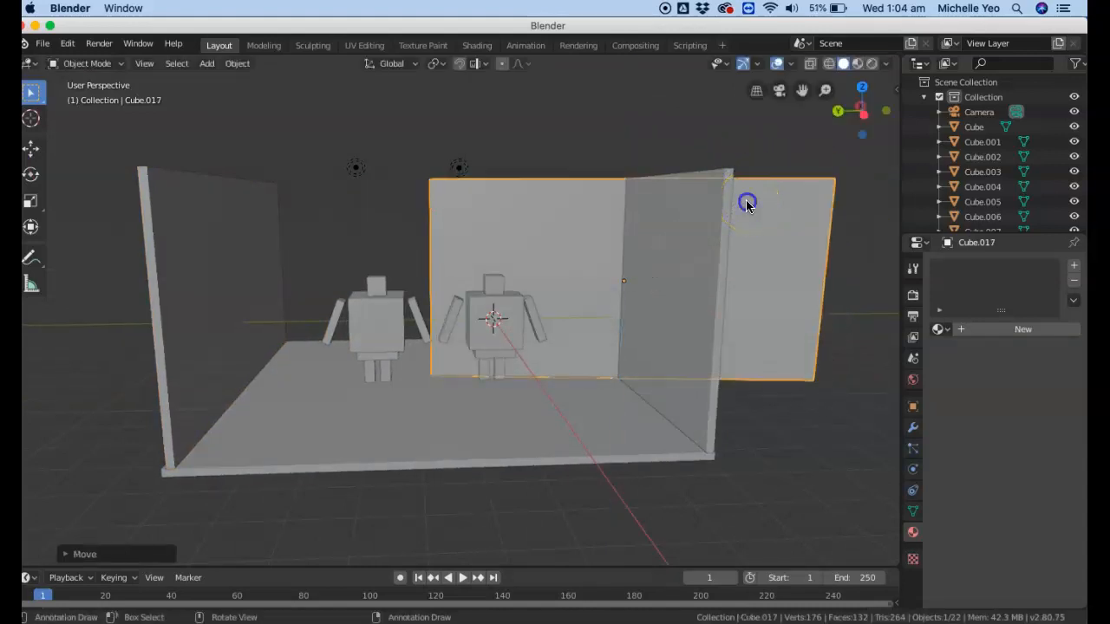
left_click(553, 214)
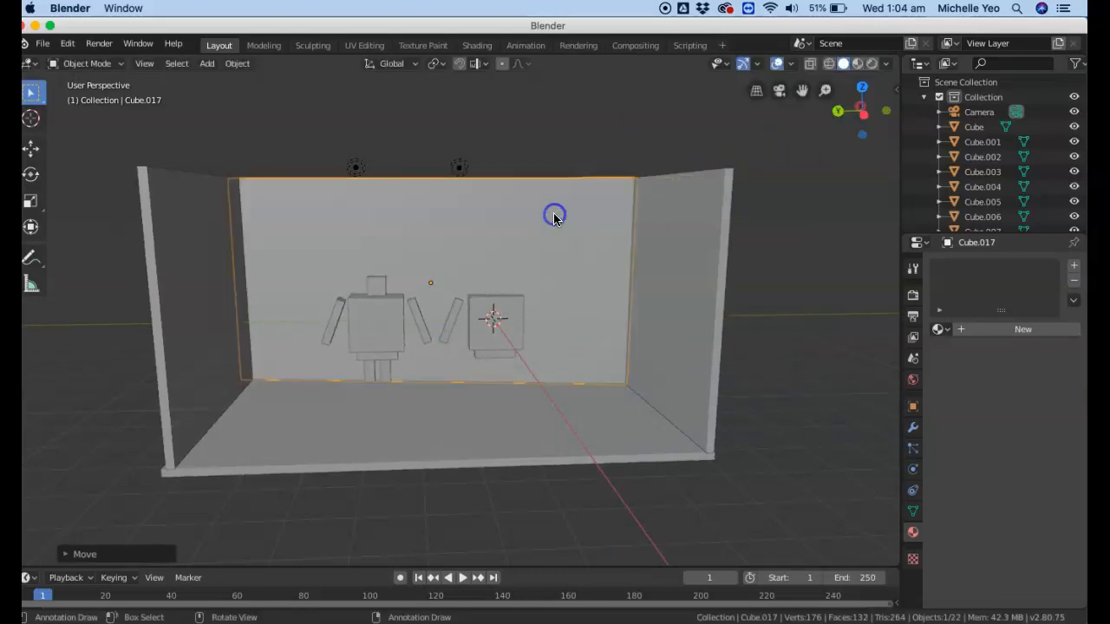
left_click_drag(859, 99, 861, 244)
key("r")
key("z")
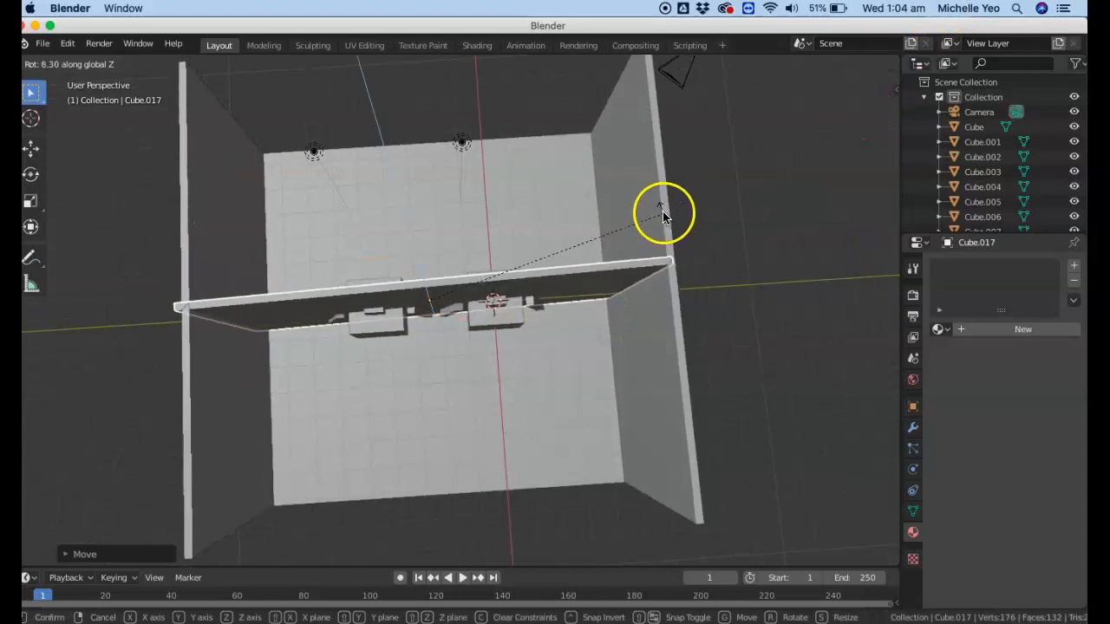
left_click(661, 217)
Move the crosswise wall along X to the open end of the floor.
key("g")
key("x")
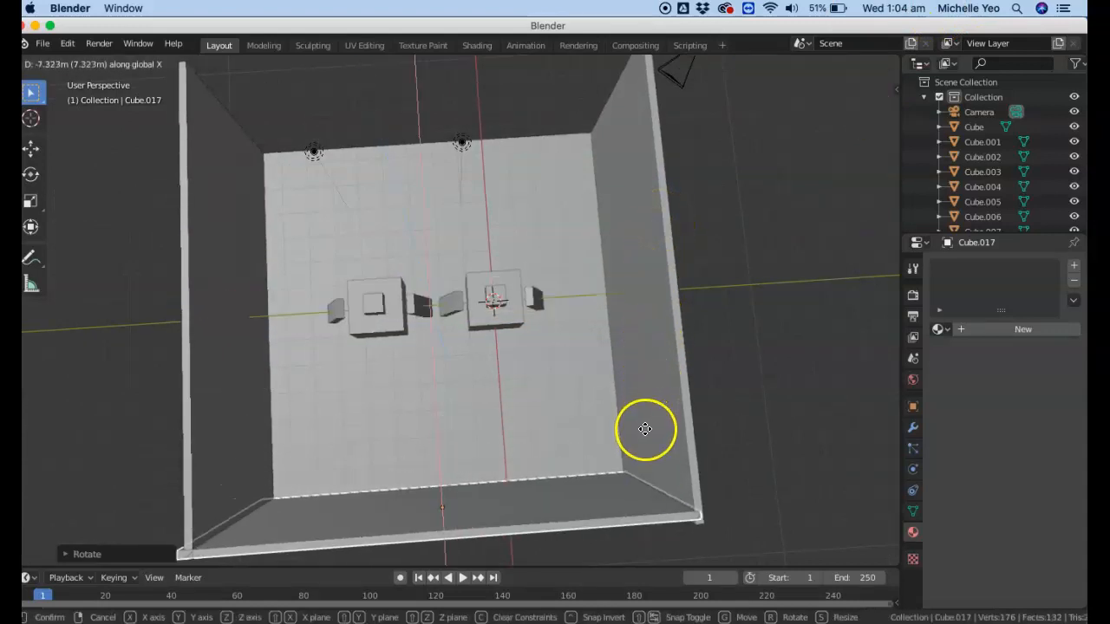
left_click(642, 434)
key("g")
key("y")
left_click(644, 434)
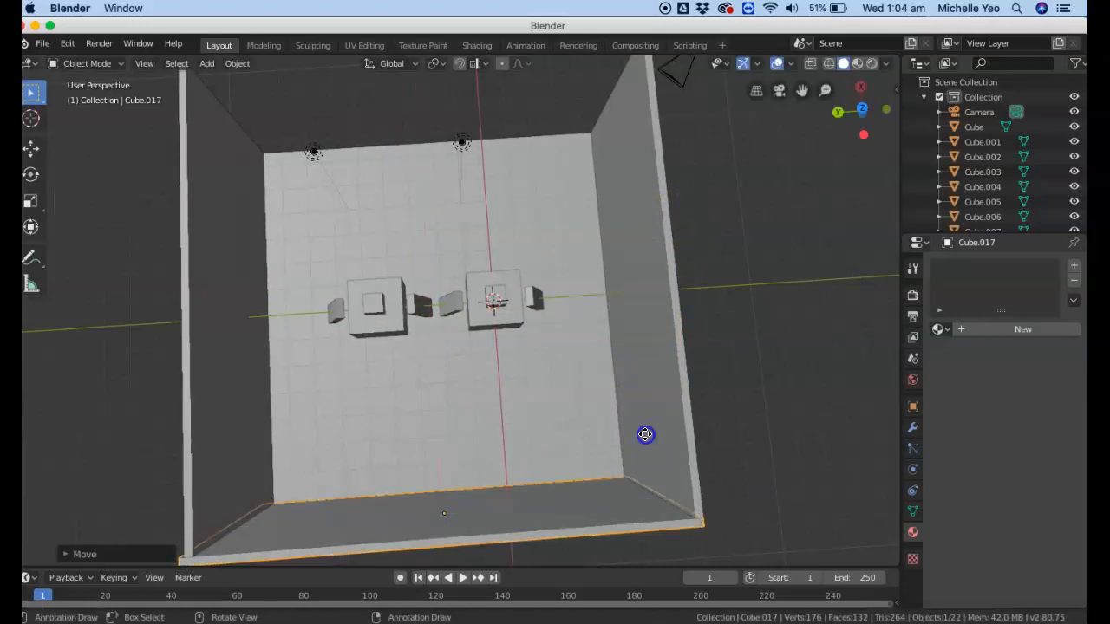
Scale the end wall along Y to about 0.98 and adjust its position to fit the side walls.
key("s")
key("y")
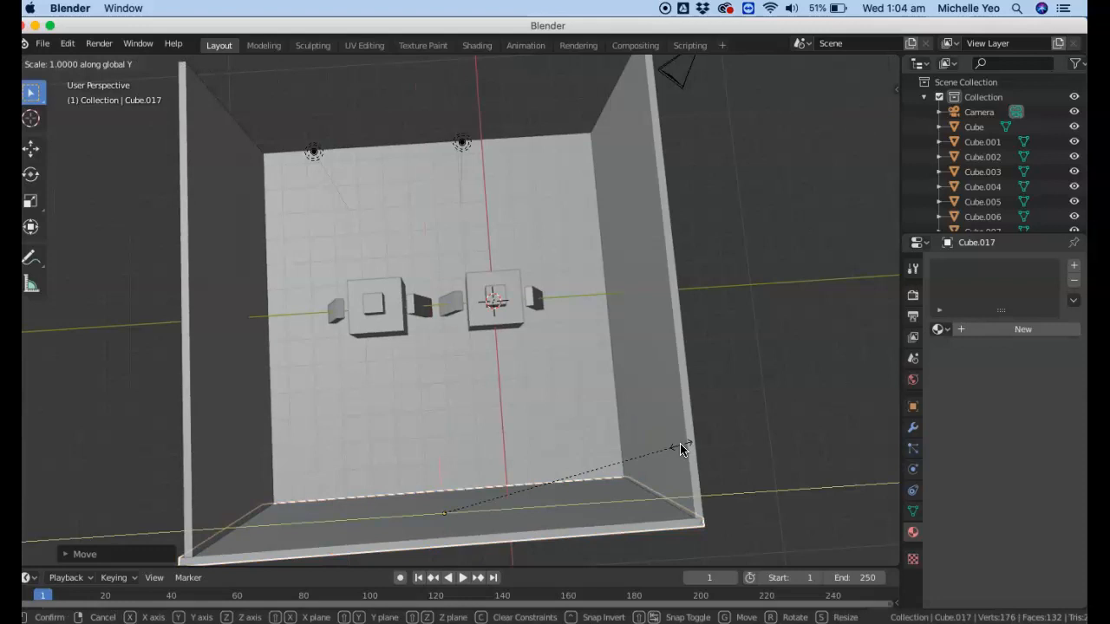
left_click(673, 444)
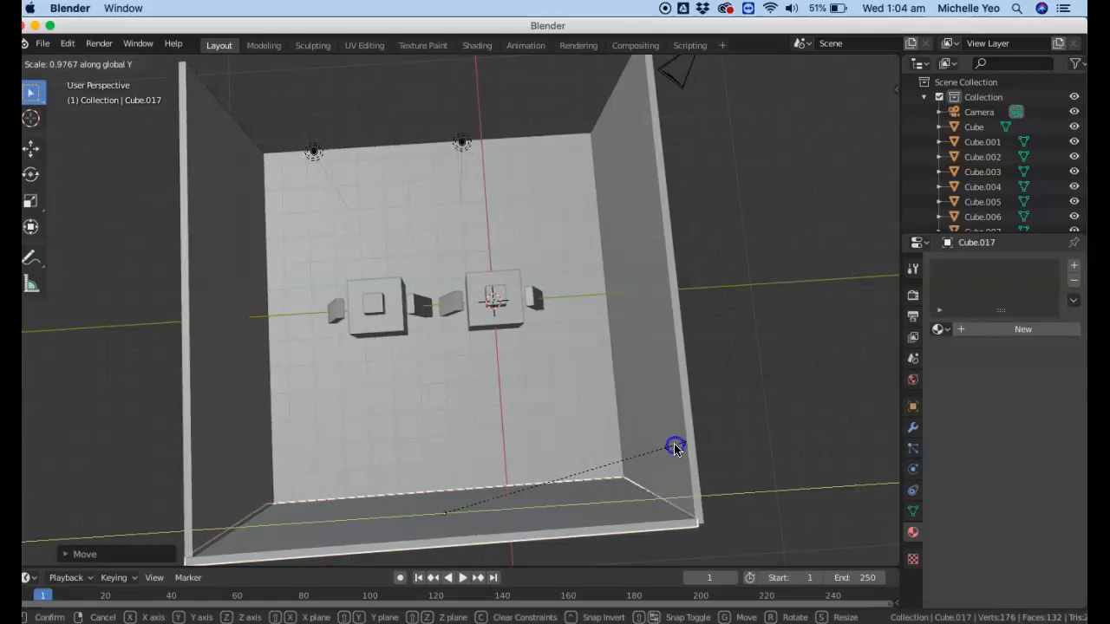
key("g")
key("x")
left_click(673, 443)
key("g")
key("y")
left_click(679, 444)
Duplicate the end wall and move the copy along X to close the opposite end of the room.
key("shift+d")
left_click(679, 447)
key("g")
key("y")
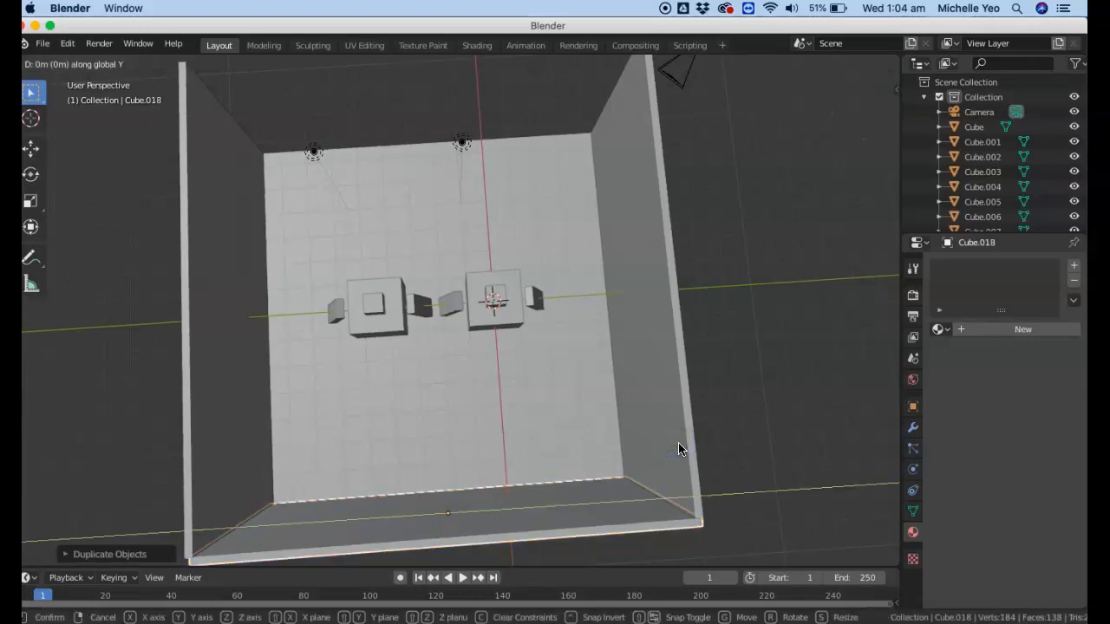
left_click(678, 445)
key("shift+d")
key("y")
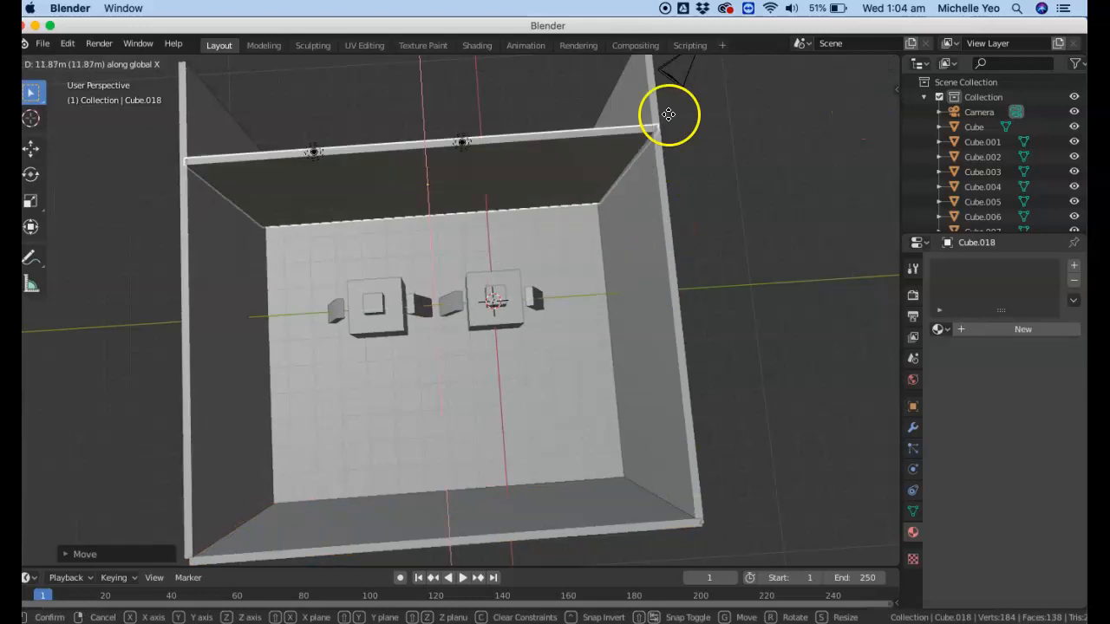
left_click(667, 69)
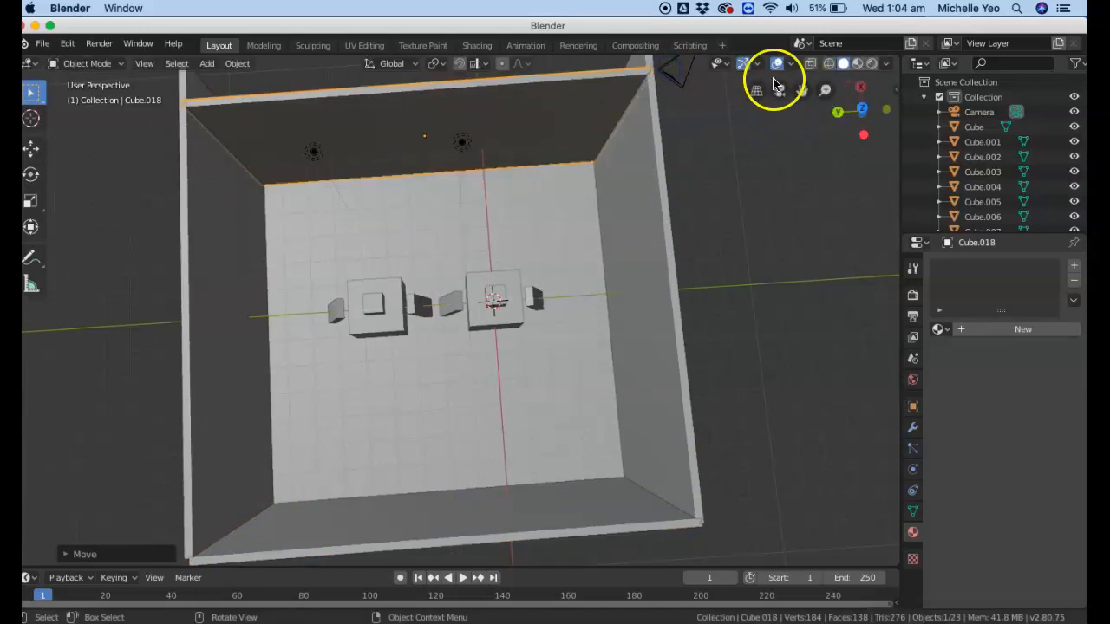
left_click_drag(799, 90, 802, 139)
key("g")
key("y")
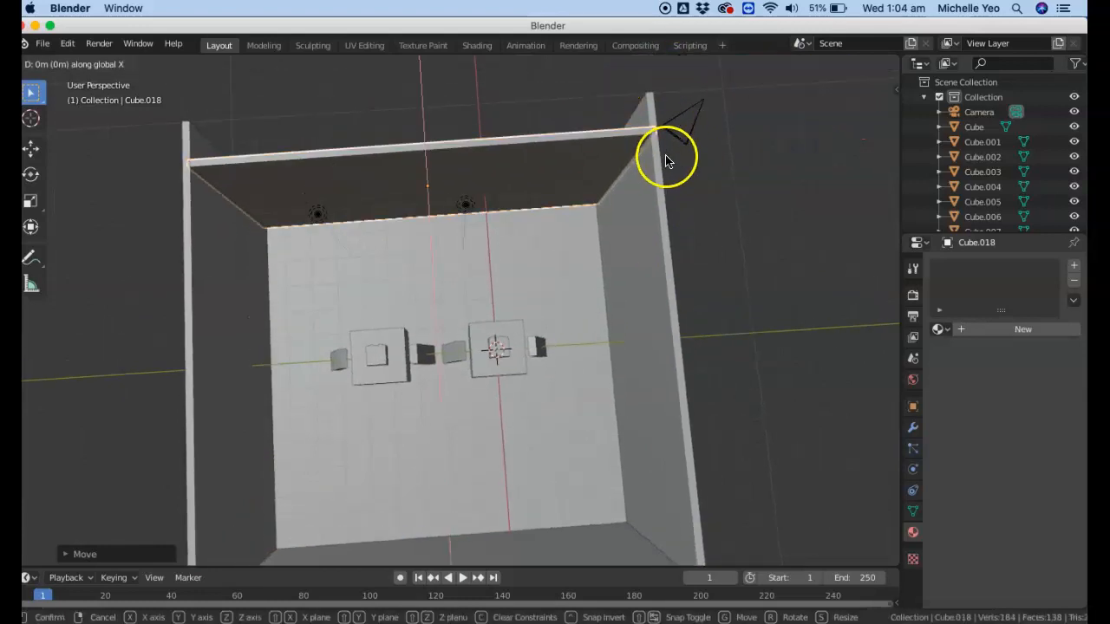
left_click(666, 128)
Duplicate the floor slab and raise the copy along Z to the top of the walls as a roof.
left_click_drag(878, 95, 688, 535)
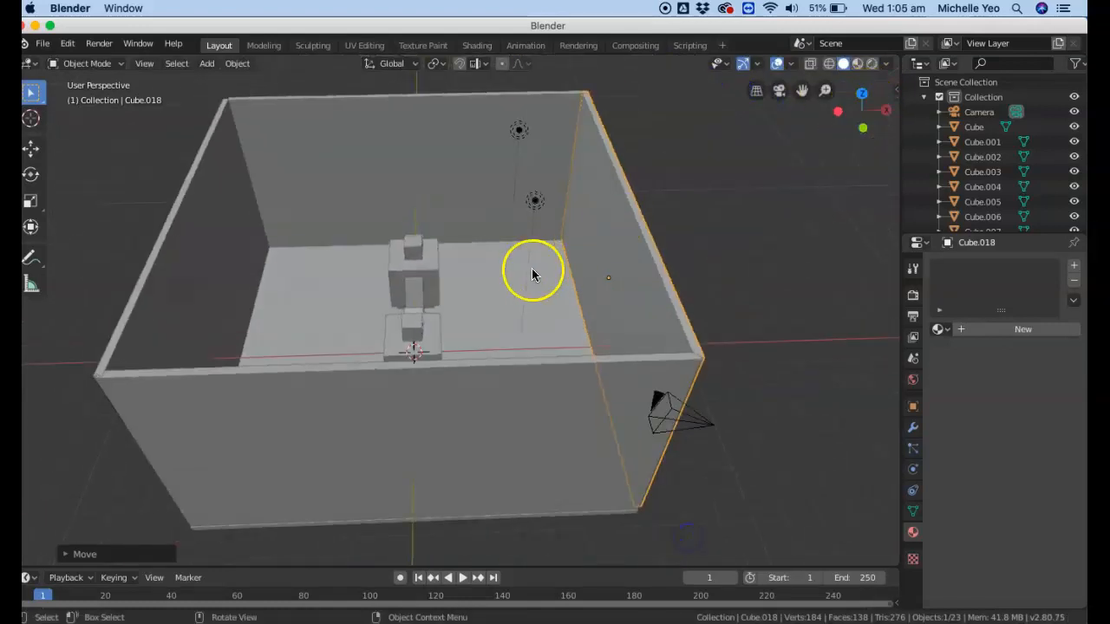
left_click(466, 286)
key("shift+d")
key("z")
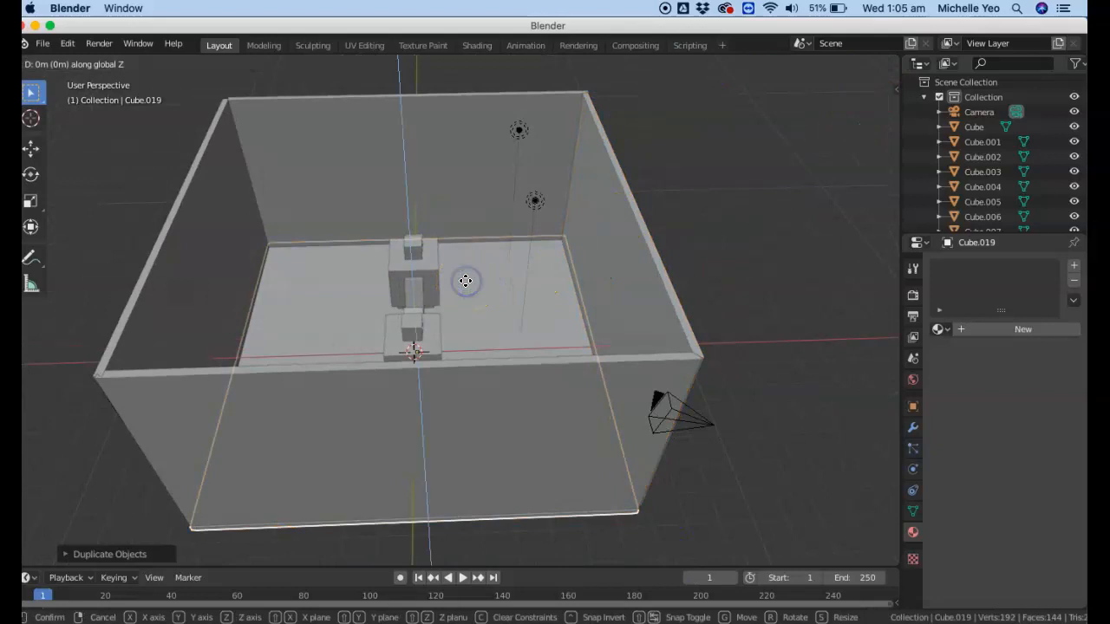
left_click(457, 130)
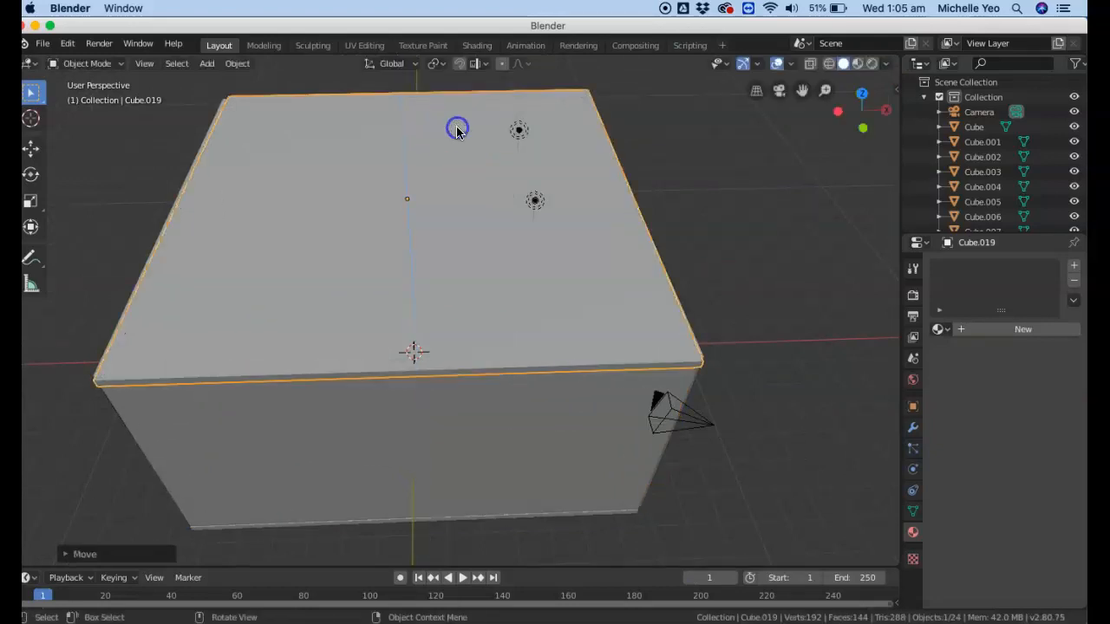
Give the roof slab and three of the surrounding walls a new material each.
left_click(989, 338)
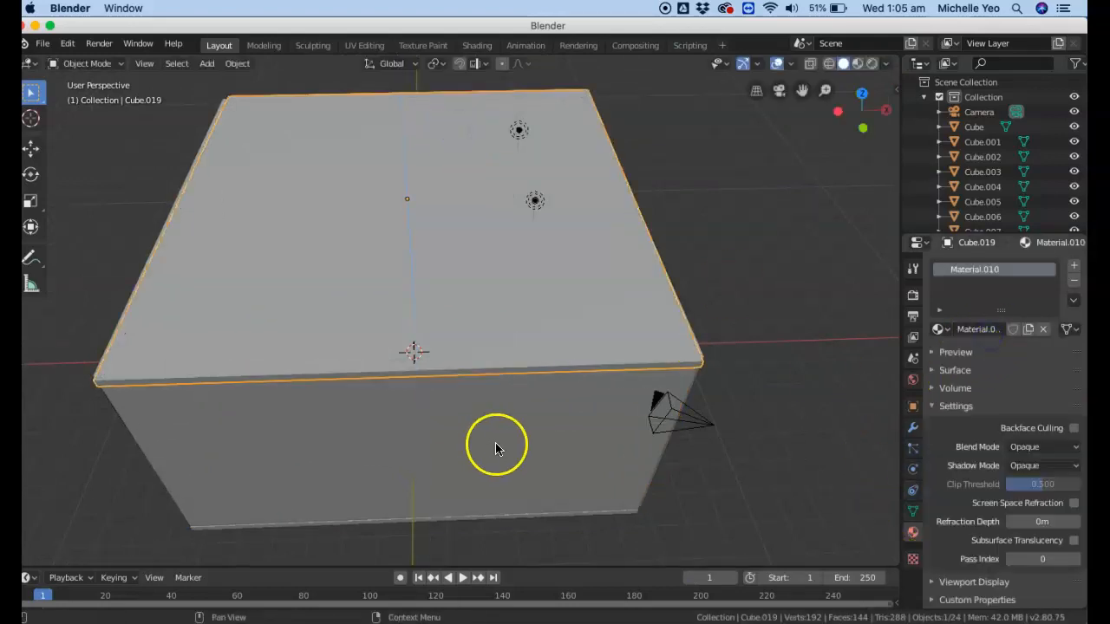
left_click(546, 420)
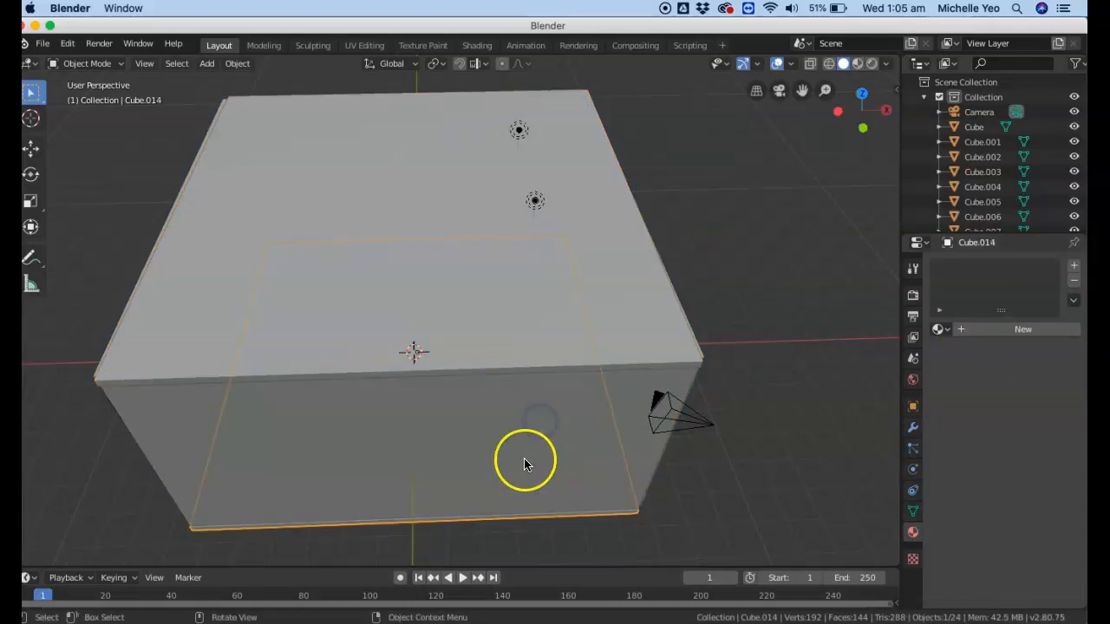
left_click(548, 427)
left_click(1040, 329)
left_click_drag(859, 115, 729, 96)
left_click(622, 399)
left_click(1006, 326)
left_click_drag(866, 109, 713, 58)
left_click(753, 224)
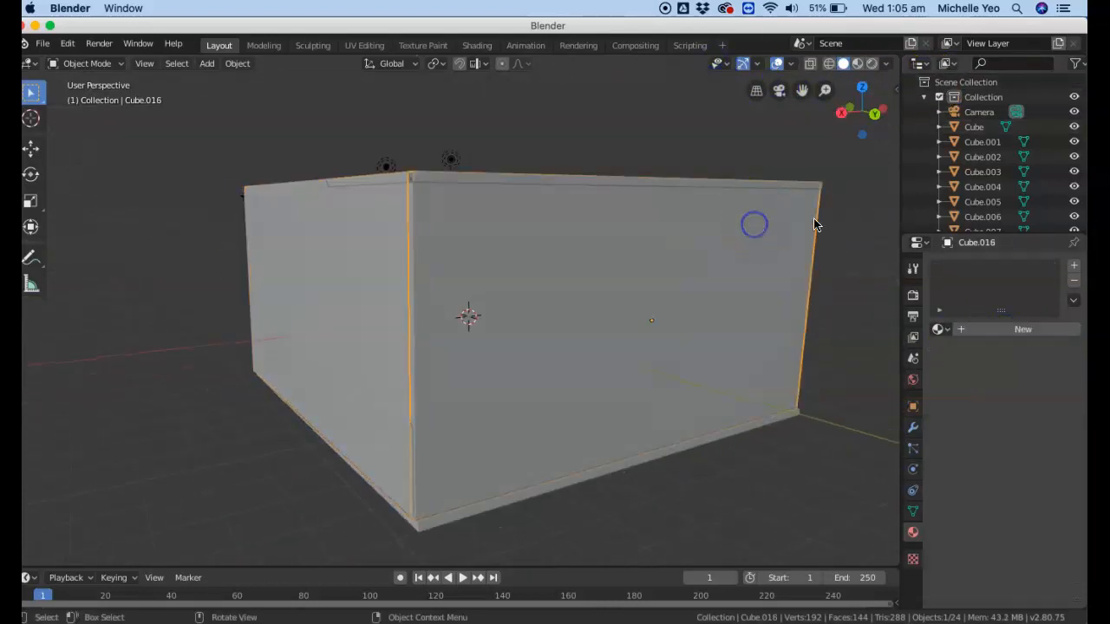
left_click(979, 331)
Add a new material to the floor slab from the underside of the room.
left_click_drag(879, 114, 892, 516)
left_click(509, 370)
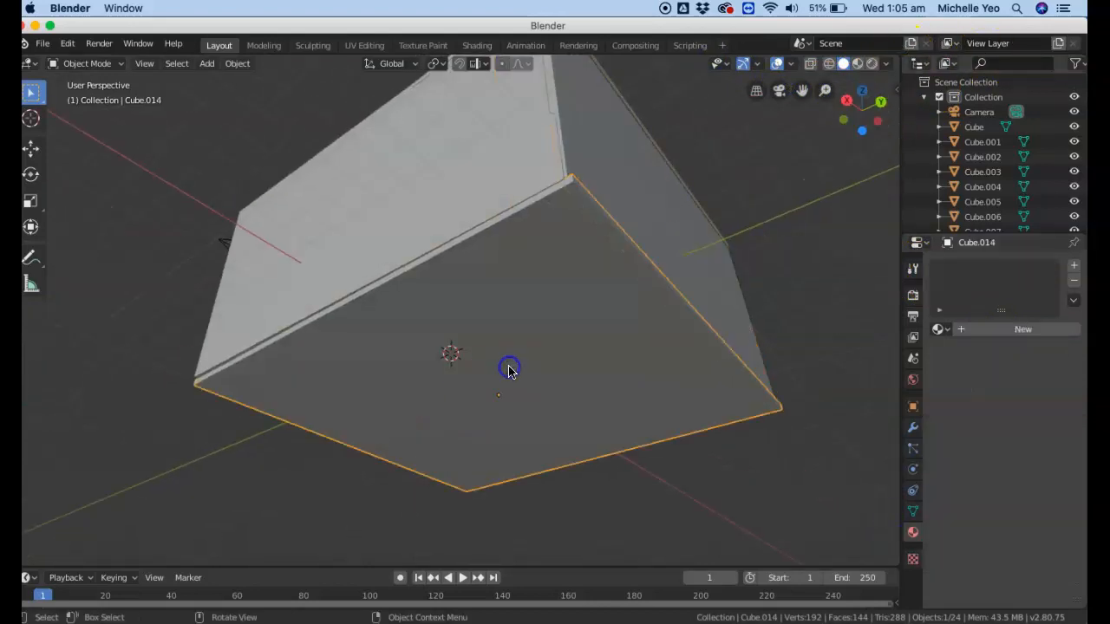
right_click(996, 333)
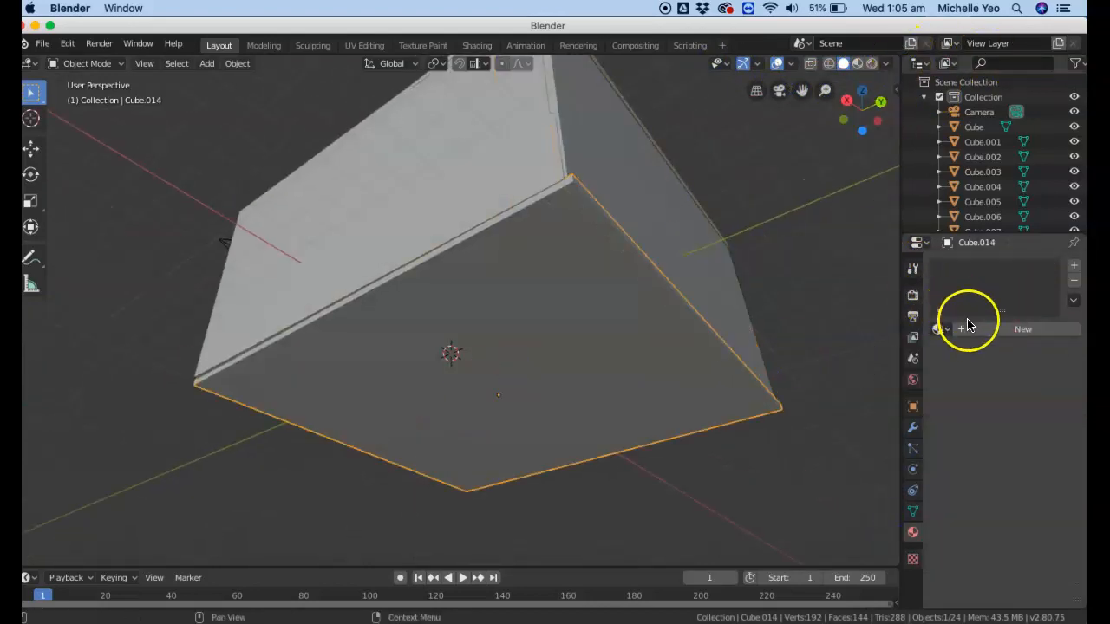
left_click(968, 328)
left_click_drag(877, 118, 65, 244)
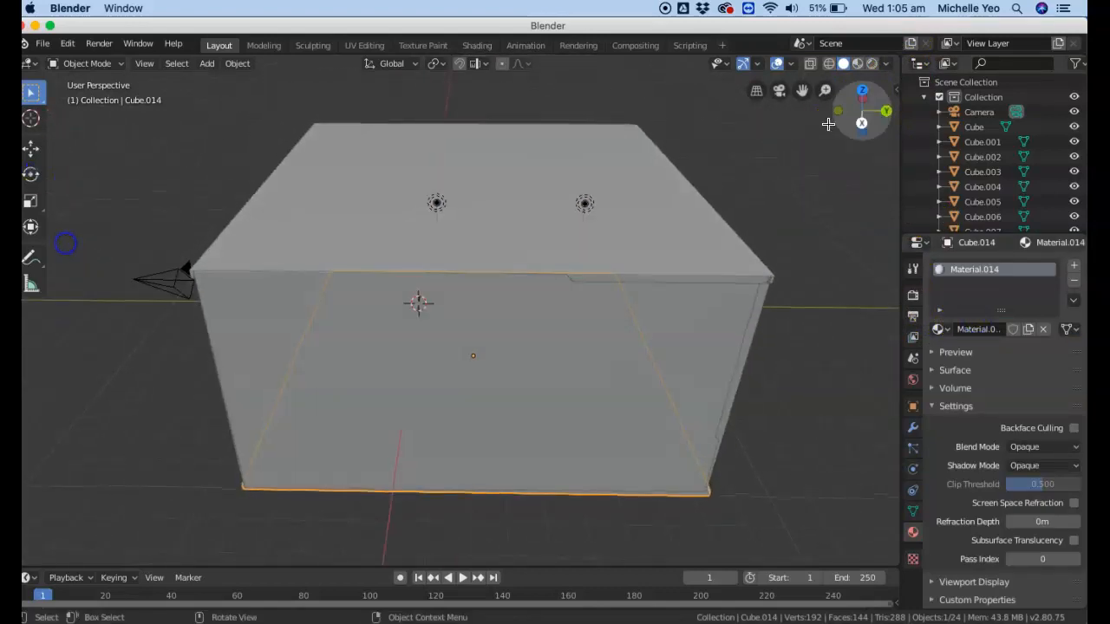
scroll(555, 296, "down", 2)
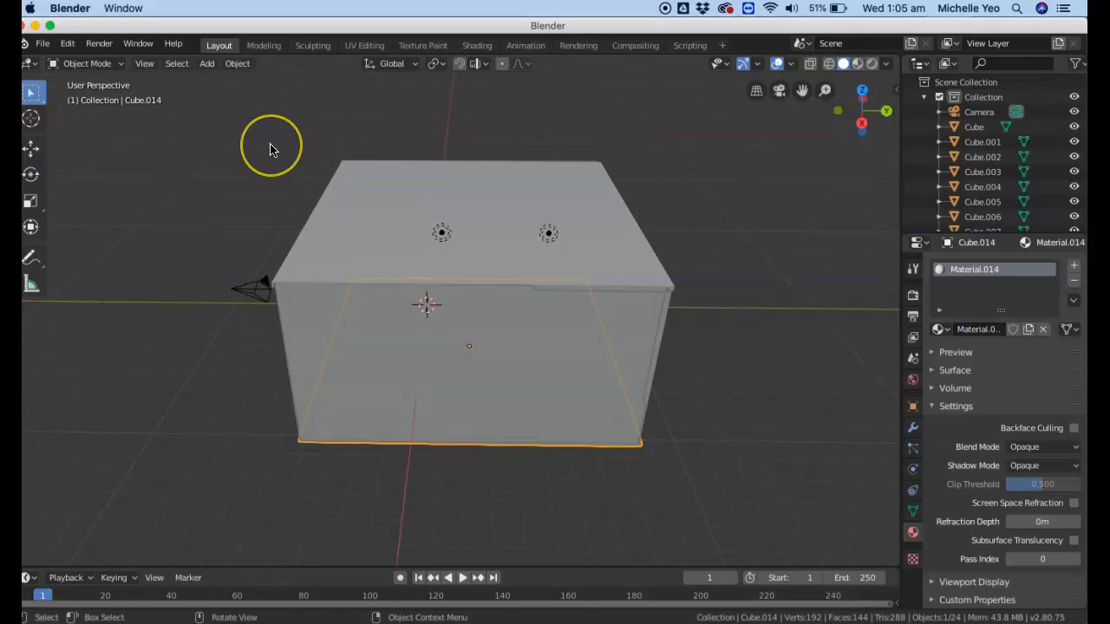
key("shift+a")
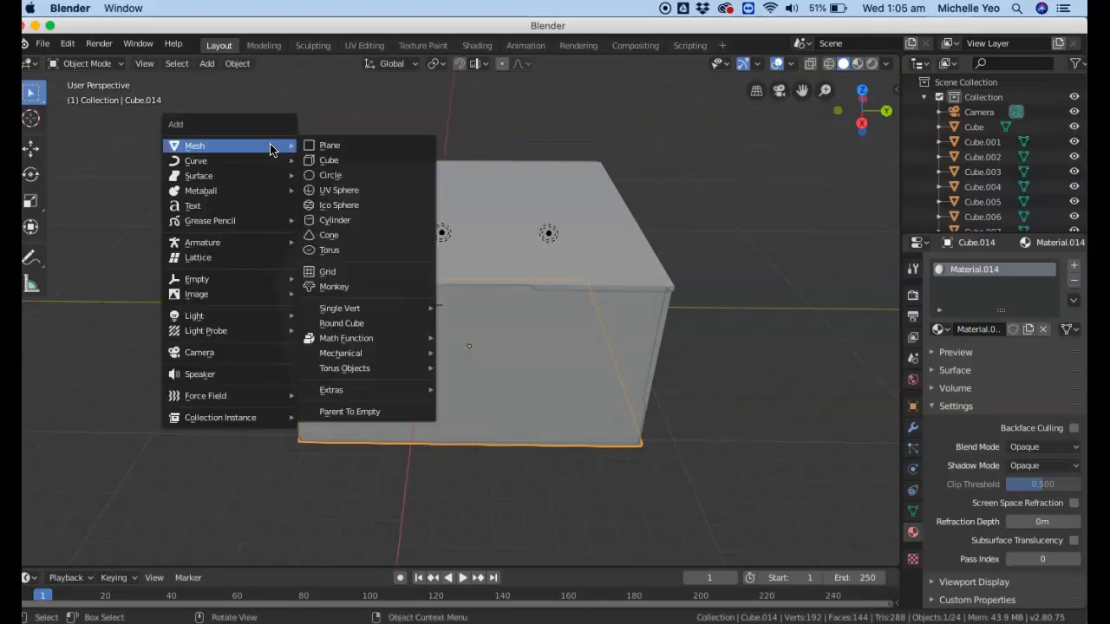
left_click(322, 161)
key("s")
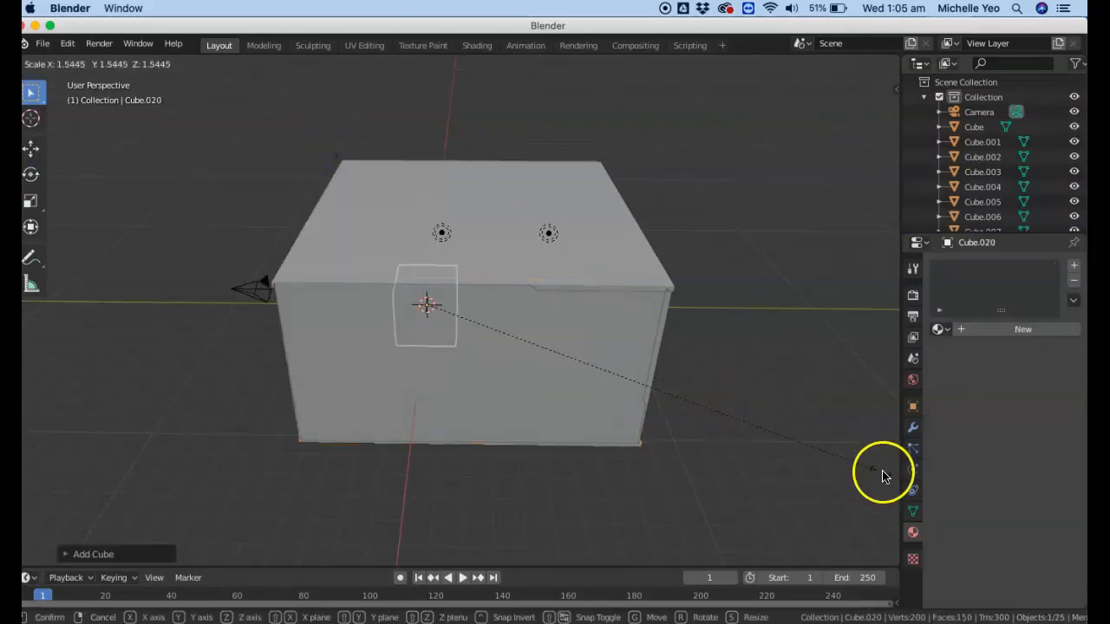
left_click(128, 404)
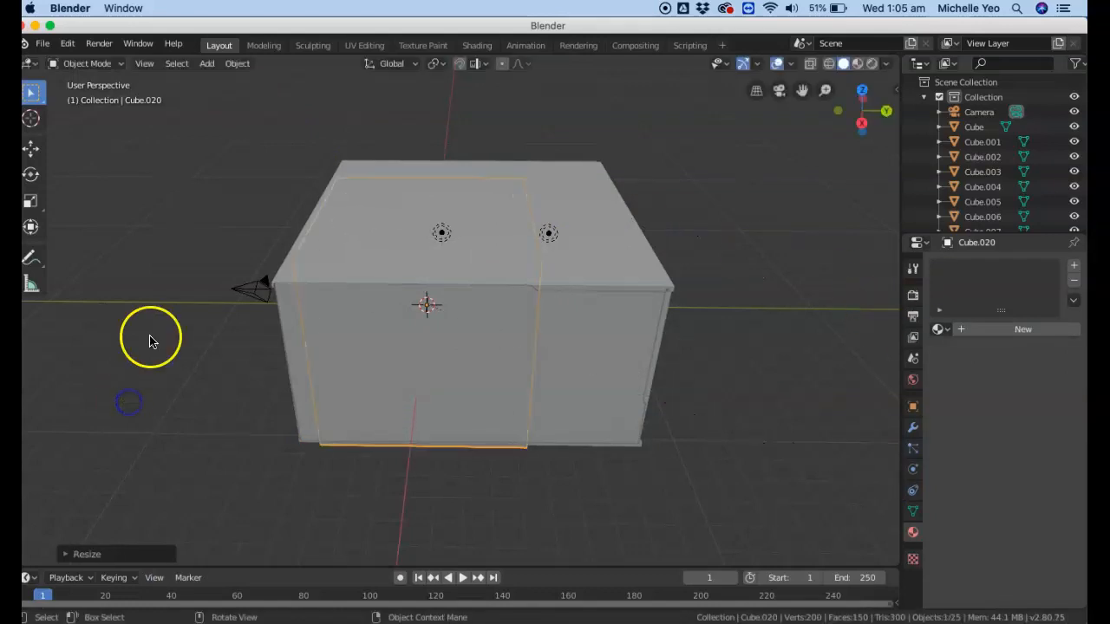
key("Delete")
Duplicate the flat roof slab and rotate the copy about X into a sloped roof panel.
left_click(477, 227)
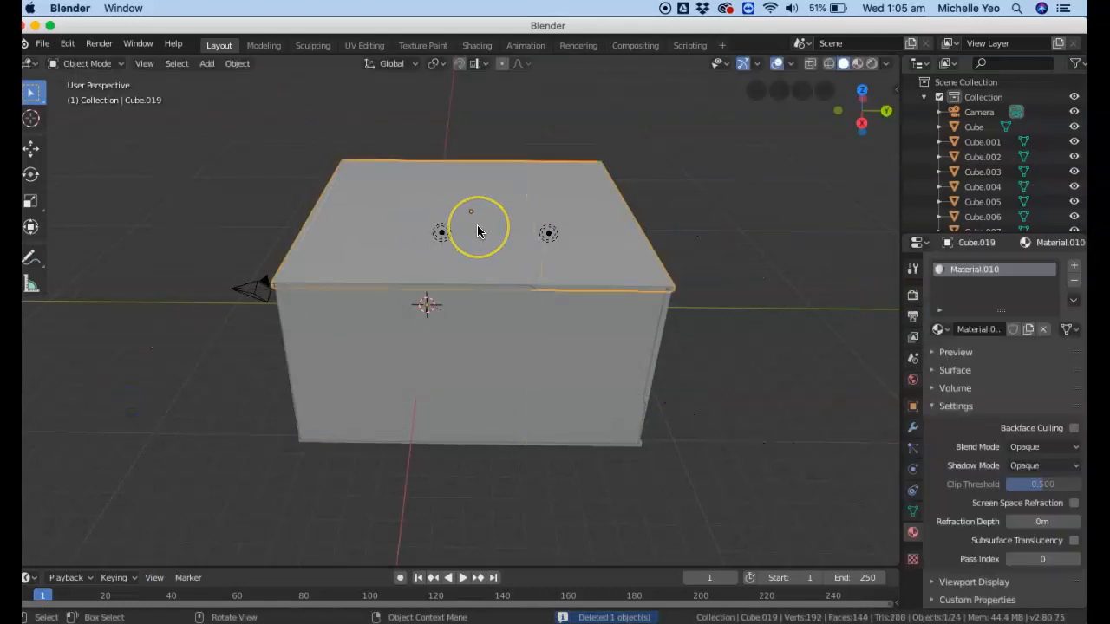
key("shift+d")
key("r")
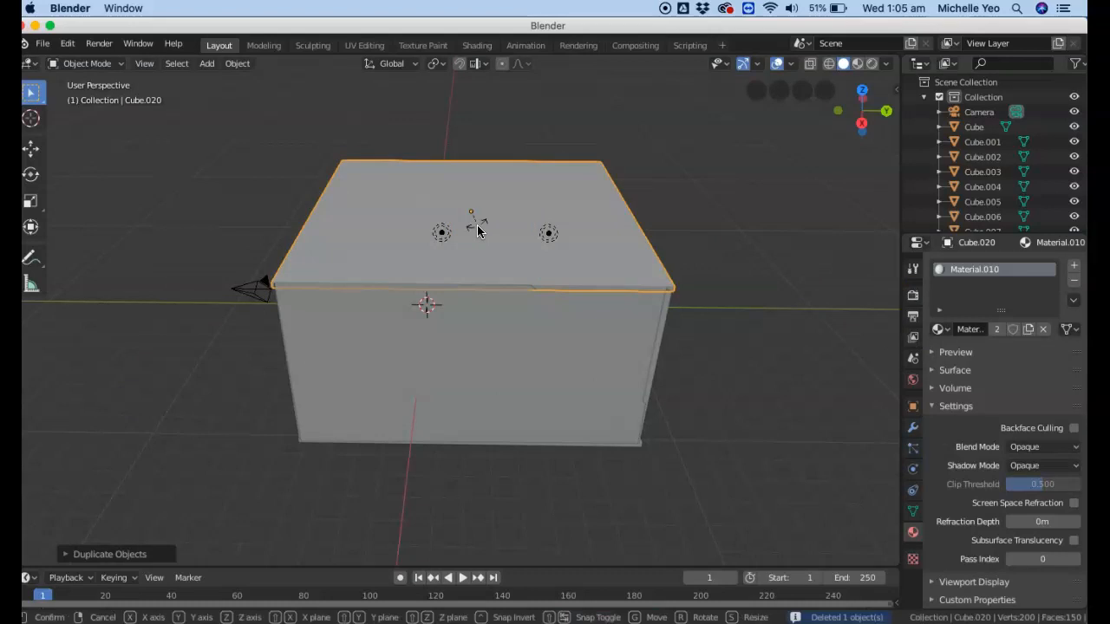
key("x")
left_click(542, 259)
key("s")
right_click(585, 257)
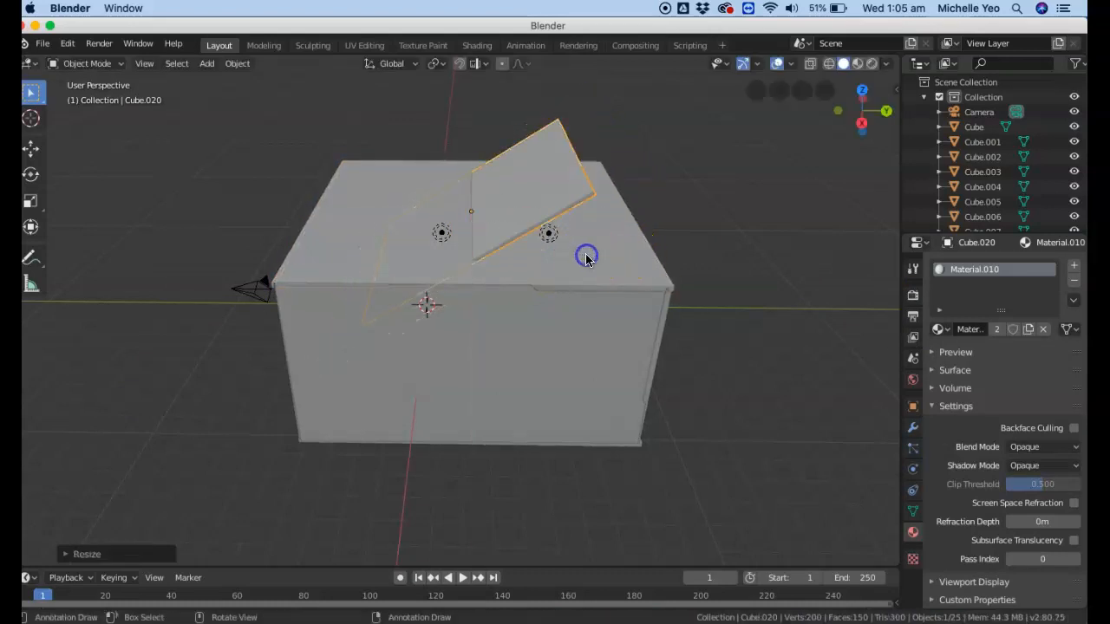
Scale the sloped roof panel along Y, X and Z, shrinking its height to give it a gentler slope.
key("s")
key("y")
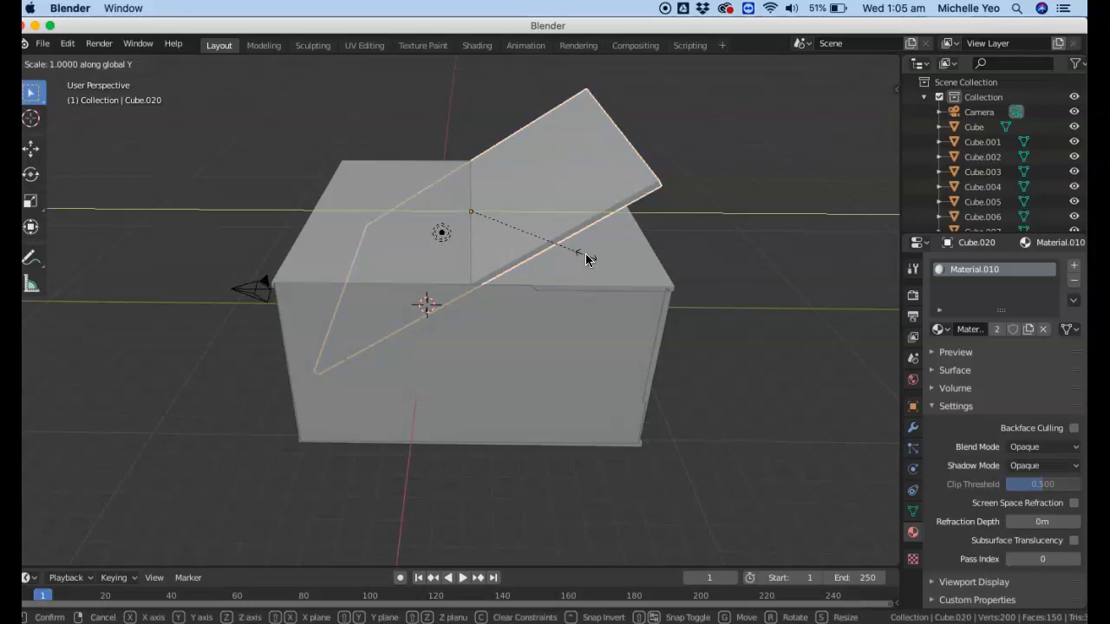
left_click(585, 257)
key("s")
key("x")
left_click(585, 258)
key("s")
key("z")
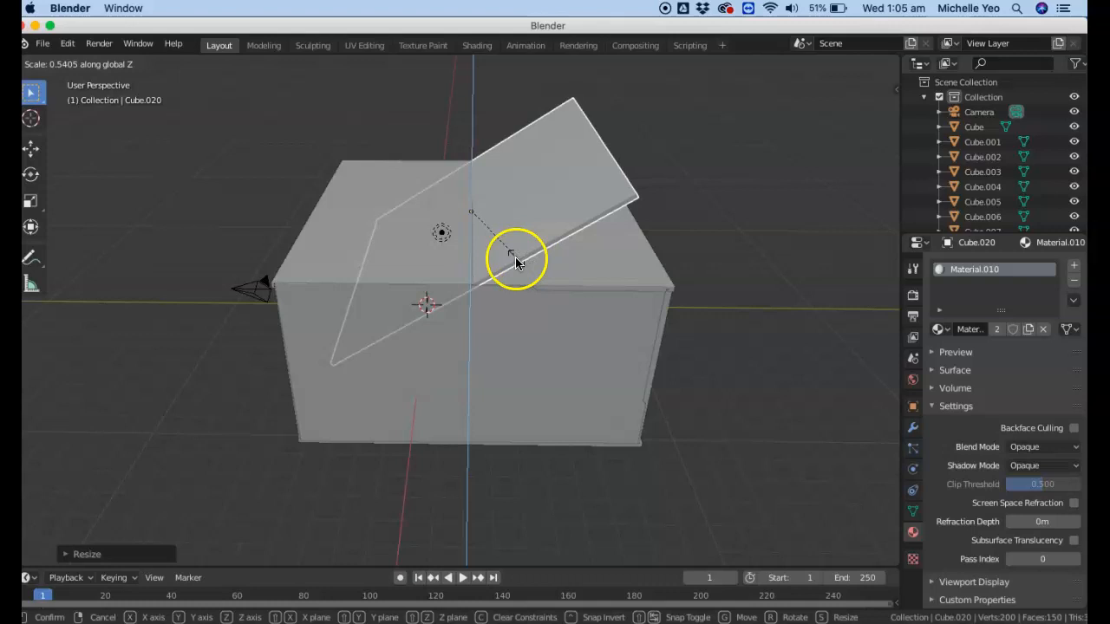
left_click(477, 208)
key("s")
key("z")
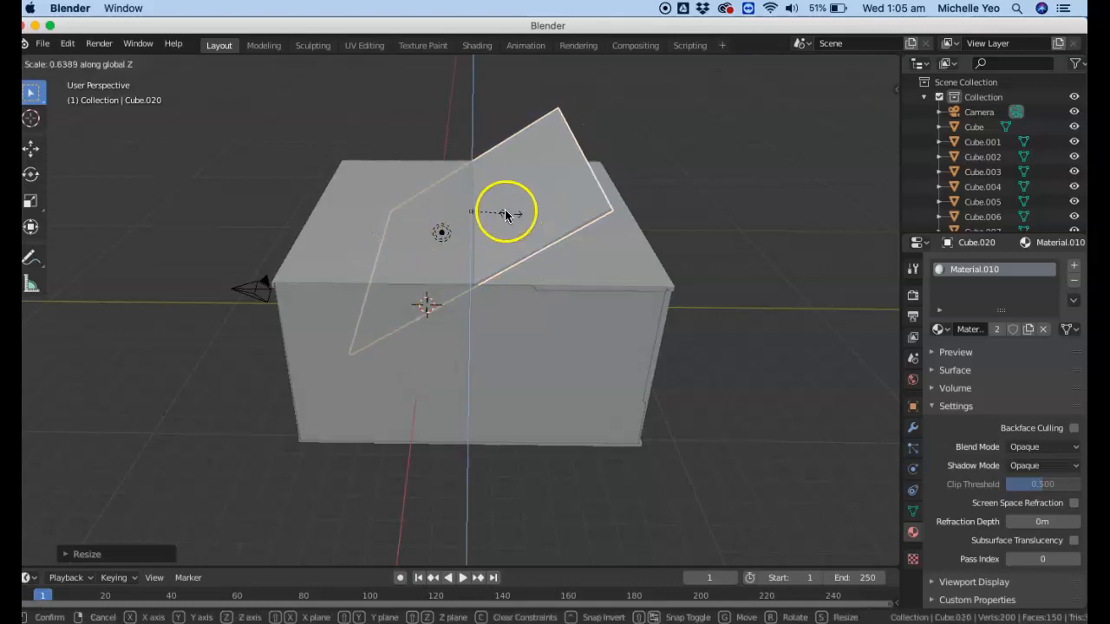
left_click(475, 211)
Raise the sloped panel along Z above the flat roof and shift it along Y over one side wall.
key("g")
key("x")
key("z")
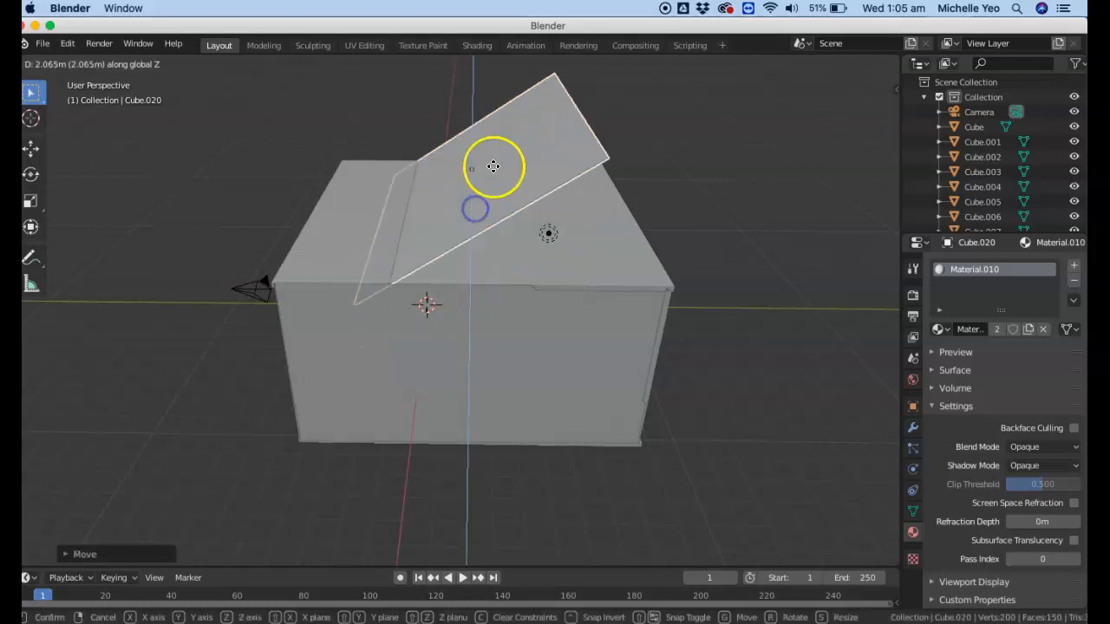
left_click(511, 144)
key("g")
key("y")
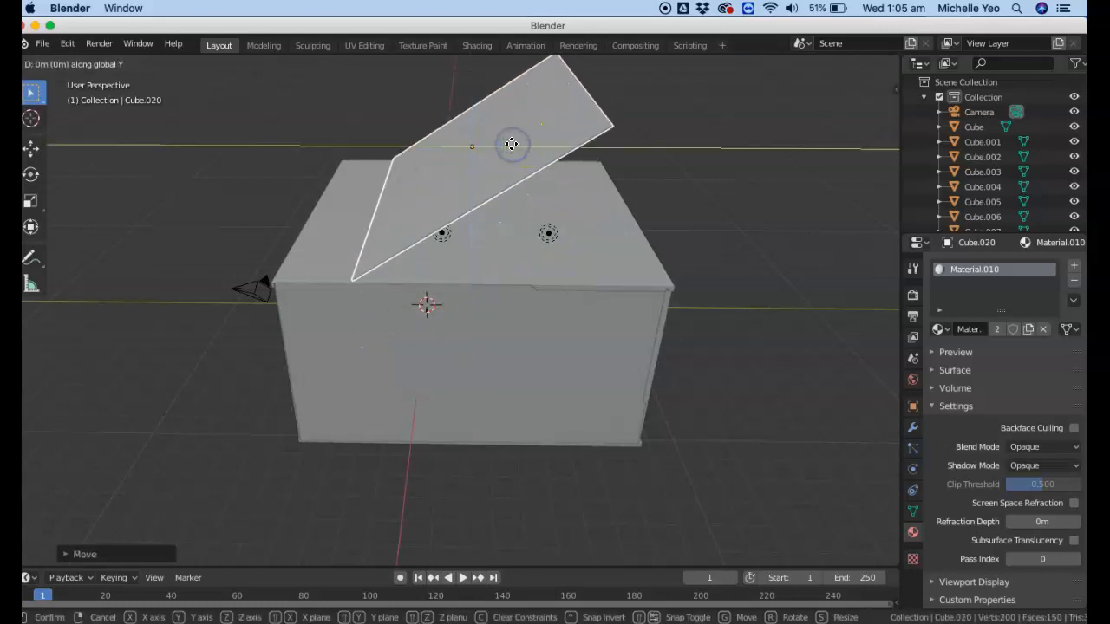
left_click(446, 148)
Reduce the sloped panel's height along Z and reposition it along X and Y at the side wall's top edge.
mouse_move(867, 100)
left_mouse_down()
mouse_move(877, 115)
mouse_move(863, 97)
left_mouse_up()
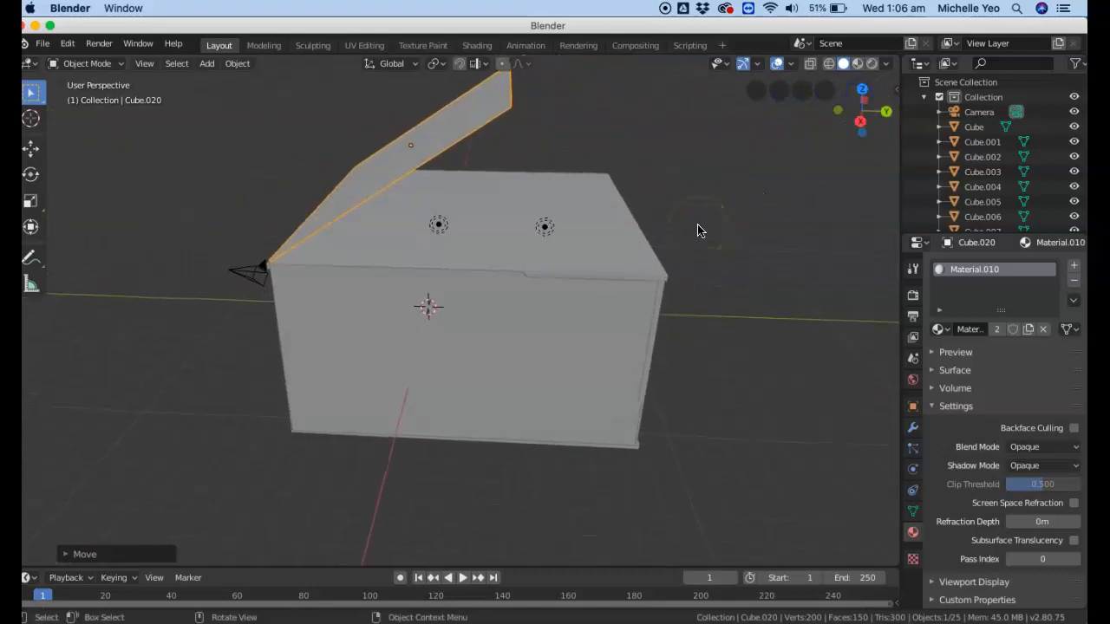
key("s")
key("z")
left_click(494, 187)
key("g")
key("x")
left_click(492, 186)
key("g")
key("y")
left_click(482, 186)
Adjust the sloped panel along Z and shift it about 0.36 m along negative Y to rest its lower edge on the wall.
key("g")
key("z")
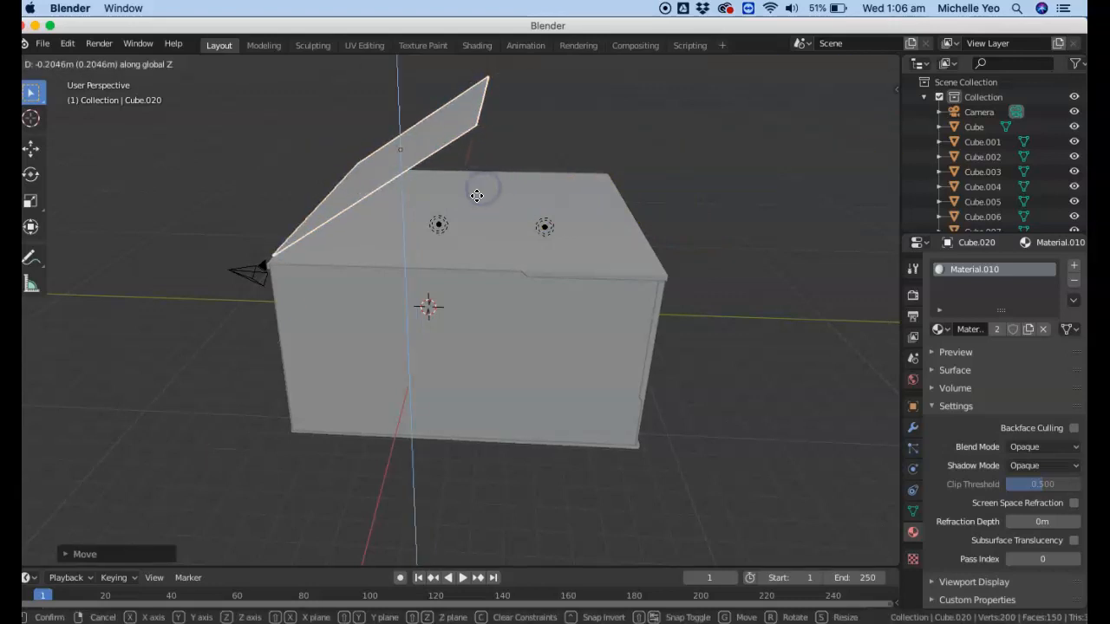
left_click(474, 202)
key("g")
key("y")
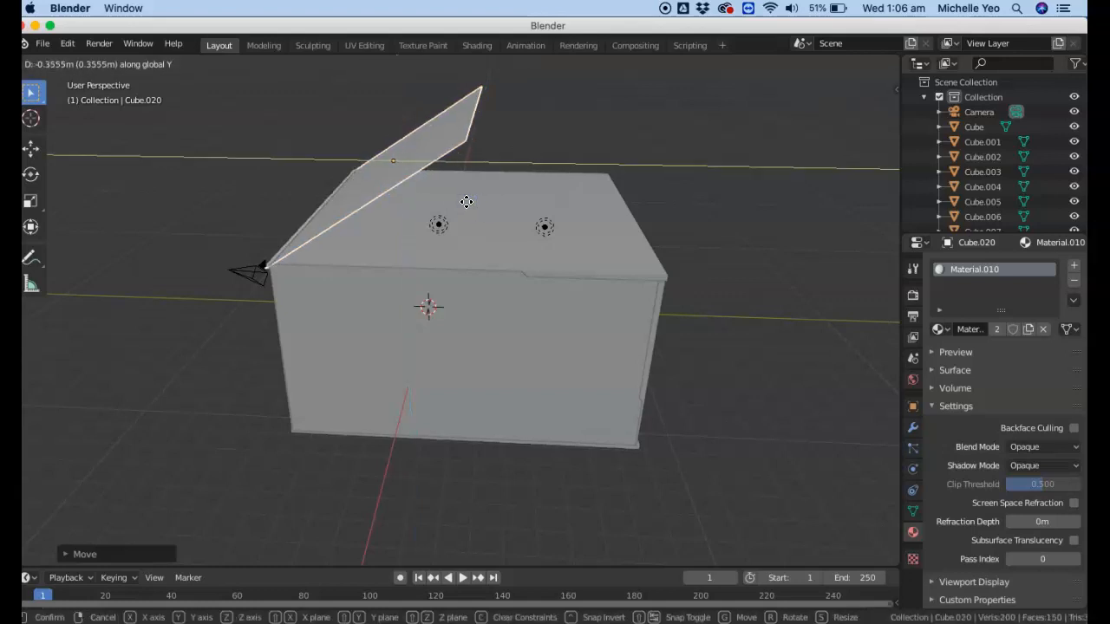
left_click(466, 204)
key("g")
key("z")
left_click(468, 195)
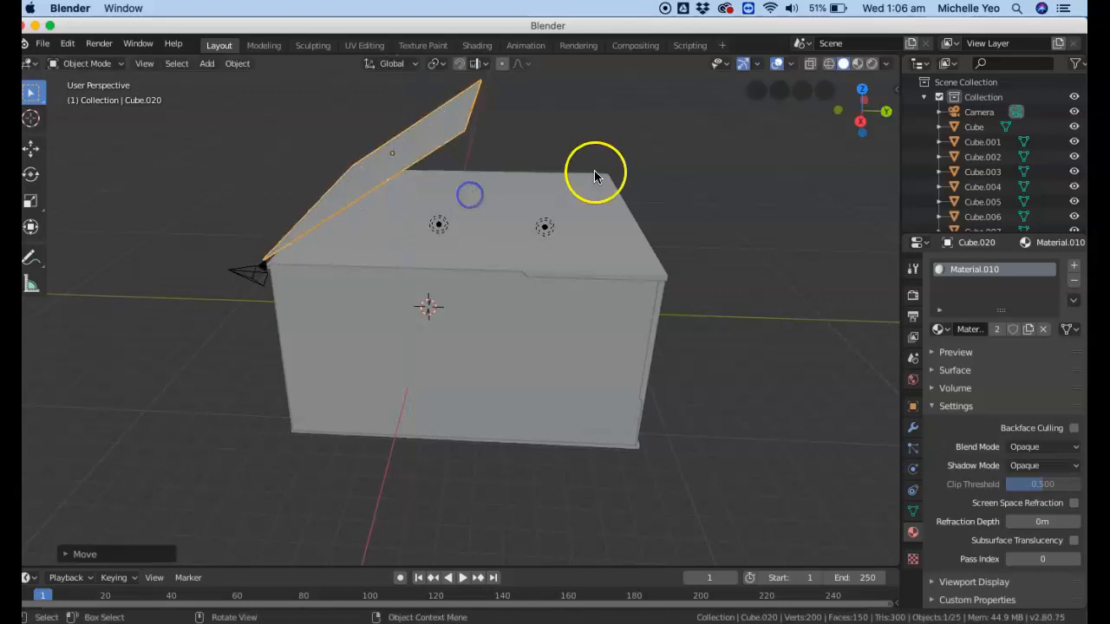
Duplicate the sloped roof panel in place and rotate the copy about half a turn around Z.
left_click_drag(871, 141, 313, 105)
left_click(529, 201)
key("shift+d")
key("Escape")
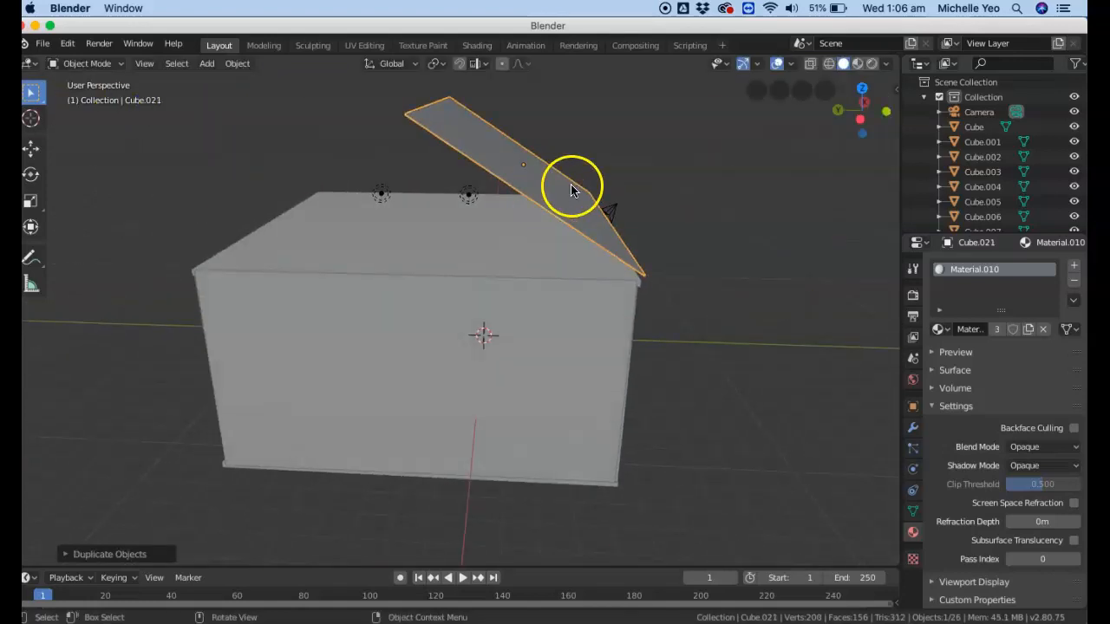
key("r")
key("z")
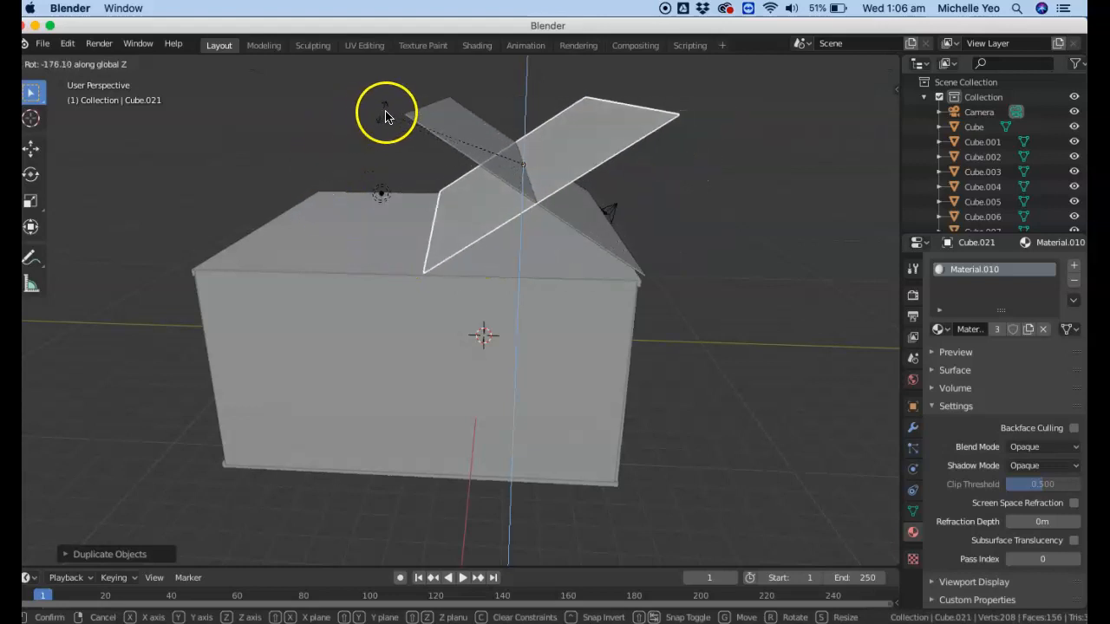
left_click(394, 118)
Move the rotated roof panel along Y to the opposite side of the house so both panels form a gable.
key("g")
key("x")
left_click(571, 256)
key("g")
key("y")
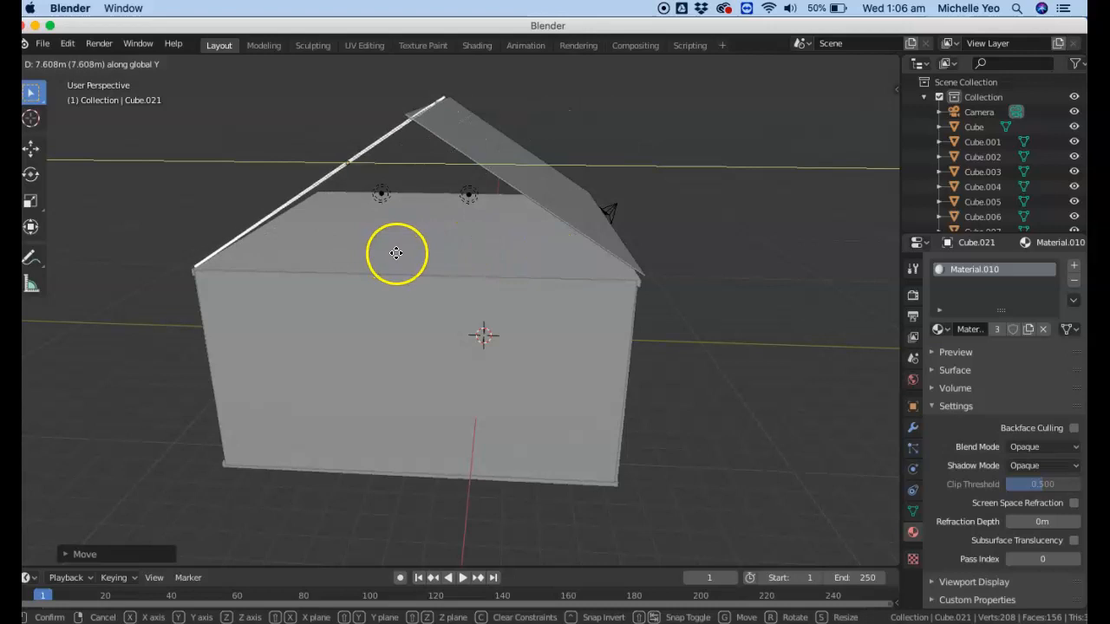
left_click(401, 256)
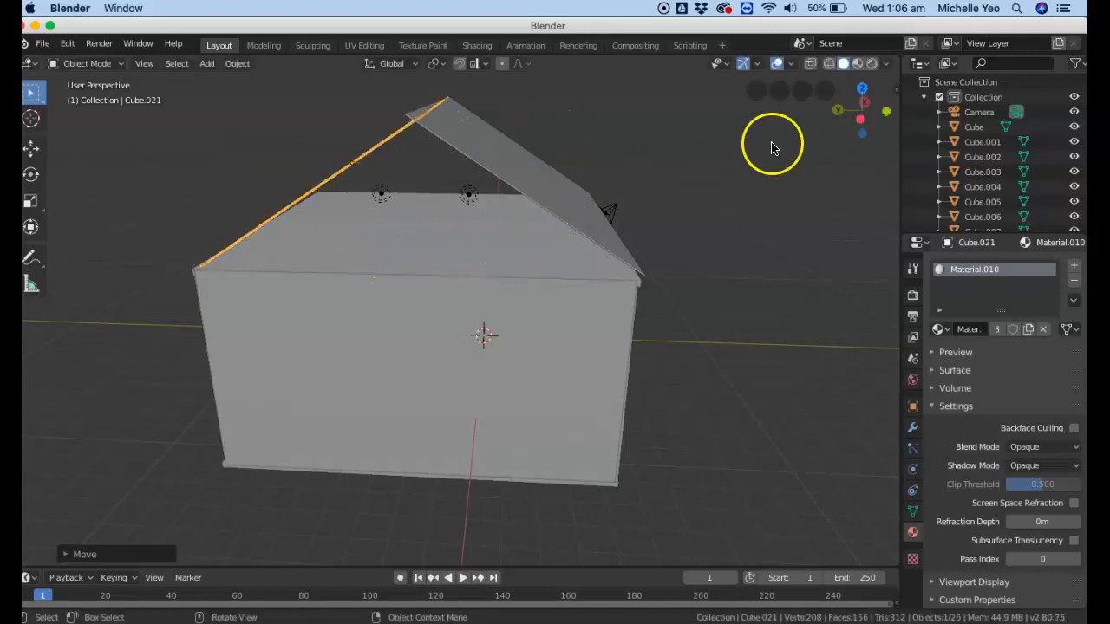
Rotate the second roof panel about 3 degrees around Z to align with the wall and adjust it along Y.
left_click_drag(837, 111, 225, 129)
left_click(711, 239)
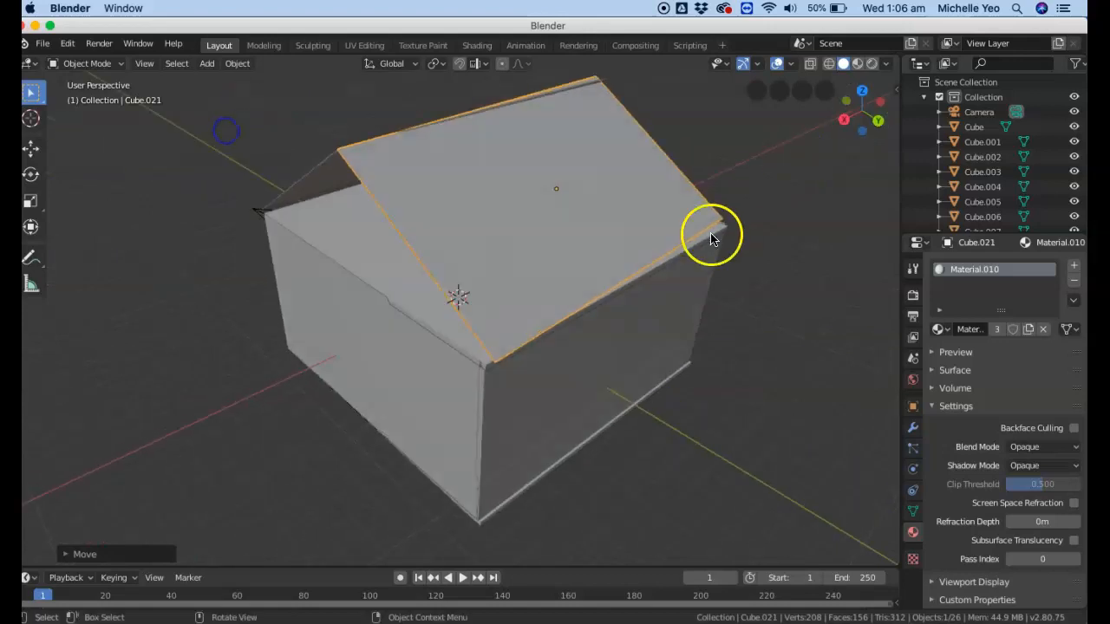
key("r")
key("z")
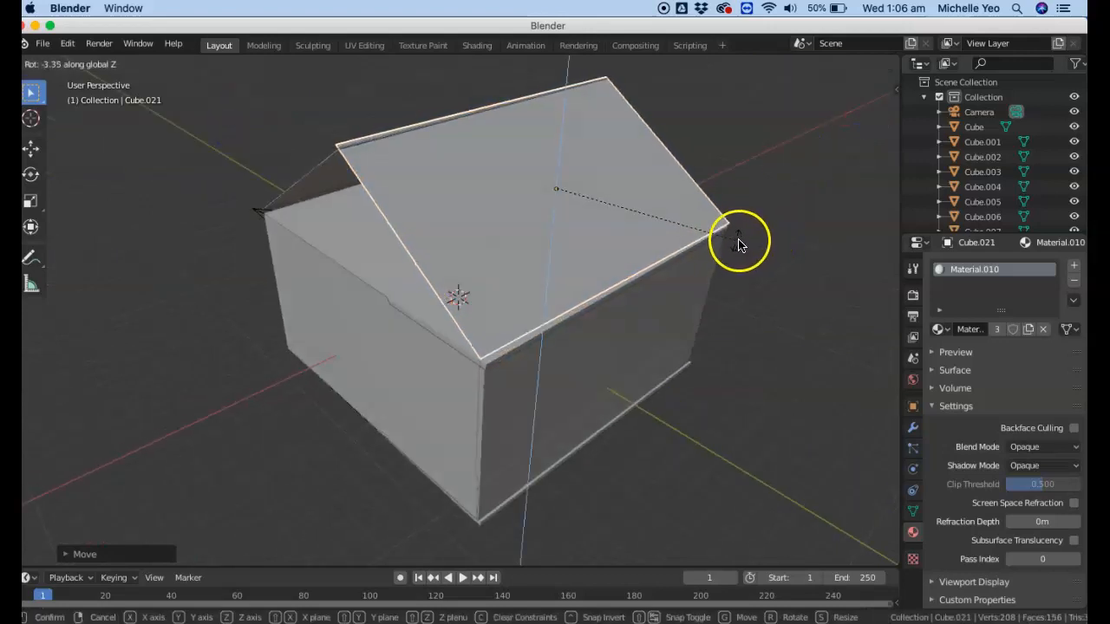
left_click(739, 244)
key("g")
key("y")
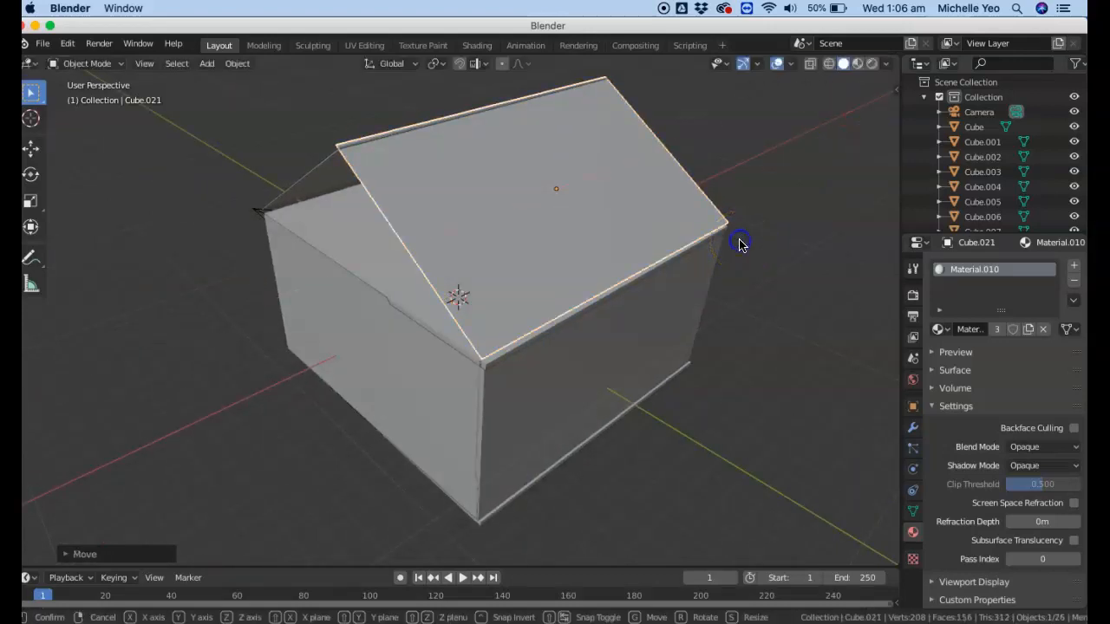
left_click(751, 253)
Lower both sloped roof panels along Z onto the walls, the original one by about 0.35 m.
left_click_drag(876, 107, 485, 117)
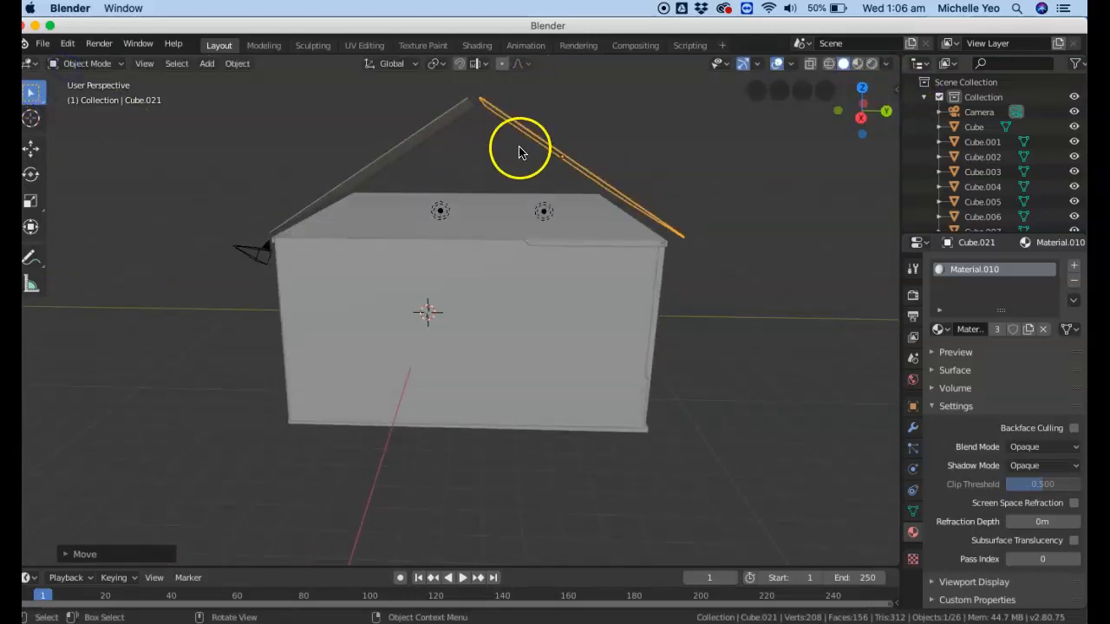
key("g")
key("z")
left_click(594, 166)
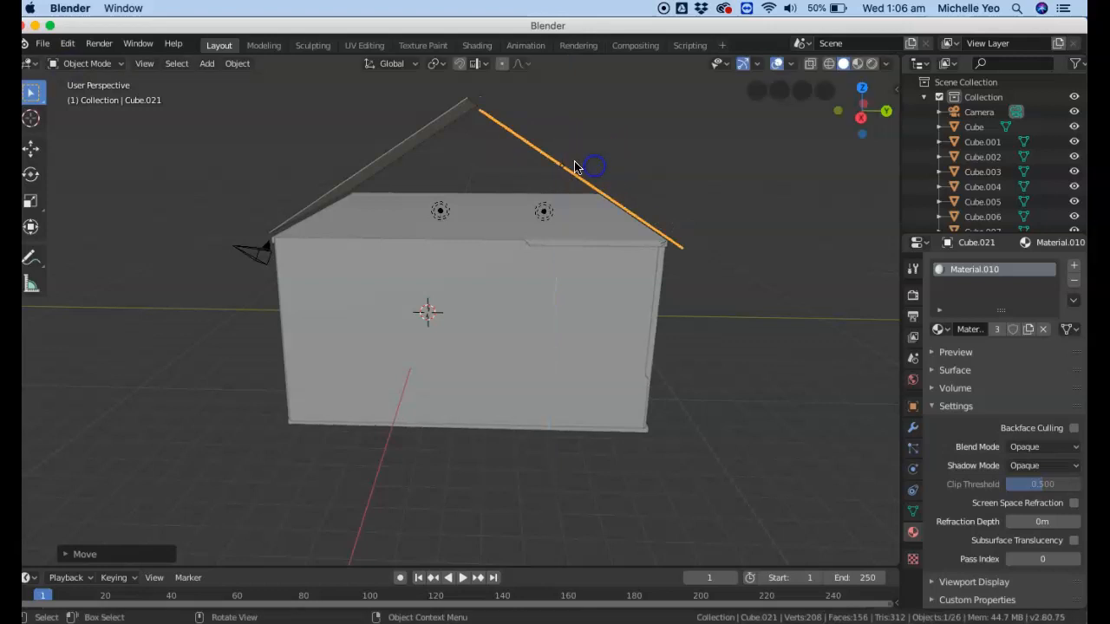
left_click(428, 130)
key("g")
key("z")
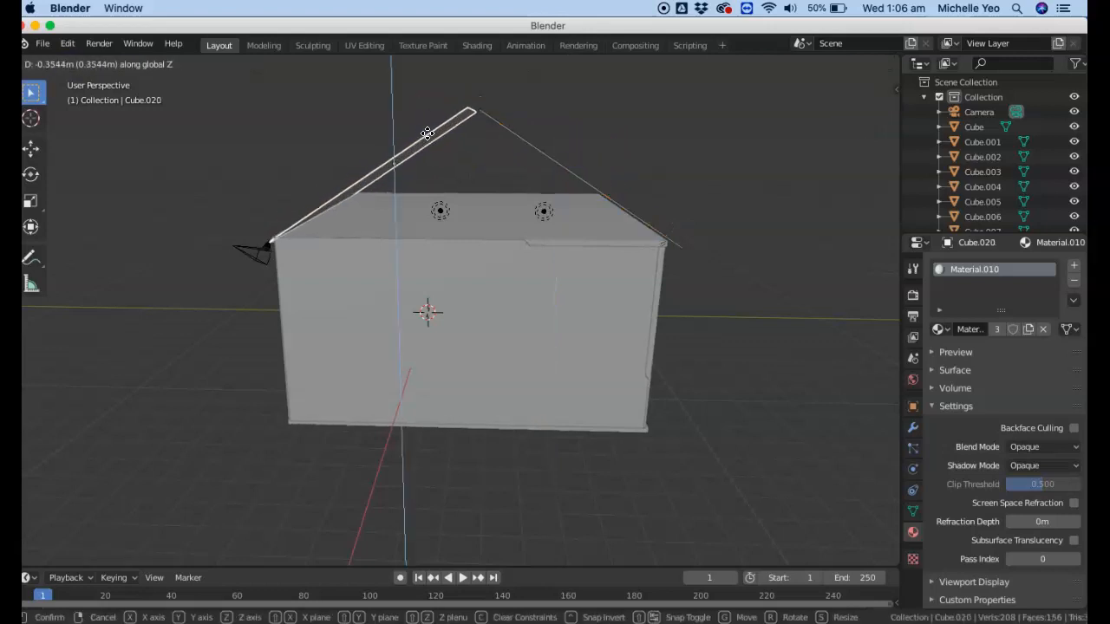
left_click(427, 132)
Shift the second roof panel along Y to meet the ridge and the original about 0.63 m along negative X.
left_click(549, 154)
key("g")
key("x")
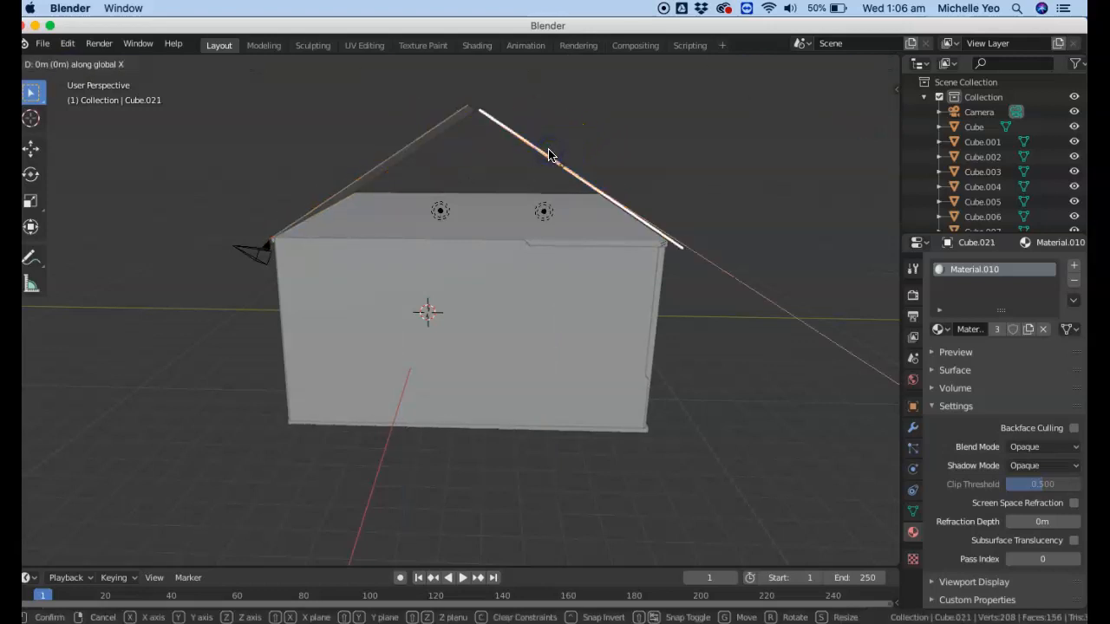
key("y")
left_click(541, 150)
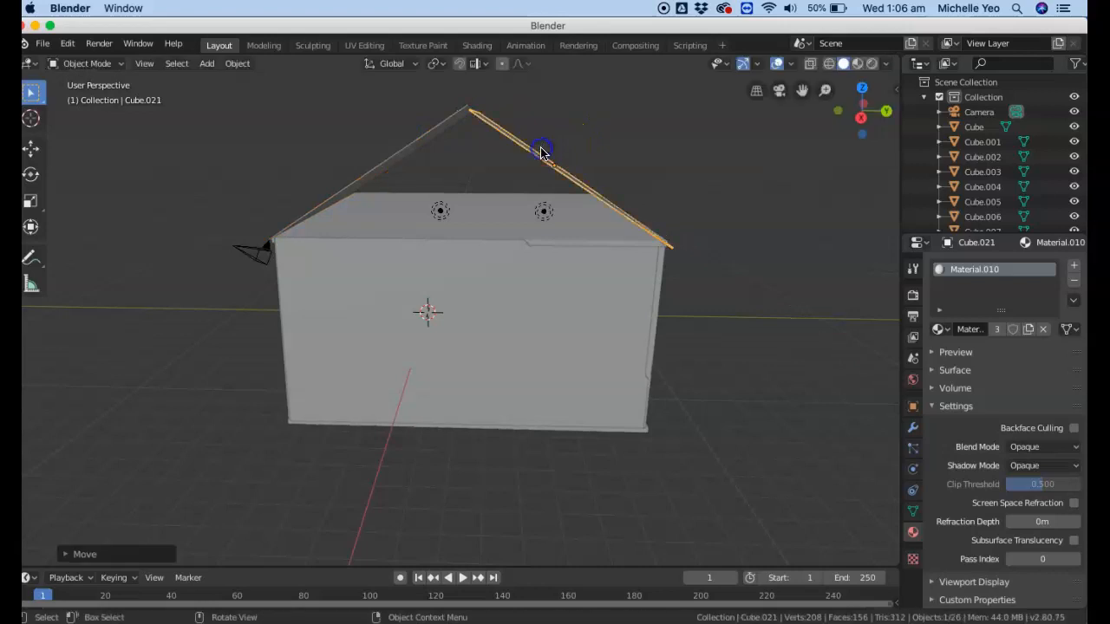
left_click(444, 134)
key("g")
key("x")
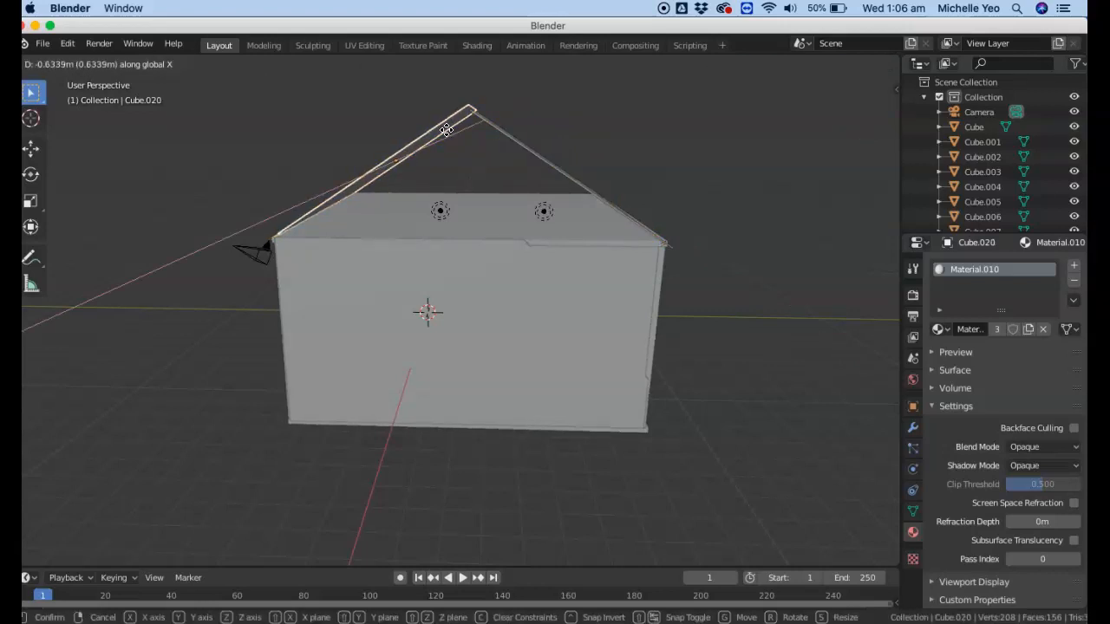
left_click(446, 129)
left_click_drag(830, 104, 852, 117)
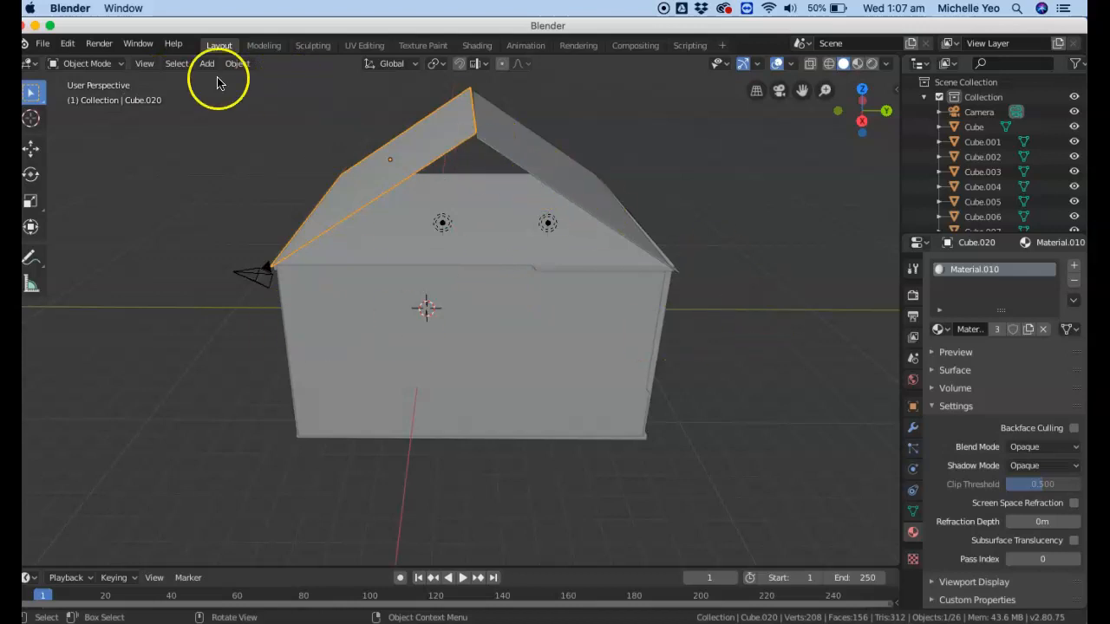
left_click(109, 67)
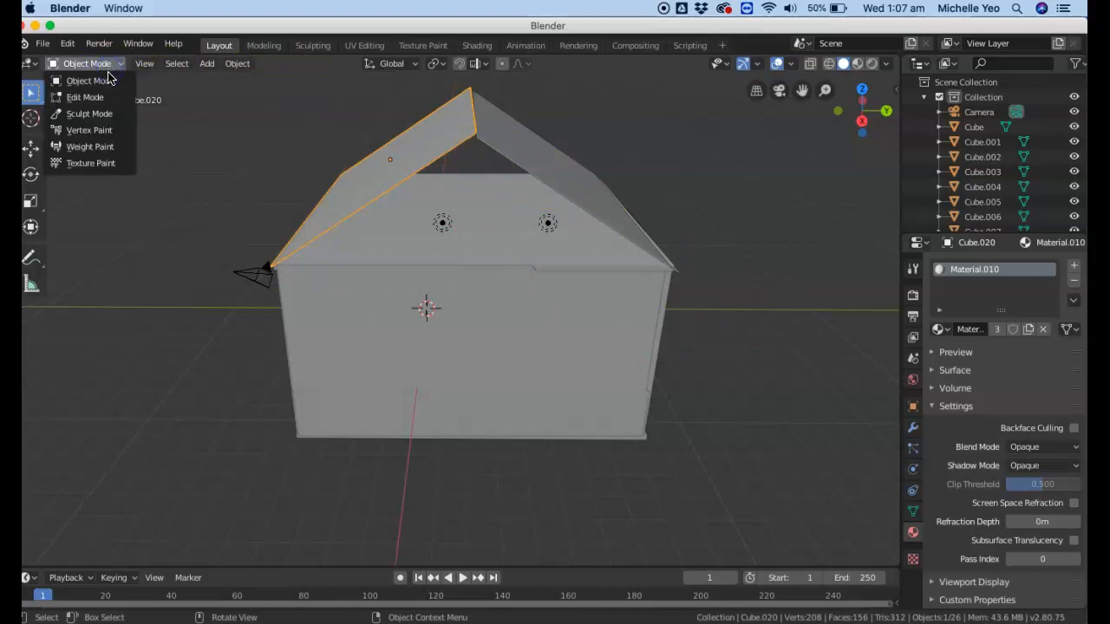
left_click(206, 63)
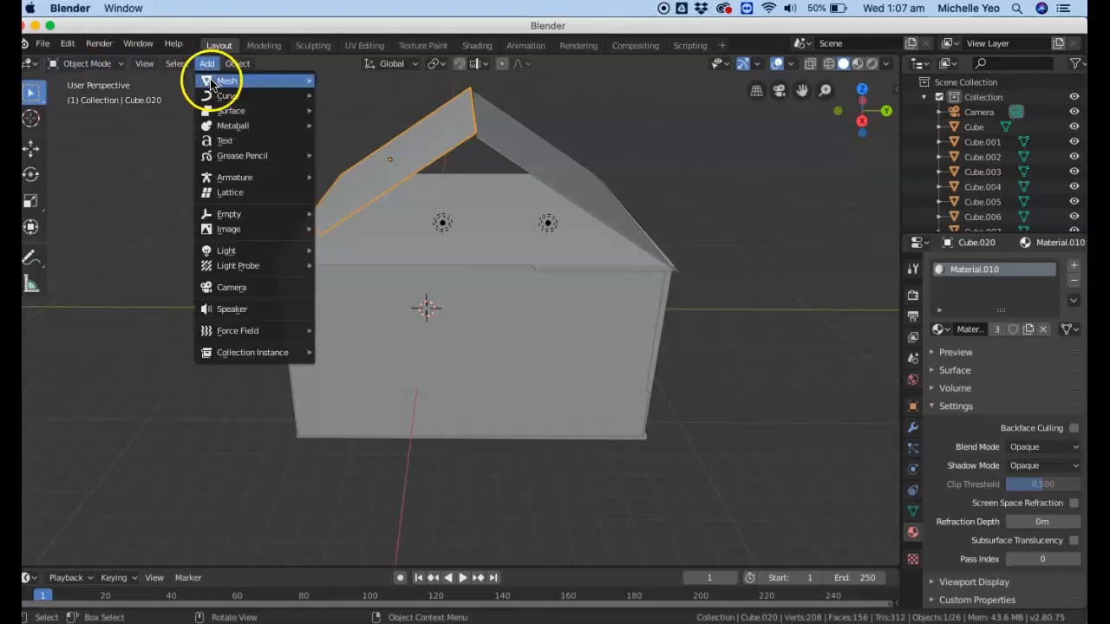
mouse_move(221, 81)
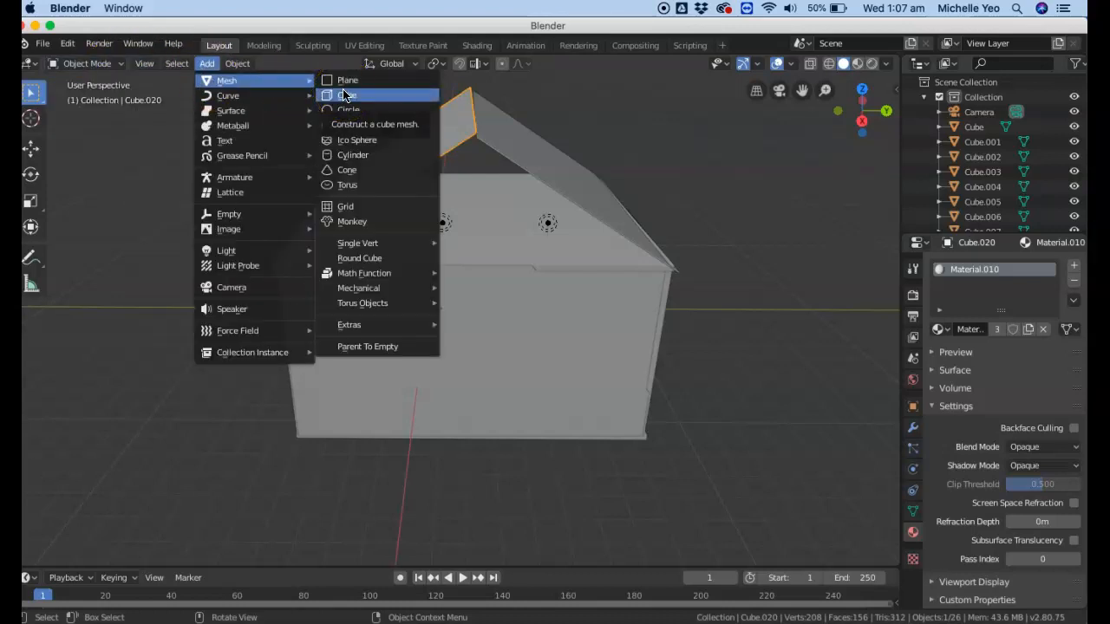
left_click(345, 96)
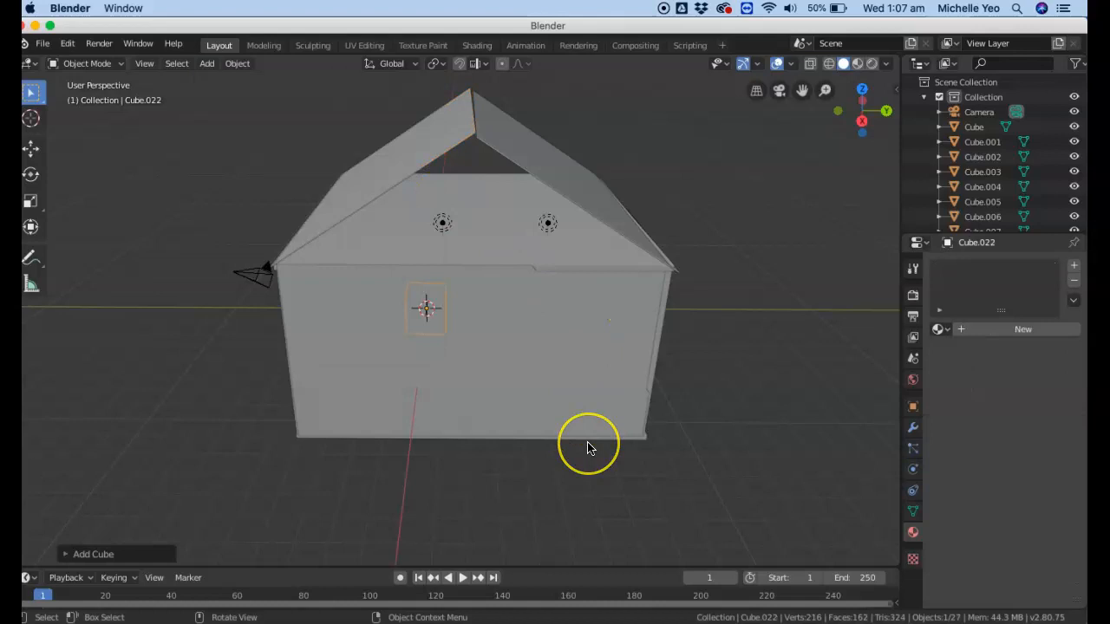
key("x")
left_click(491, 326)
Add a plane, scale it up to roughly house size and raise it about 10.5 m along Z above the roof.
left_click(206, 63)
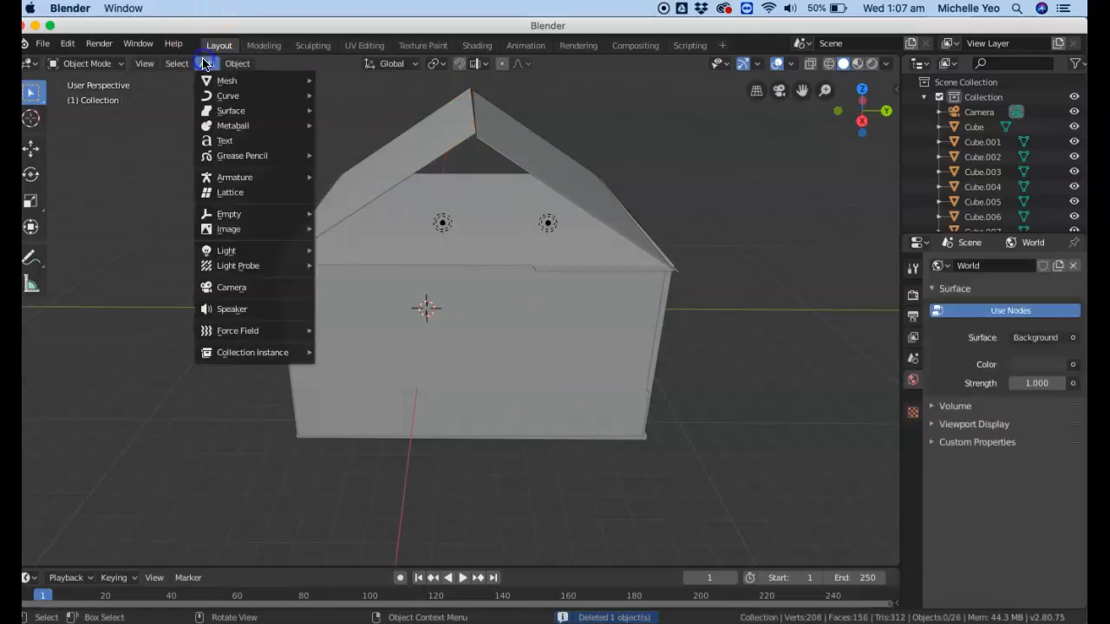
left_click(227, 81)
left_click(374, 81)
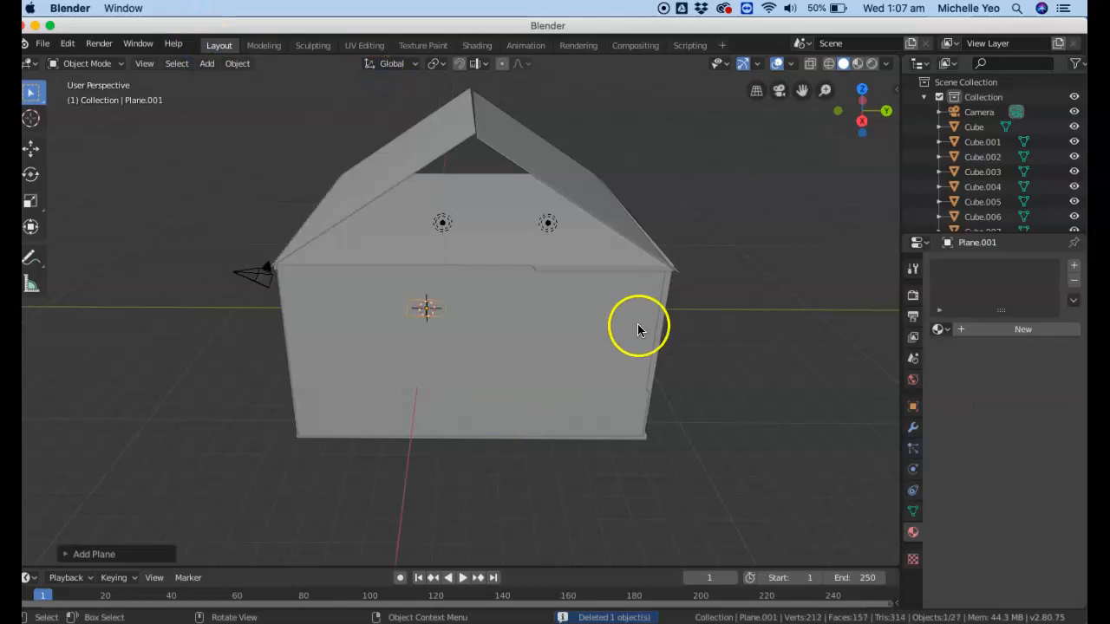
key("s")
left_click(95, 165)
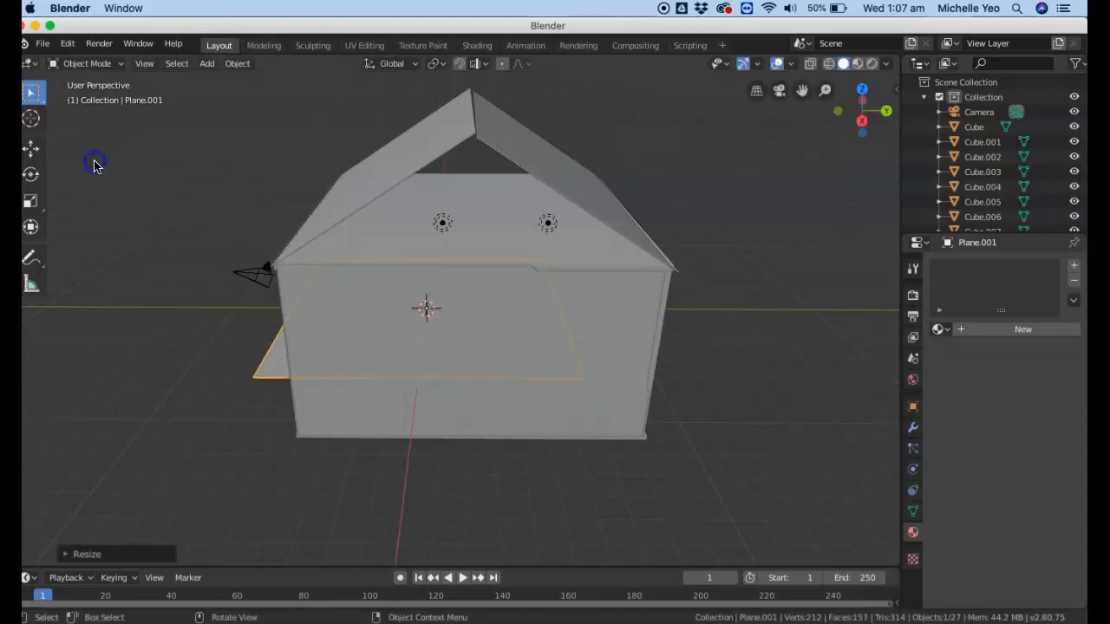
key("g")
key("z")
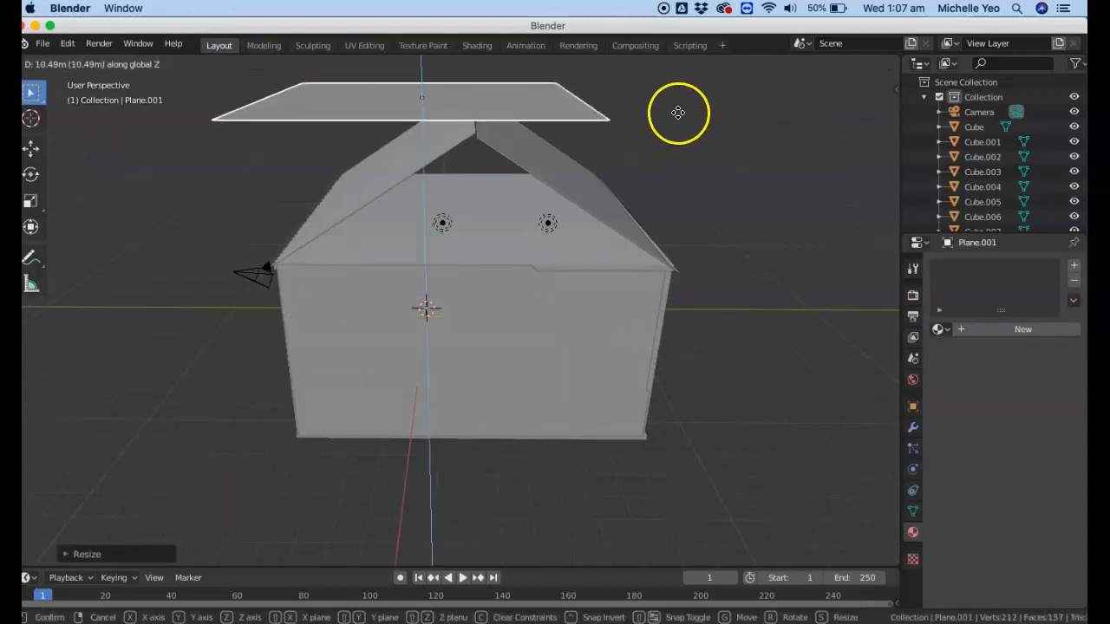
left_click(677, 112)
In Edit Mode, move one corner vertex of the raised plane along X and Y to the plane's diagonal to form a triangle.
left_click_drag(860, 95, 519, 185)
scroll(518, 187, "down", 5)
scroll(518, 186, "up", 3)
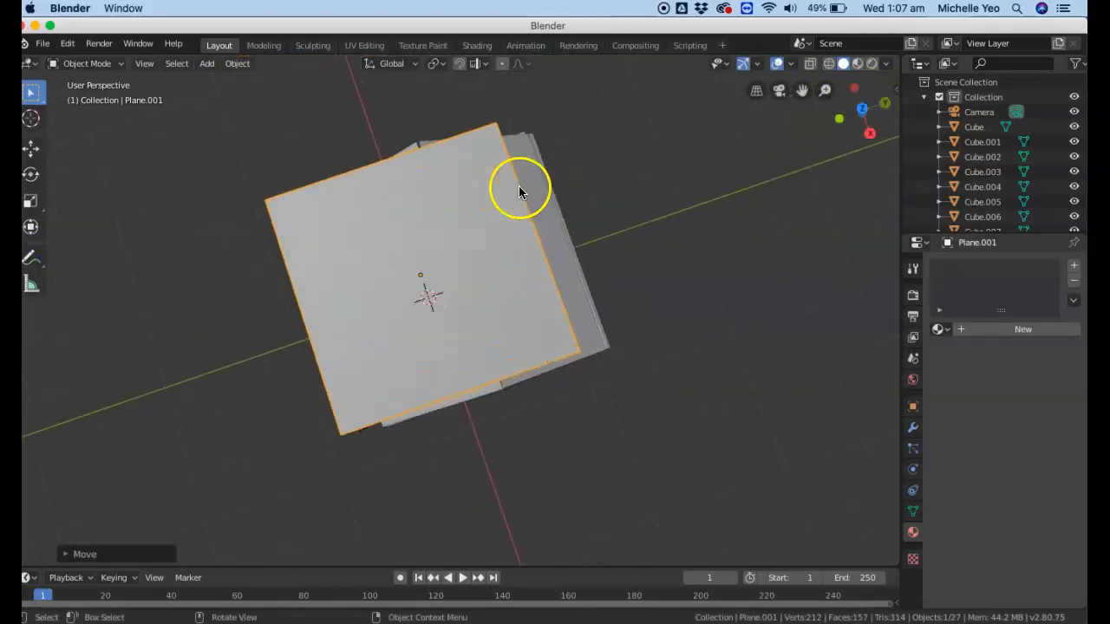
left_click(113, 69)
left_click(108, 96)
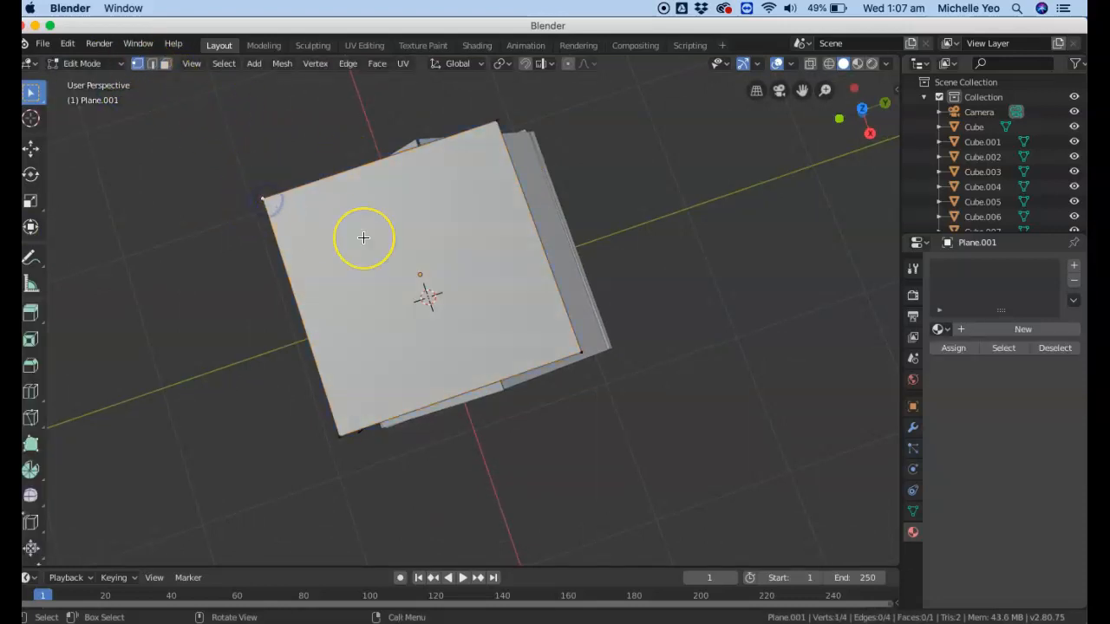
key("g")
key("x")
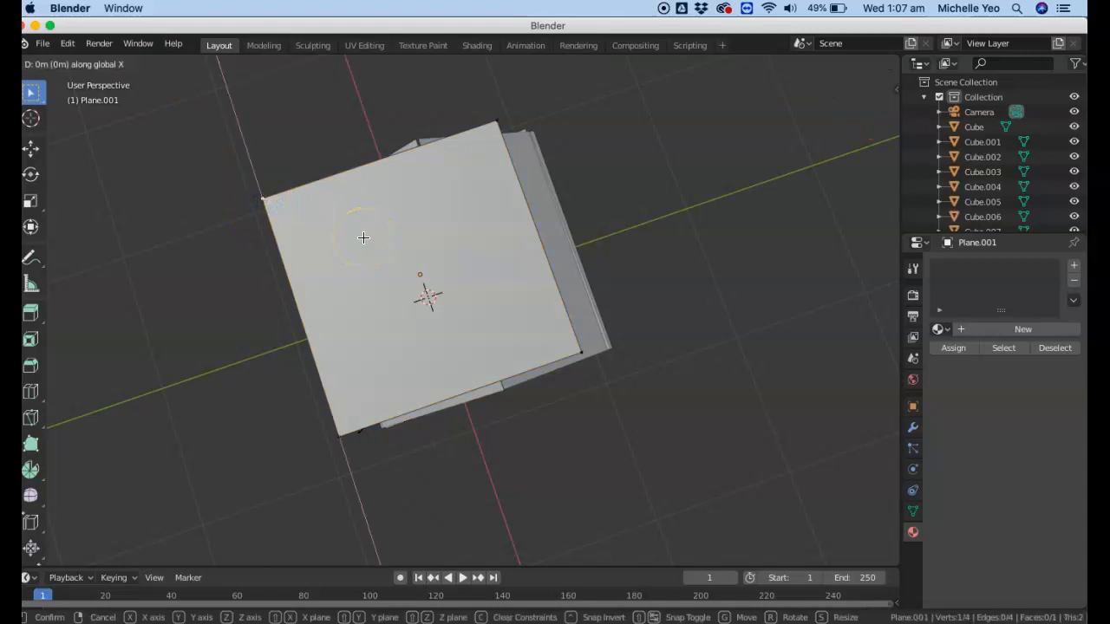
left_click(379, 325)
key("g")
key("y")
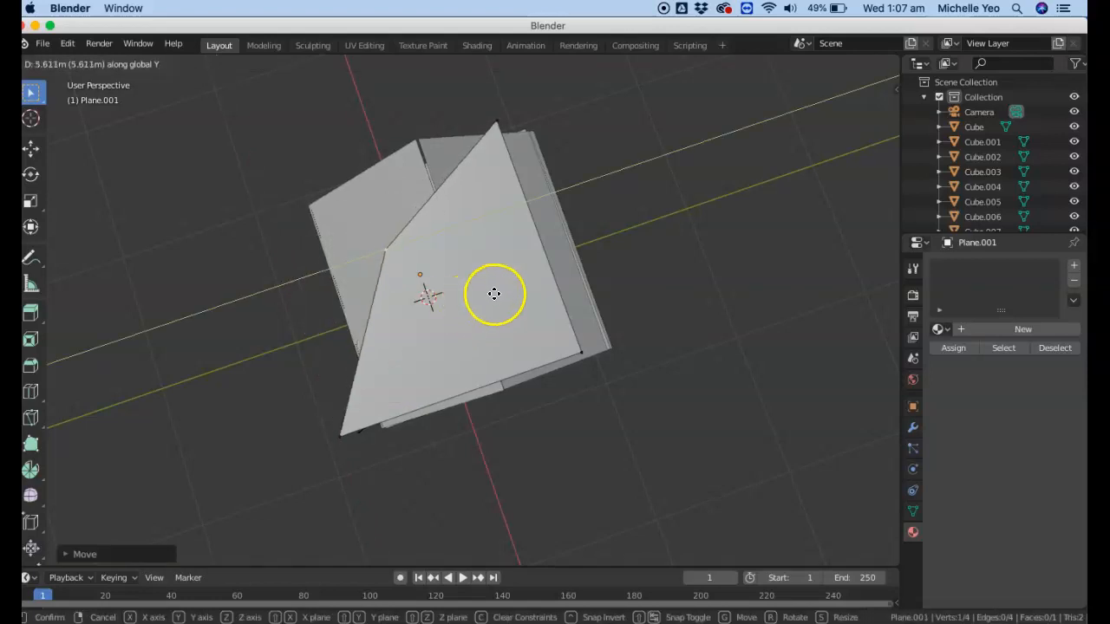
left_click(539, 288)
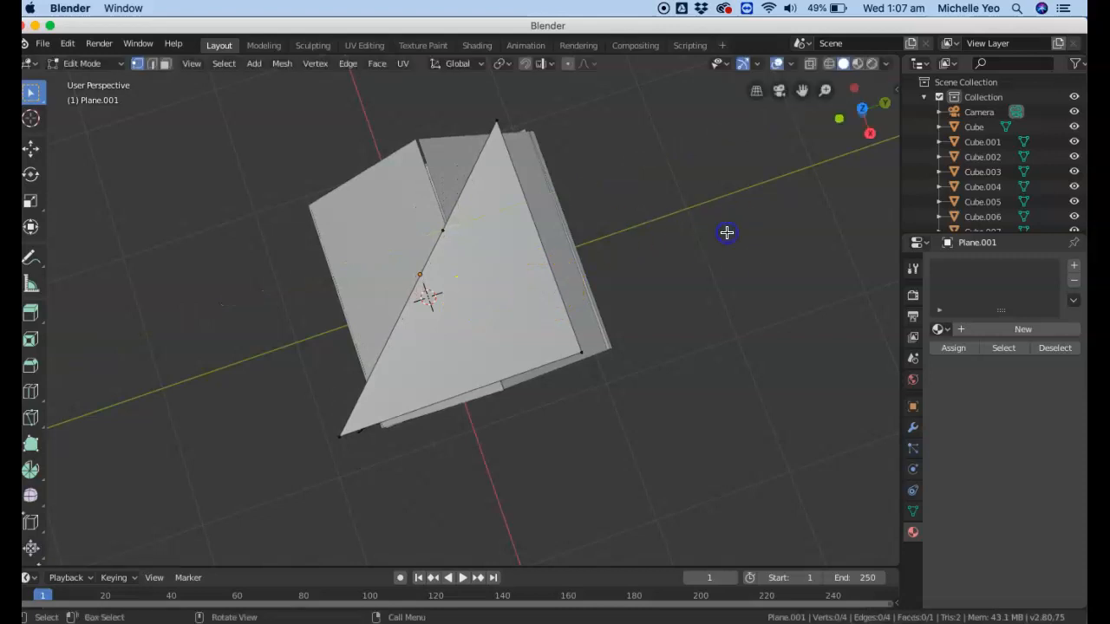
Extrude the triangular face about 0.15 m along its normal and return to Object Mode.
left_click(505, 275)
left_click_drag(861, 113, 834, 497)
left_click(648, 261)
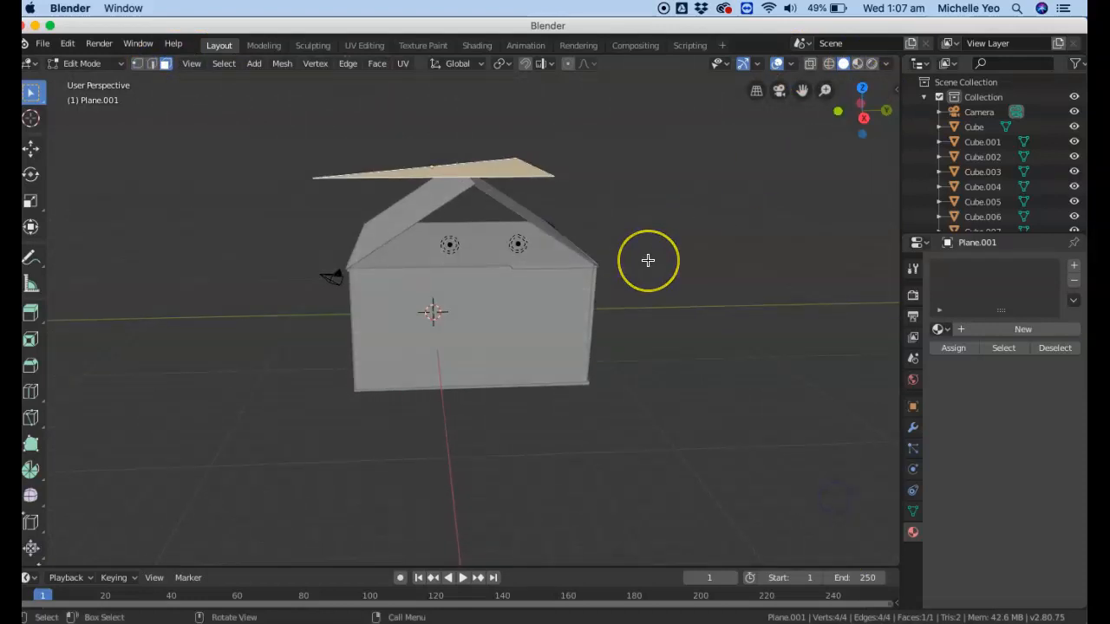
key("e")
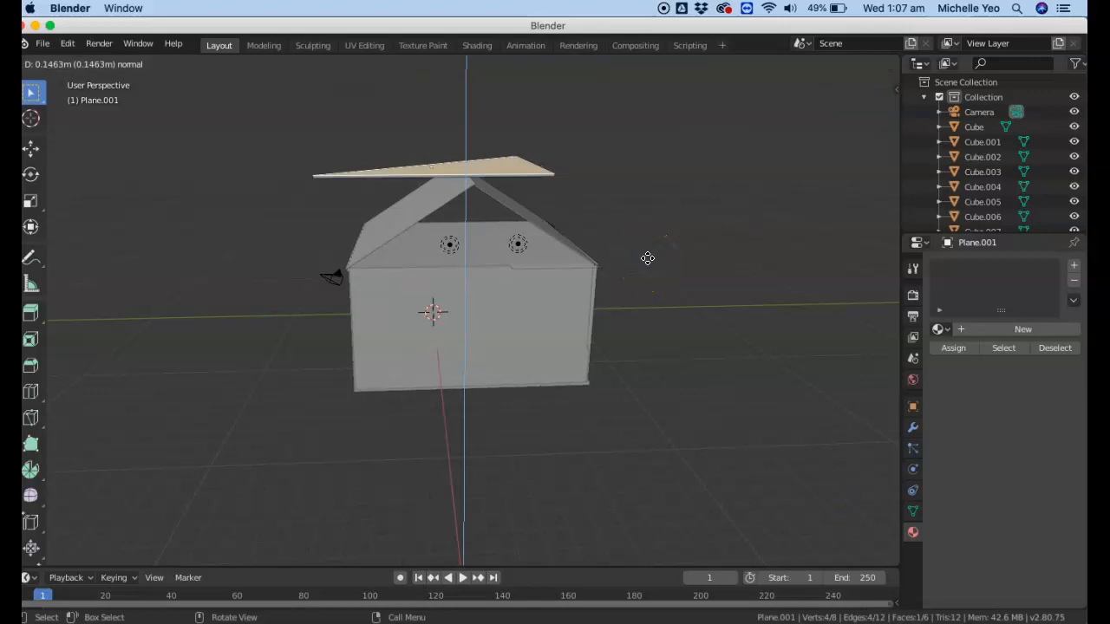
left_click(647, 259)
key("Tab")
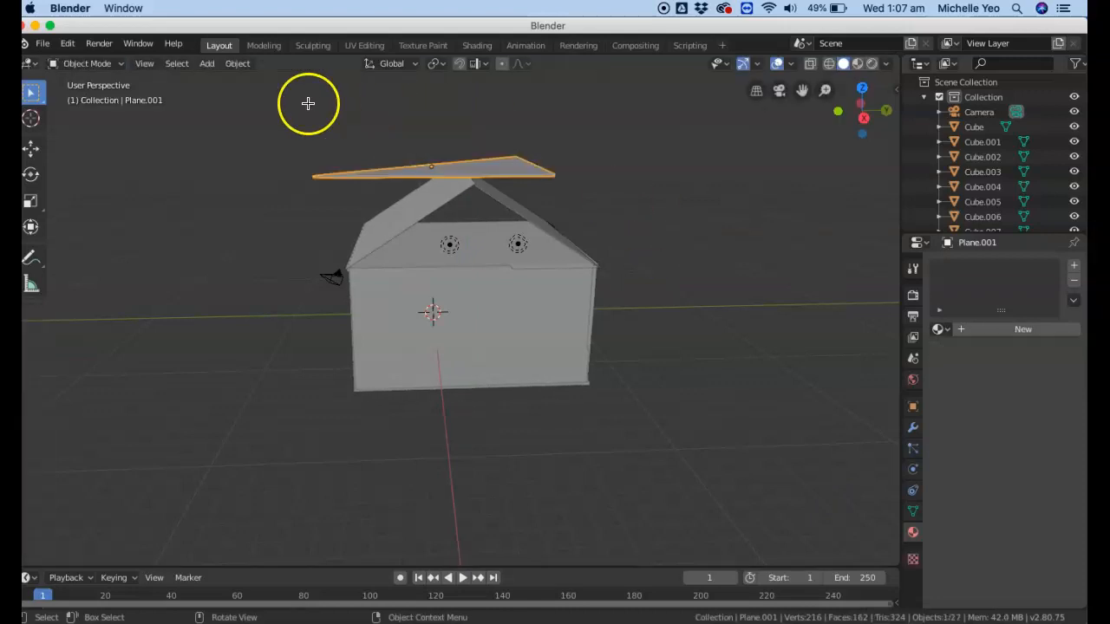
Rotate the triangular panel around Z so its long edge runs parallel to the open gable end.
key("r")
key("z")
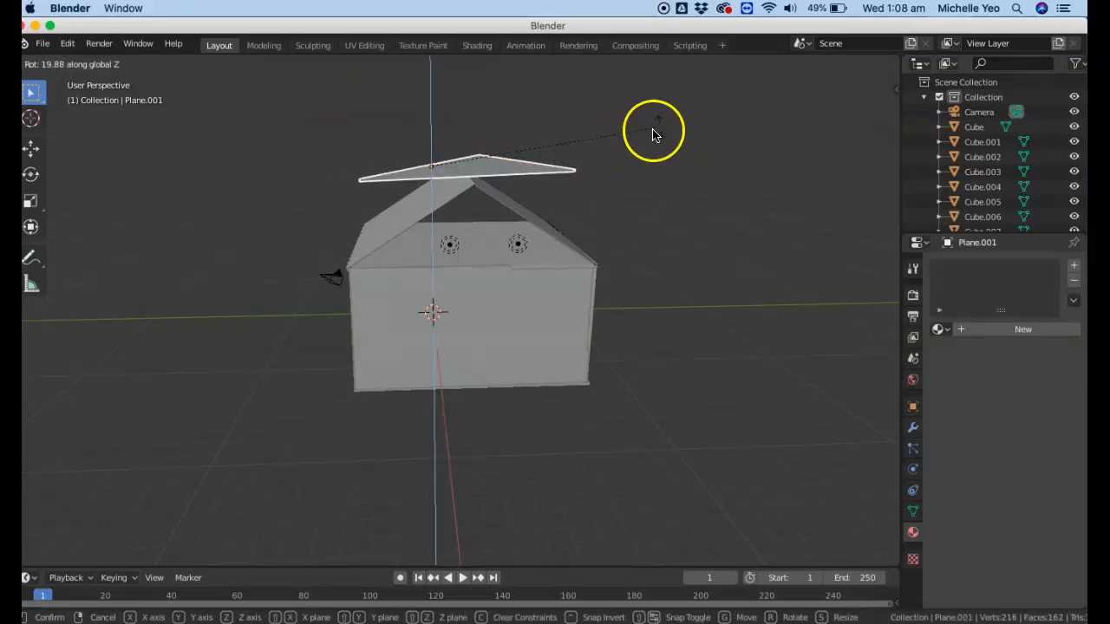
left_click(473, 212)
Try to rotate the triangular panel around the global X axis.
key("r")
key("x")
left_click(473, 196)
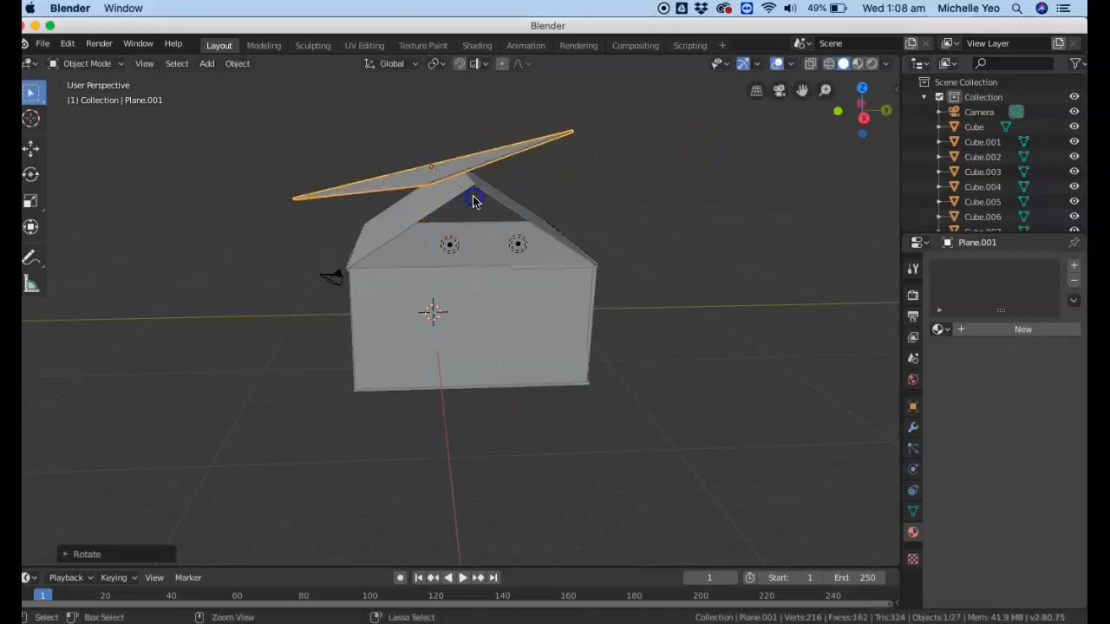
key("super+z")
Rotate the triangular panel around Y to stand it upright and lower it along Z to the top of the walls.
key("r")
key("y")
left_click(472, 111)
key("g")
key("z")
left_click(551, 239)
Rotate the upright triangular panel about -2.3 degrees around X to level its base and move it along X.
key("r")
key("x")
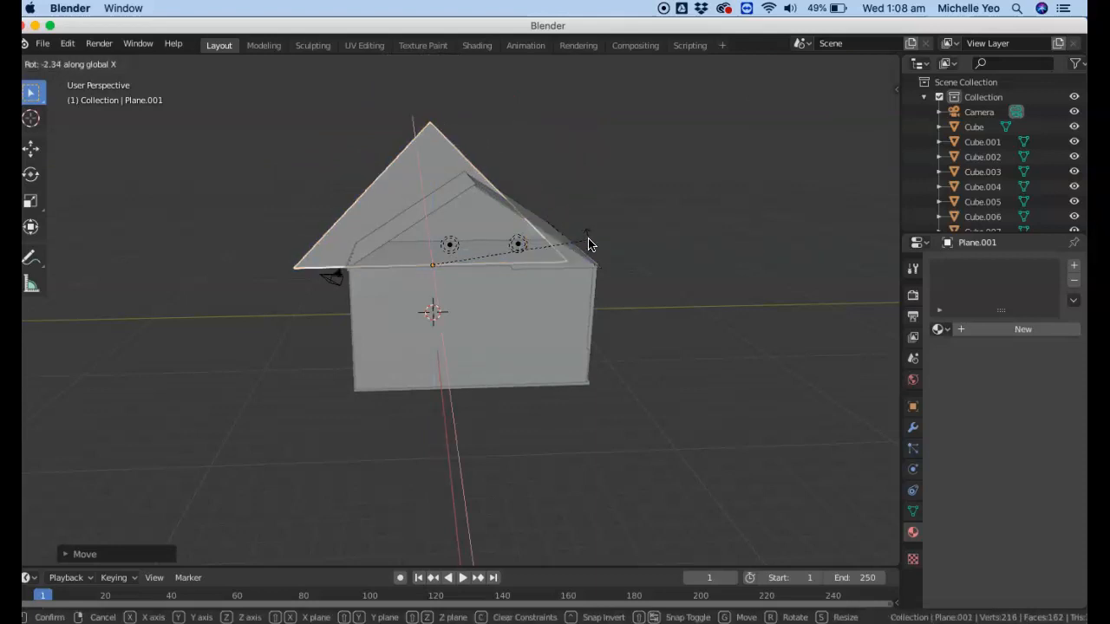
left_click(587, 243)
key("g")
key("x")
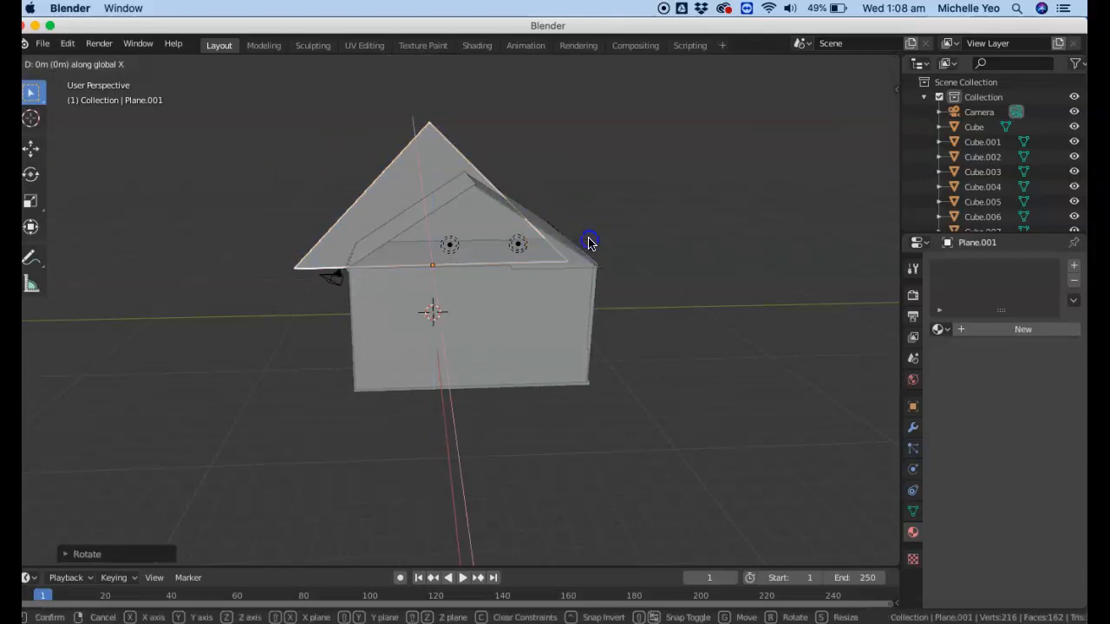
Move the triangular gable panel sideways to centre it over the house and open its mesh for vertex editing.
left_click(632, 240)
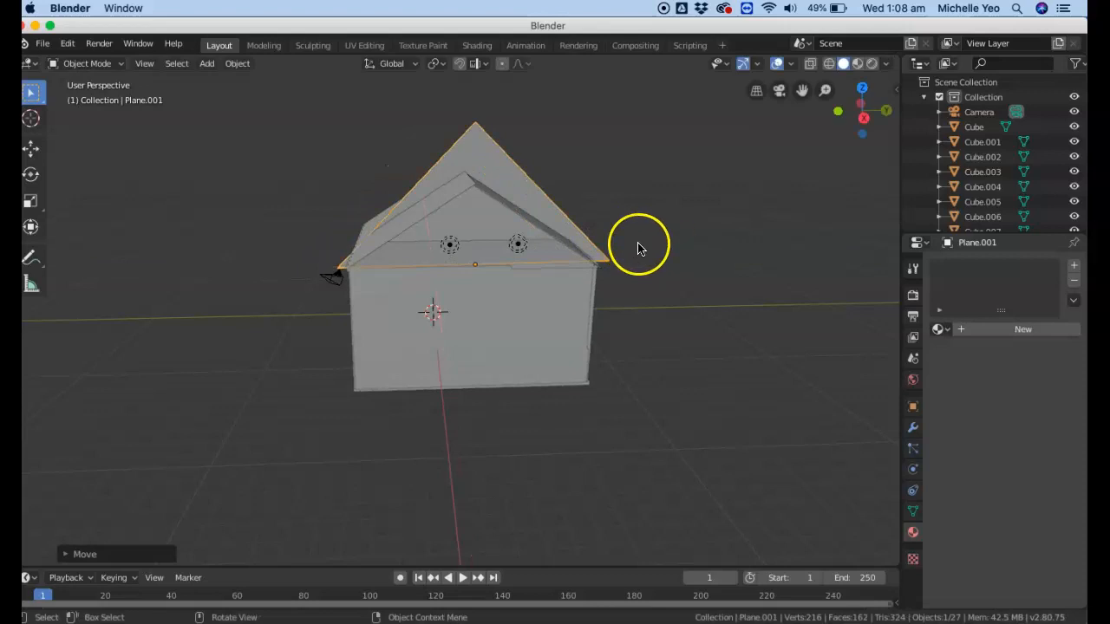
left_click(95, 65)
left_click(107, 95)
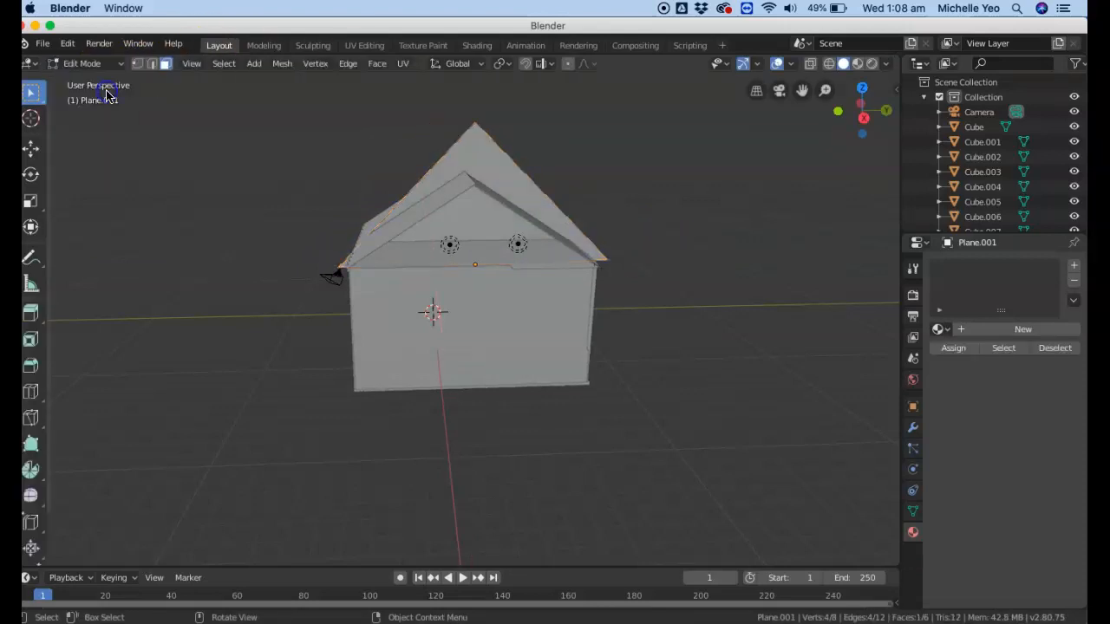
left_click(137, 65)
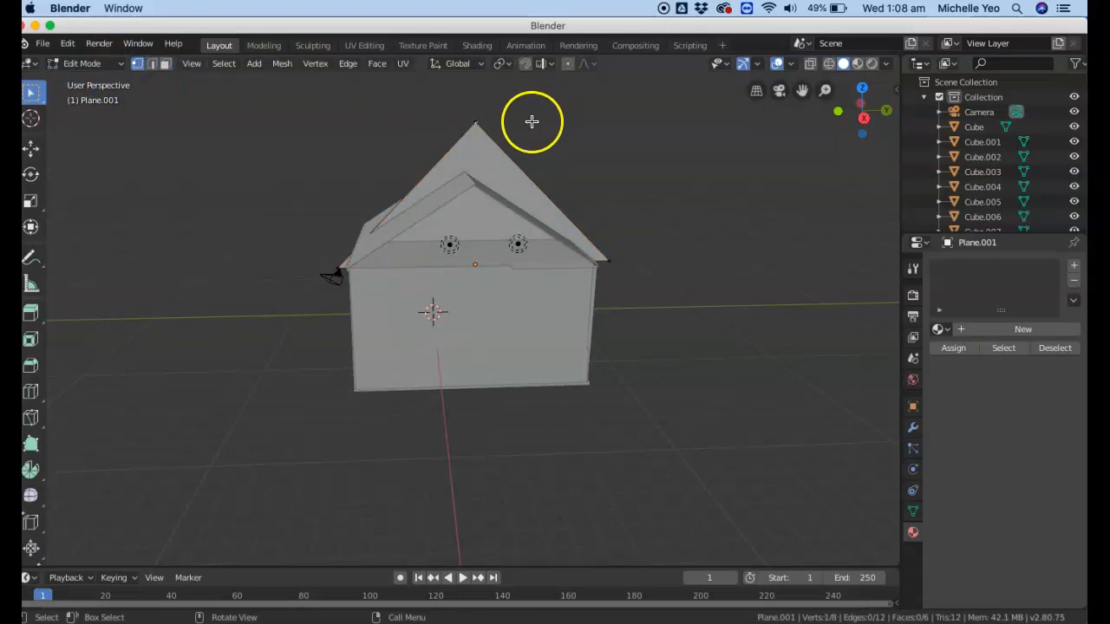
Try to lower a single apex vertex of the gable panel along Z, and undo the move.
key("g")
key("z")
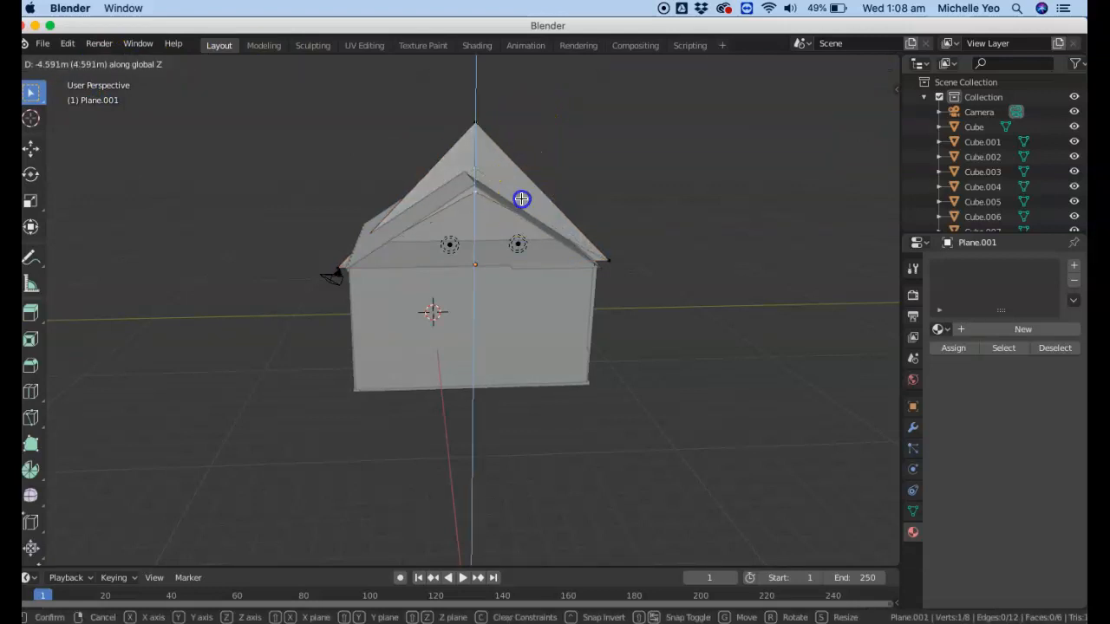
left_click(520, 196)
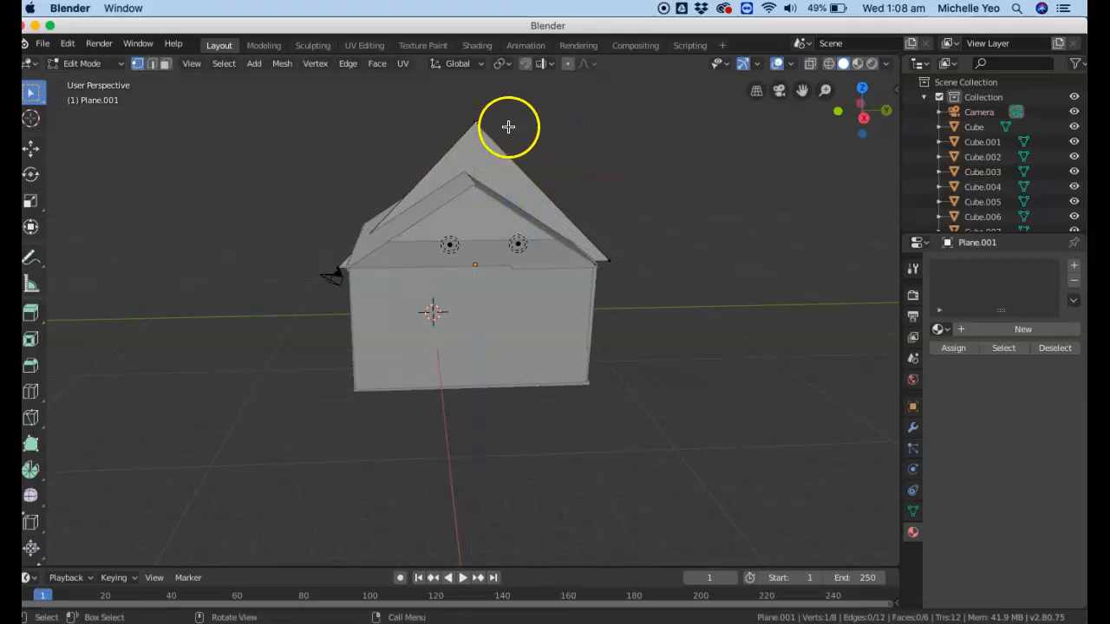
left_click_drag(879, 106, 868, 206)
scroll(482, 182, "up", 3)
scroll(482, 182, "down", 1)
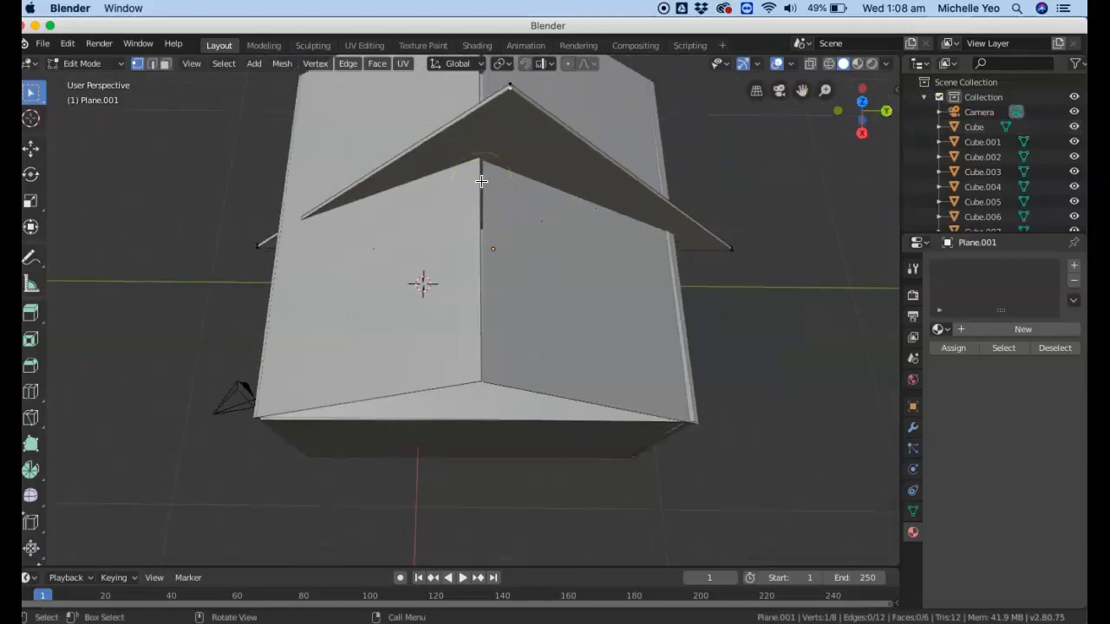
left_click(514, 99)
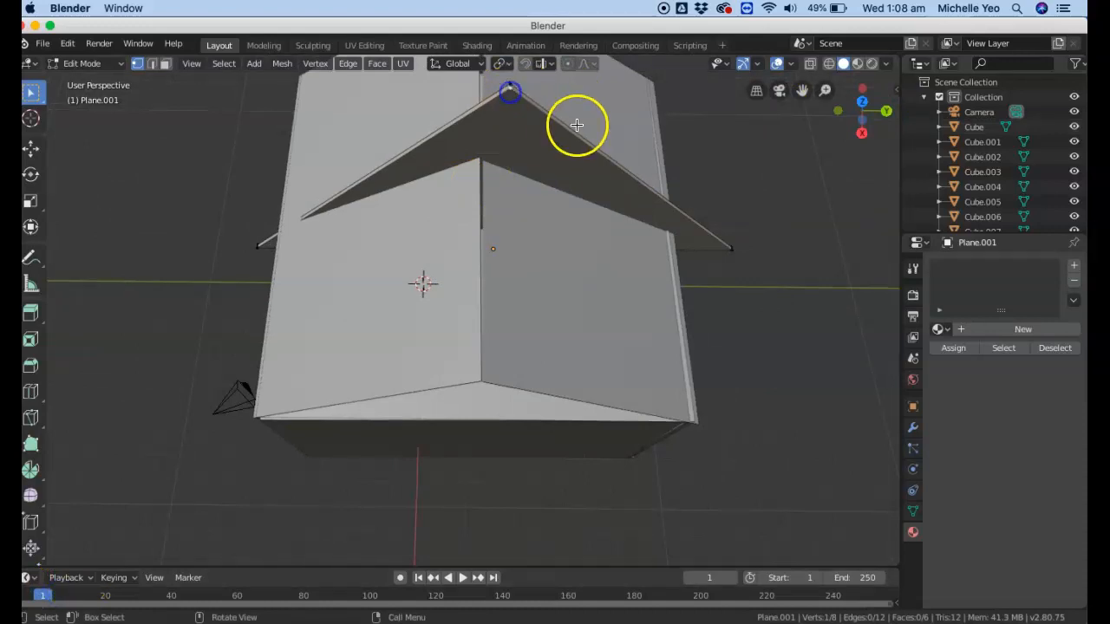
left_click_drag(577, 124, 570, 151)
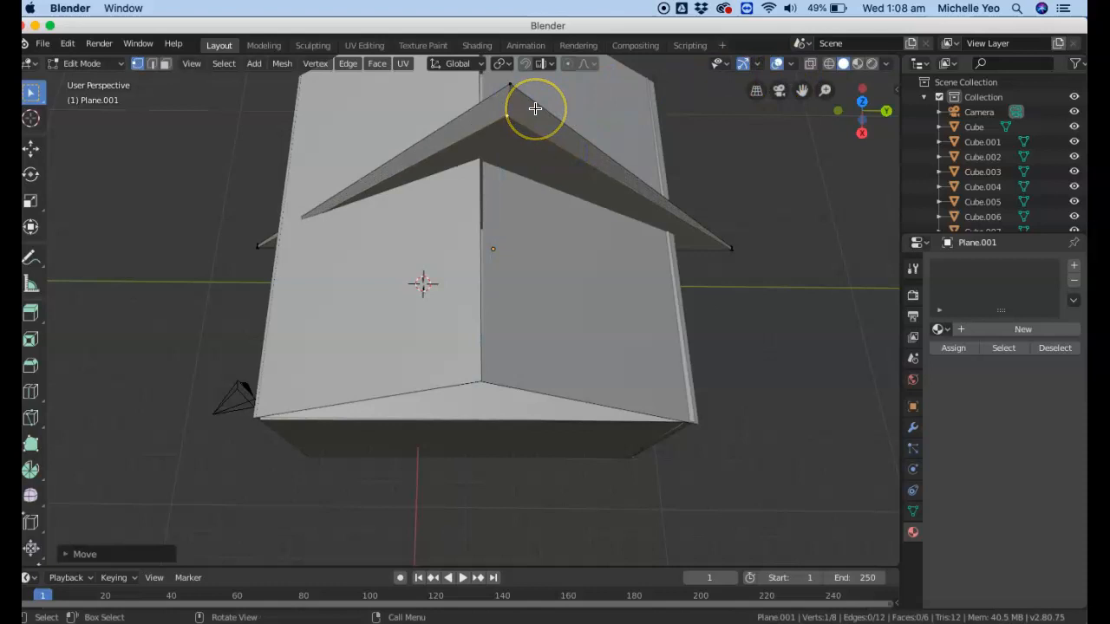
key("ctrl+z")
Select both apex vertices of the gable panel, lower them along Z towards the roof ridge, and return to Object Mode.
left_click(511, 80)
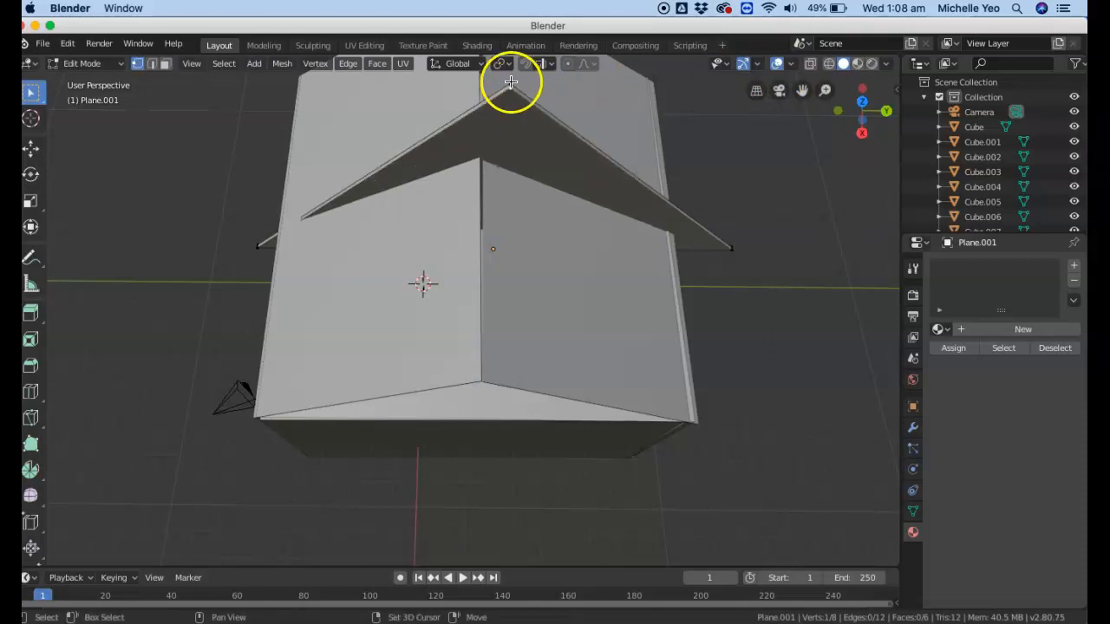
left_click(625, 124)
key("g")
key("z")
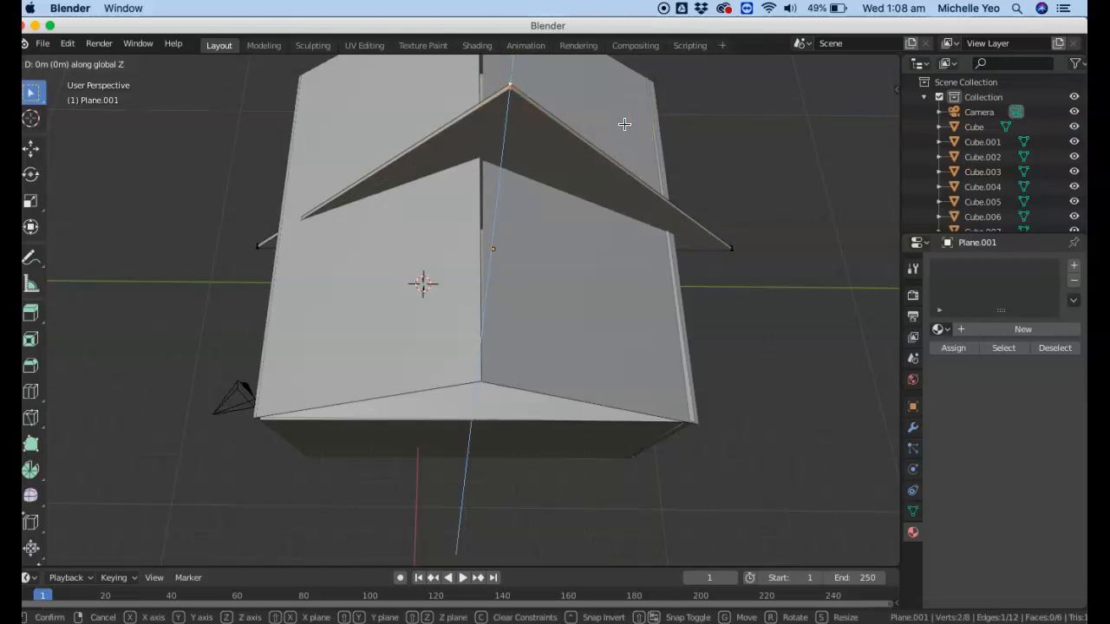
left_click(611, 170)
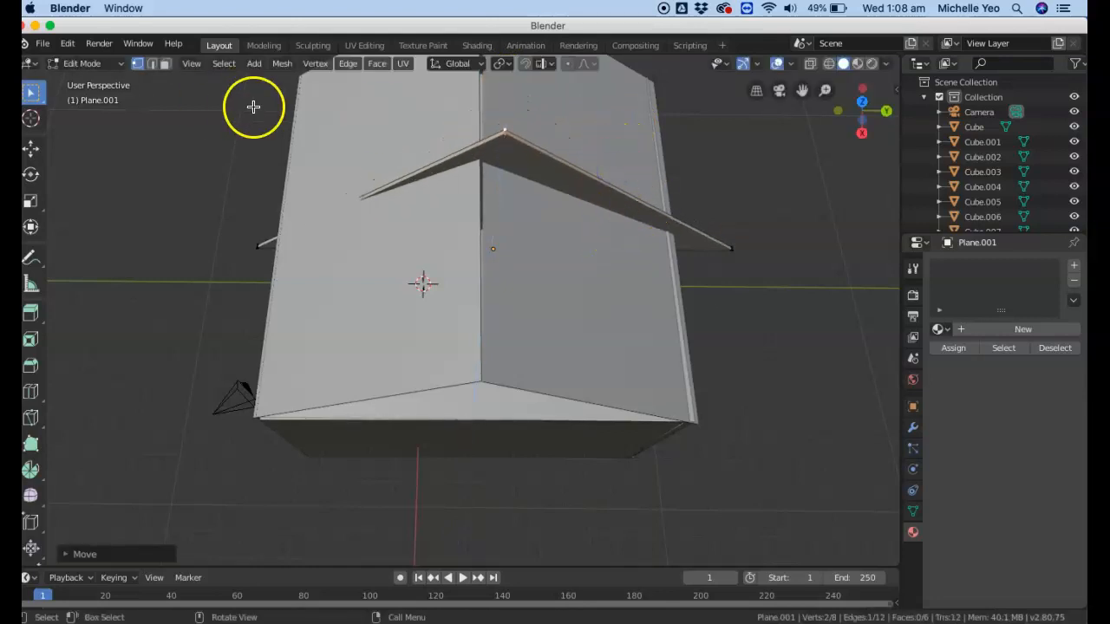
key("Tab")
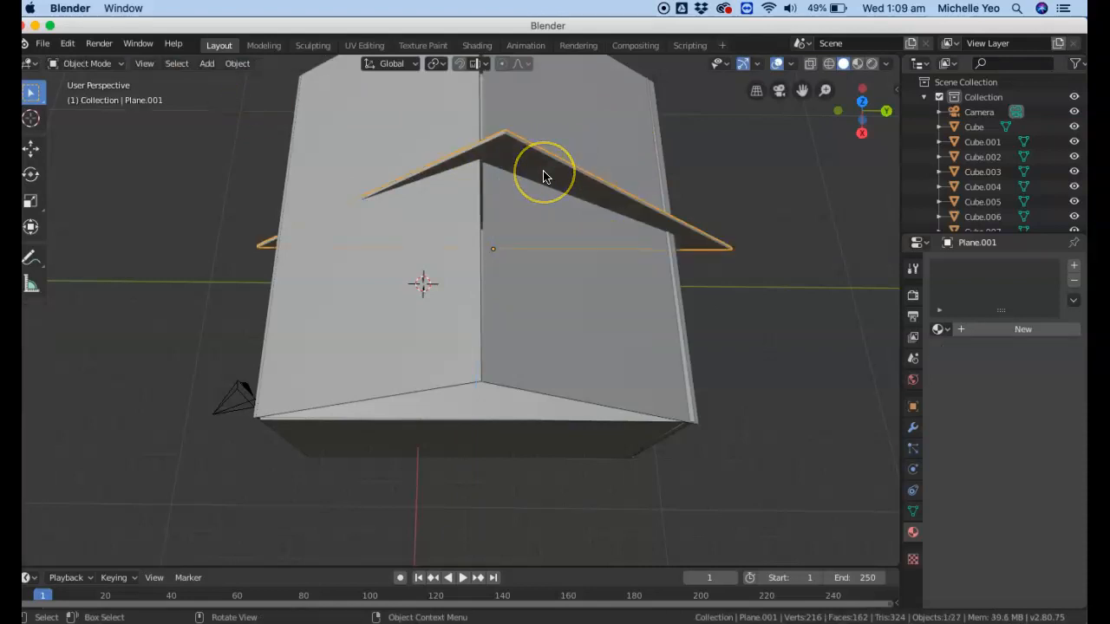
Move the gable panel about 7.4 m along X to the front end of the roof.
key("g")
key("x")
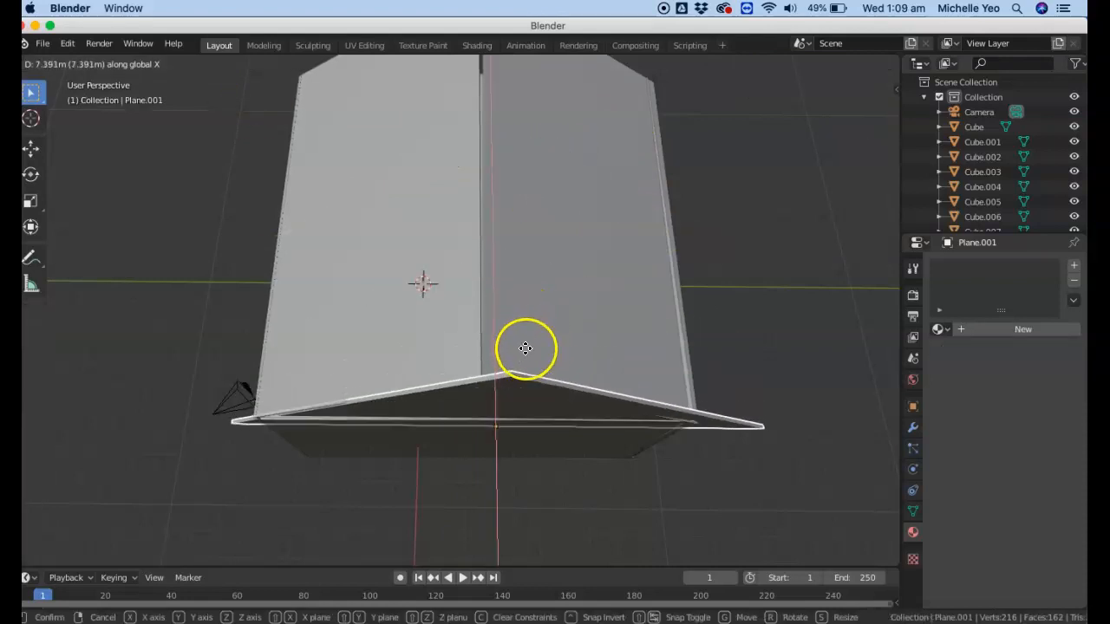
left_click(525, 348)
left_click_drag(879, 113, 849, 153)
Scale the gable panel down along Z and adjust its position along X at the front of the roof.
key("s")
key("z")
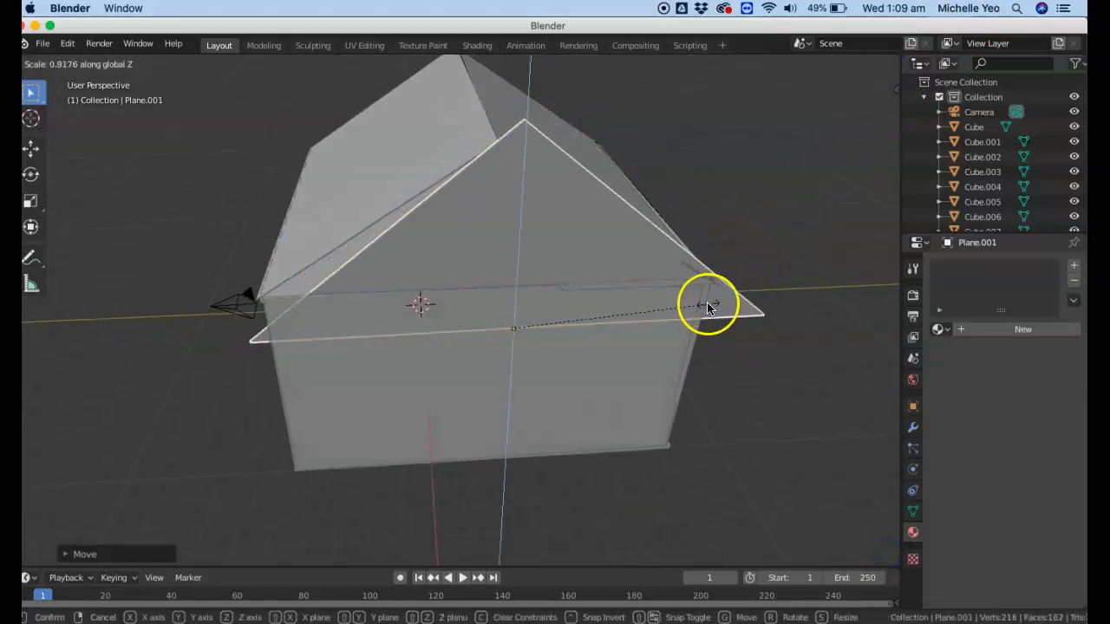
left_click(662, 297)
key("g")
key("x")
left_click(661, 298)
Shift the gable panel along Y to centre it under the ridge, and raise it along Z onto the wall's upper edge.
key("g")
key("y")
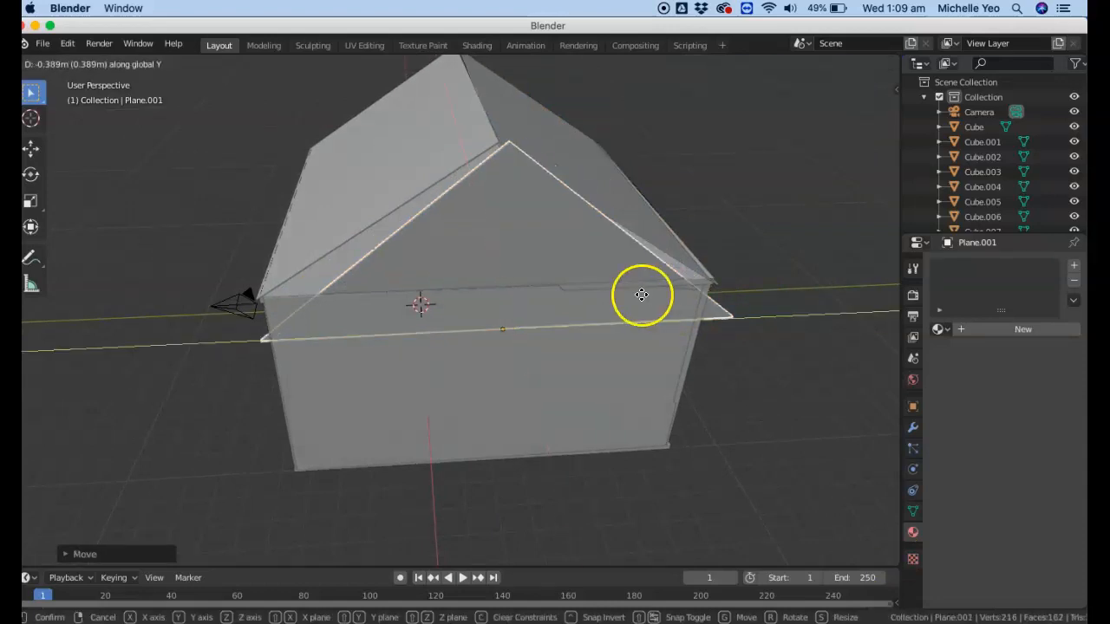
left_click(640, 296)
key("g")
key("z")
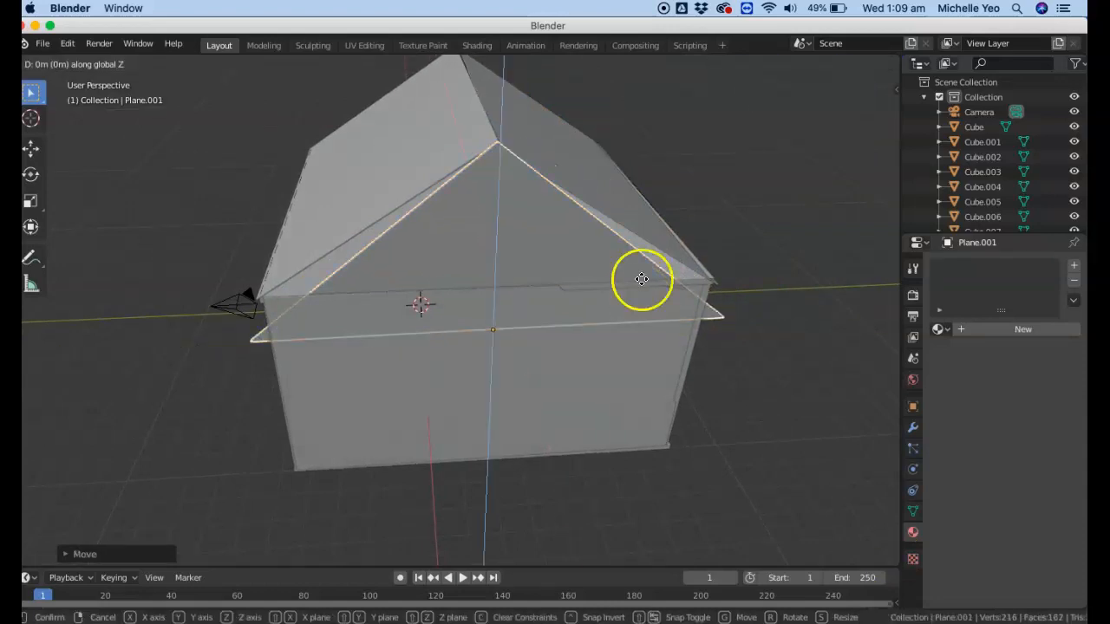
left_click(648, 257)
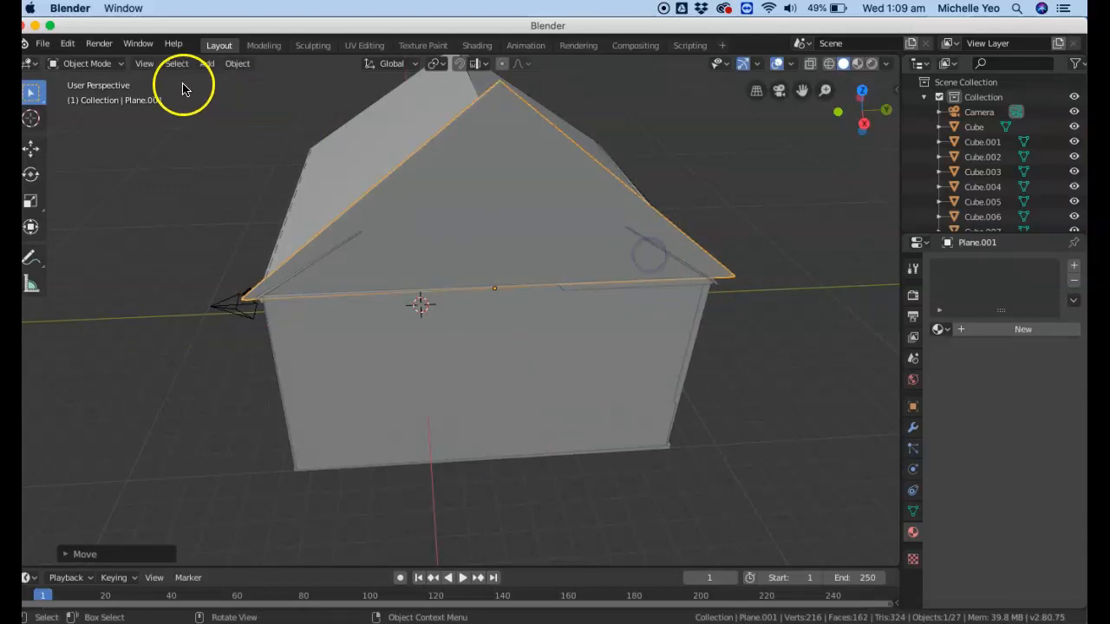
In Edit Mode, select both apex vertices of the gable panel and lower them along Z to match the roof peak.
left_click(104, 63)
left_click(111, 98)
left_click_drag(842, 112, 736, 183)
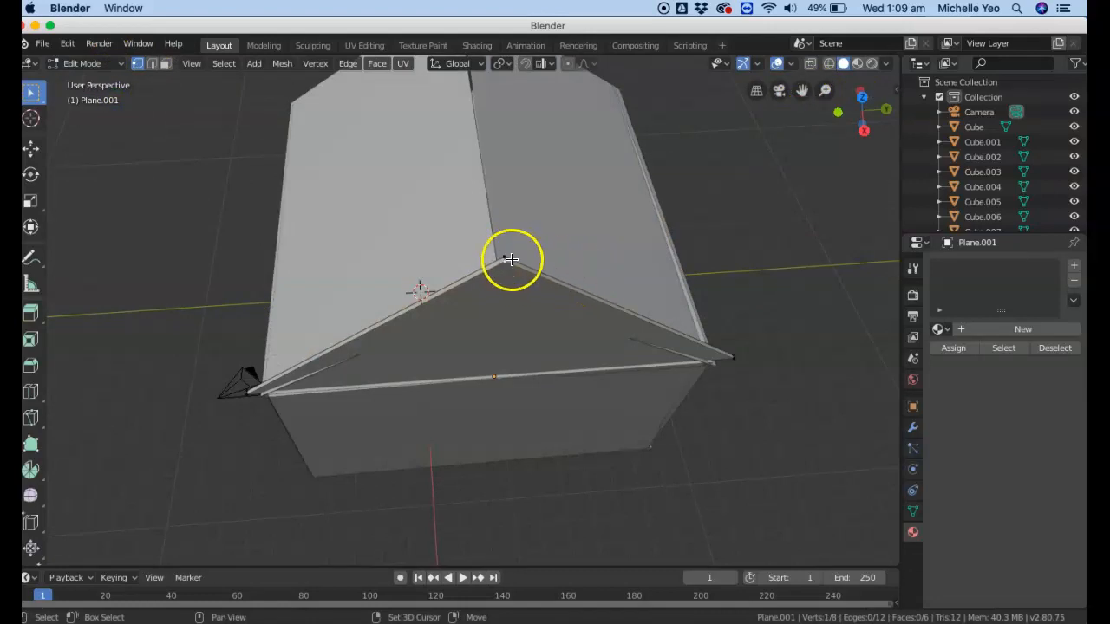
key("g")
key("z")
right_click(570, 258)
left_click(510, 254)
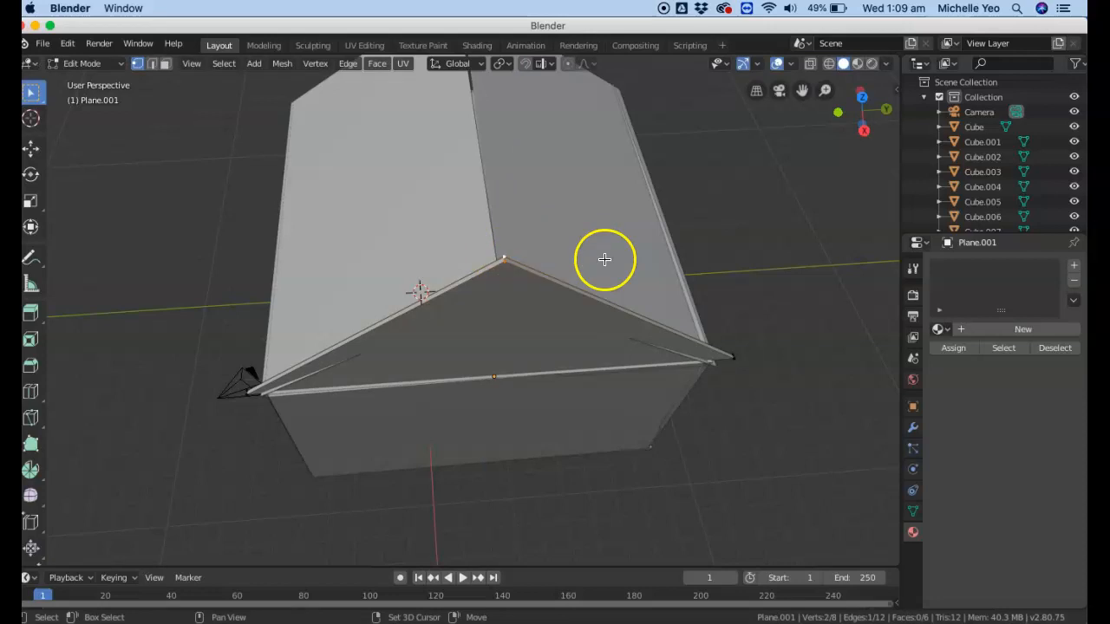
key("g")
key("z")
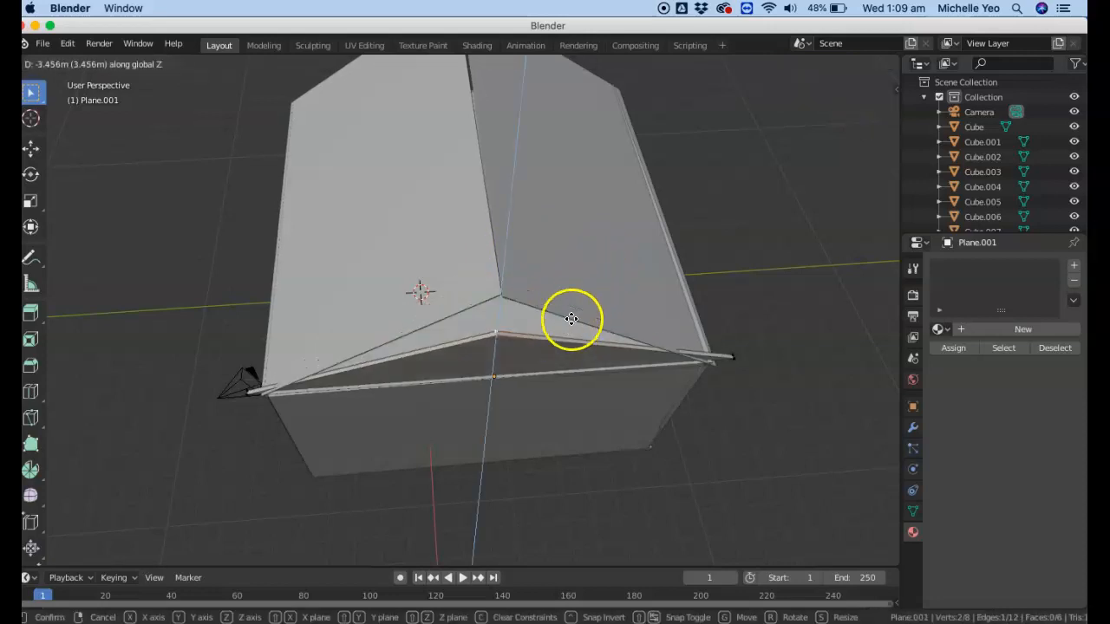
left_click(578, 298)
left_click_drag(870, 100, 870, 557)
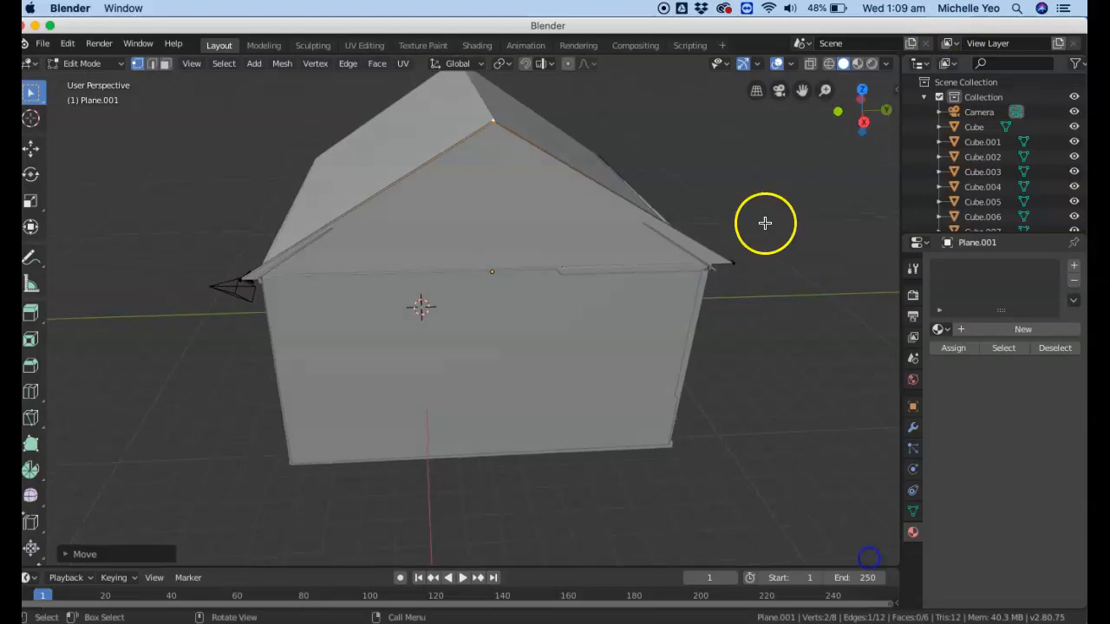
left_click(734, 261)
key("g")
key("x")
left_click(786, 278)
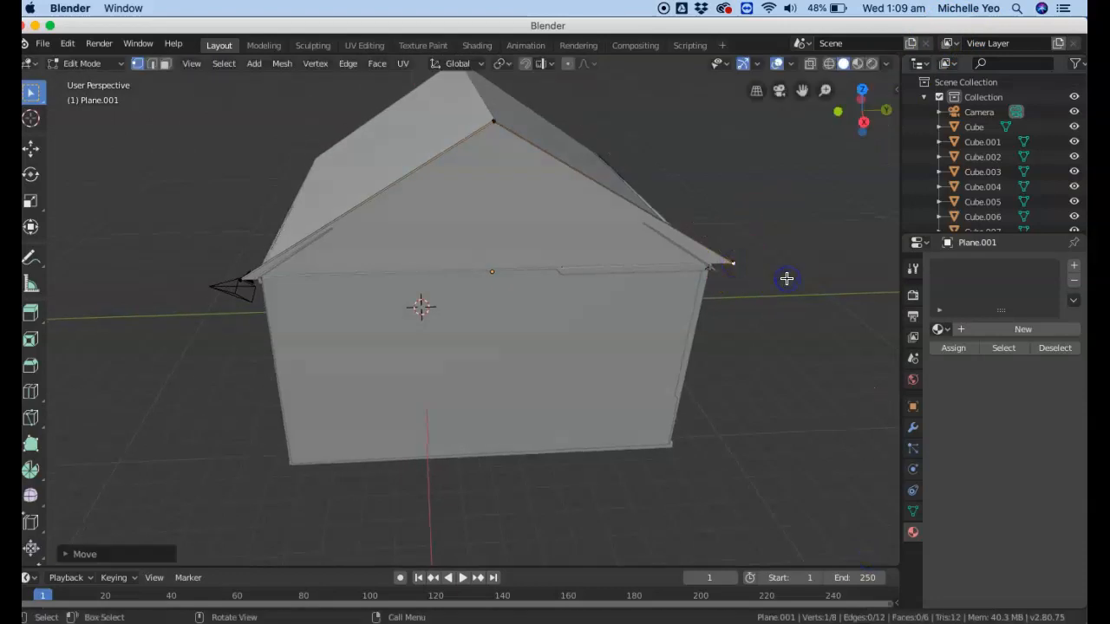
Select both vertices at the gable panel's +Y corner and move them inward along Y to the roof's eave.
left_click_drag(870, 119, 838, 175)
left_click(719, 366)
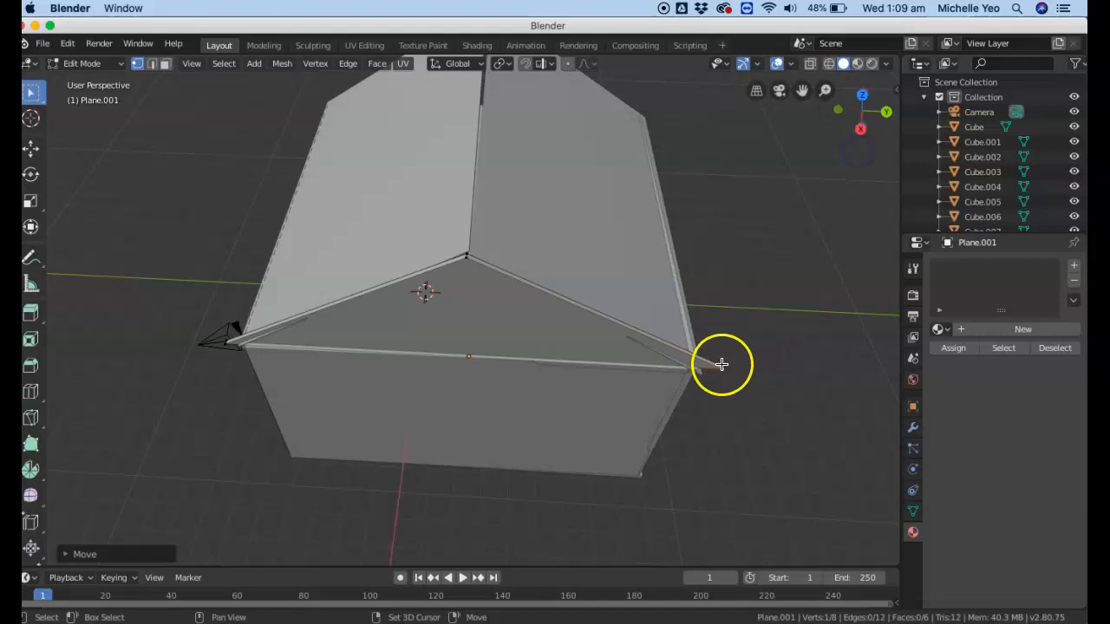
key("g")
key("y")
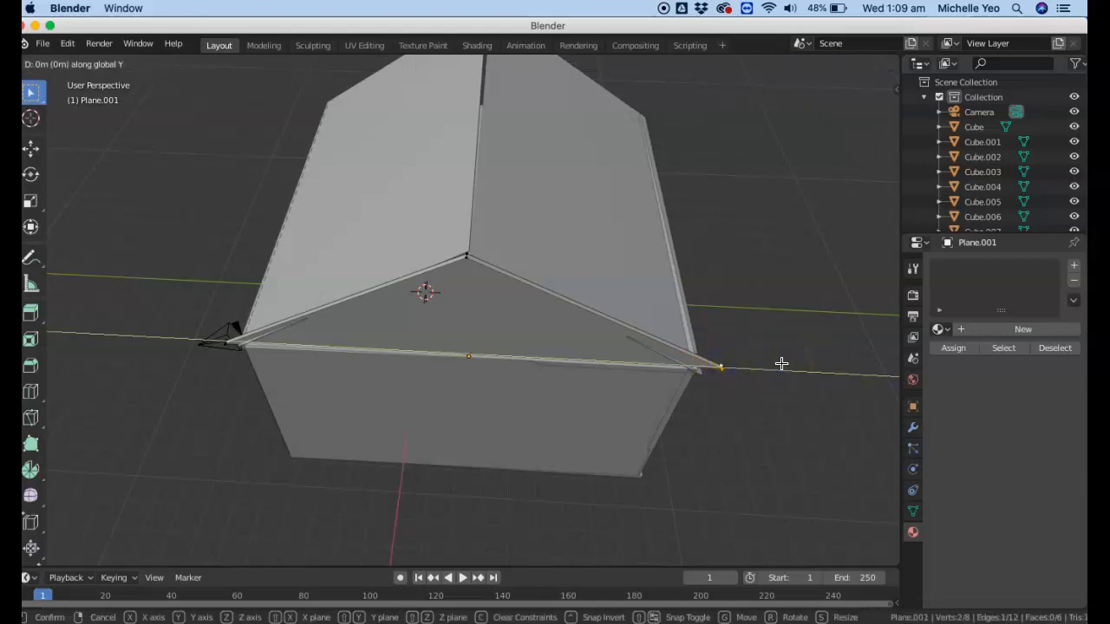
left_click(756, 362)
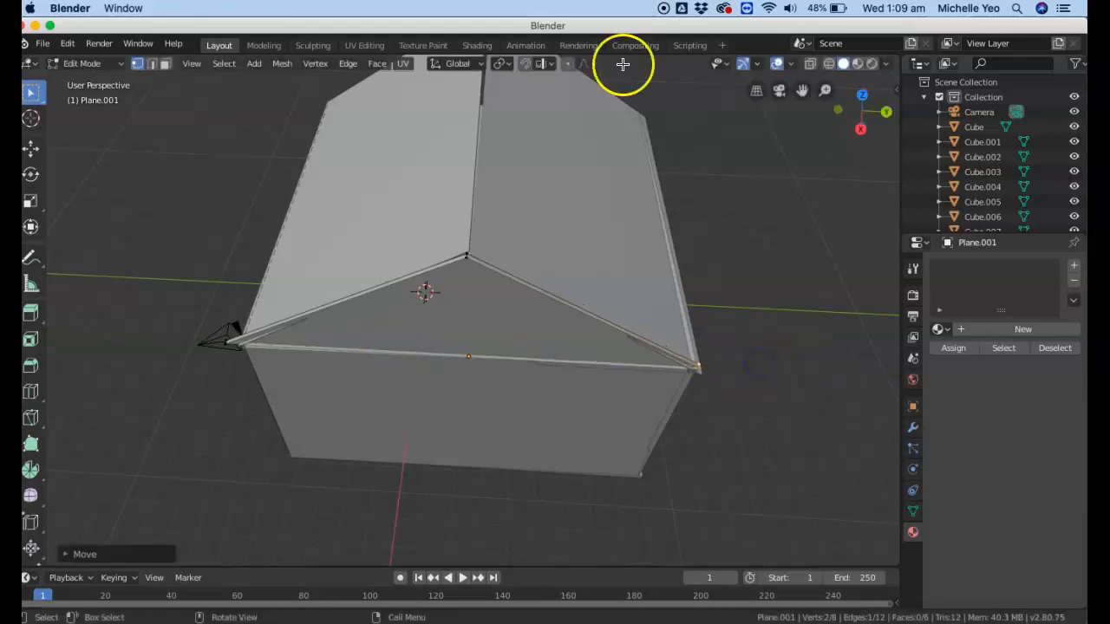
Move both vertices at the panel's opposite corner about 0.72 m inward along Y, and return to Object Mode.
left_click_drag(842, 99, 876, 128)
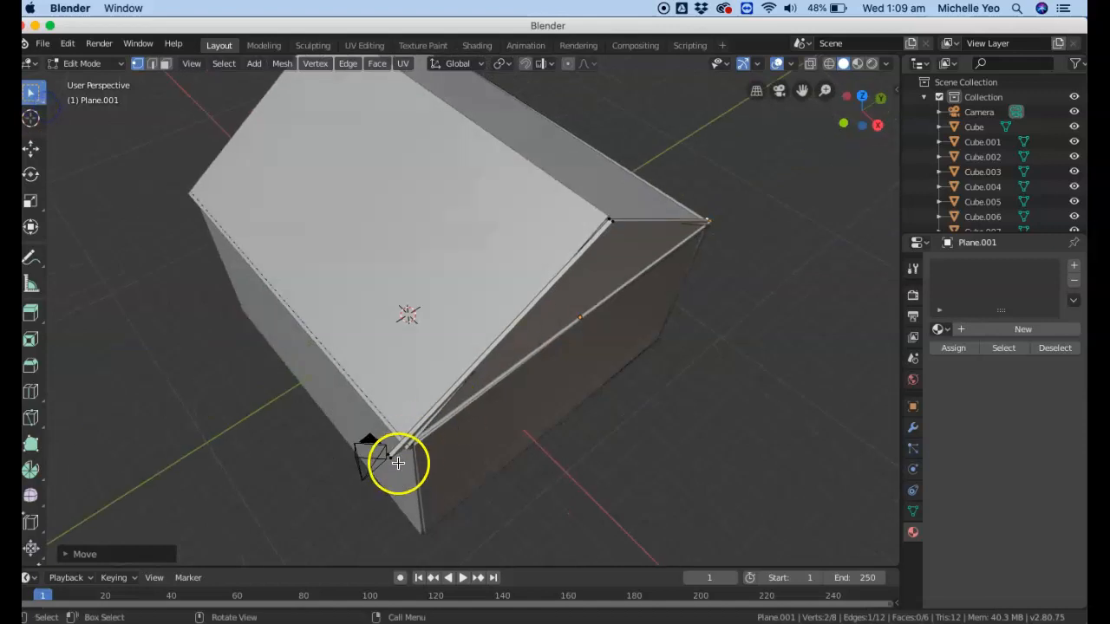
left_click(393, 457)
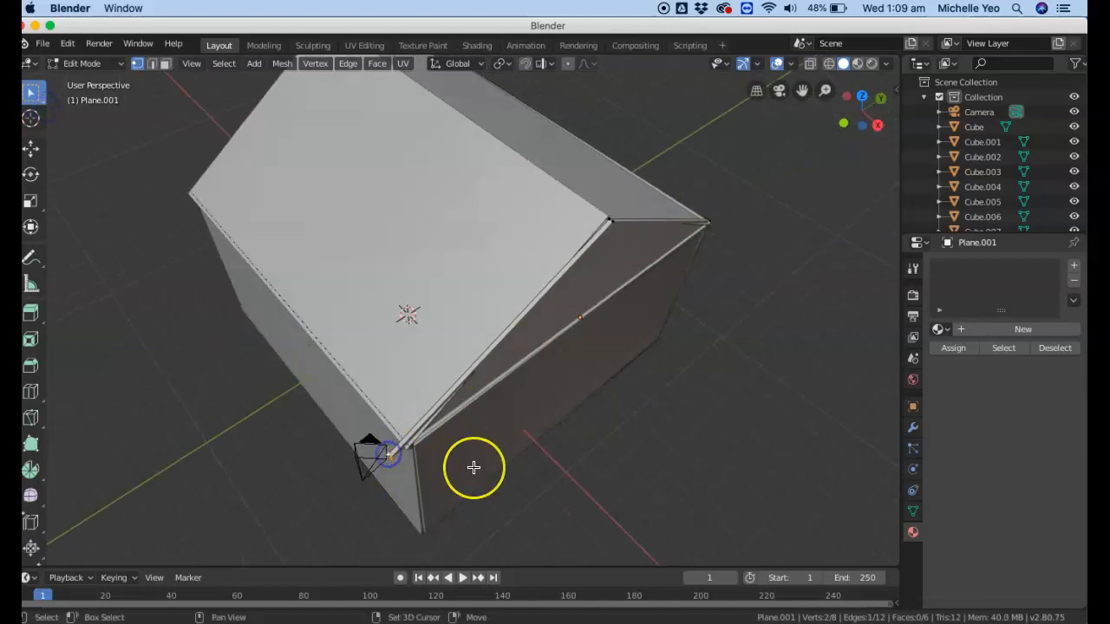
key("g")
key("y")
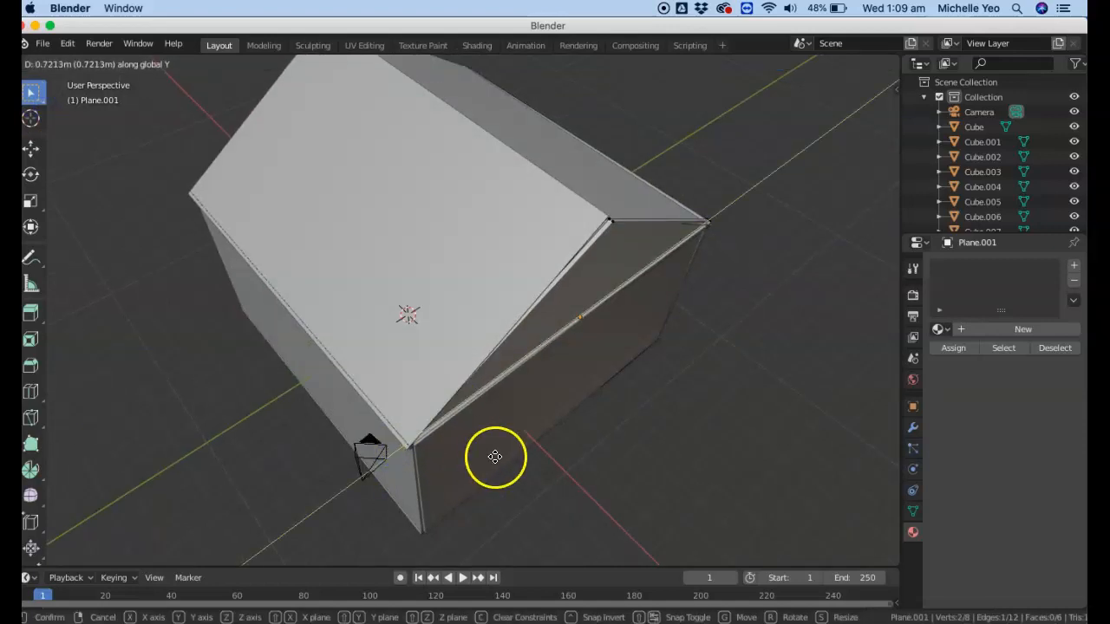
left_click(495, 457)
left_click_drag(885, 94, 784, 63)
left_click(120, 64)
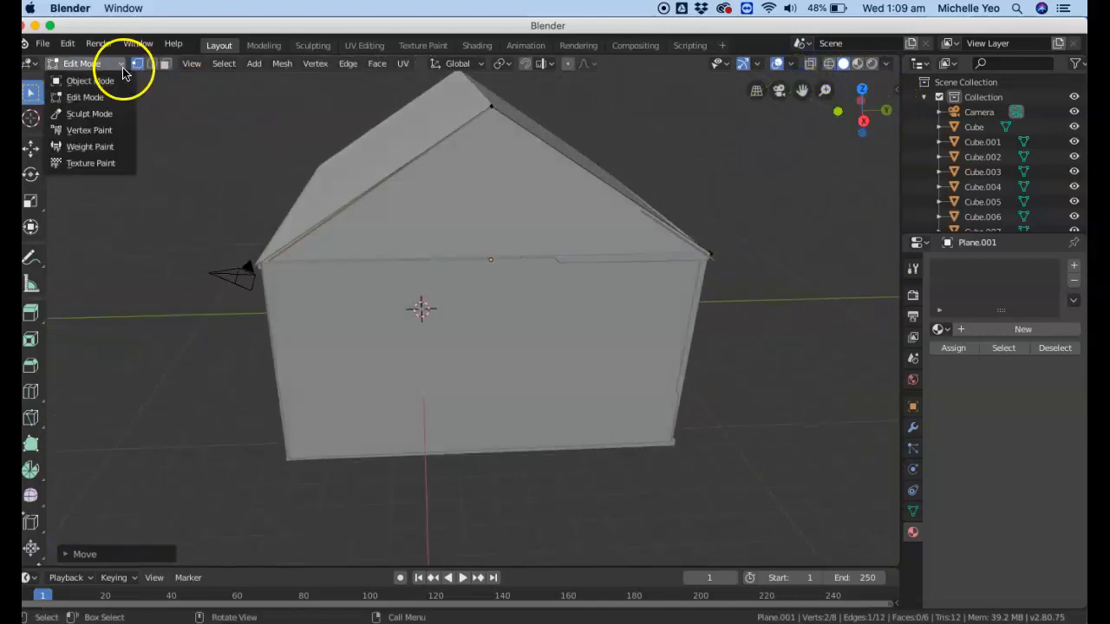
left_click(102, 81)
Duplicate the gable panel and move the copy along X to the rear end of the roof.
key("shift+d")
right_click(620, 169)
key("g")
key("x")
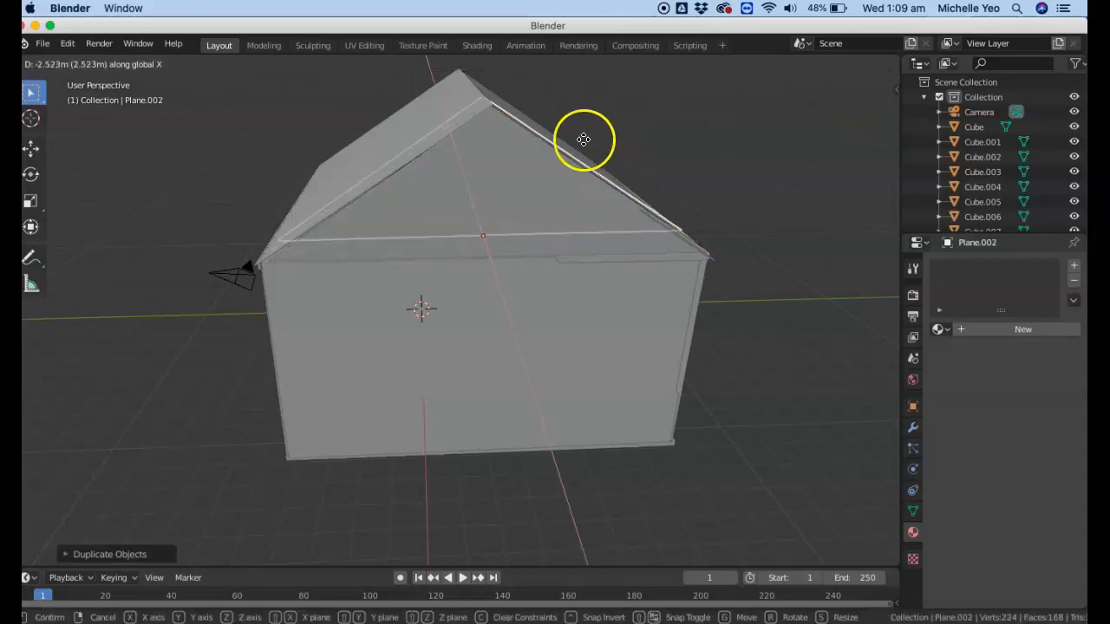
left_click(521, 90)
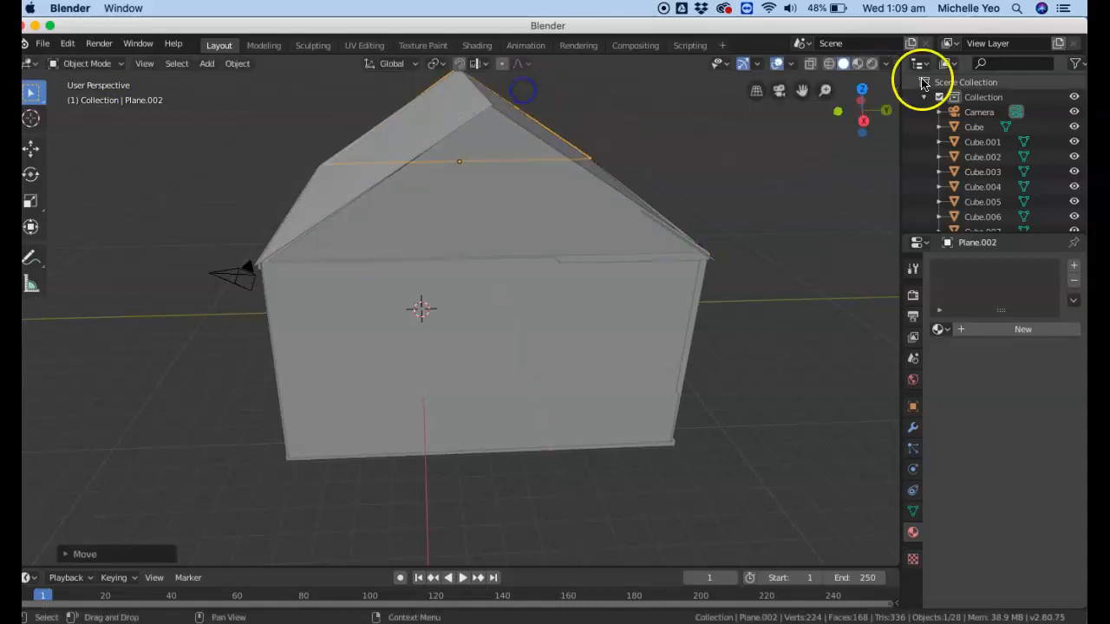
Align the duplicated panel with the rear gable opening, shift it about 0.86 m along X against the roof, and deselect it.
left_click_drag(855, 104, 482, 271)
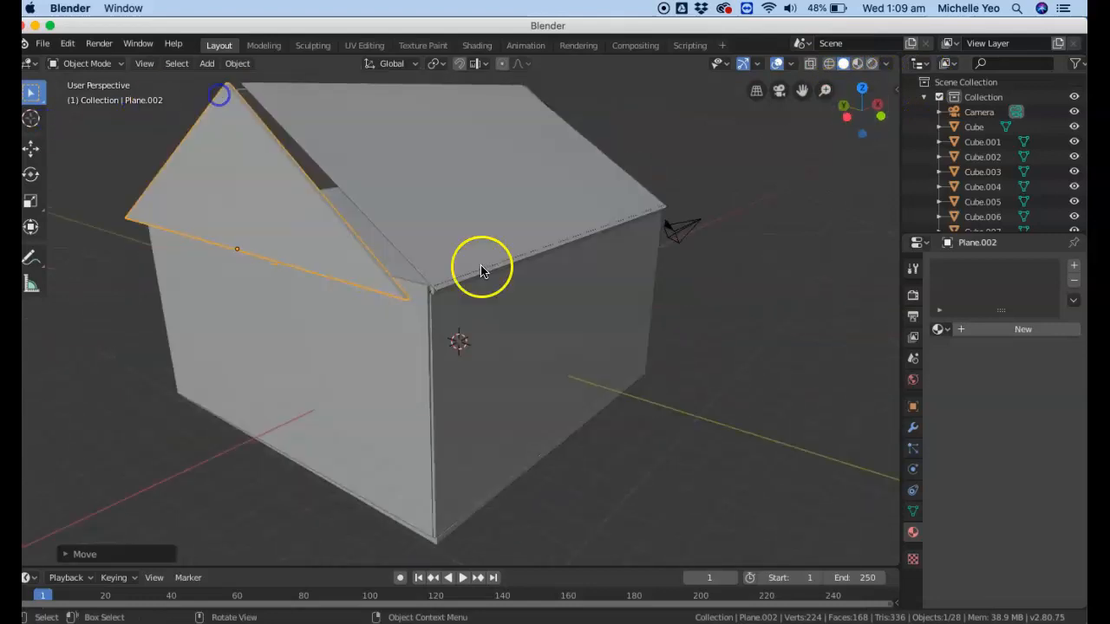
key("g")
left_click(468, 271)
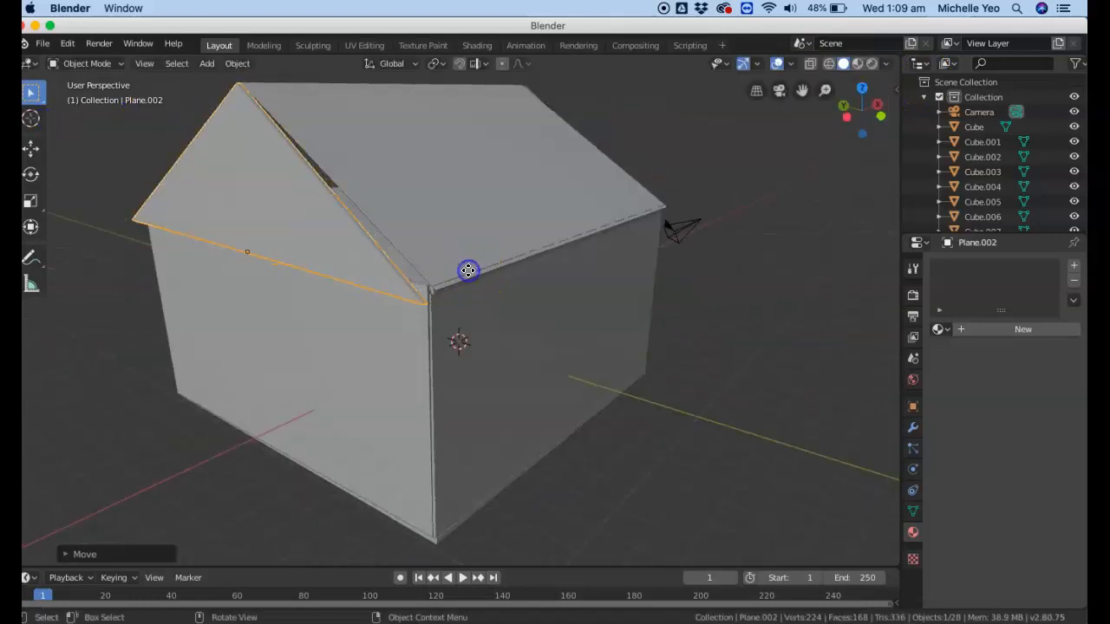
key("g")
key("x")
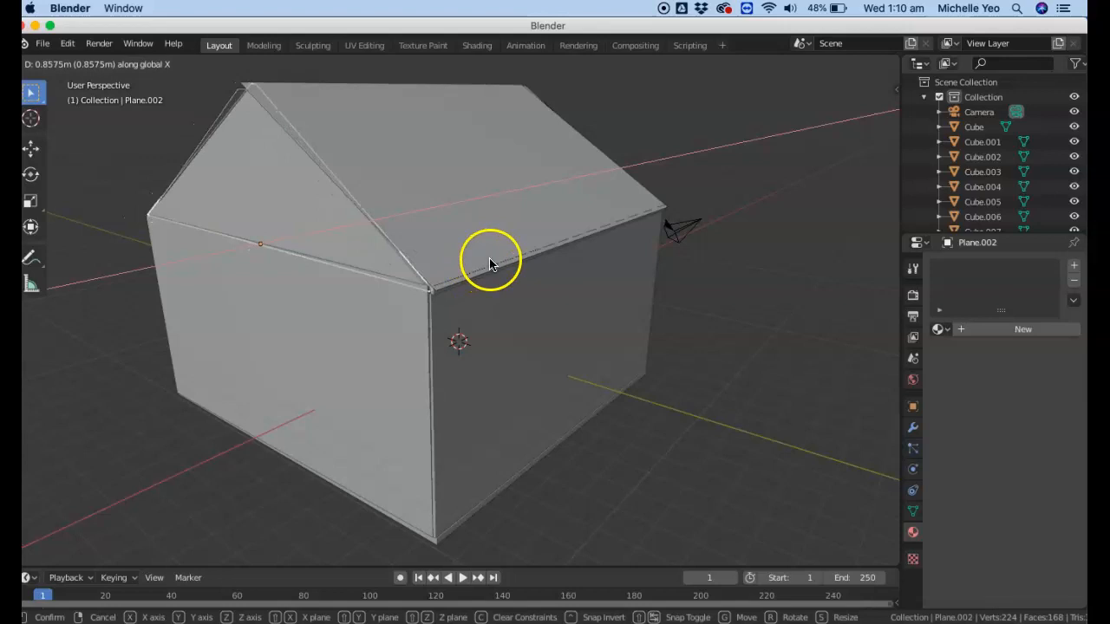
left_click(489, 264)
left_click_drag(879, 119, 842, 149)
left_click(798, 237)
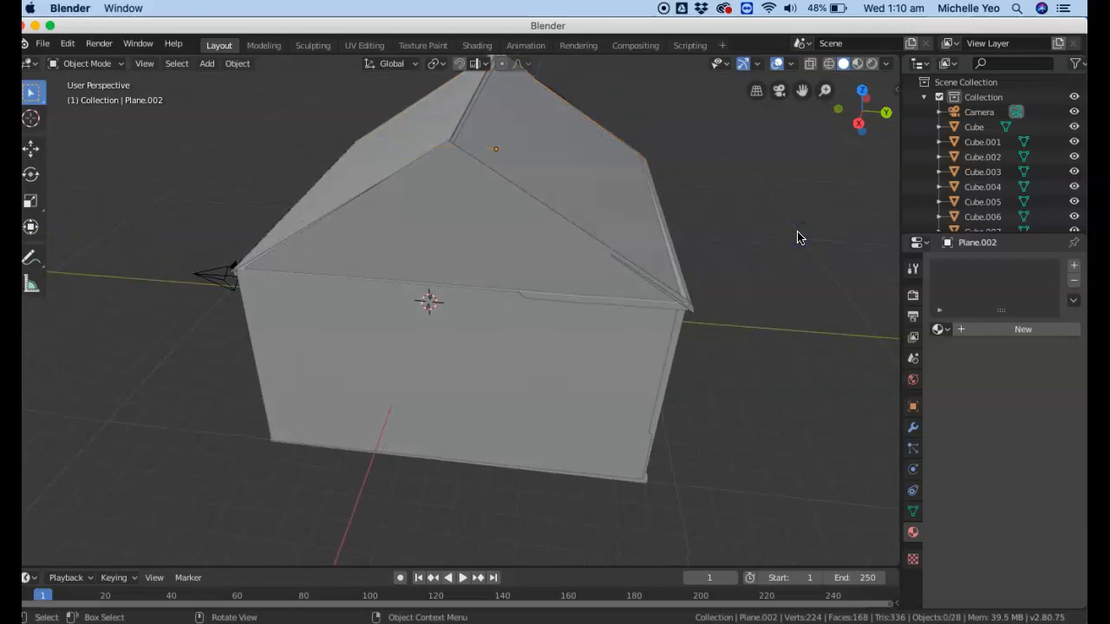
Clear the selection and enlarge the timeline area beneath the 3D viewport.
scroll(798, 237, "down", 3)
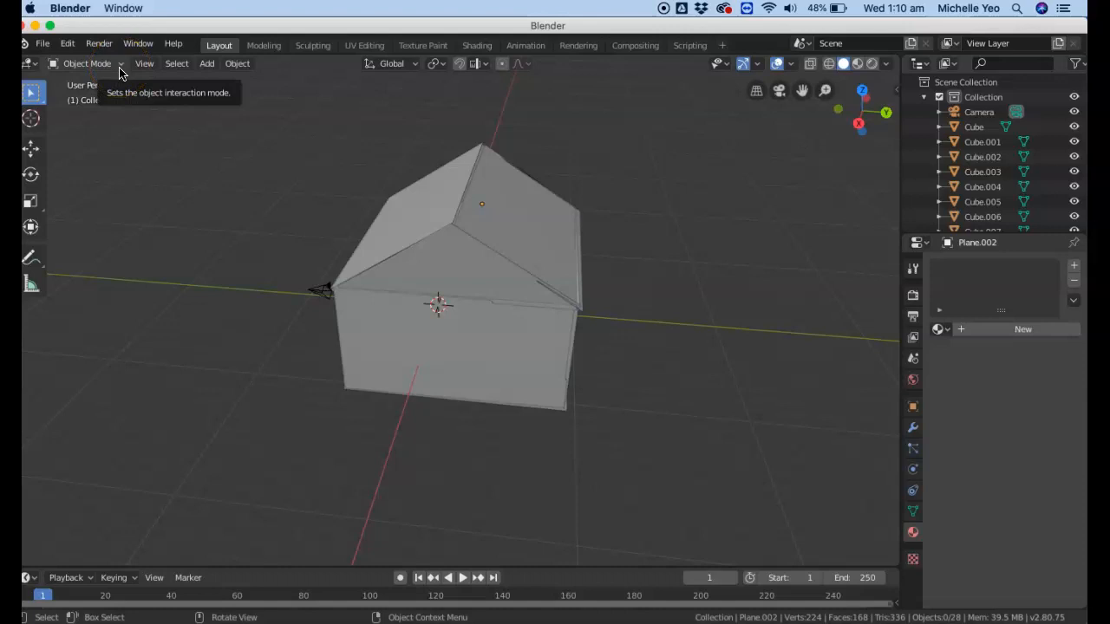
left_click(414, 258)
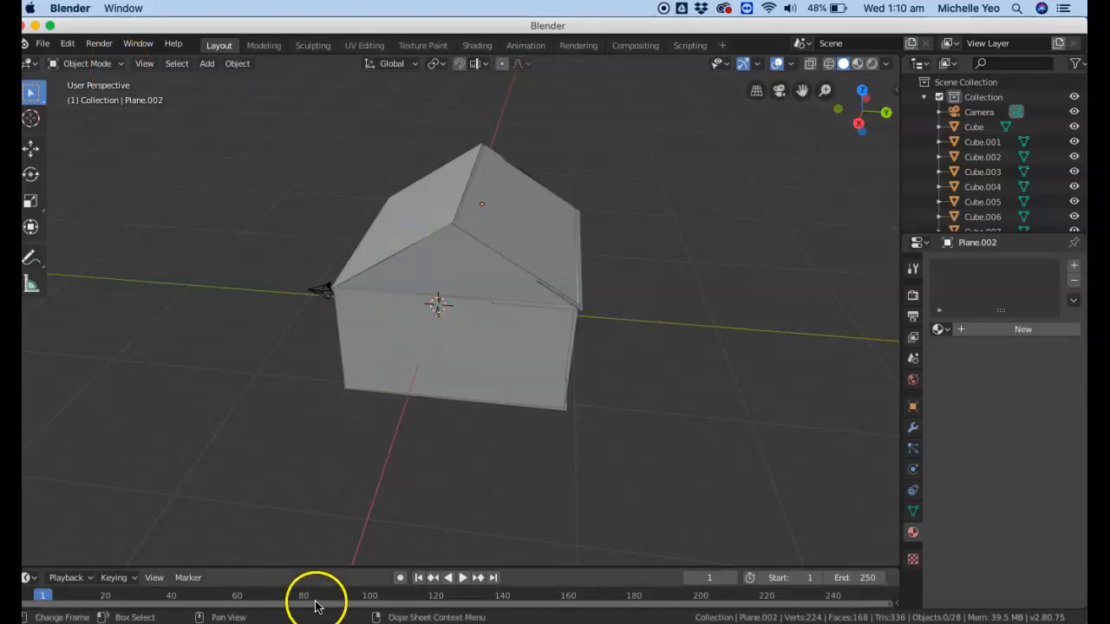
left_click_drag(343, 568, 372, 505)
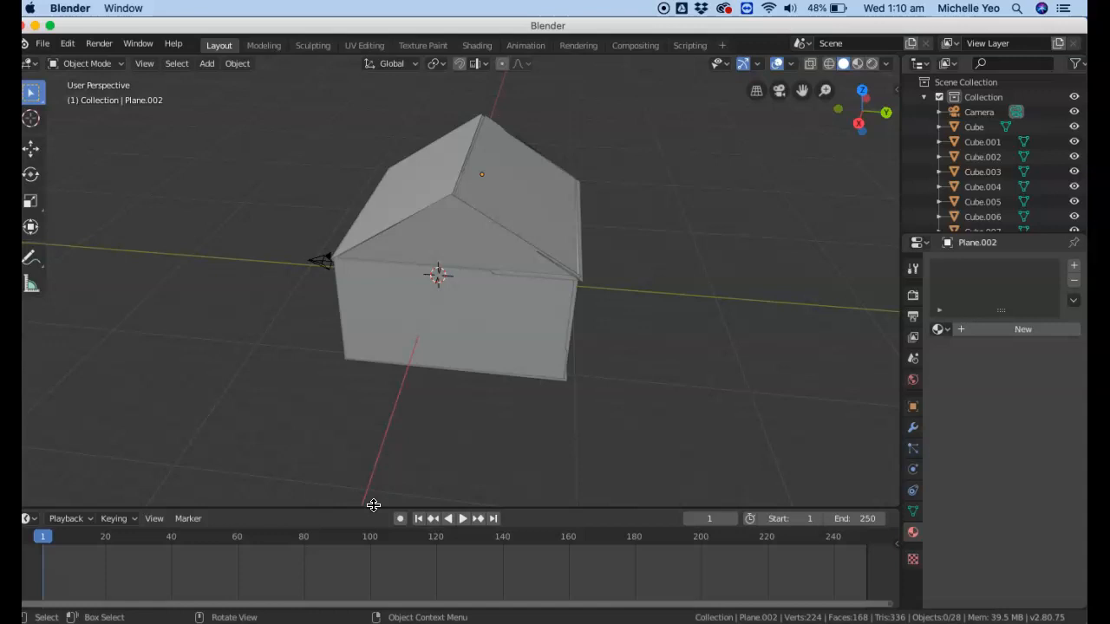
Move to frame 60 and insert a LocRotScale keyframe for the −Y roof slope.
left_click(559, 224)
left_click(483, 241)
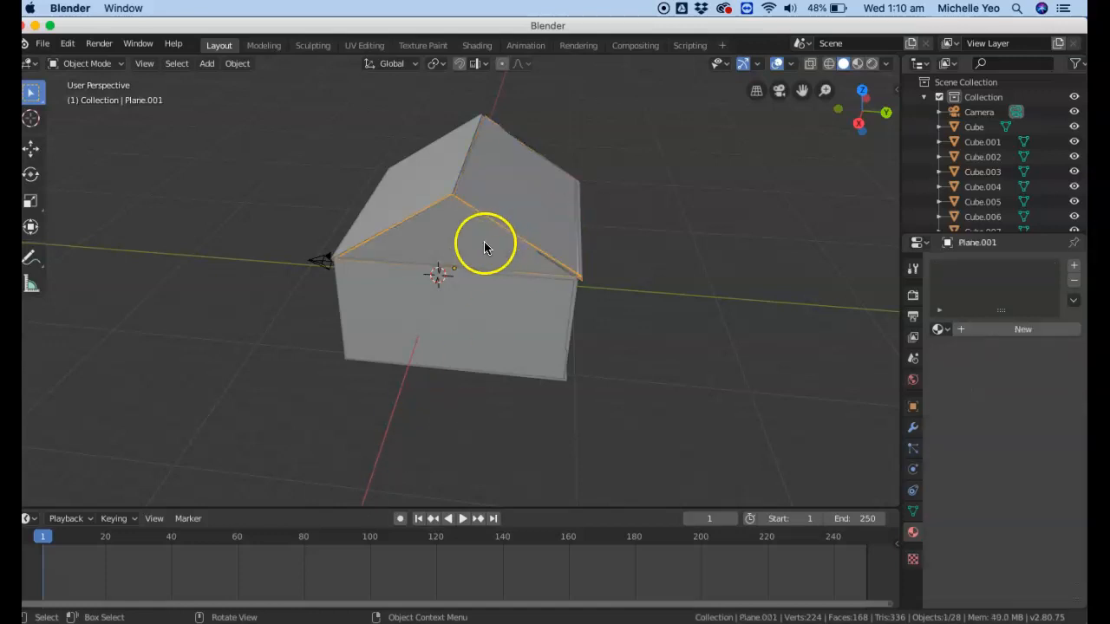
left_click(432, 158)
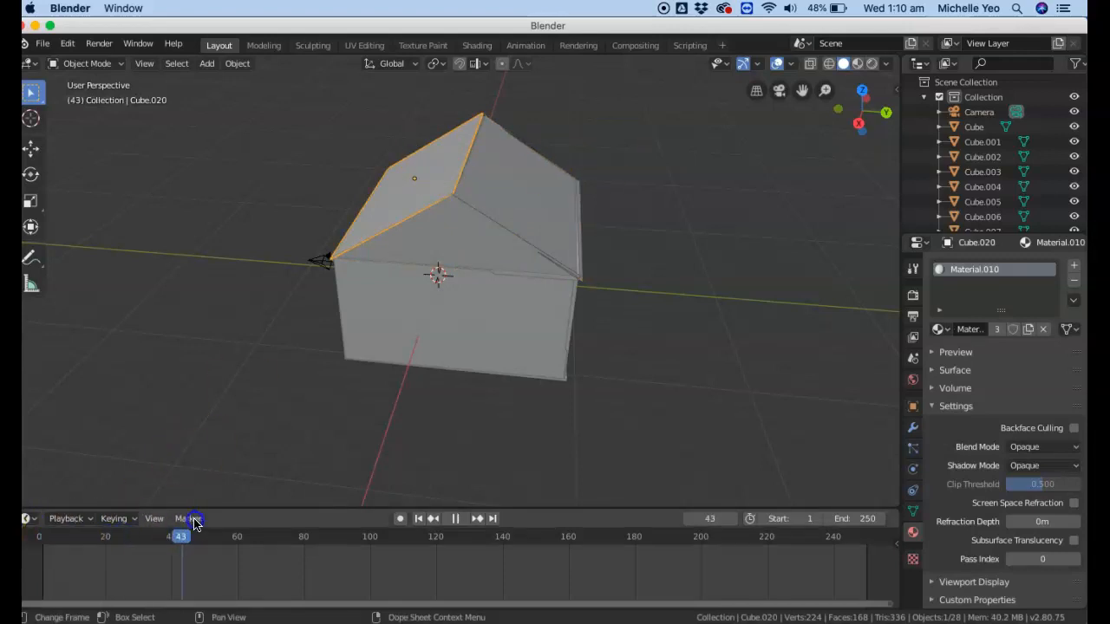
key("space")
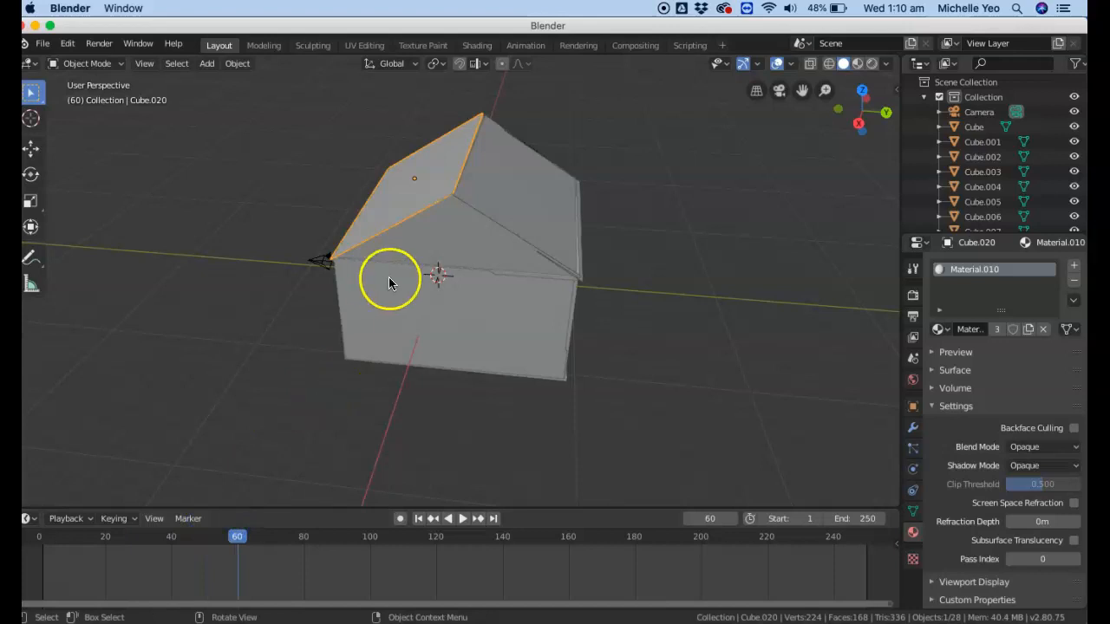
key("i")
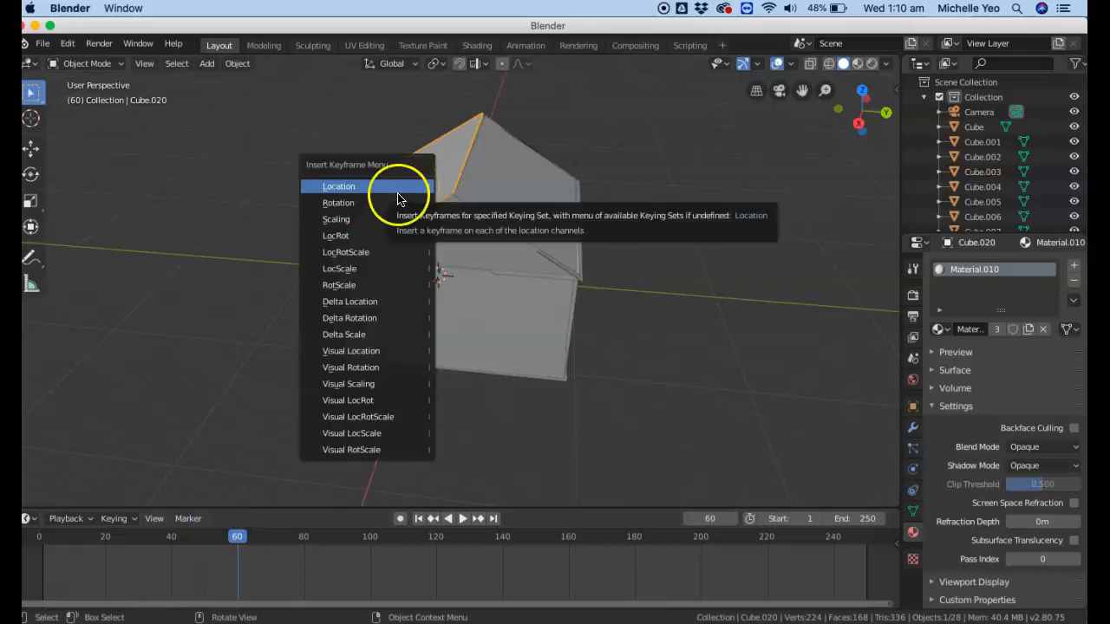
left_click(384, 253)
Insert keyframes at frame 60 for the +Y roof slope and the front gable panel.
left_click(532, 219)
key("i")
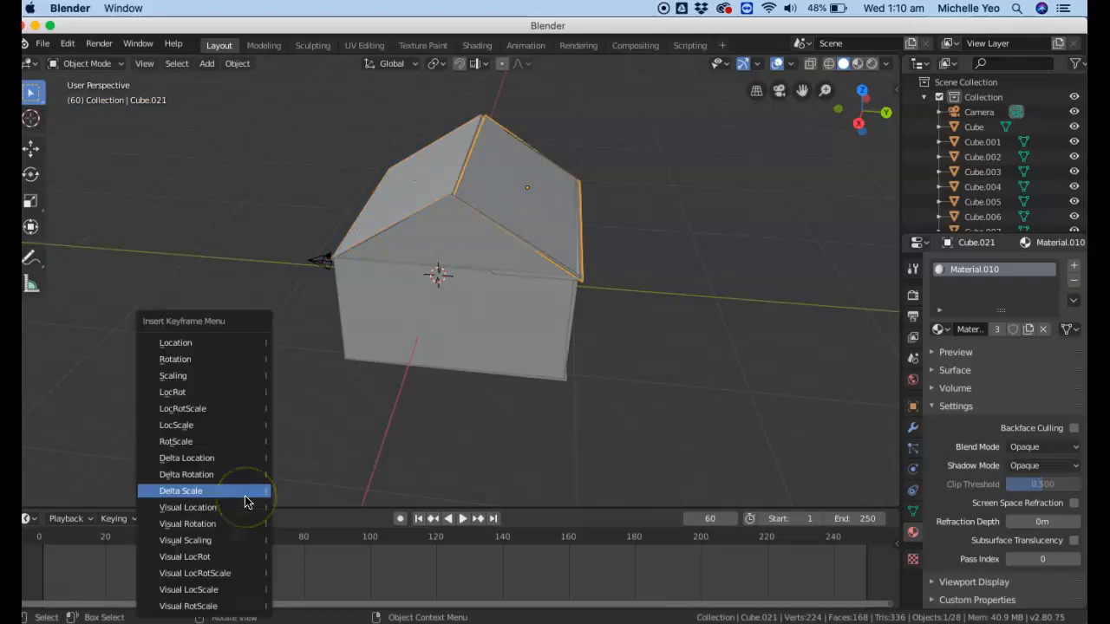
left_click(248, 423)
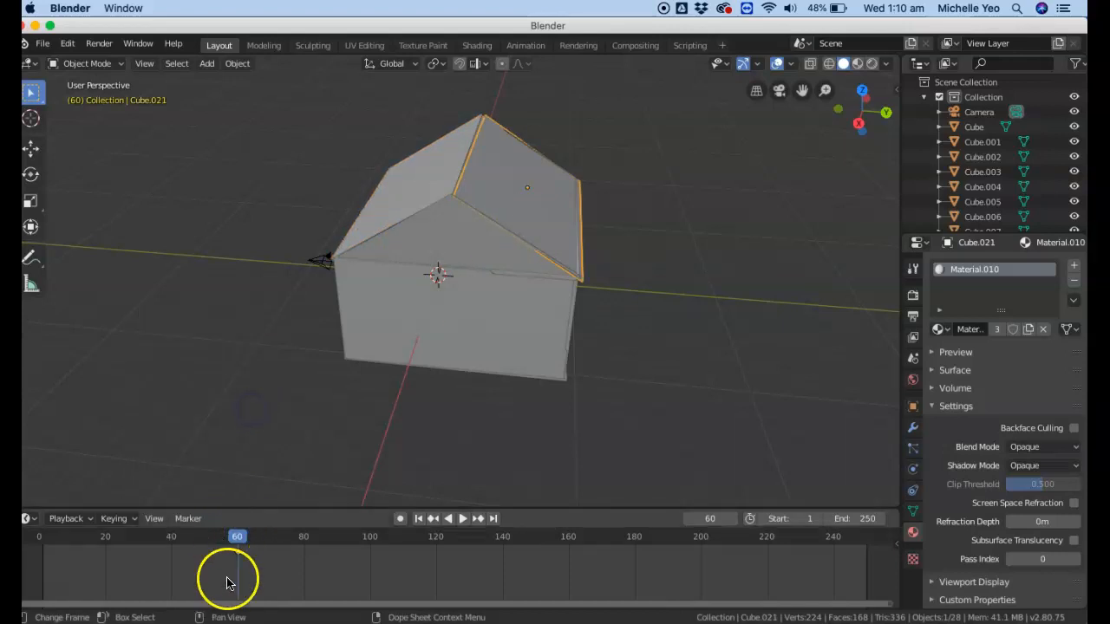
left_click(453, 255)
key("i")
left_click(365, 336)
Insert keyframes at frame 60 for the rear gable panel and the rear wall.
left_click_drag(893, 111, 634, 94)
key("i")
left_click(575, 218)
left_click(521, 296)
key("i")
left_click(363, 358)
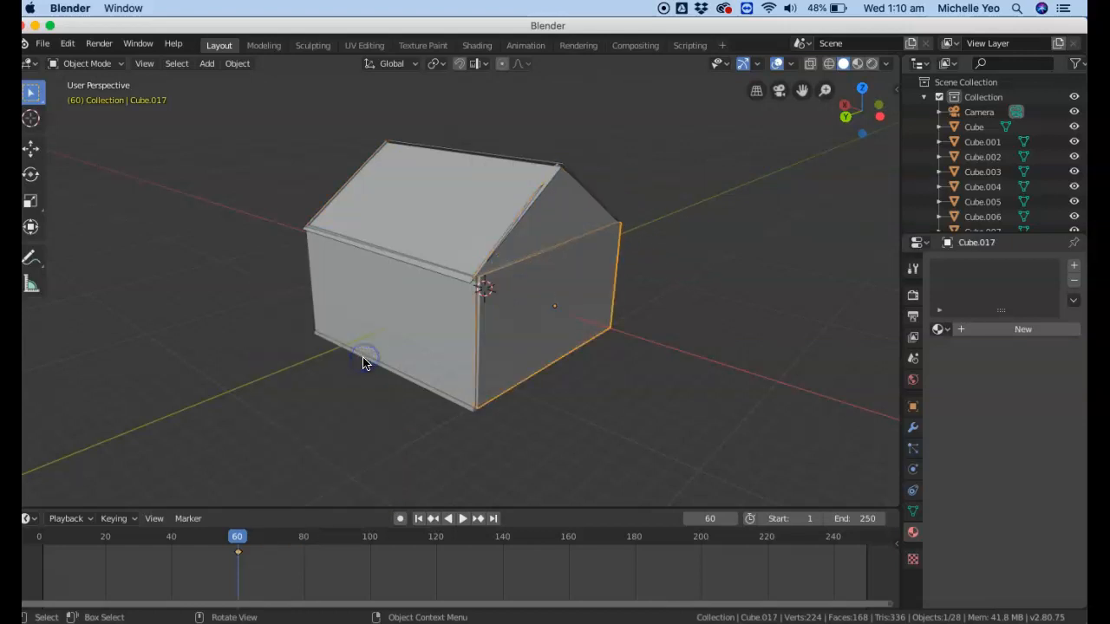
Insert a keyframe at frame 60 for the side wall on the +Y side of the house.
left_click(397, 330)
key("i")
left_click(401, 335)
Insert keyframes at frame 60 for the front wall and the −Y side wall.
left_click_drag(846, 102, 252, 127)
left_click(511, 304)
key("i")
left_click(511, 305)
key("i")
left_click(366, 315)
Insert a keyframe at frame 60 for the floor on the underside of the house.
left_click_drag(858, 100, 845, 407)
left_click(483, 339)
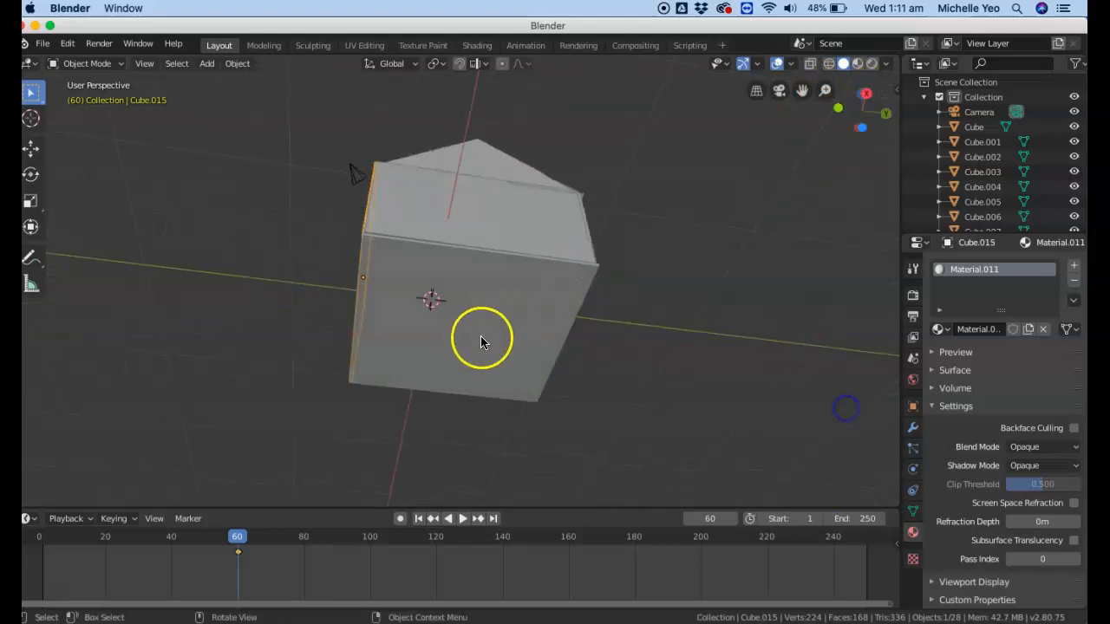
key("i")
left_click(481, 338)
Select the walls, gable panels and roof slopes one by one to check each for a keyframe at frame 60.
left_click_drag(867, 116, 854, 239)
left_click(456, 287)
left_click(484, 216)
left_click(435, 191)
left_click(533, 168)
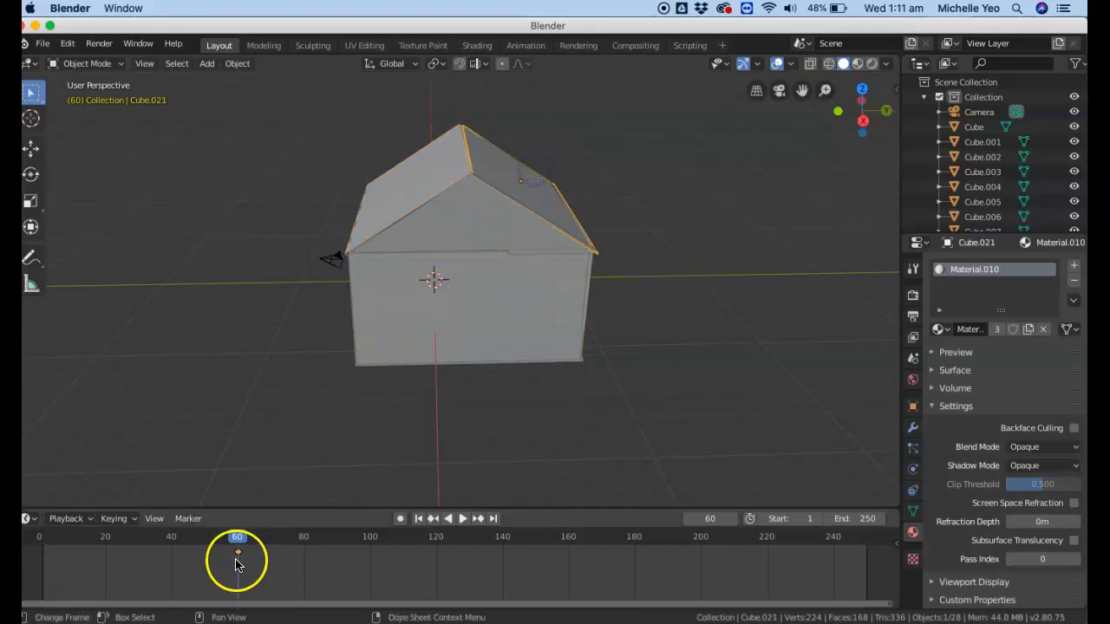
left_click_drag(840, 91, 171, 82)
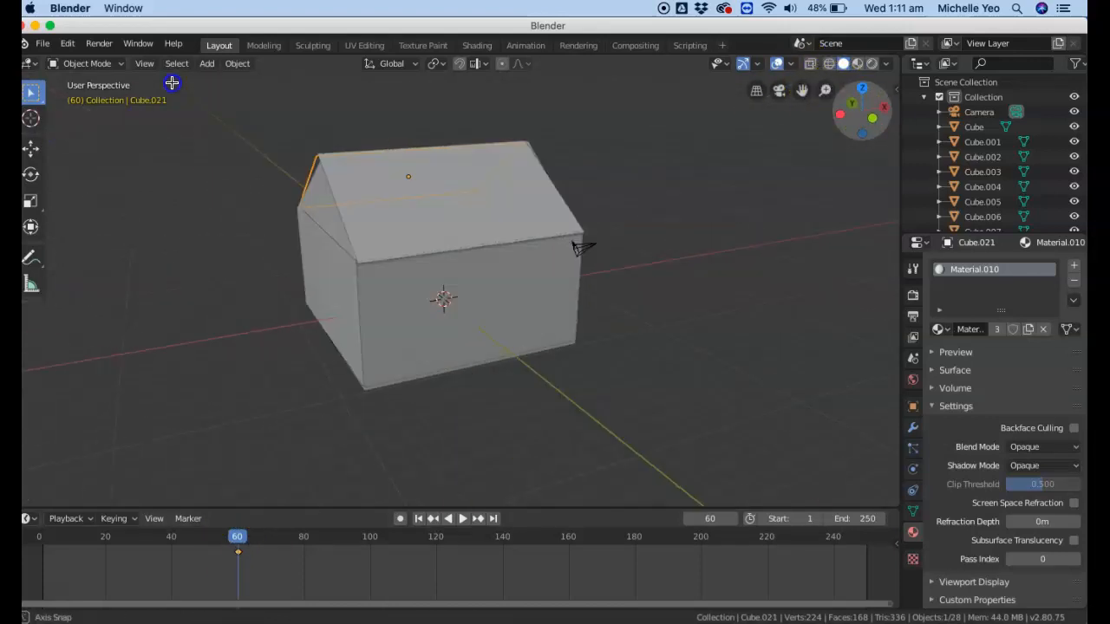
left_click(462, 302)
left_click(336, 223)
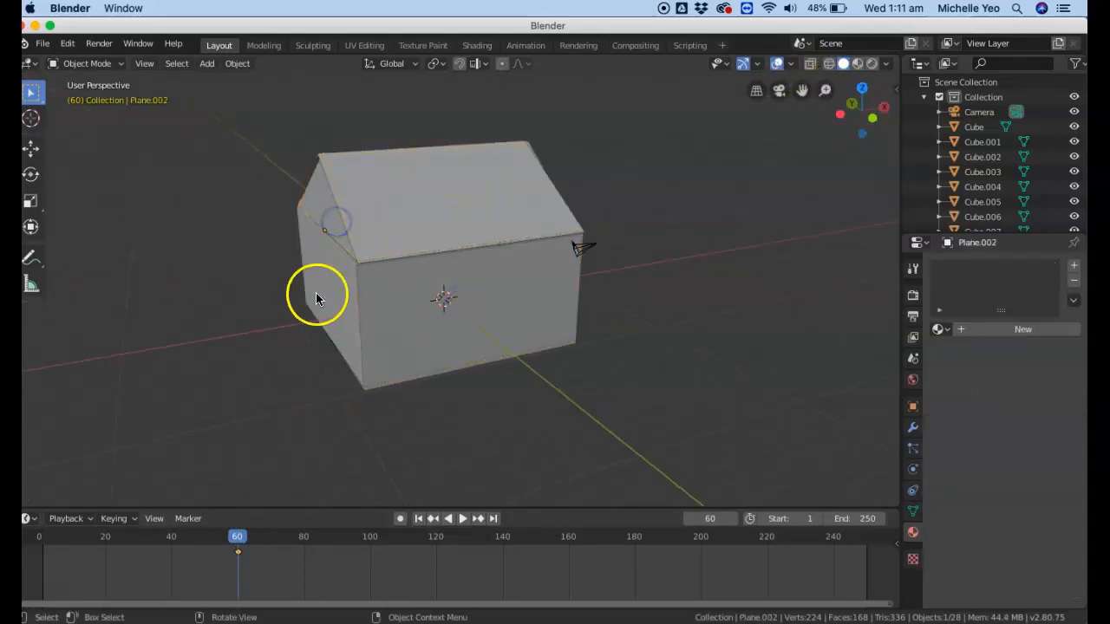
left_click_drag(860, 110, 810, 463)
left_click(456, 349)
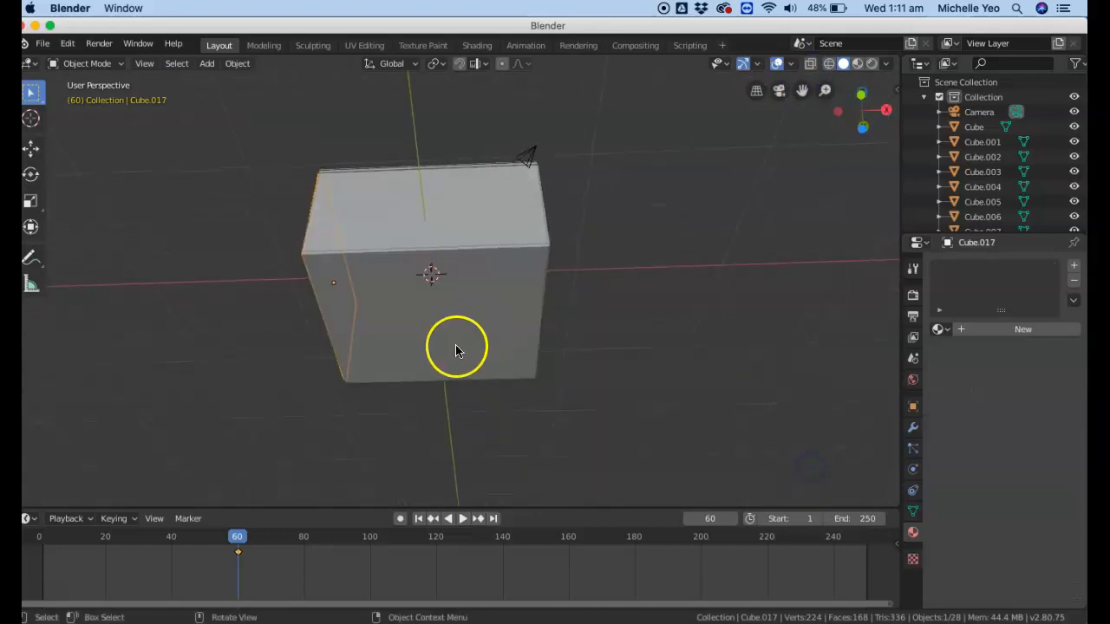
left_click_drag(855, 154, 720, 251)
left_click(465, 208)
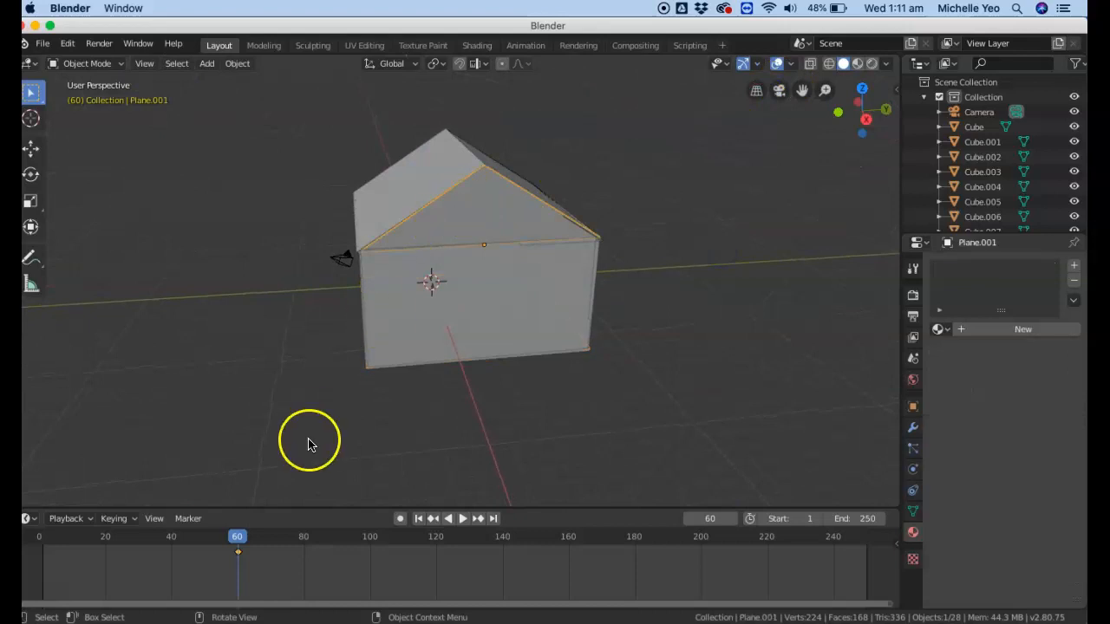
At frame 1, move the front gable panel about 97 m away from the house toward −Y and rotate it about global Z.
key("space")
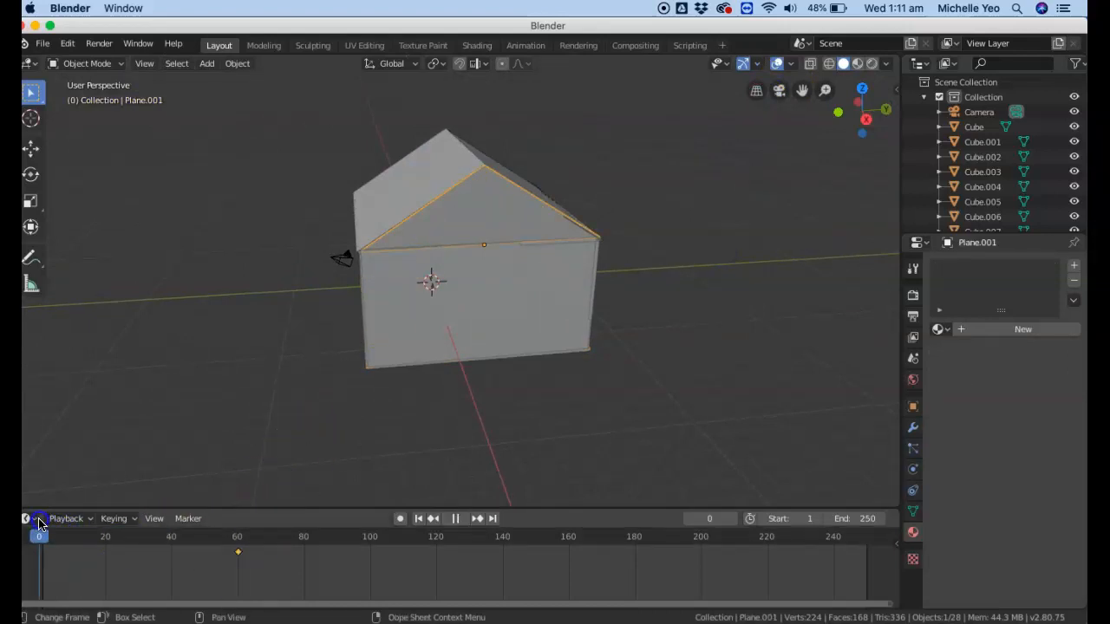
left_click(542, 224)
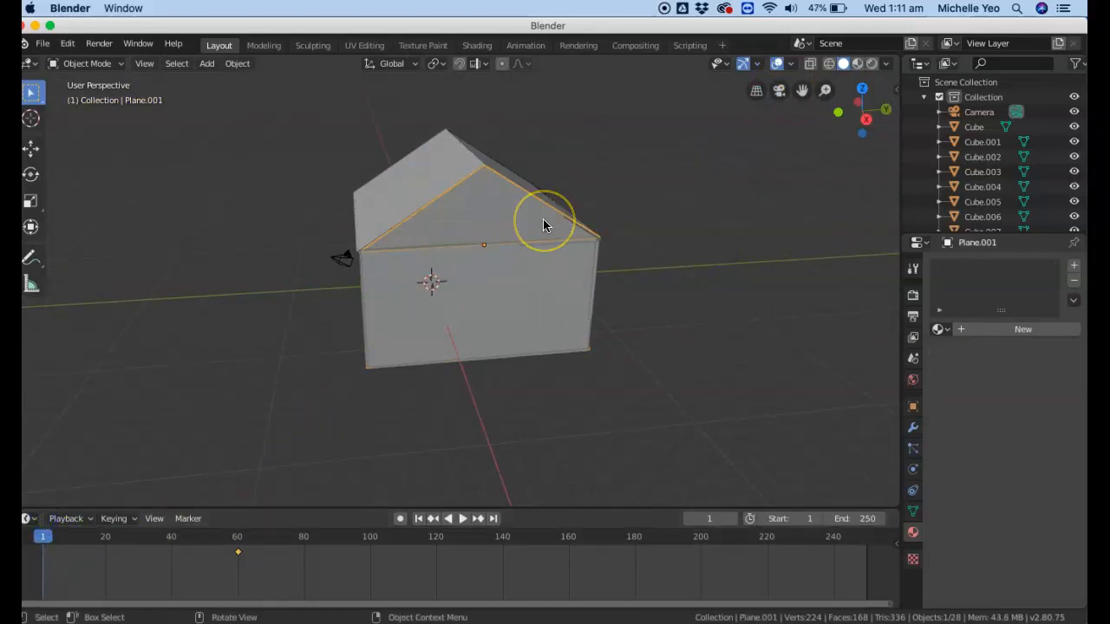
scroll(532, 251, "down", 7)
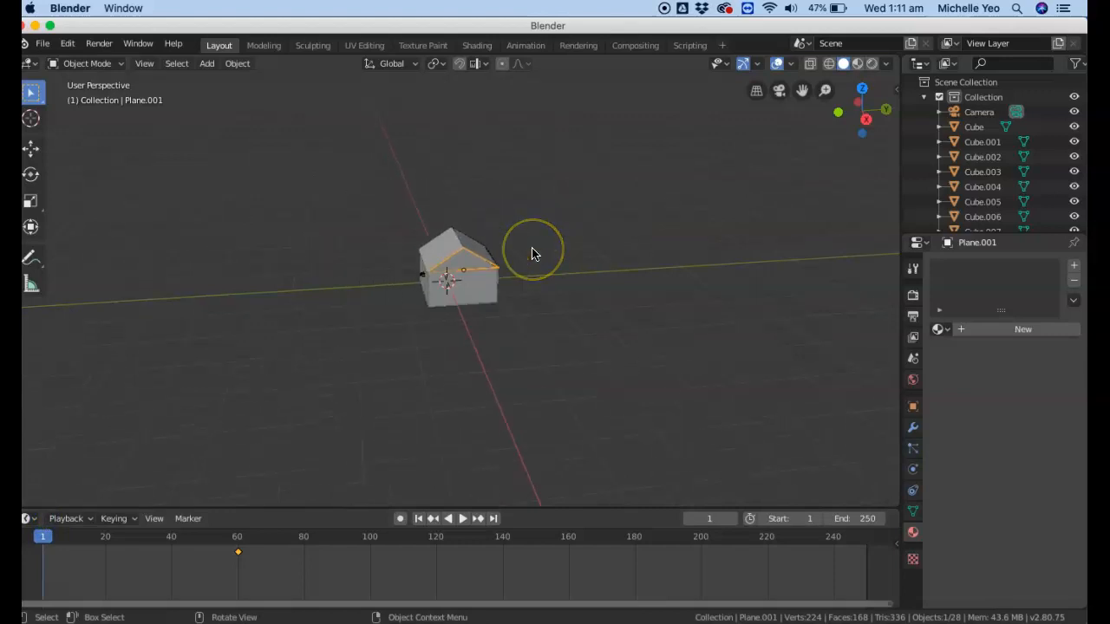
key("g")
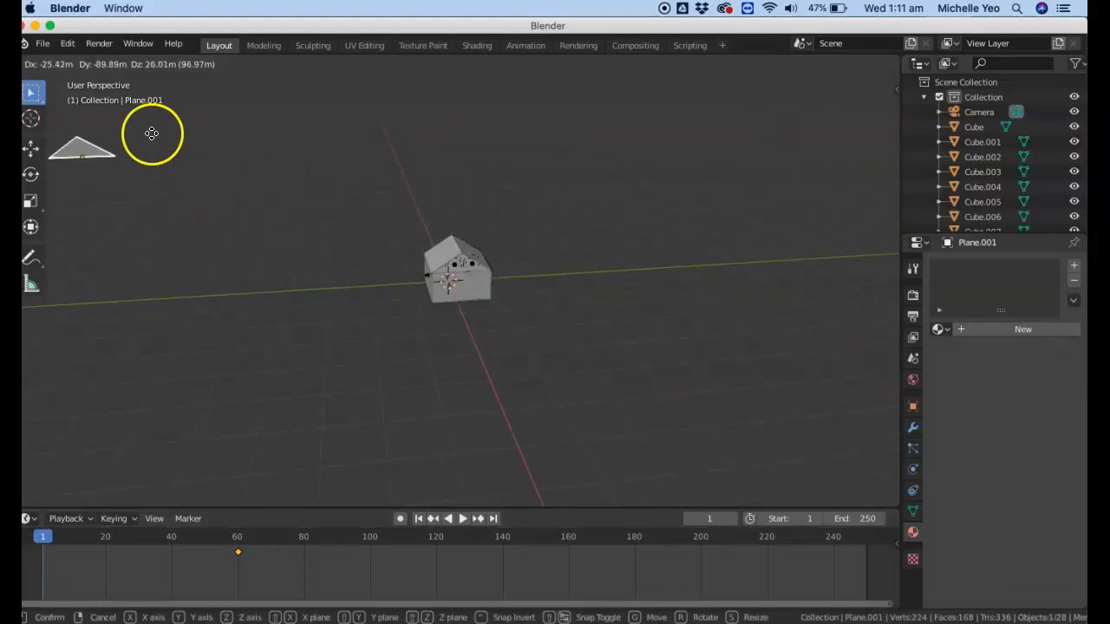
left_click(150, 139)
key("r")
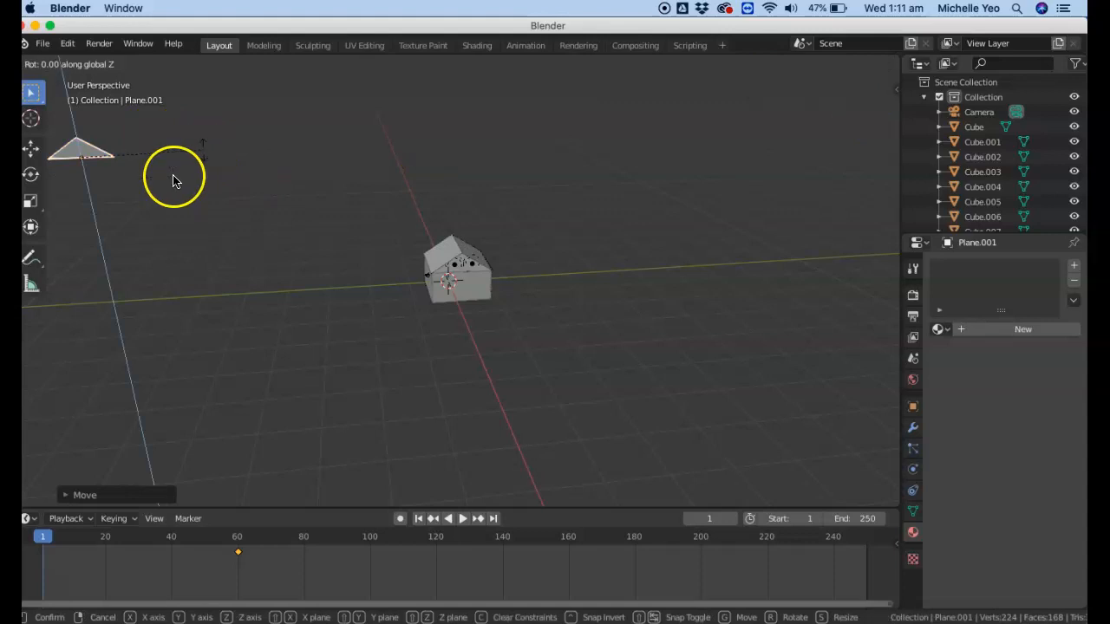
left_click(70, 219)
Insert a LocRotScale keyframe for the displaced front gable panel at frame 1 and play the animation to preview it.
key("i")
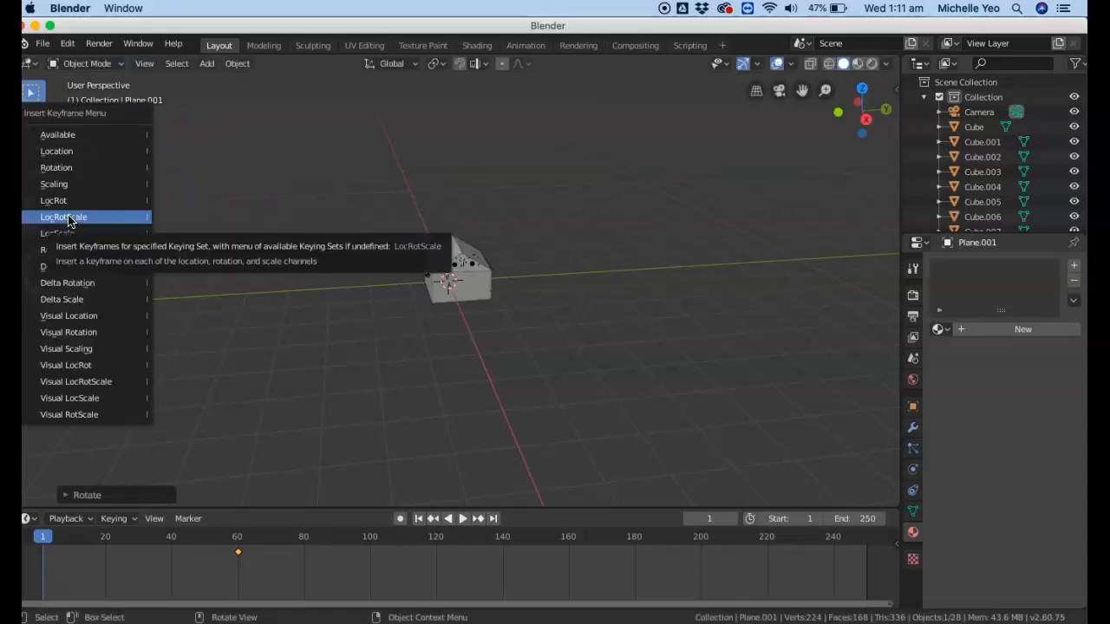
left_click(70, 218)
left_click(462, 518)
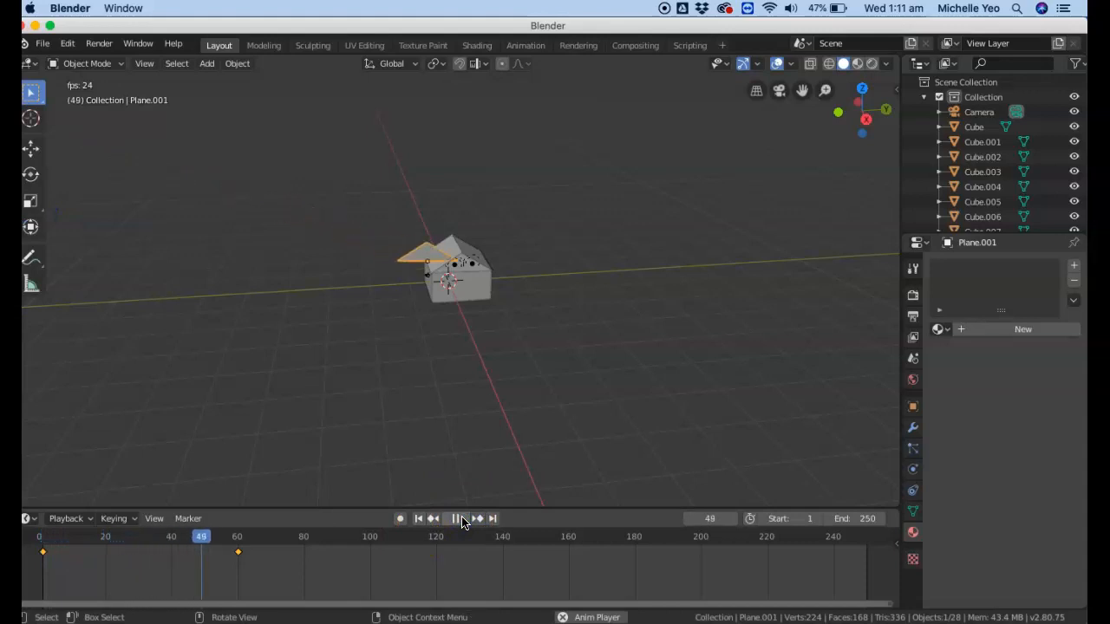
left_click(460, 518)
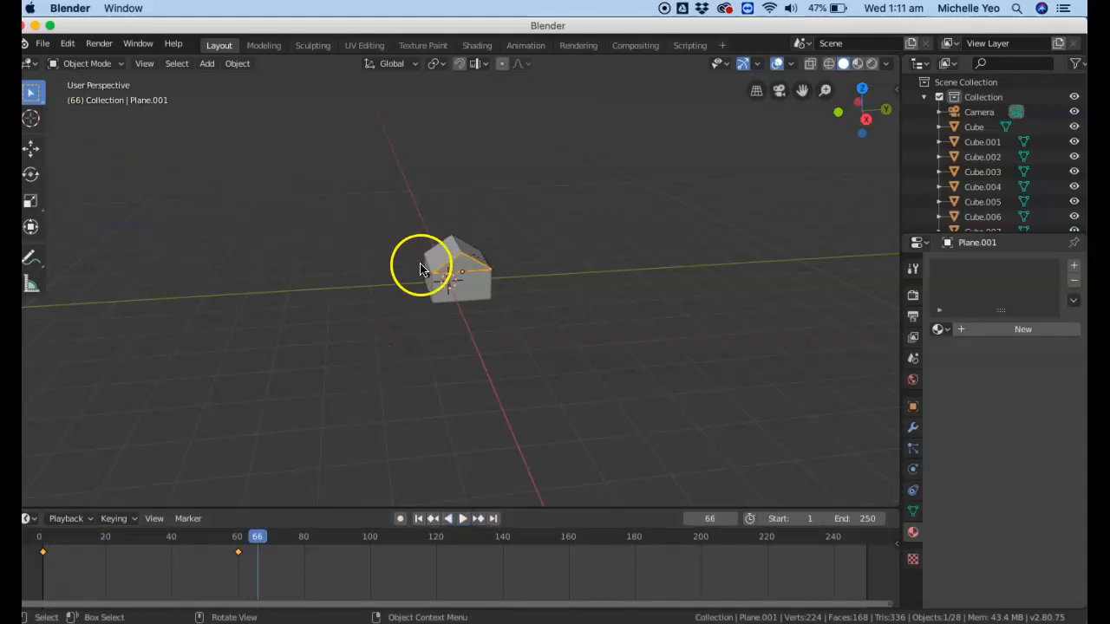
Move the −Y roof slope far up toward +Y at frame 0, rotated about global Z, and insert a LocRotScale keyframe.
left_click(433, 260)
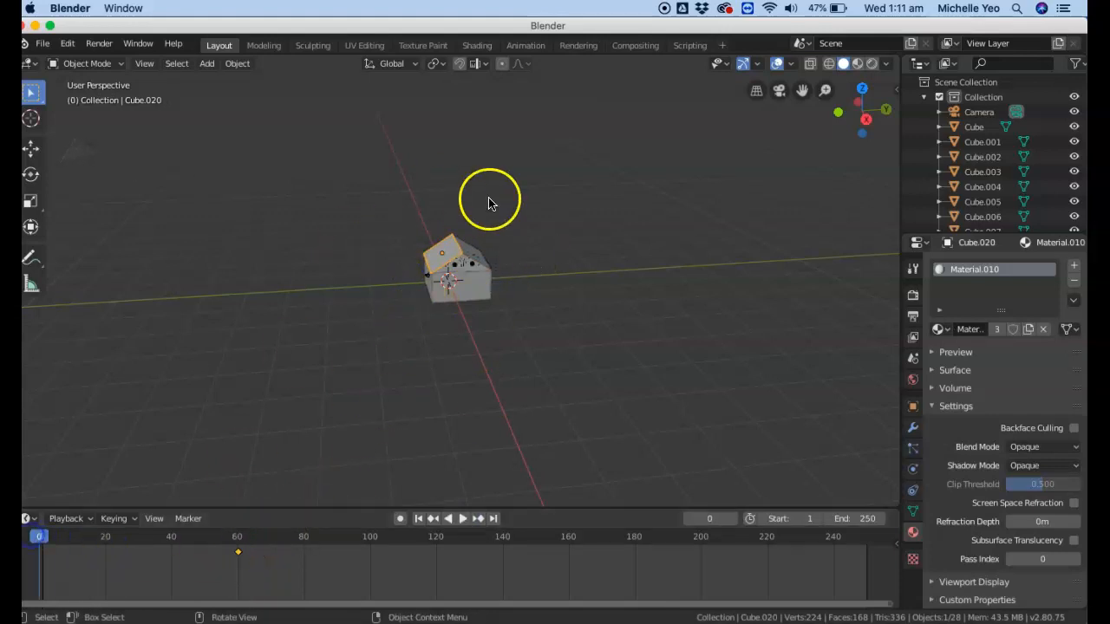
key("g")
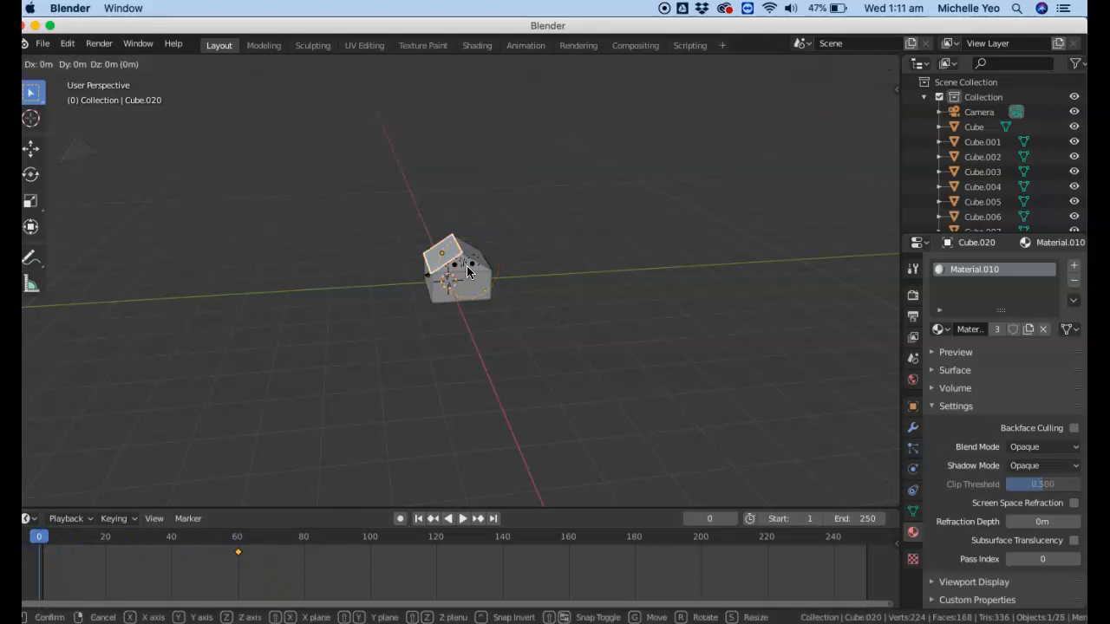
left_click(860, 127)
key("r")
key("z")
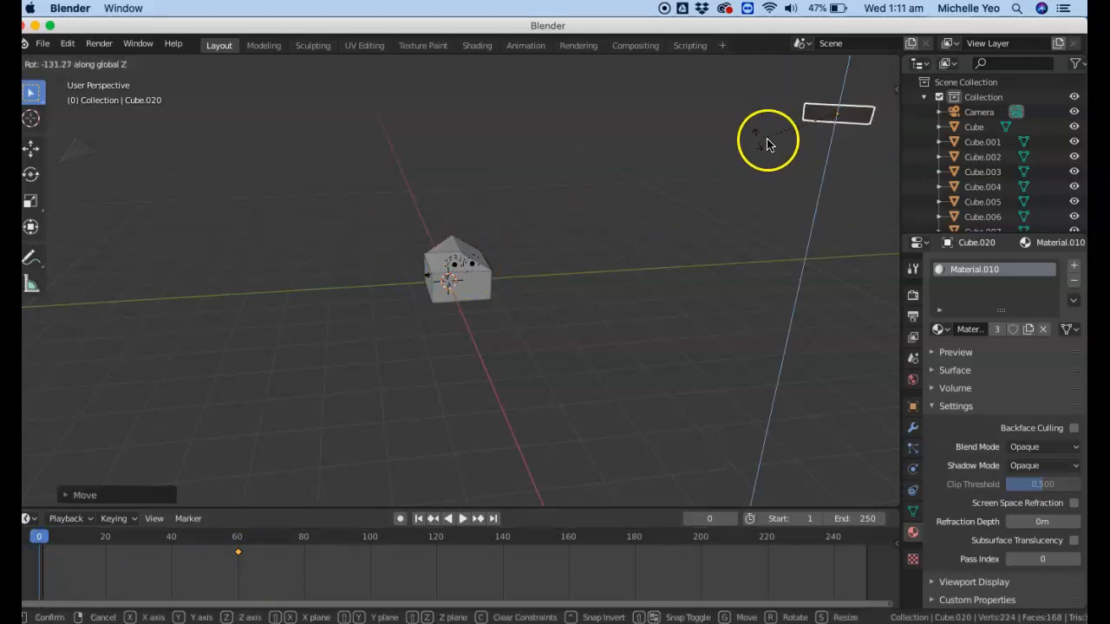
left_click(783, 144)
key("i")
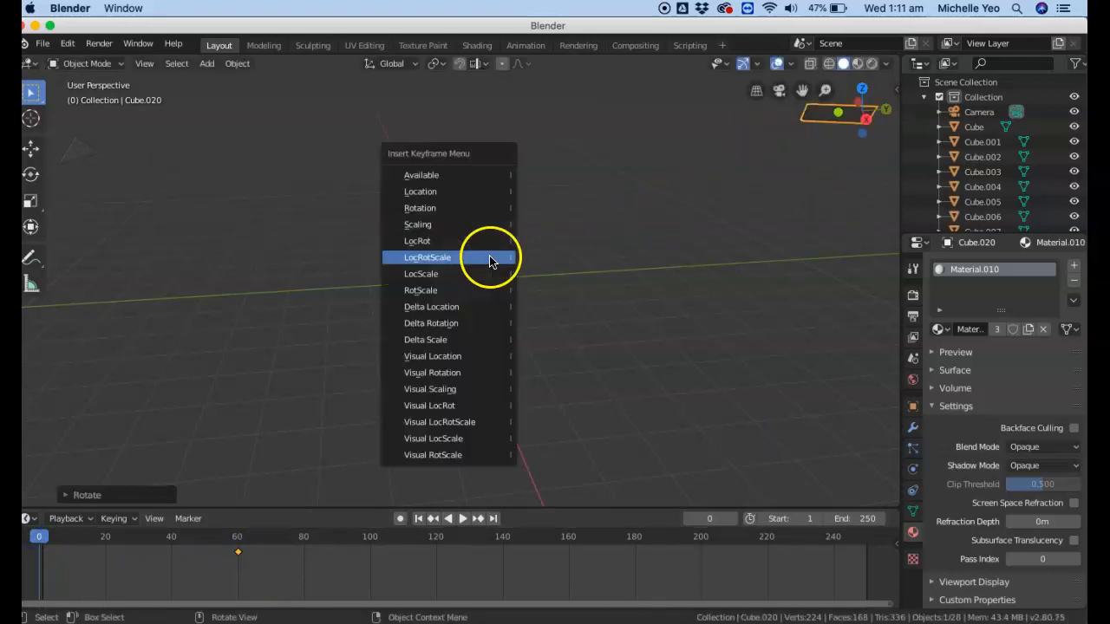
left_click(485, 257)
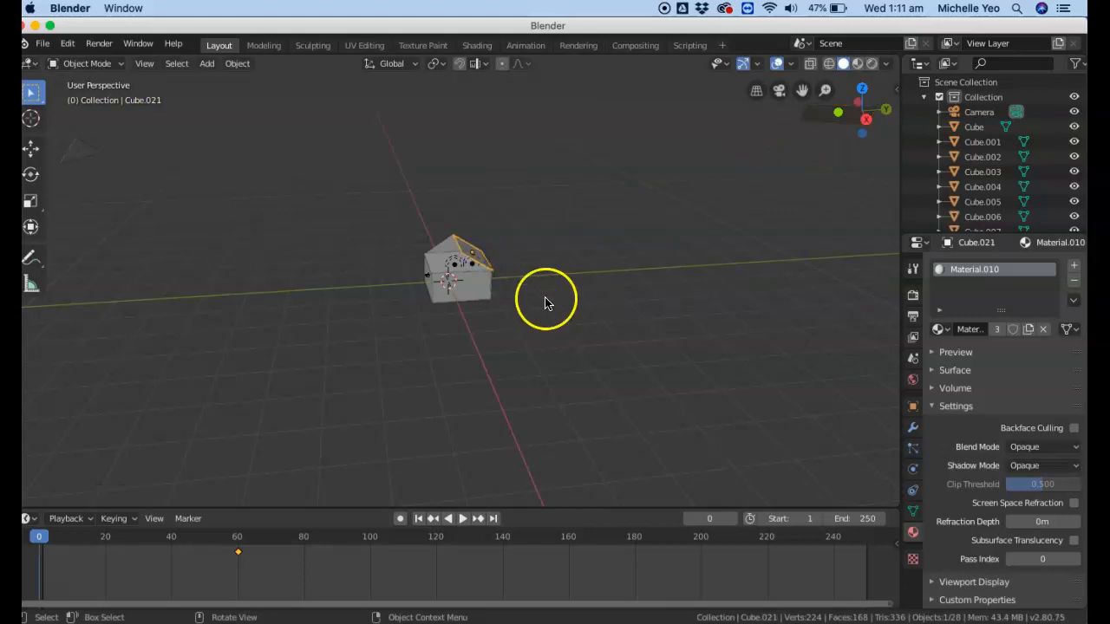
Move the +Y roof slope far out in front of and below the house, rotated in view, and insert a keyframe at frame 0.
key("g")
left_click(525, 492)
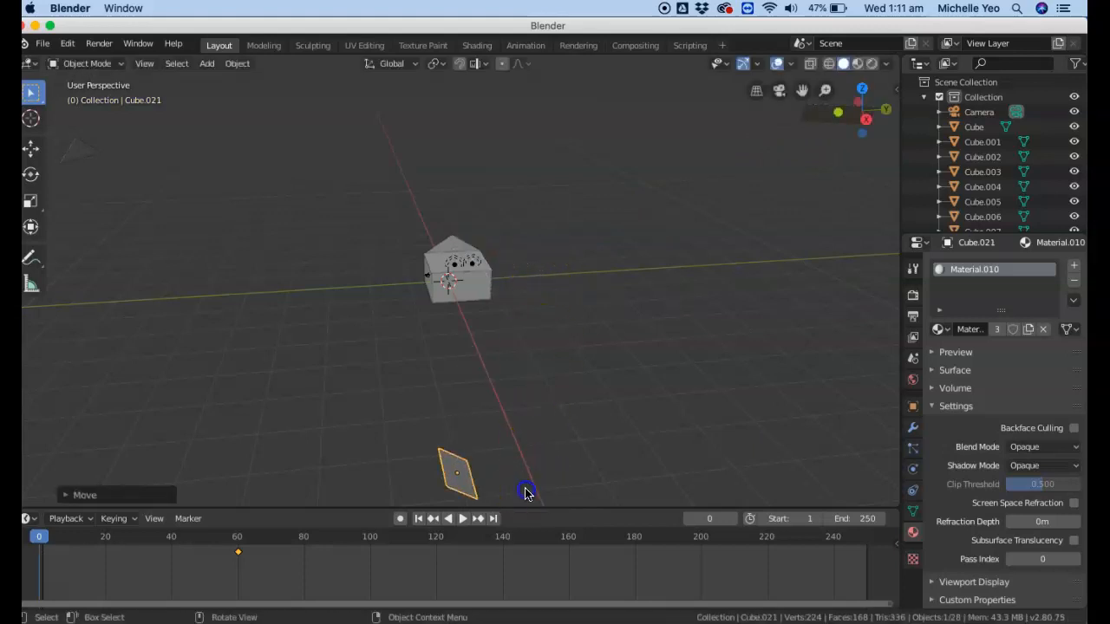
key("r")
left_click(408, 480)
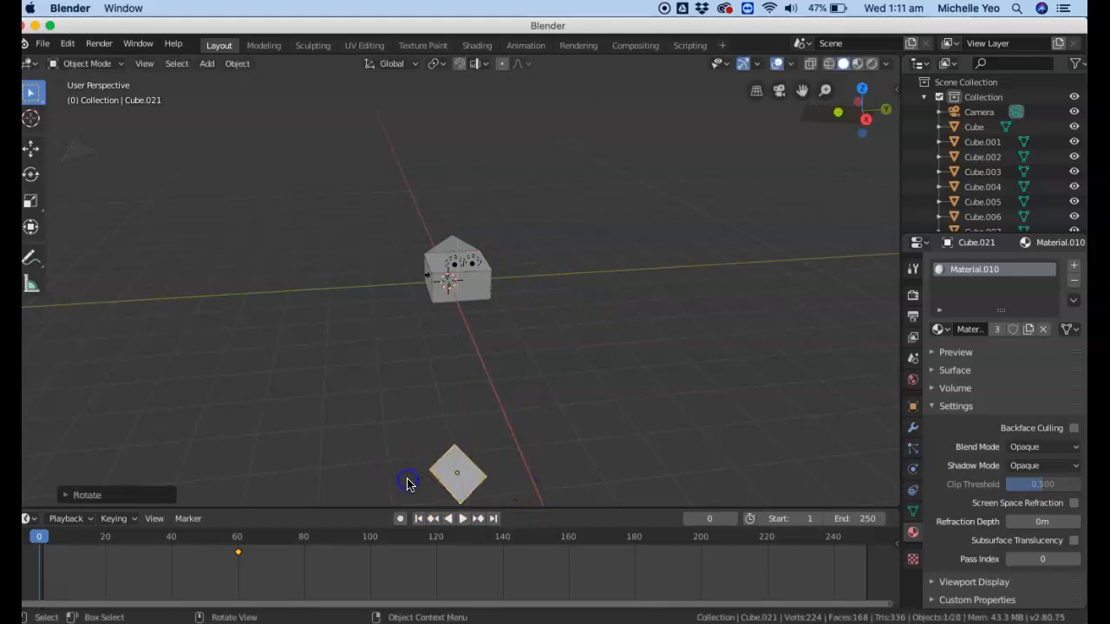
key("i")
left_click(398, 411)
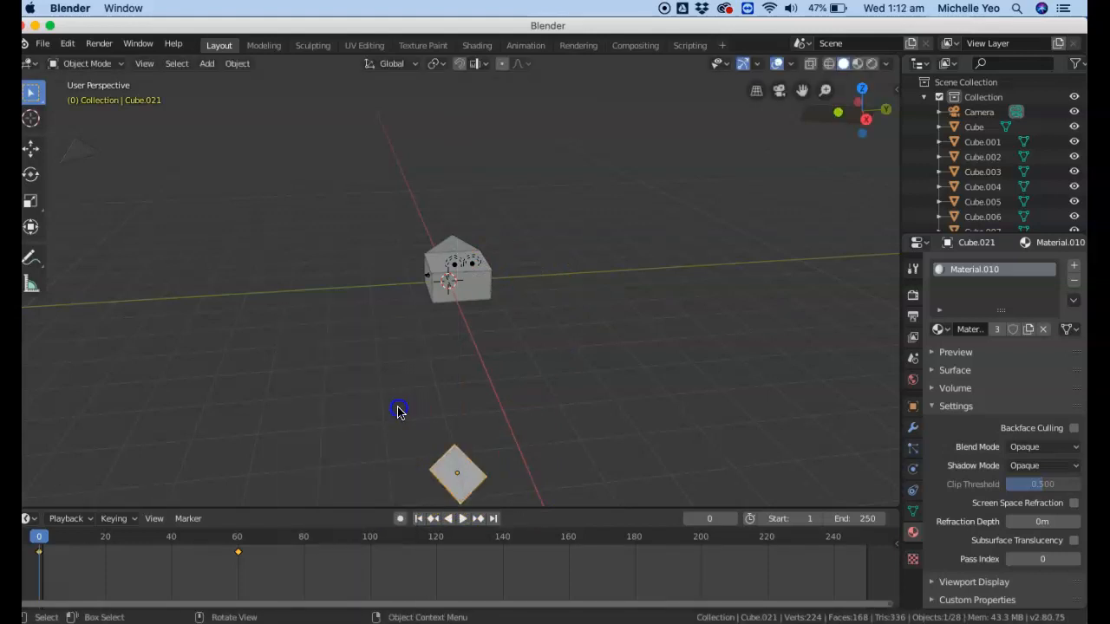
Move the flat panel Cube.019 far above the house toward −Y and insert a LocRotScale keyframe at frame 0.
key("g")
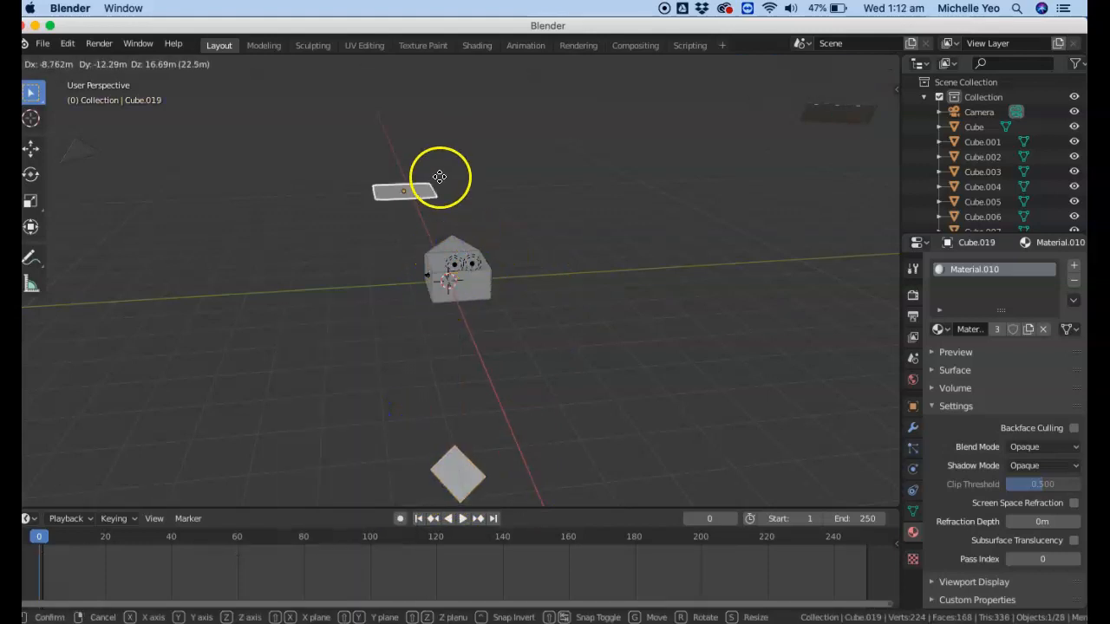
left_click(340, 112)
key("i")
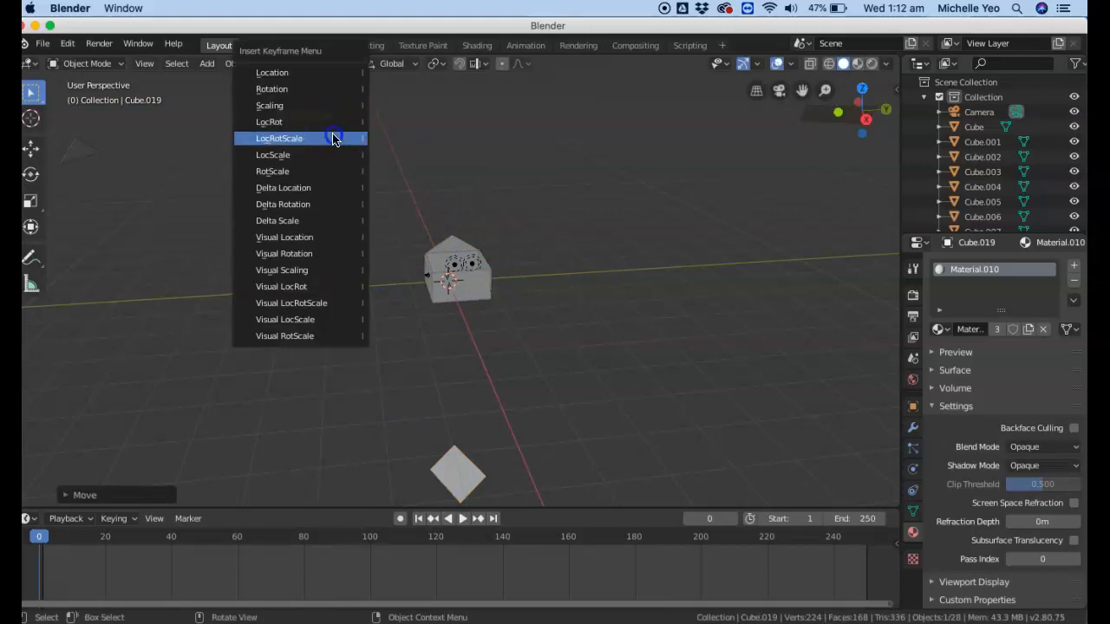
left_click(332, 138)
Move the front wall Cube.018 far out and down toward −Y and insert a LocRotScale keyframe at frame 0.
key("g")
left_click(208, 387)
key("i")
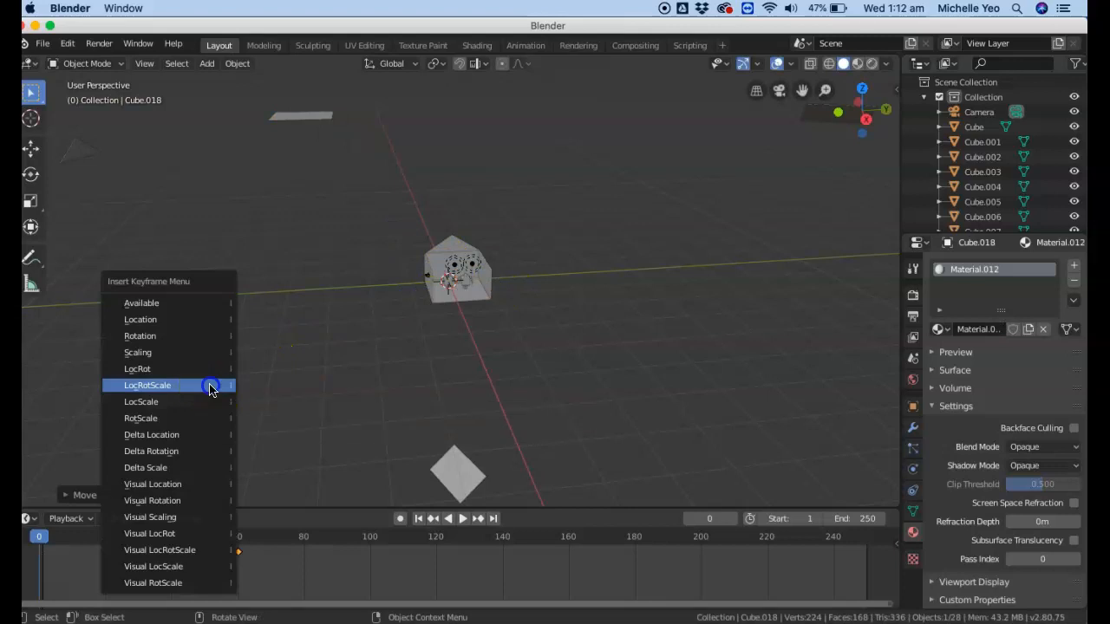
left_click(210, 387)
Move the rear gable Plane.002 far up toward +Y and insert a LocRotScale keyframe at frame 0.
left_click(452, 249)
key("g")
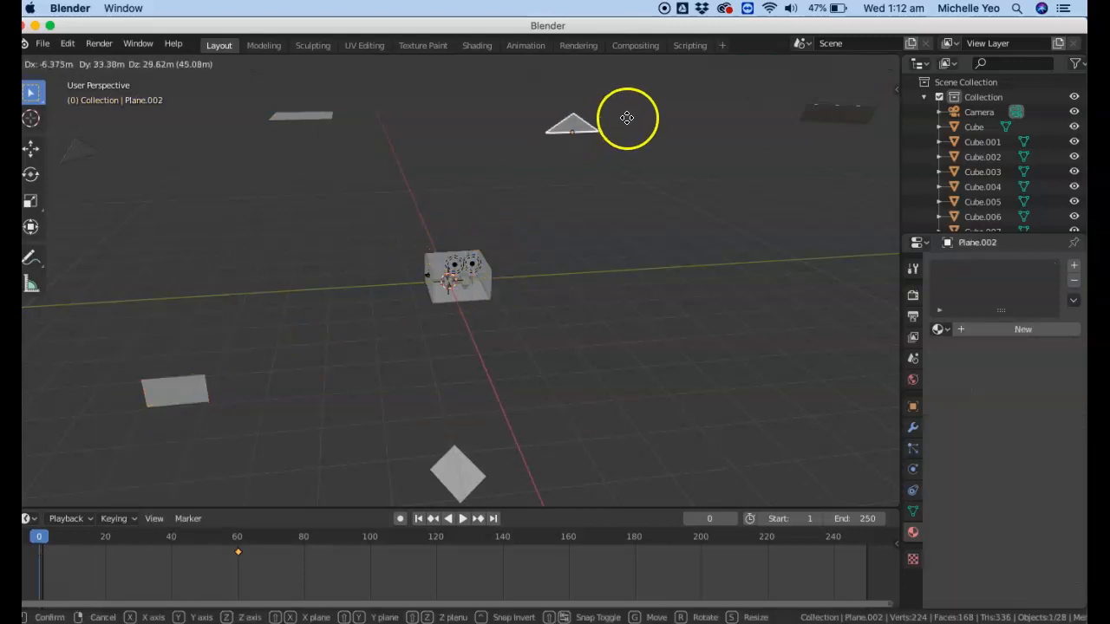
left_click(647, 105)
key("i")
left_click(627, 154)
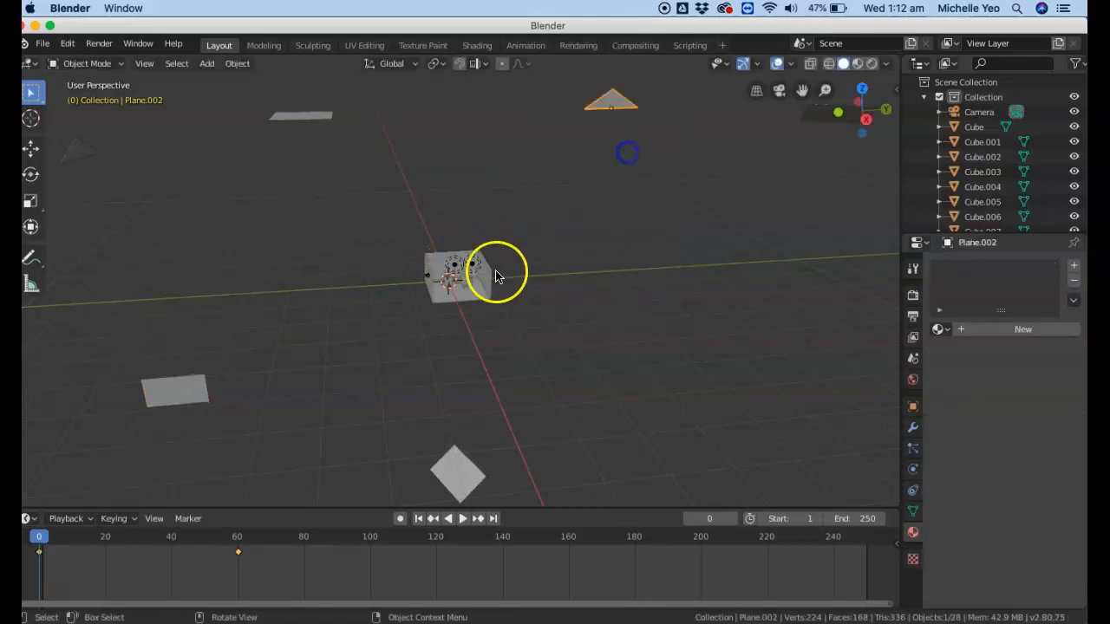
Move the side wall Cube.016 far out toward +Y and insert a LocRotScale keyframe at frame 0.
left_click(489, 274)
key("g")
left_click(832, 274)
key("i")
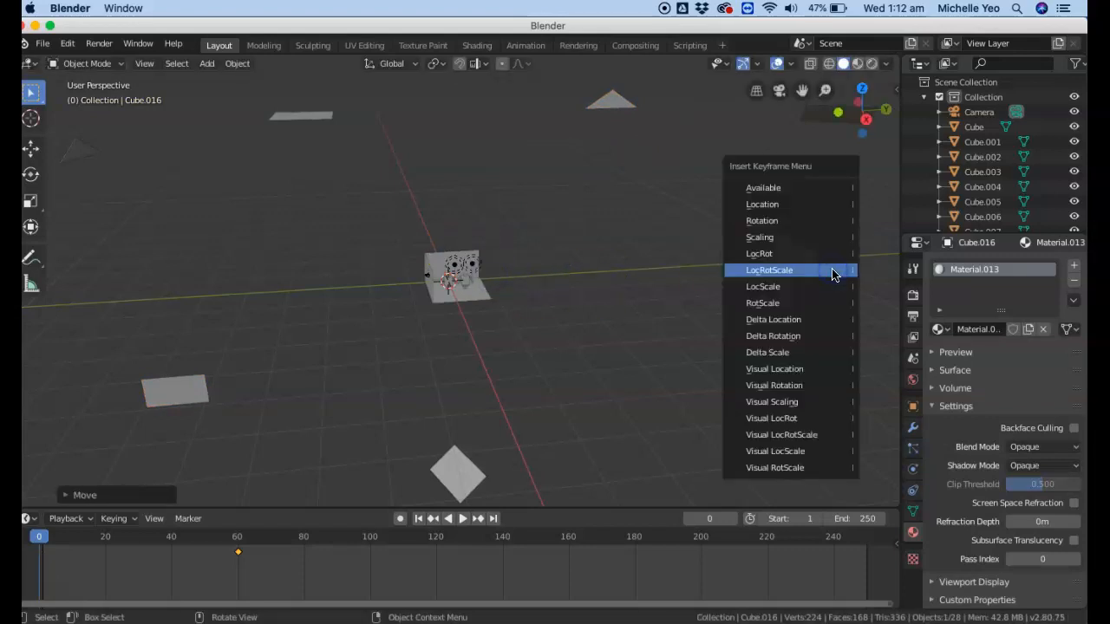
left_click(832, 273)
Move the side wall Cube.015 far out toward −Y, rotated about global Z, and insert a LocRotScale keyframe at frame 0.
left_click(455, 265)
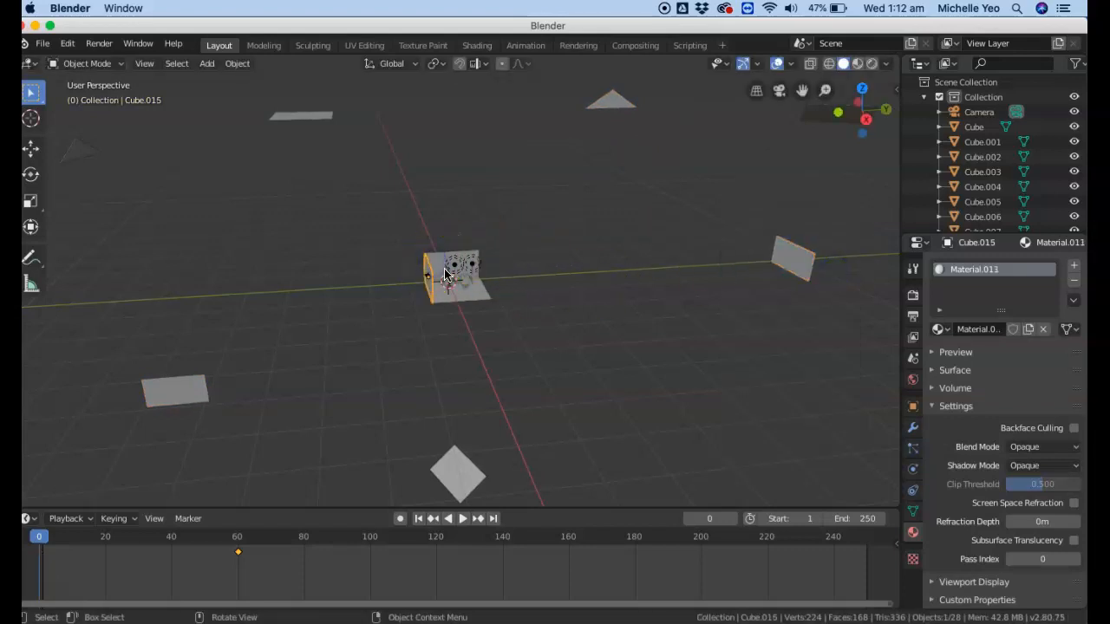
key("g")
left_click(217, 226)
key("r")
key("z")
left_click(139, 257)
key("i")
left_click(233, 290)
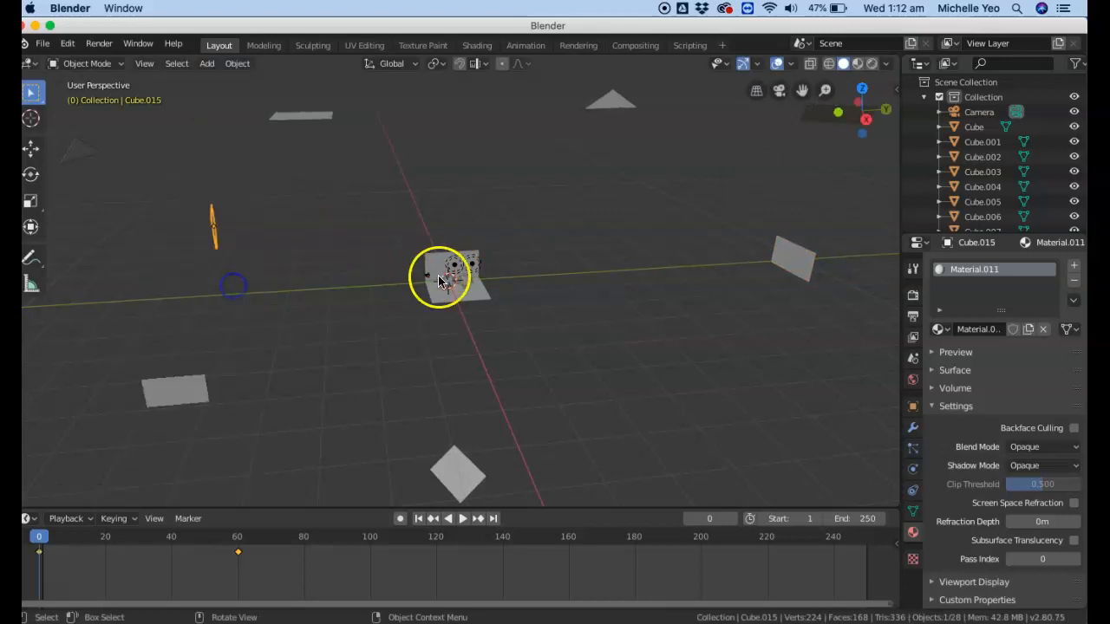
Move the rear wall Cube.017 high above the house and insert a LocRotScale keyframe at frame 0.
left_click(439, 257)
key("g")
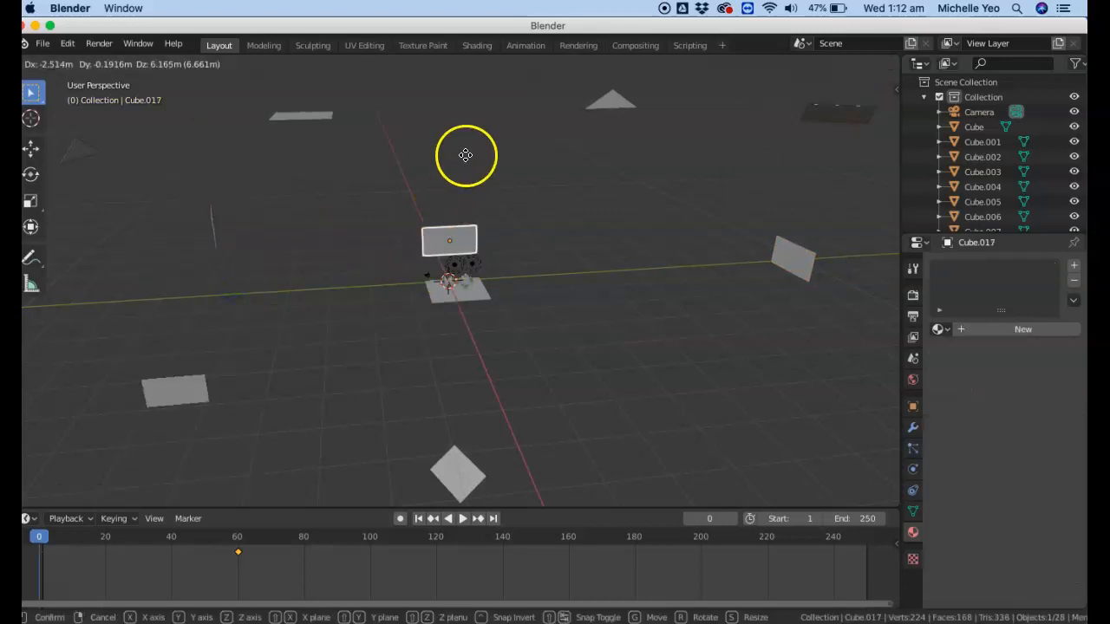
left_click(495, 109)
key("i")
left_click(475, 156)
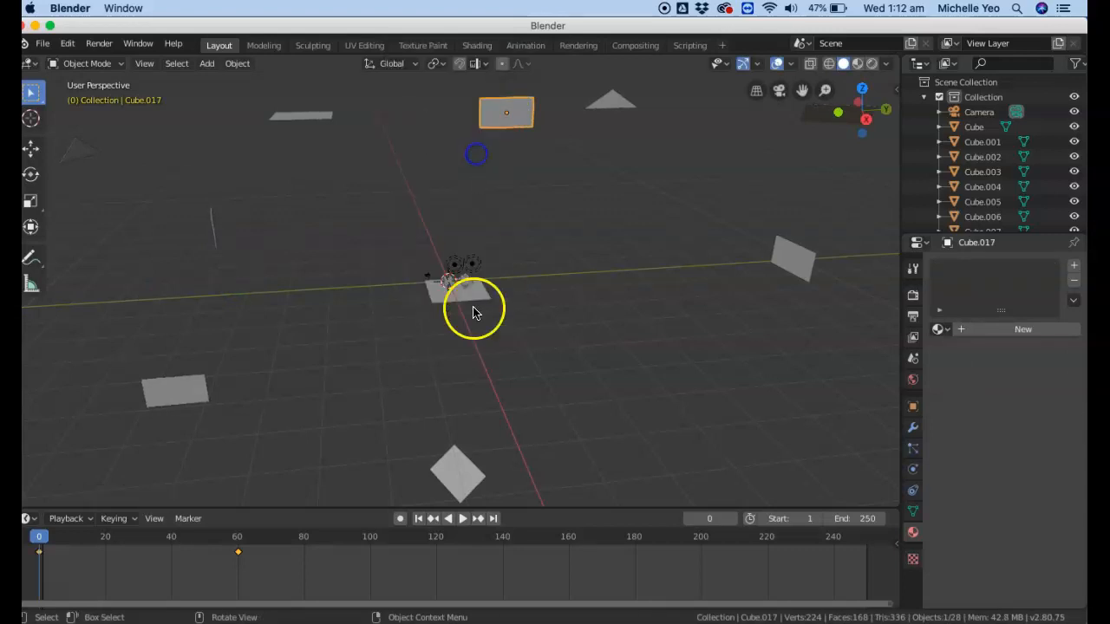
Move the floor Cube.014 out below the house toward +Y, keyframe its LocRotScale at frame 0, and play the animation to preview it.
left_click(476, 301)
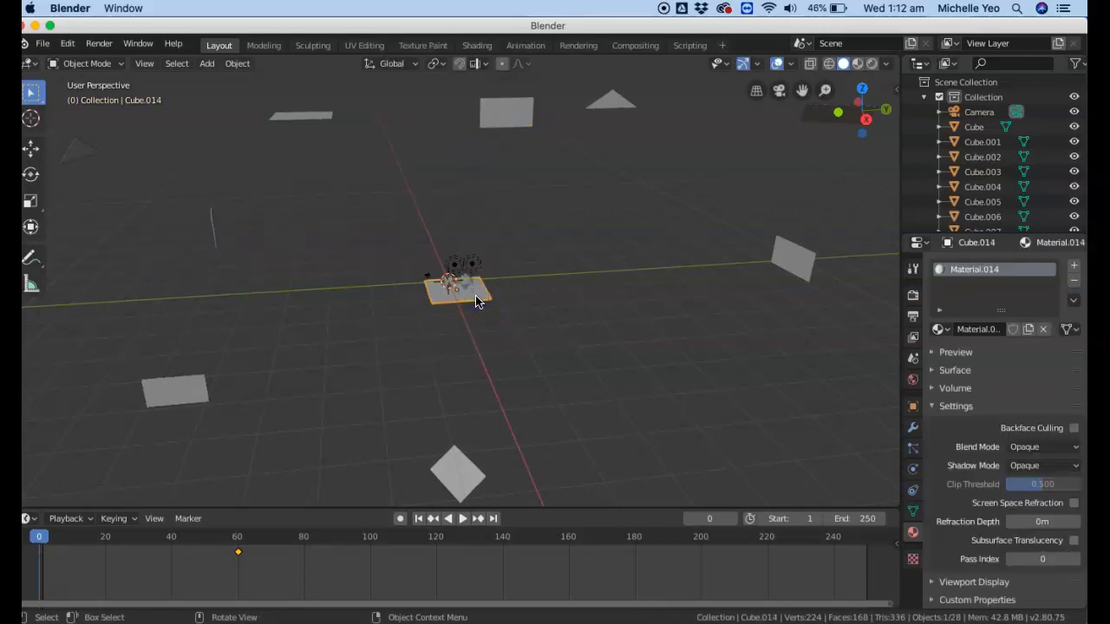
key("g")
left_click(686, 416)
key("i")
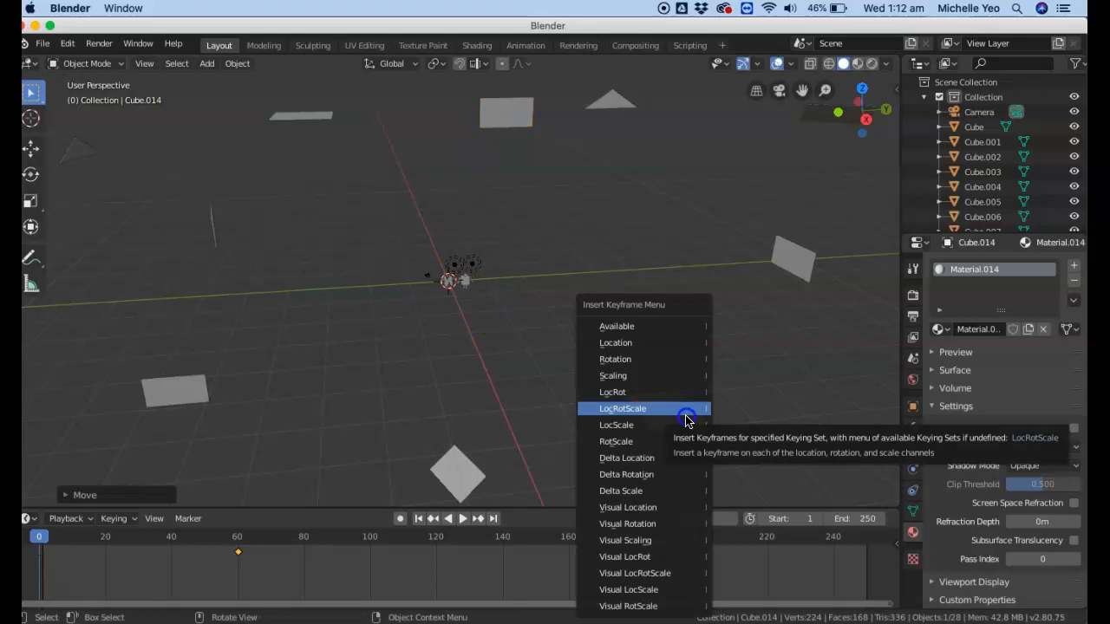
left_click(685, 412)
left_click(461, 518)
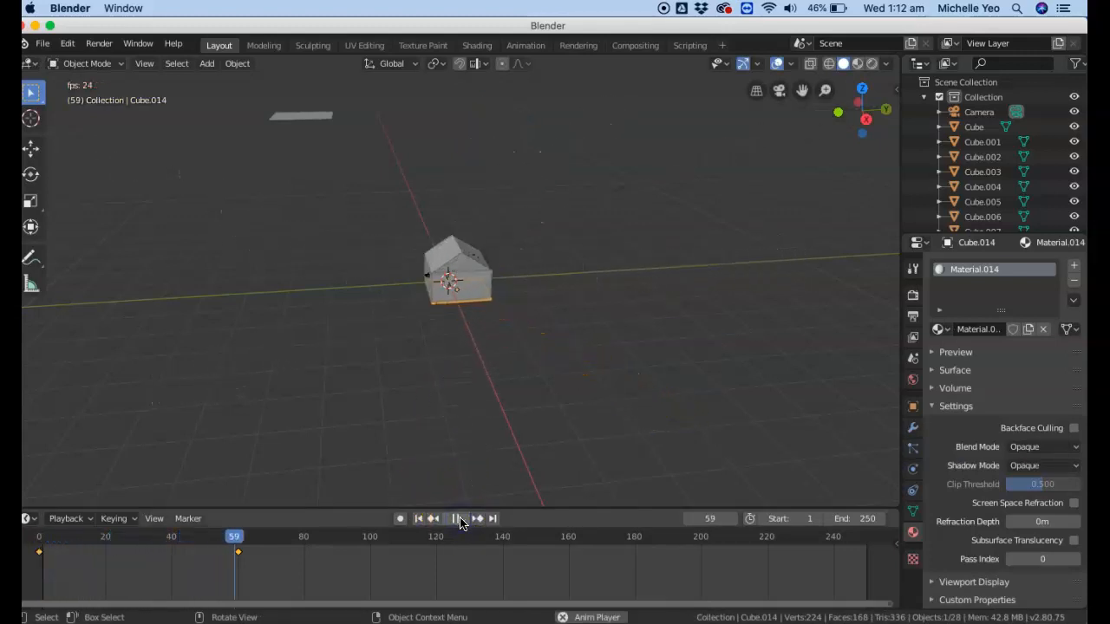
left_click(460, 519)
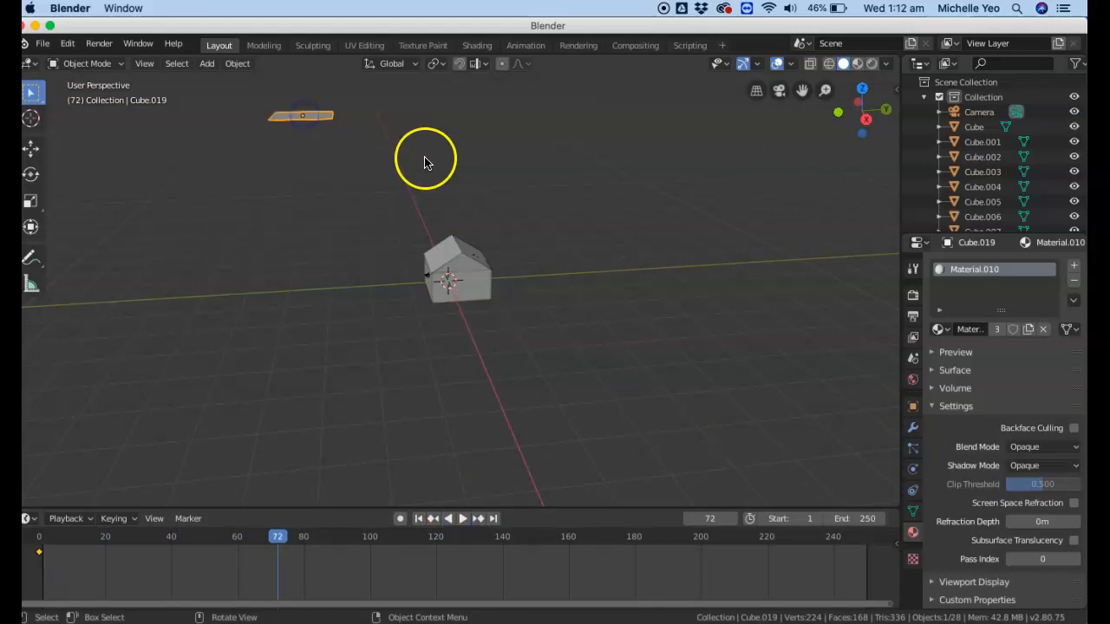
Try to position the stray flat panel Cube.019 under the house at frame 60 by moving it along global Z, Y and X.
left_click(239, 538)
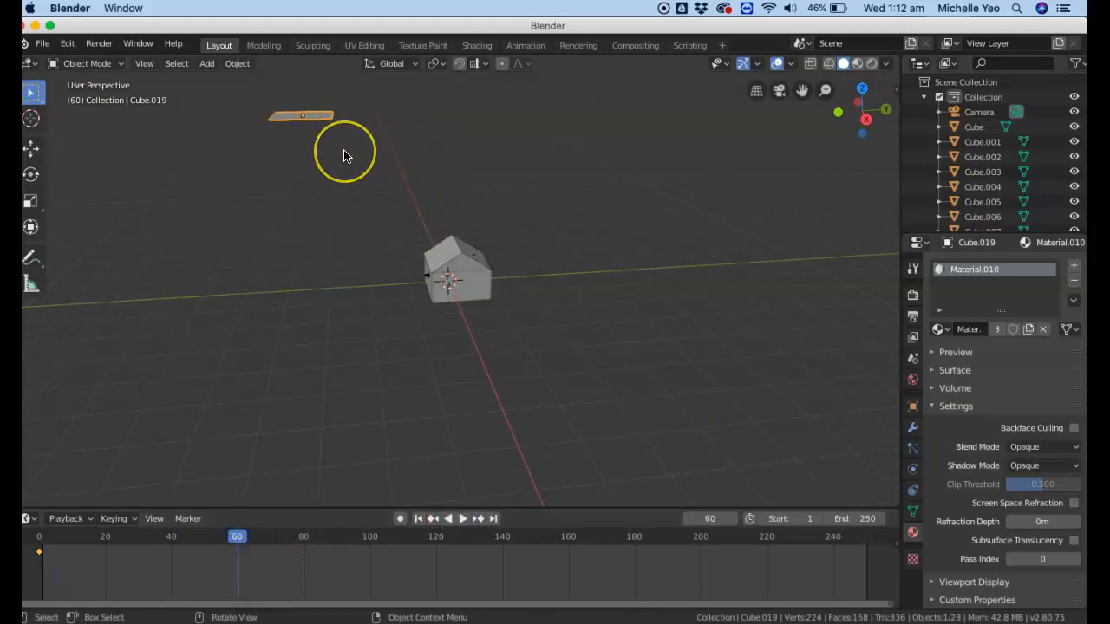
key("g")
key("z")
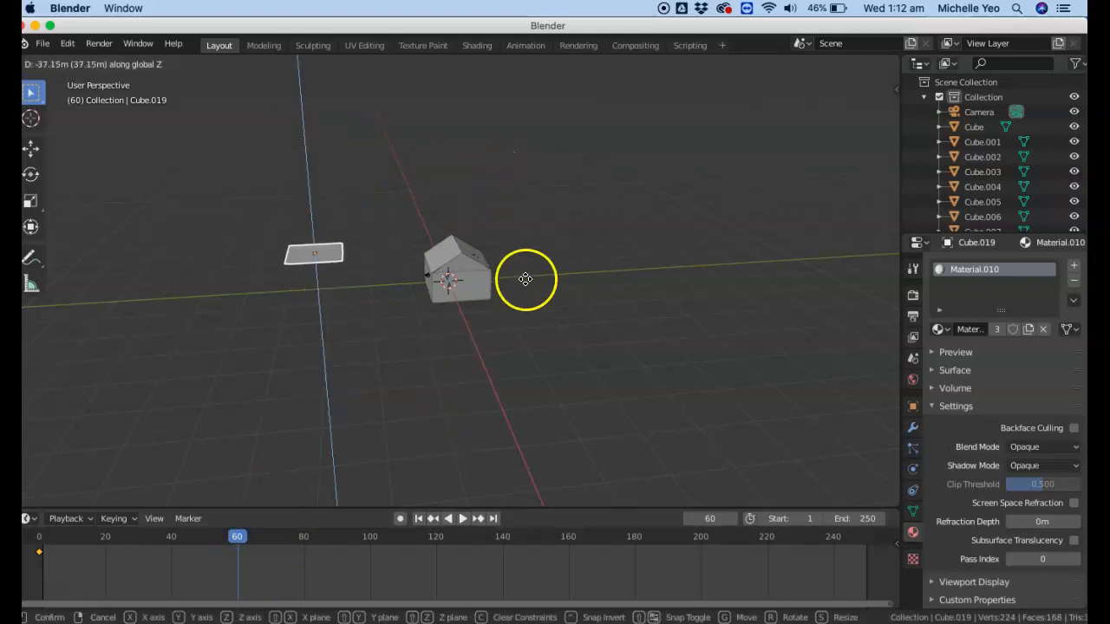
left_click(520, 314)
left_click_drag(838, 108, 826, 85)
key("g")
key("y")
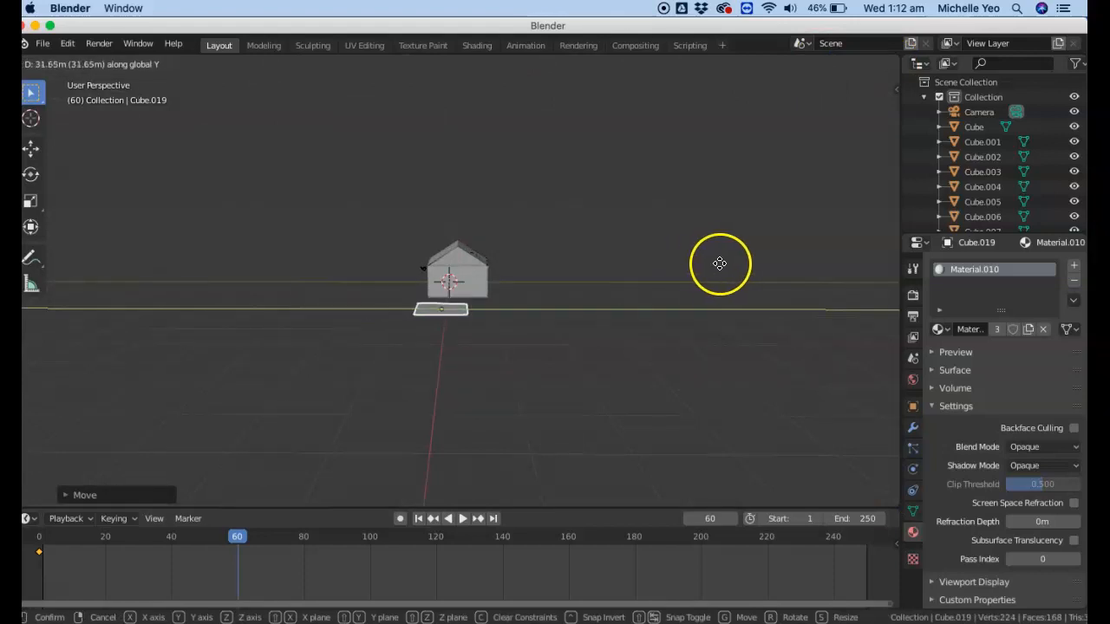
left_click(718, 264)
left_click_drag(864, 109, 871, 445)
key("g")
key("x")
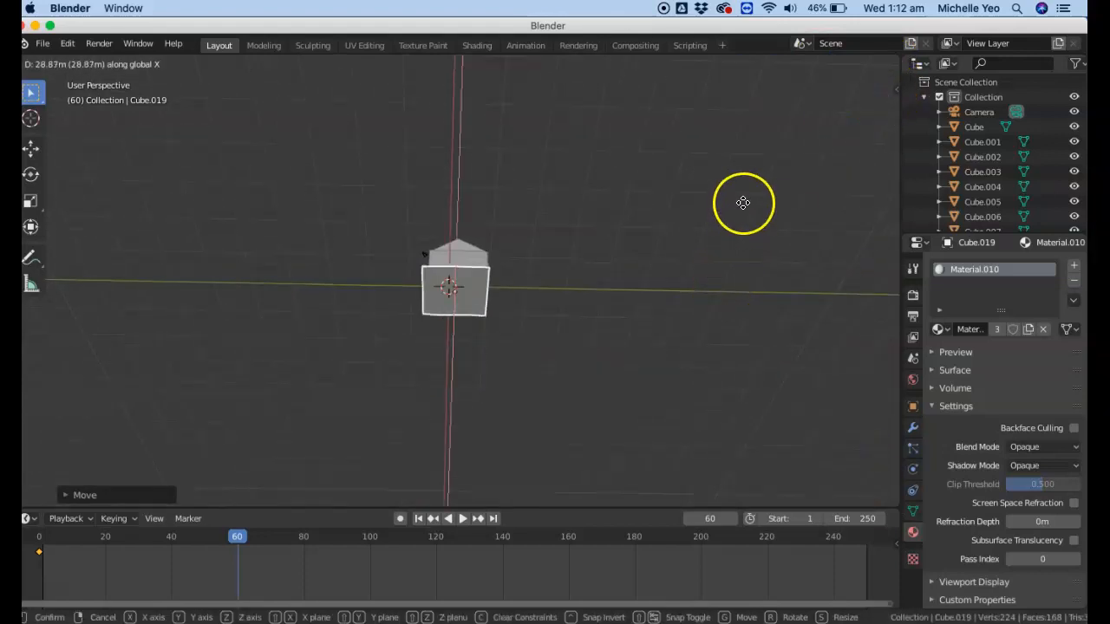
left_click(742, 209)
scroll(543, 233, "up", 8)
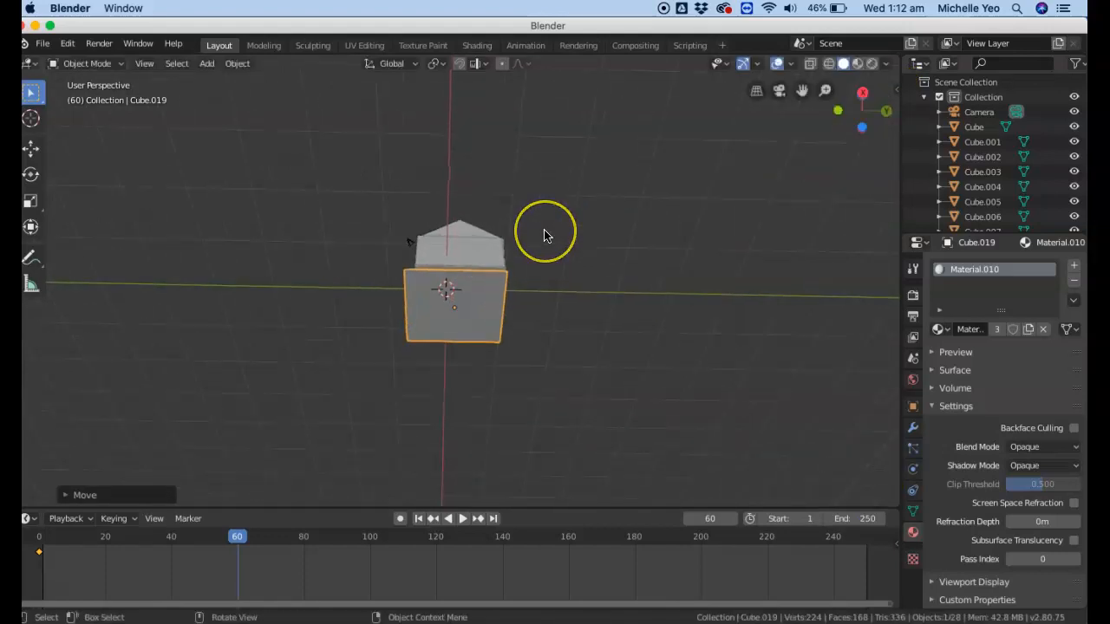
Delete the stray flat panel Cube.019 and select the floor Cube.014 on the underside of the house.
left_click_drag(858, 87, 813, 136)
key("x")
left_click(681, 218)
left_click(466, 322)
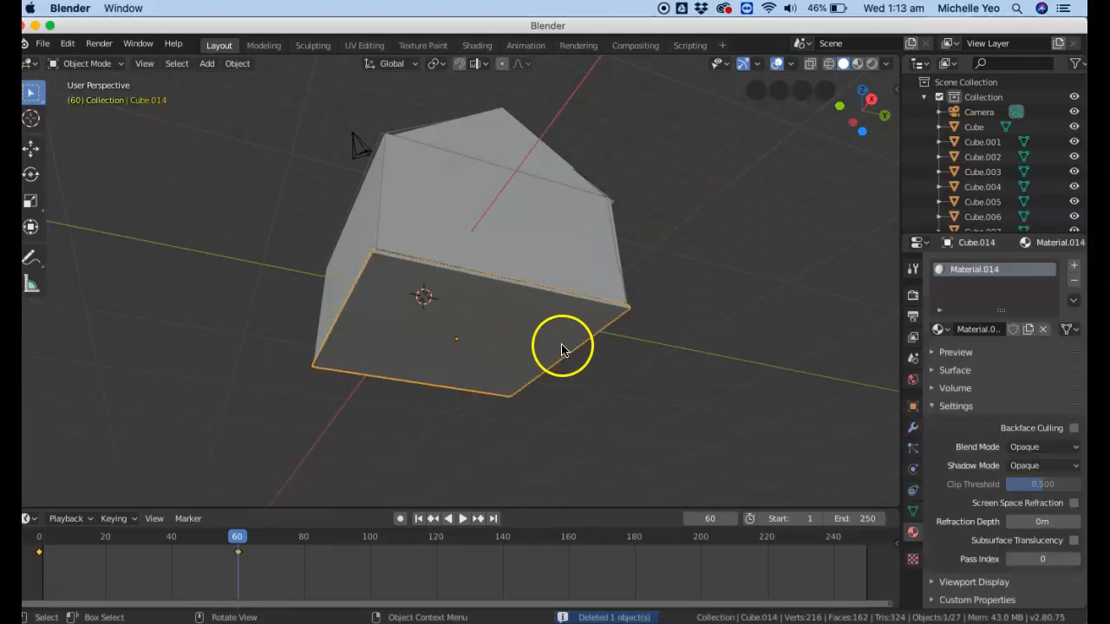
Return to frame 0 with all scattered panels in view and play the animation to check the house's assembly.
left_click_drag(230, 552, 39, 553)
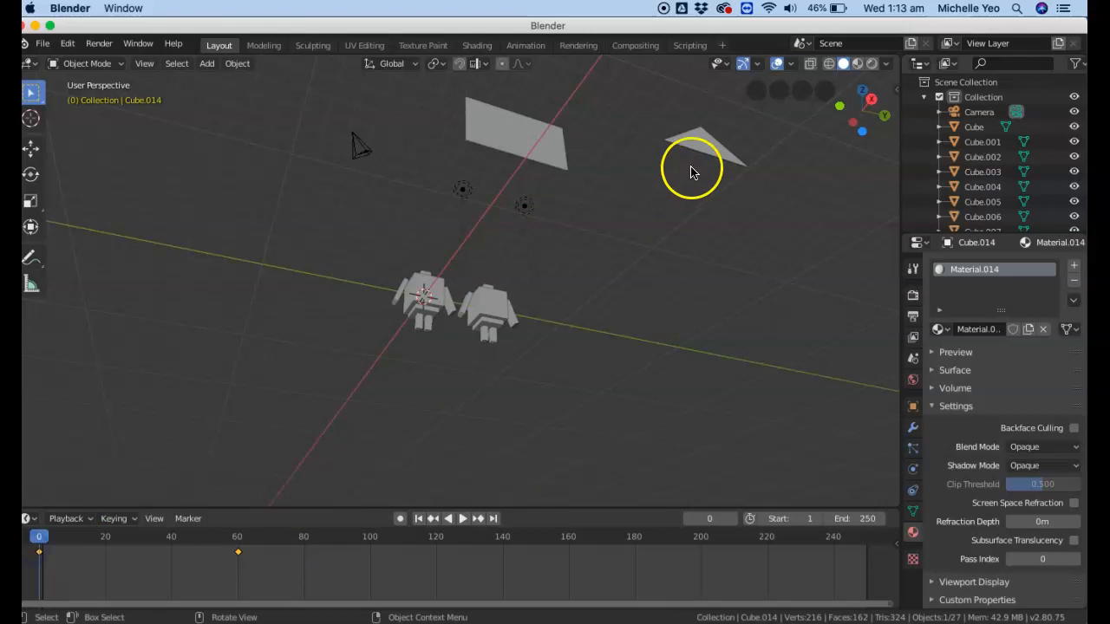
scroll(691, 171, "down", 8)
left_click_drag(830, 121, 844, 223)
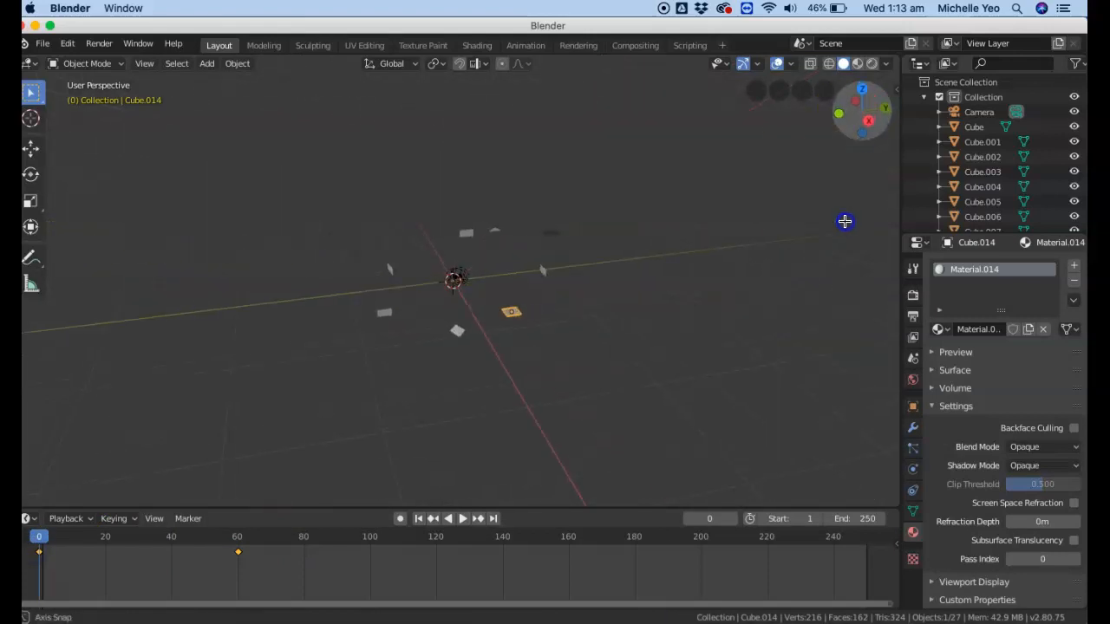
scroll(498, 204, "up", 8)
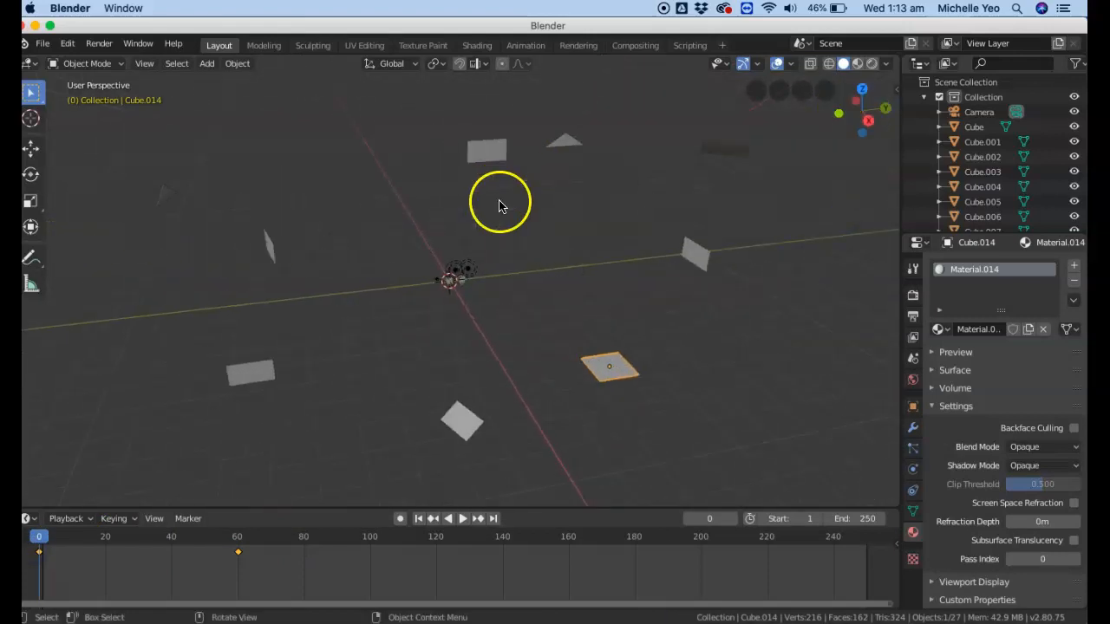
left_click(462, 521)
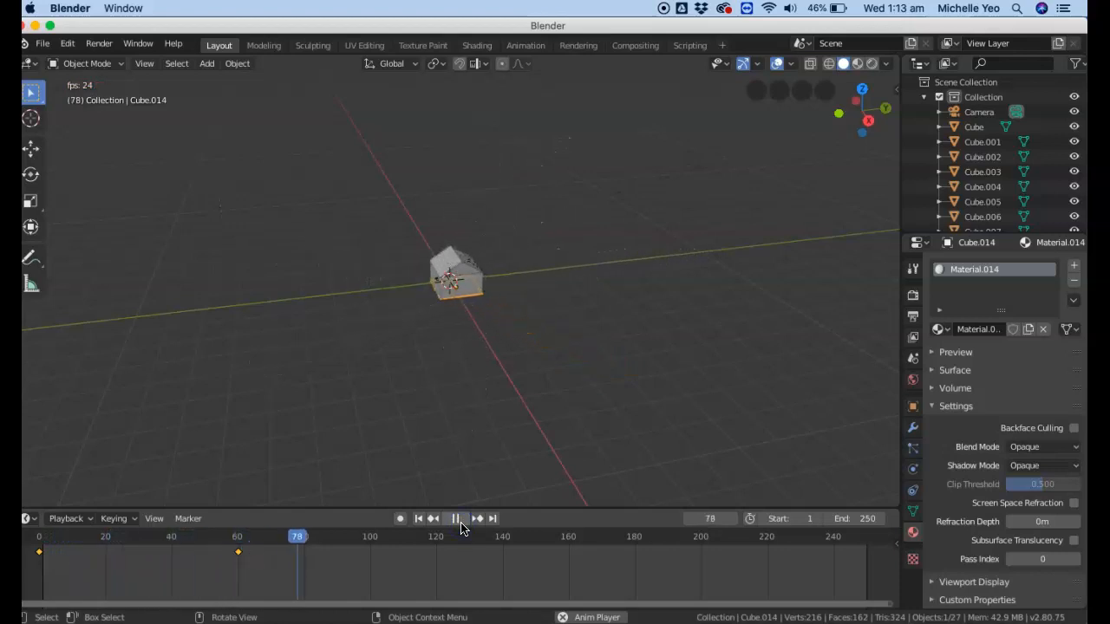
left_click(455, 518)
Move the end keyframe of the floor Cube.014 to about frame 76 and that of the front wall Cube.018 to about frame 53.
scroll(450, 303, "up", 6)
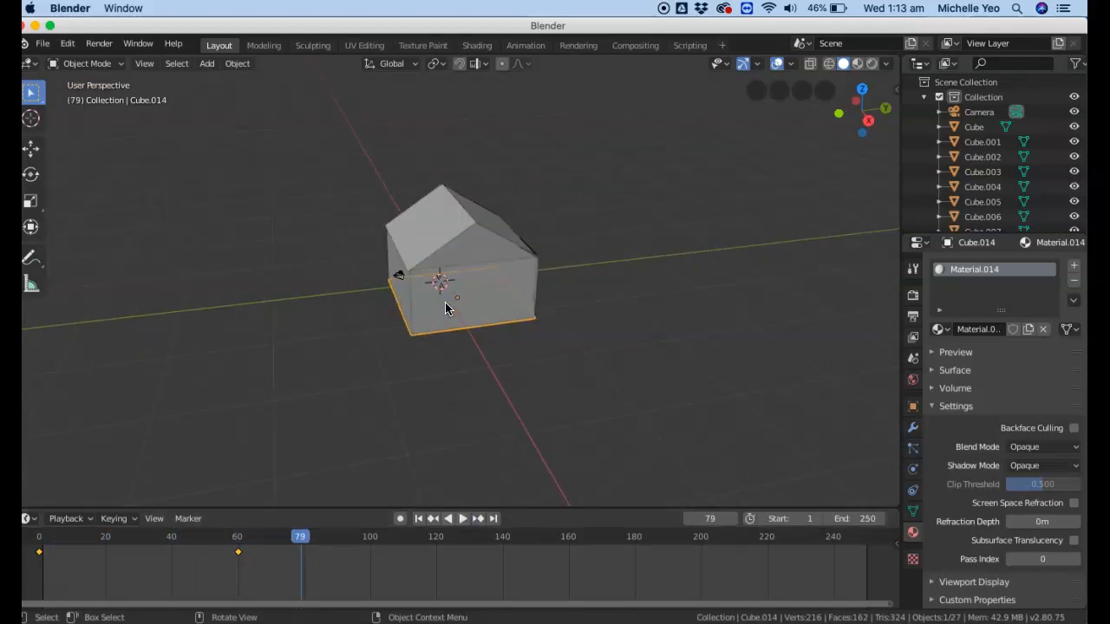
left_click_drag(239, 552, 292, 551)
left_click(451, 313)
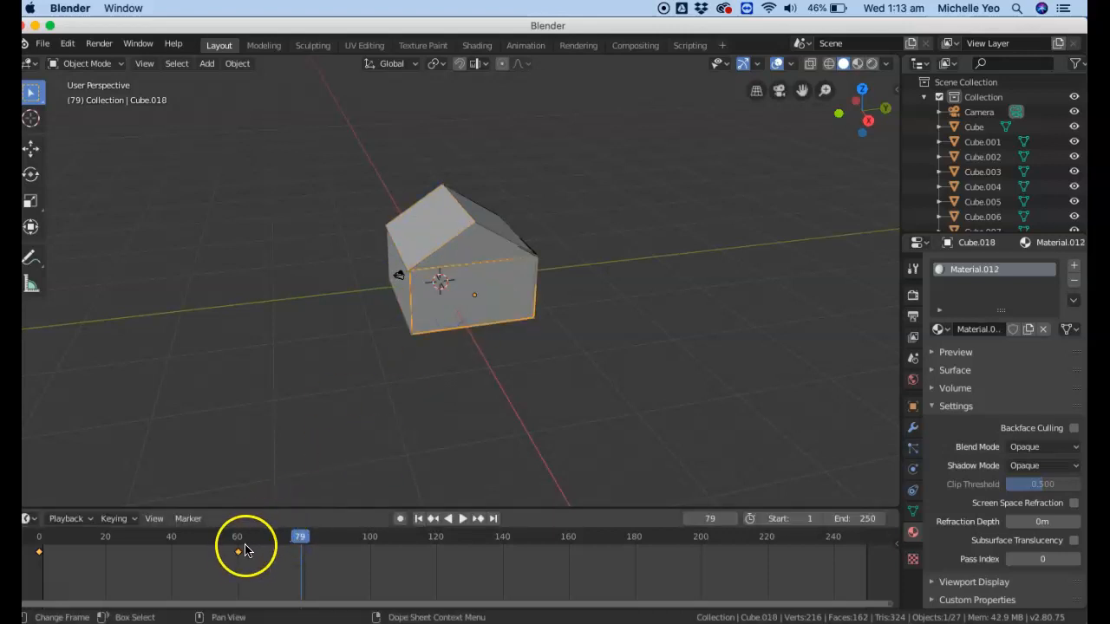
left_click(215, 551)
Move the end keyframe of the −Y side wall Cube.015 from frame 60 to about frame 69.
left_click(452, 321)
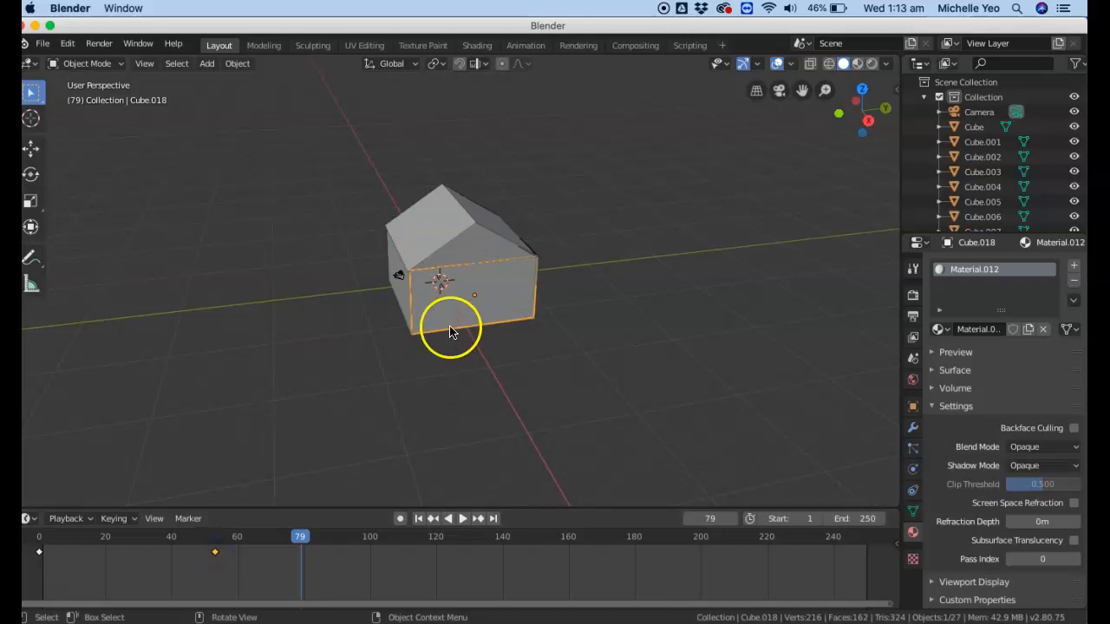
left_click(406, 296)
left_click(245, 561)
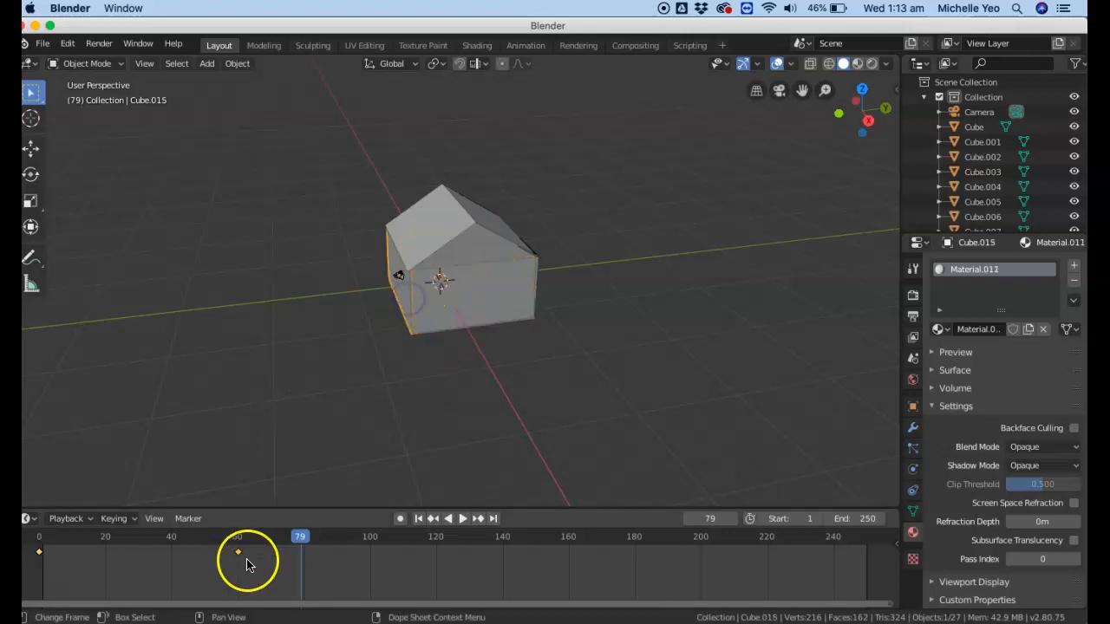
left_click_drag(242, 555, 267, 552)
Move the end keyframe of the +Y side wall Cube.016 to about frame 50.
left_click(540, 263)
left_click_drag(837, 84, 871, 96)
left_click(529, 286)
left_click_drag(243, 562, 203, 555)
Move the end keyframe of another house panel to about frame 70 and that of the rear gable to about frame 35.
left_click_drag(858, 104, 867, 472)
left_click_drag(239, 551, 270, 552)
left_click_drag(868, 119, 640, 205)
left_click(496, 255)
left_click_drag(239, 553, 155, 552)
Select the rear wall Cube.017, return to frame 0, and play the animation to preview the staggered timing.
left_click(489, 313)
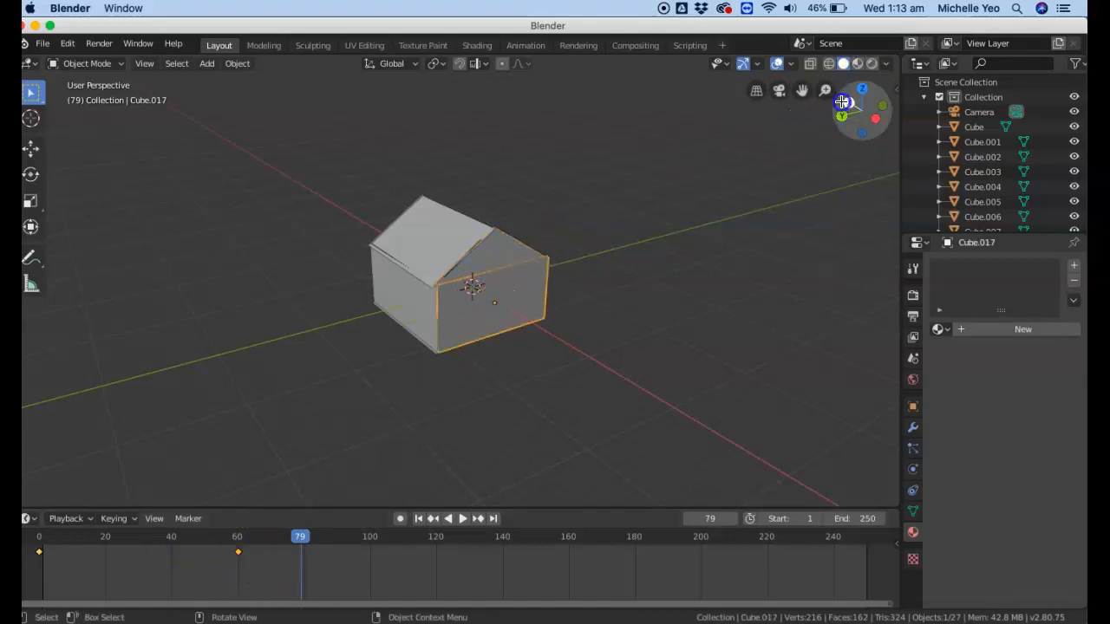
left_click_drag(841, 102, 872, 103)
left_click_drag(297, 545, 49, 544)
left_click(457, 517)
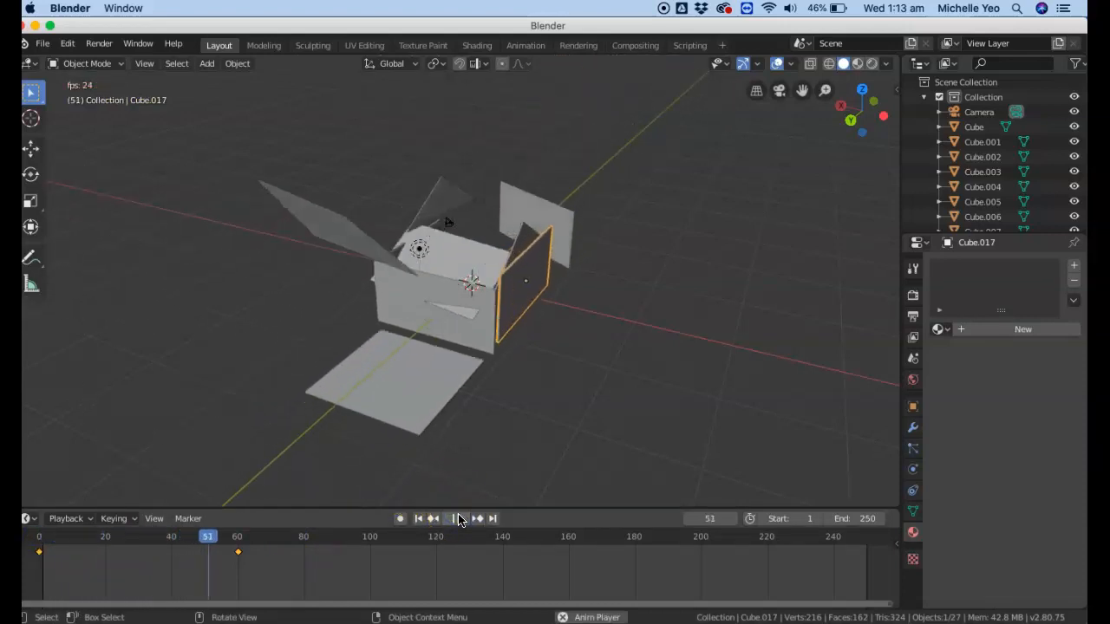
left_click(453, 517)
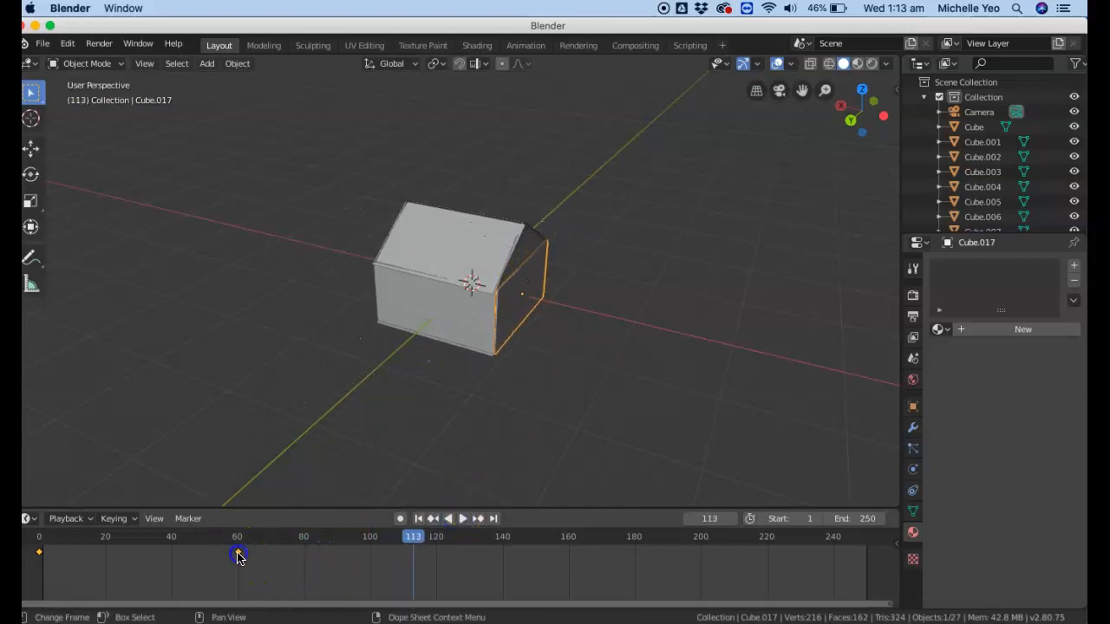
Move the end keyframe of the +Y side wall Cube.016 to about frame 29 and replay the animation from frame 0.
left_click(427, 314)
left_click_drag(196, 552, 136, 552)
left_click_drag(192, 538, 39, 538)
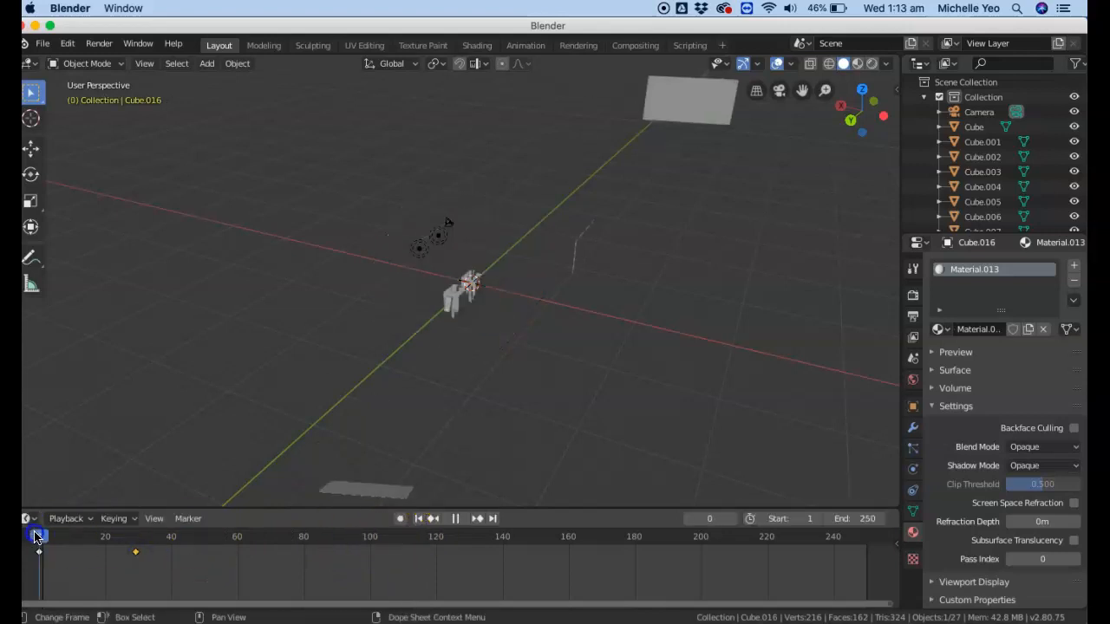
left_click(455, 518)
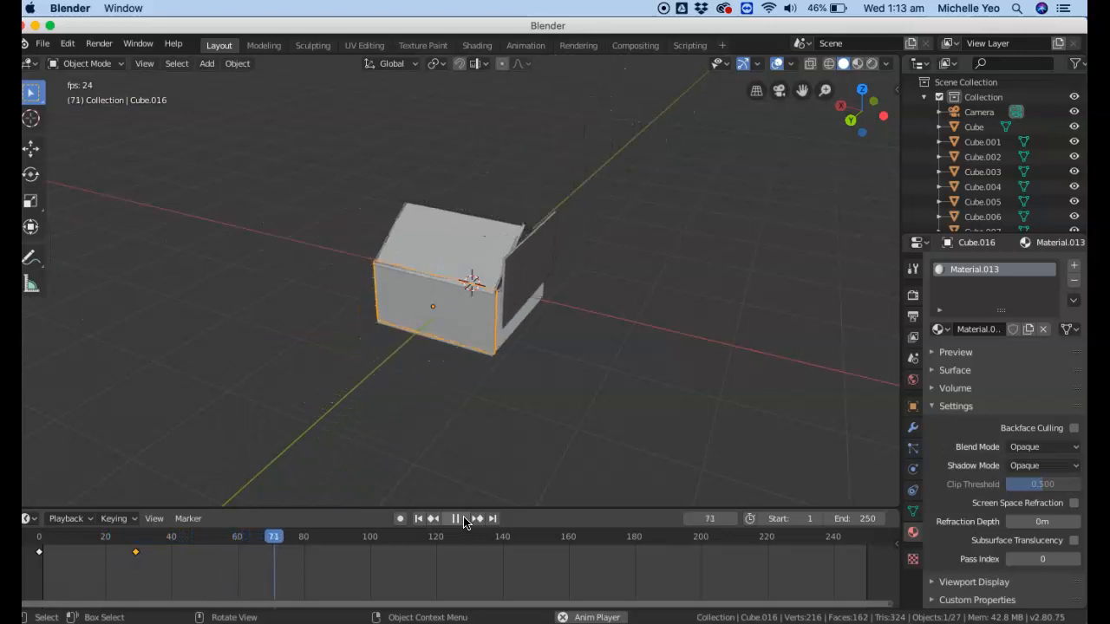
left_click(455, 519)
Return to frame 0 and examine the two block figures and the object list for which parts carry keyframes.
left_click_drag(353, 530, 39, 538)
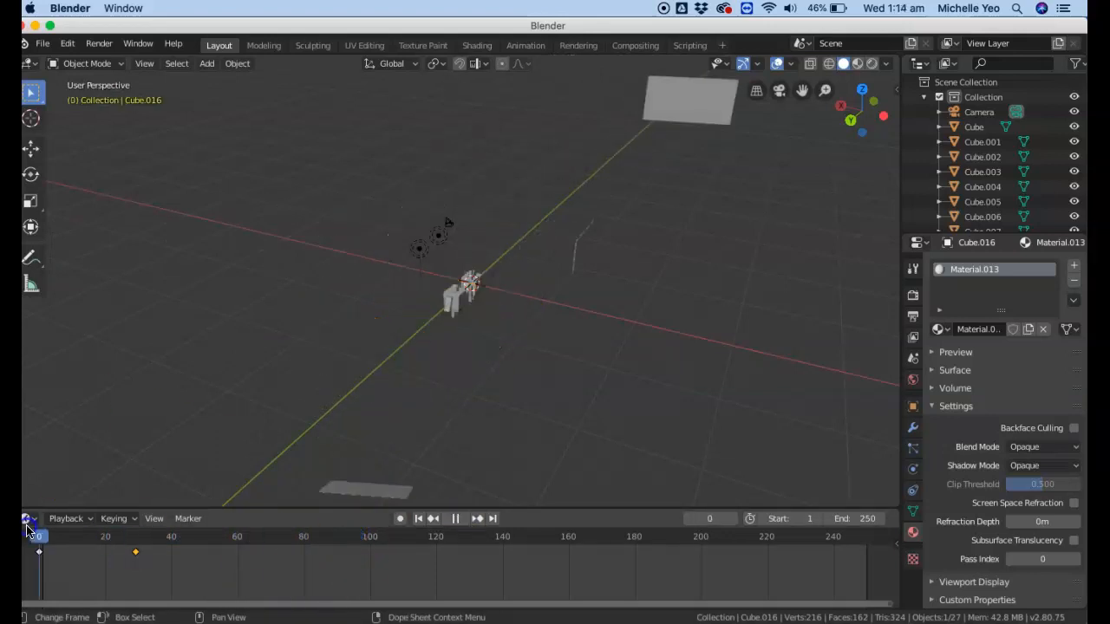
scroll(353, 247, "up", 8)
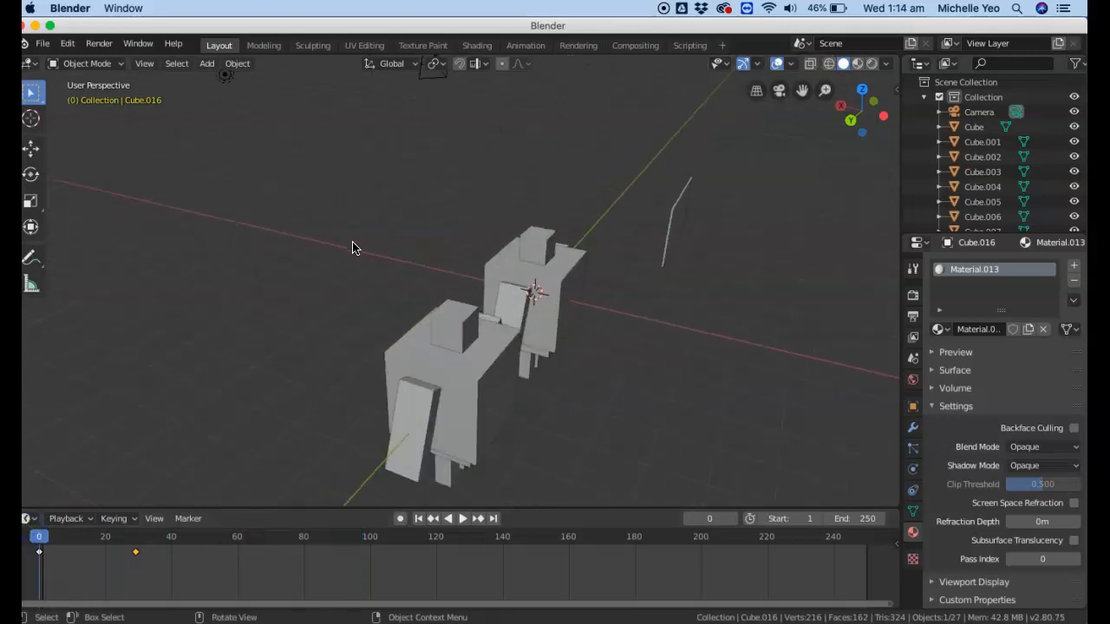
left_click_drag(874, 124, 744, 92)
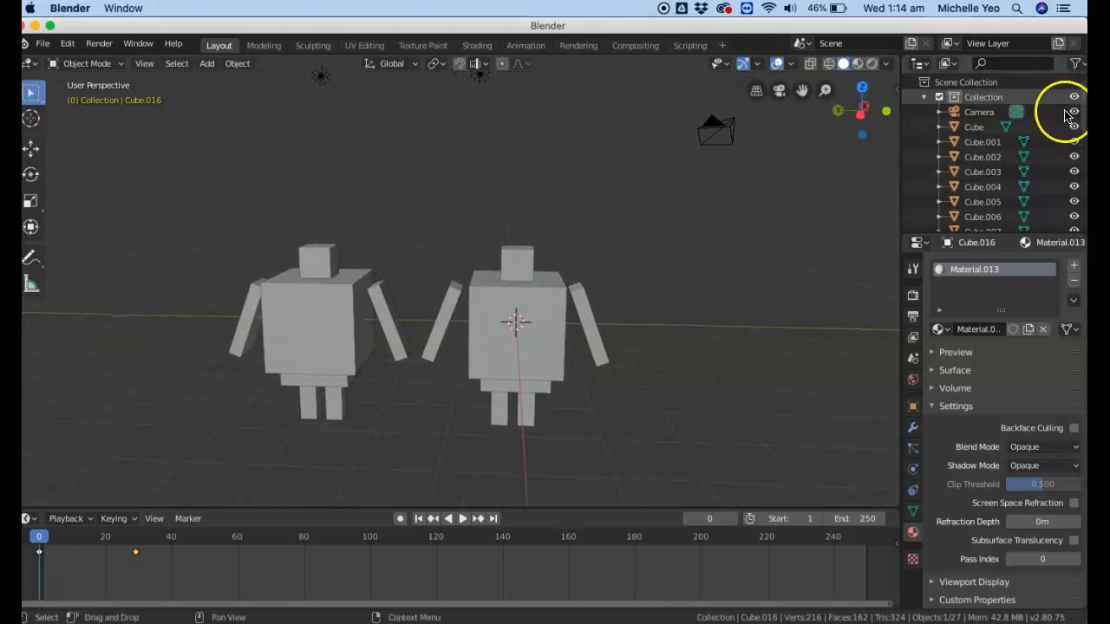
scroll(1040, 136, "down", 4)
scroll(1033, 137, "down", 6)
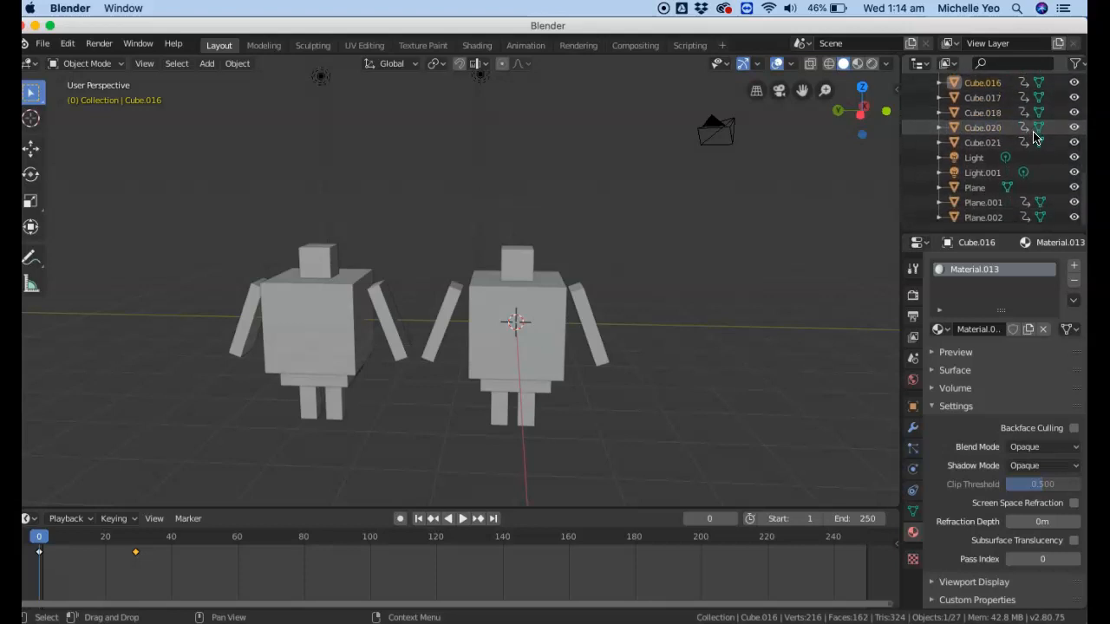
scroll(1034, 137, "up", 10)
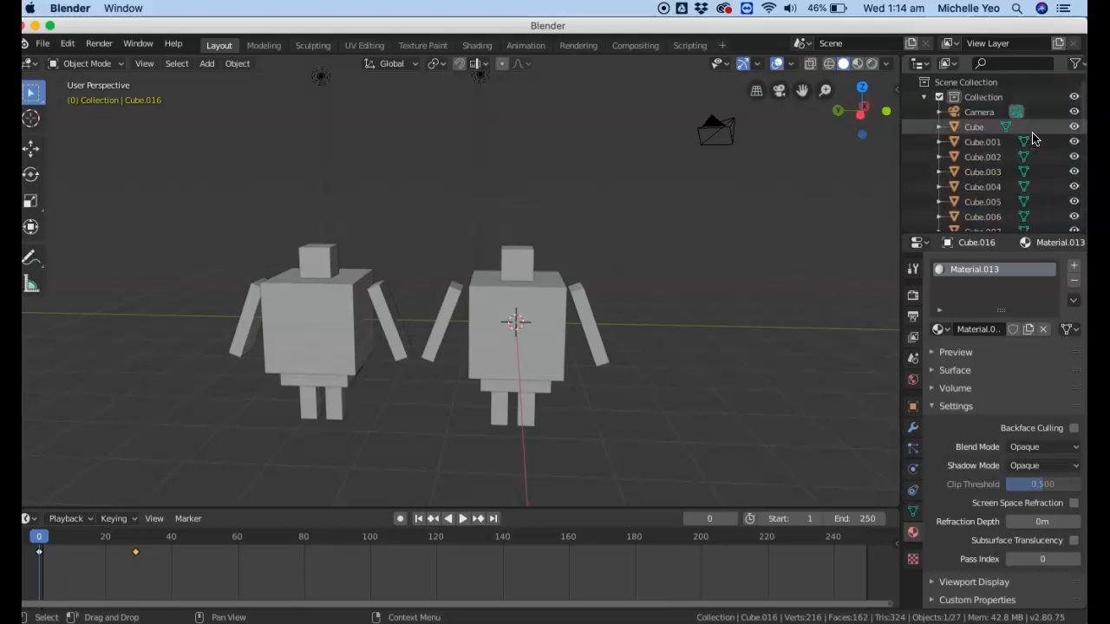
scroll(1004, 131, "down", 6)
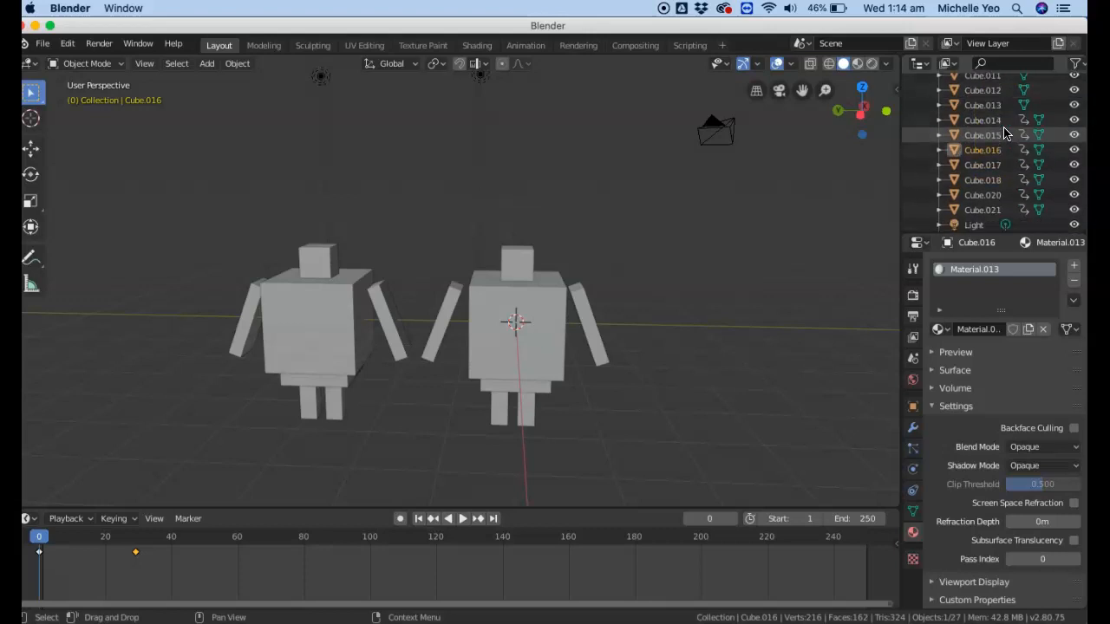
left_click(982, 121)
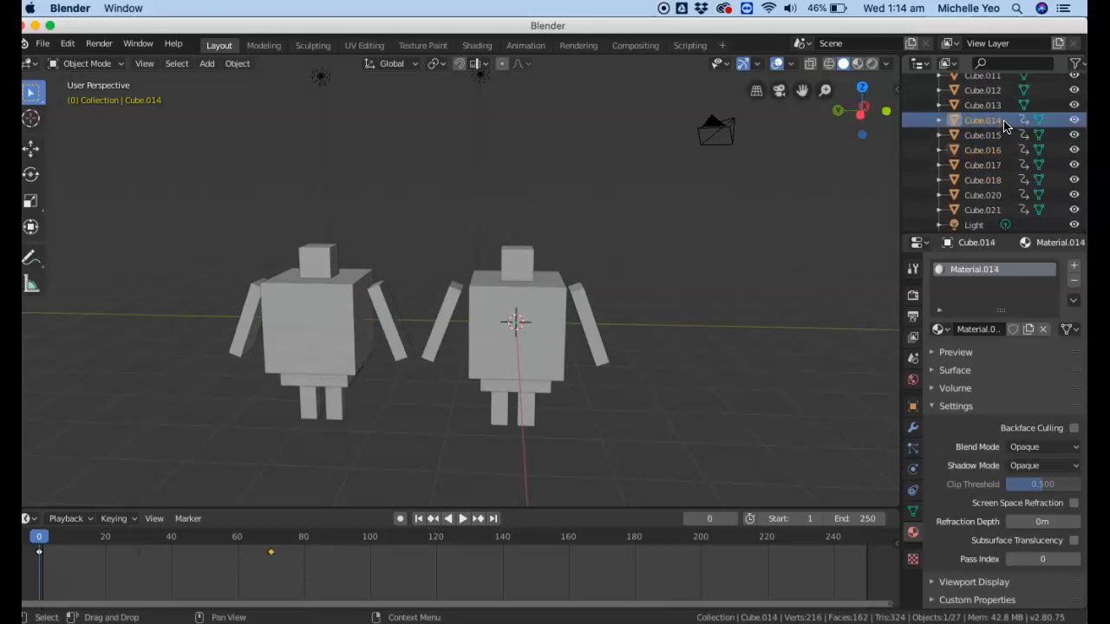
scroll(969, 178, "down", 4)
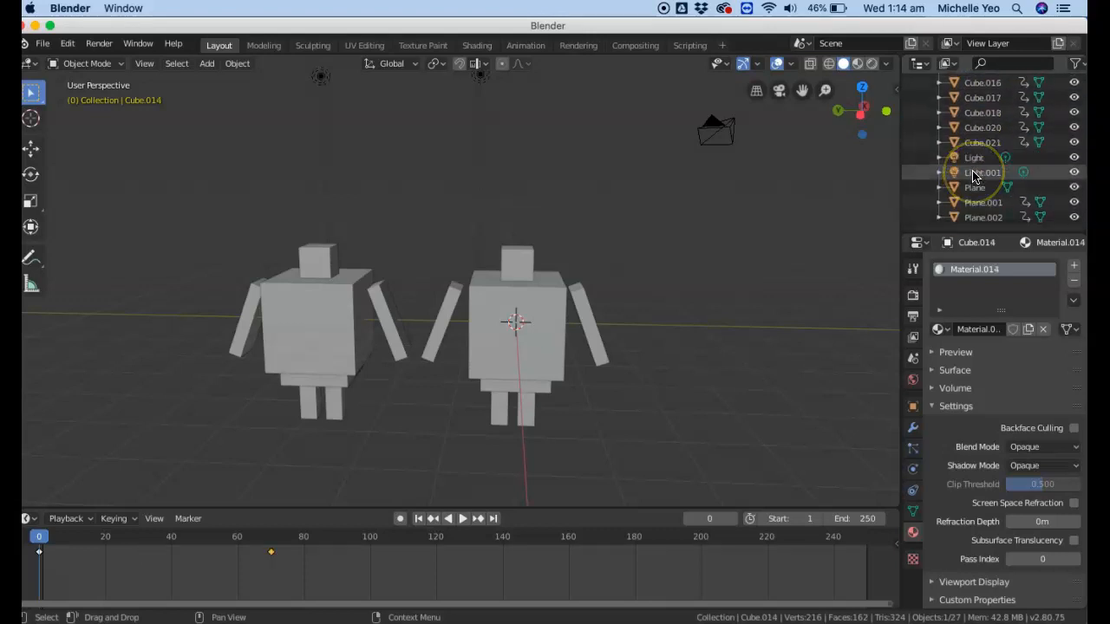
left_click(976, 142)
scroll(980, 144, "up", 5)
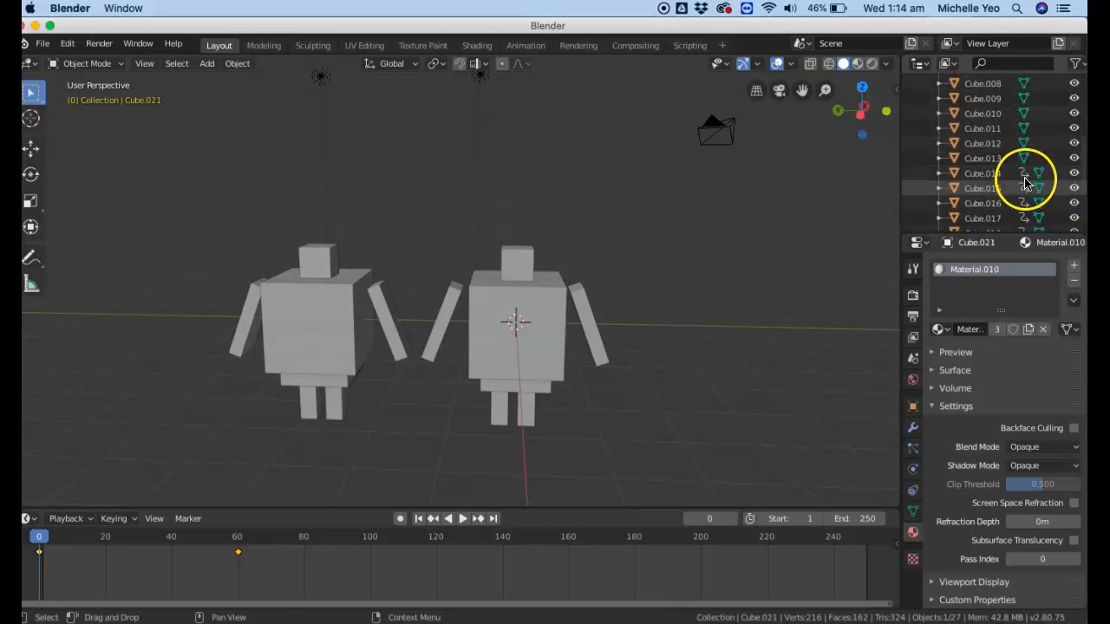
scroll(1025, 178, "up", 5)
scroll(1025, 143, "down", 5)
scroll(1026, 176, "down", 3)
left_click(722, 203)
Go to frame 100 and hide the house panels Cube.014 through Cube.018, Cube.020 and Cube.021, leaving Cube.013 and the Light visible.
left_click_drag(42, 538, 354, 525)
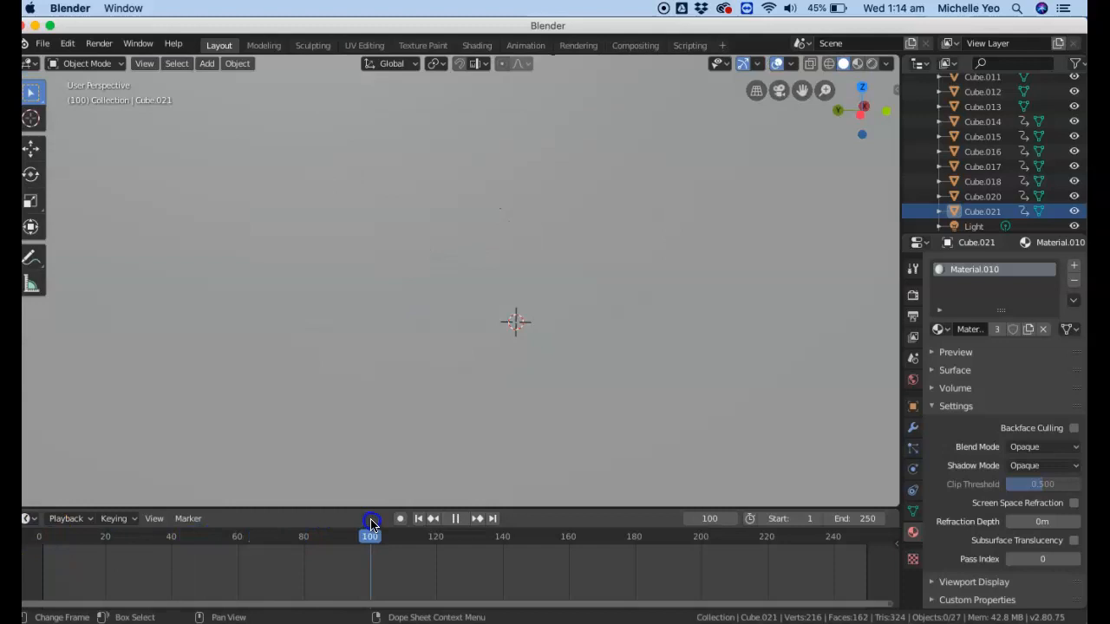
left_click(1074, 123)
left_click(1074, 137)
left_click(1074, 152)
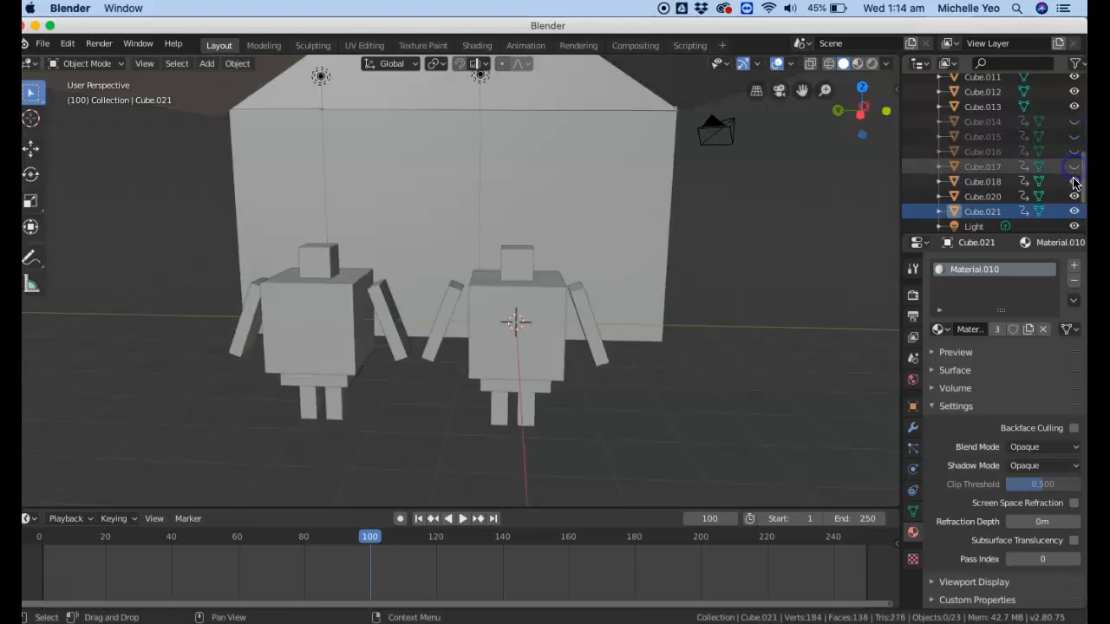
left_click(1074, 166)
left_click(1074, 182)
left_click(1074, 196)
left_click(1074, 211)
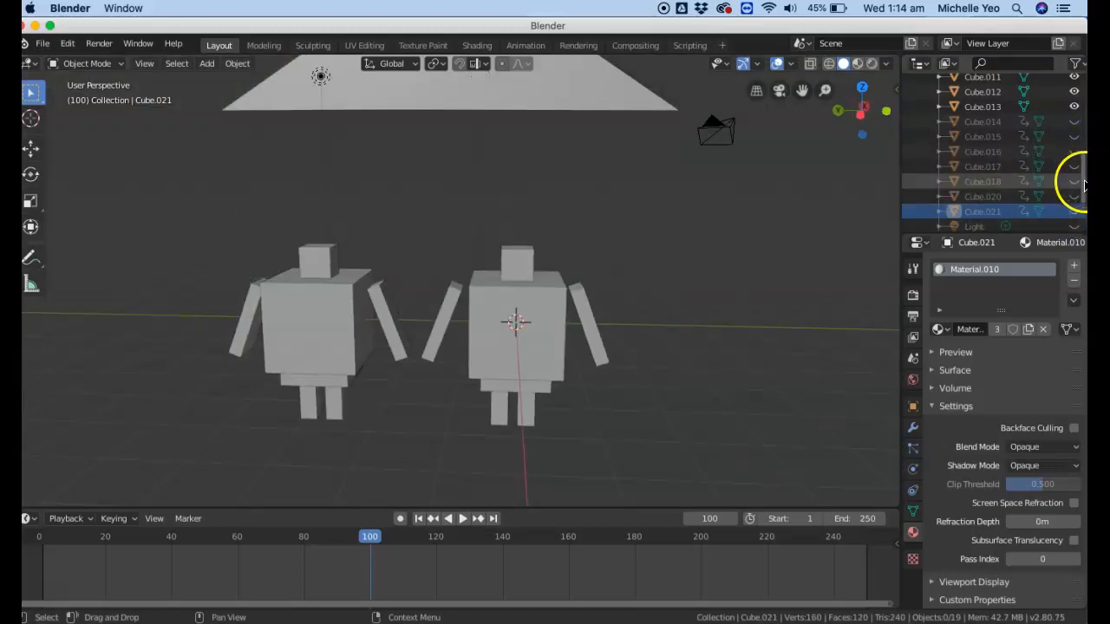
left_click(1074, 226)
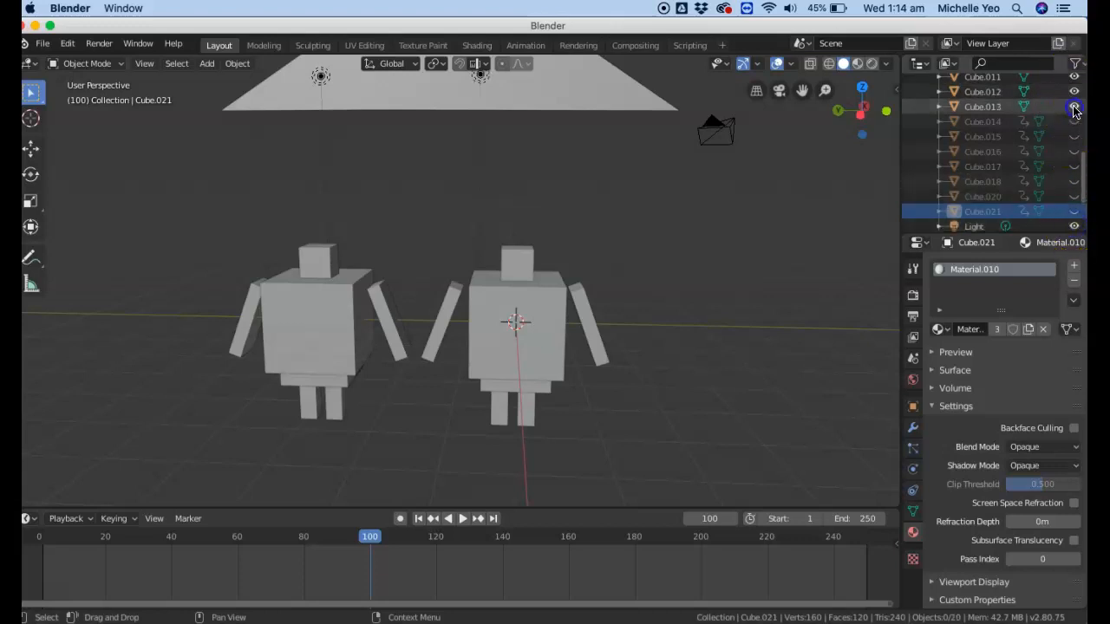
left_click(1074, 107)
left_click(1074, 107)
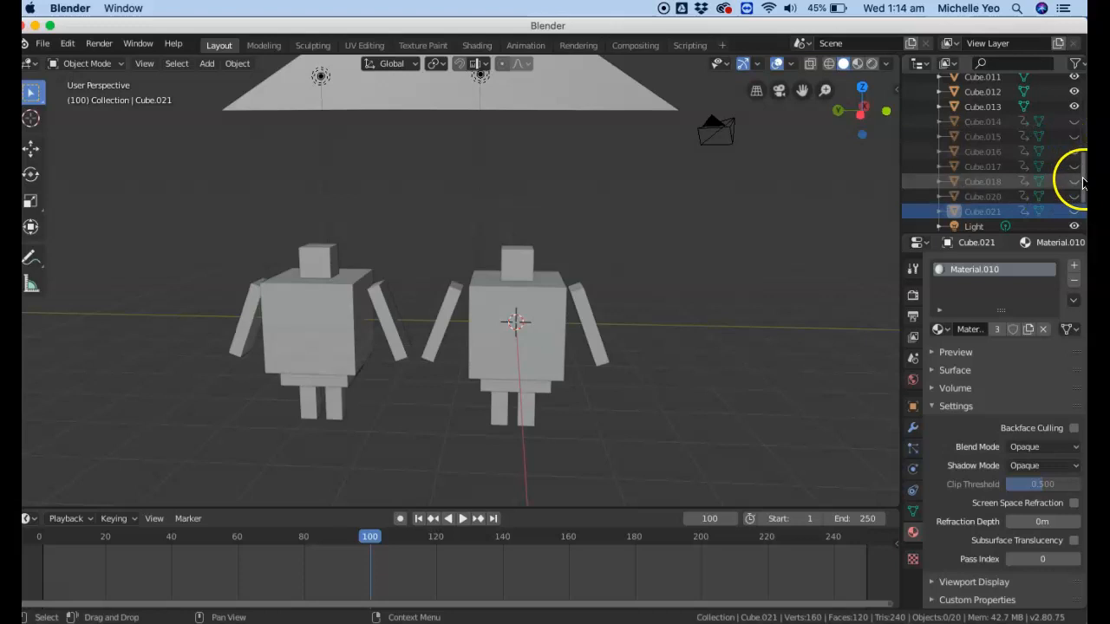
Hide the objects Plane, Plane.001 and Plane.002 so only the two figures, lights and camera are shown.
scroll(1079, 186, "down", 3)
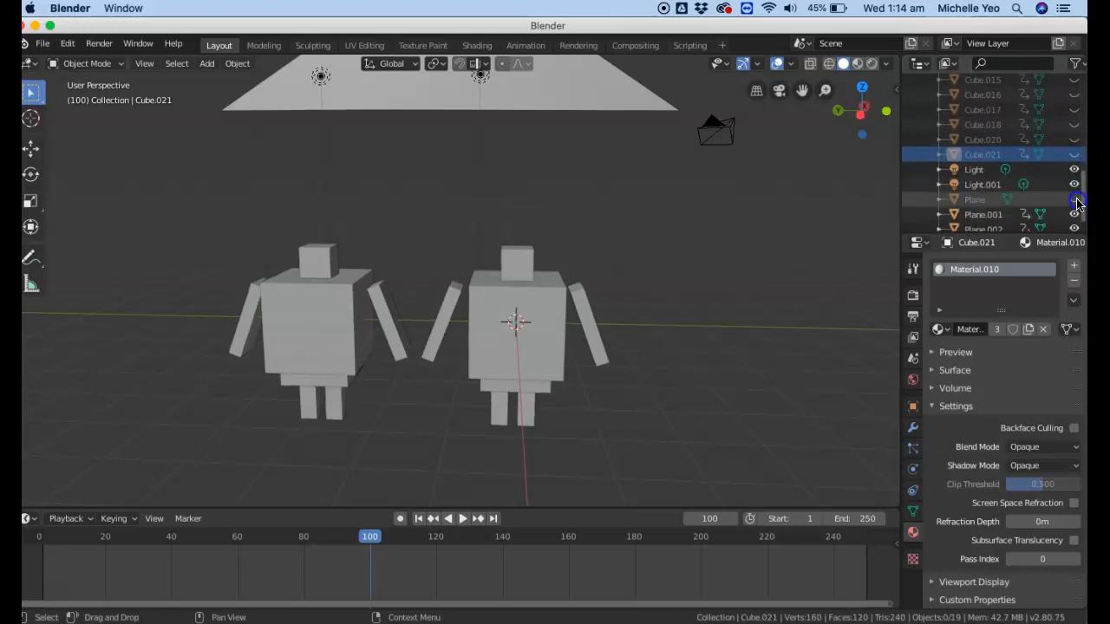
left_click(1075, 215)
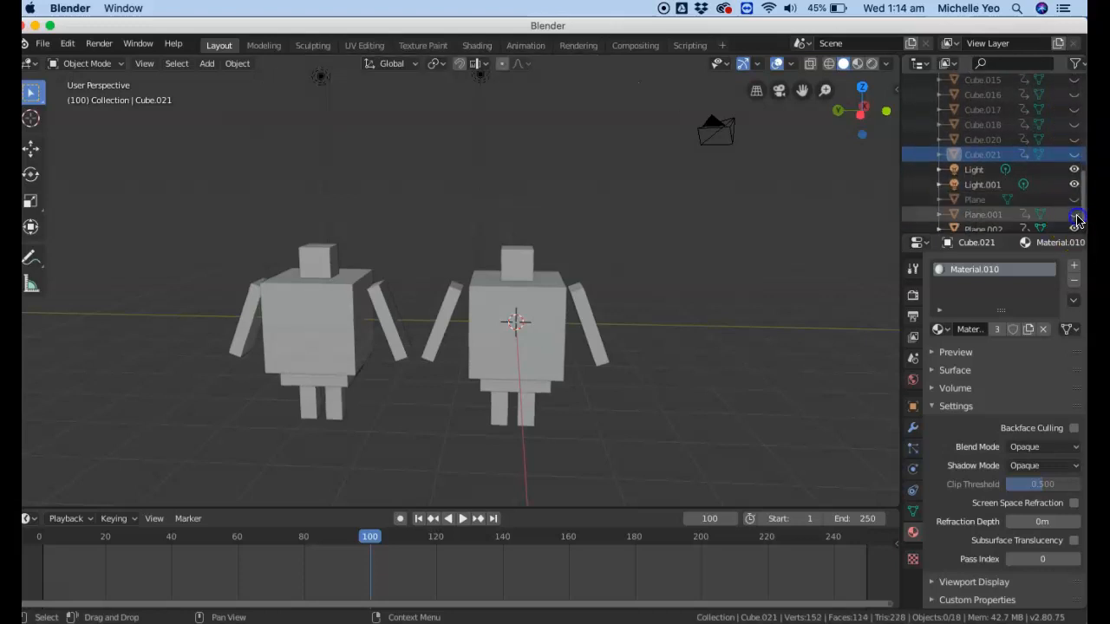
scroll(498, 315, "down", 6)
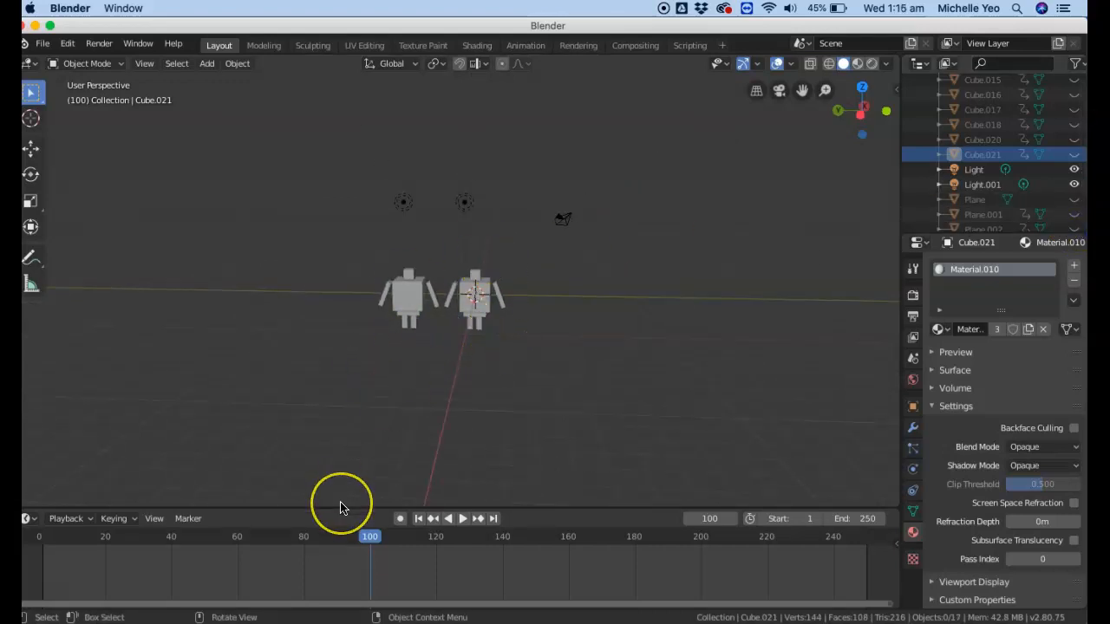
Go to frame 20 and insert a LocRotScale keyframe on Cube.008, the torso of the +Y figure.
left_click_drag(350, 529, 323, 531)
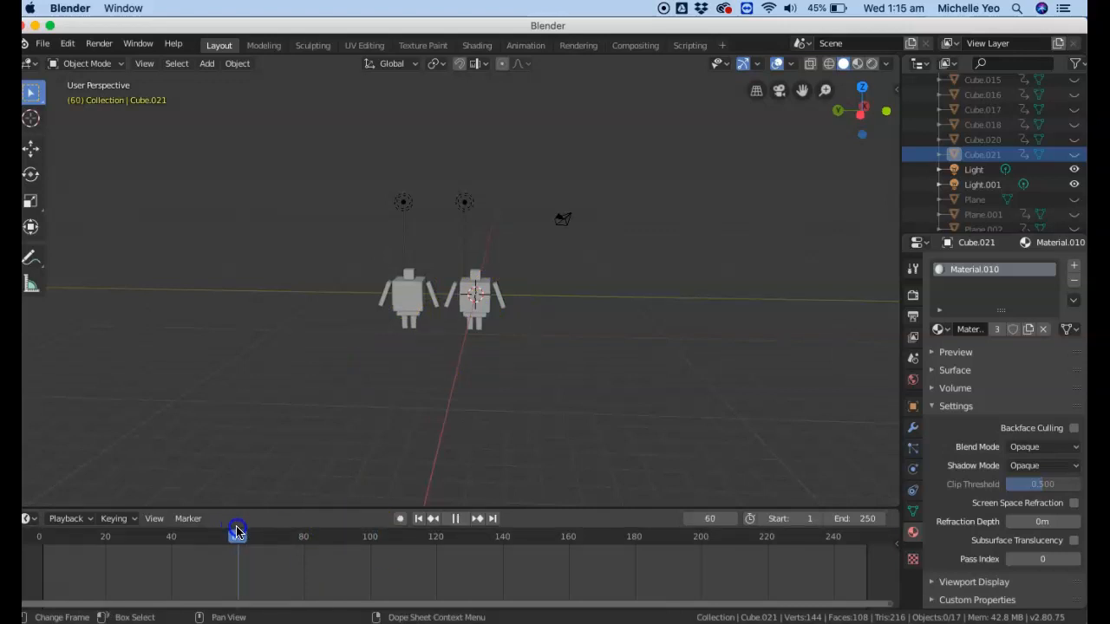
left_click_drag(237, 532, 237, 531)
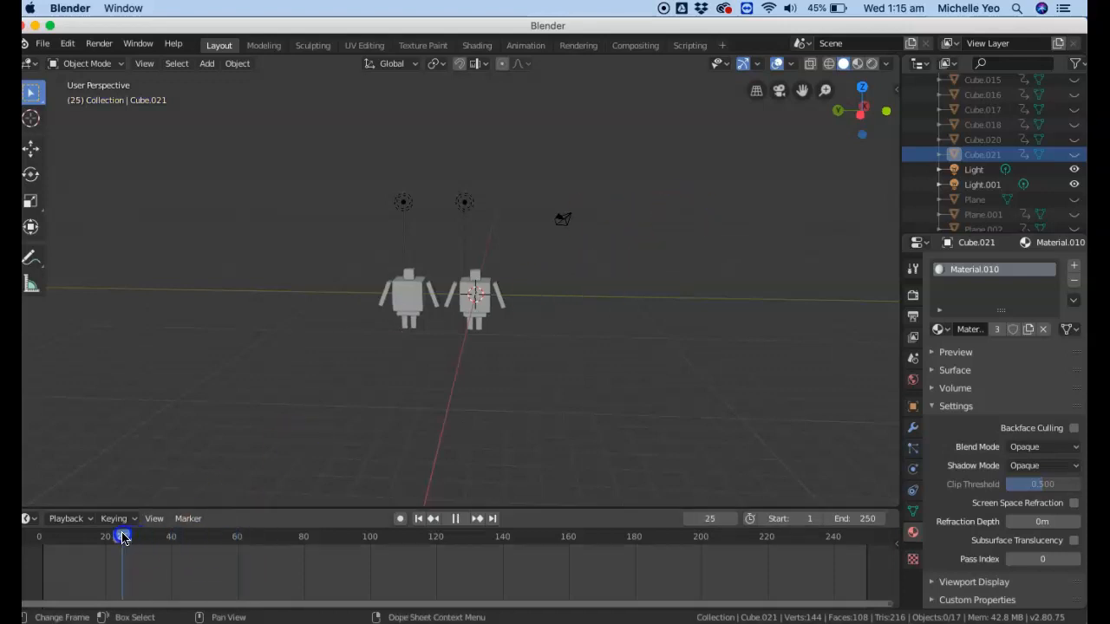
left_click_drag(105, 537, 105, 538)
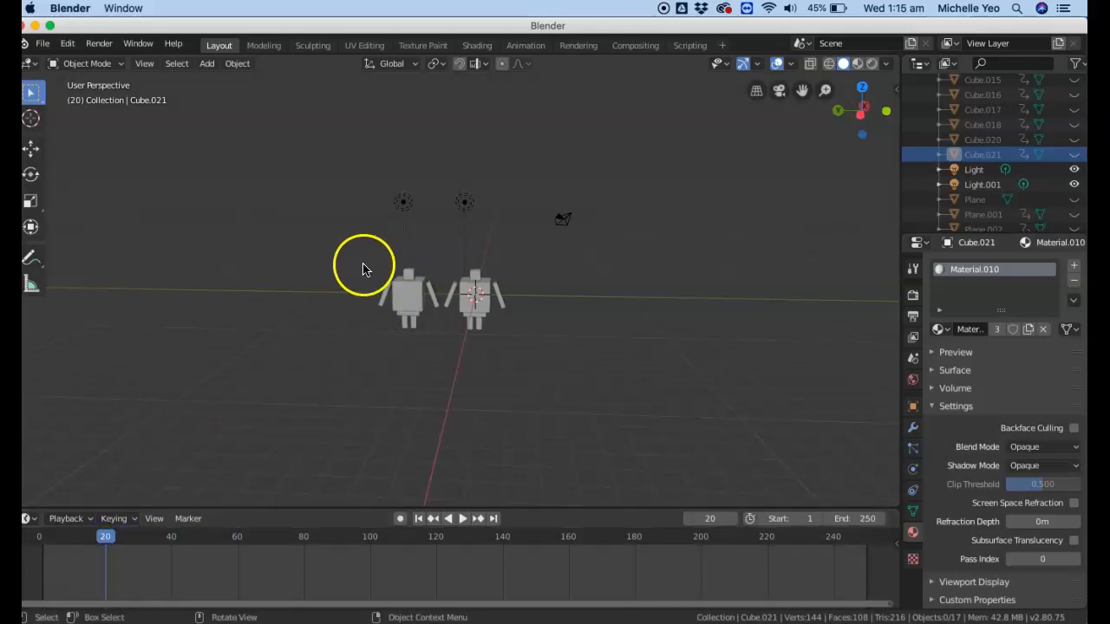
left_click_drag(362, 264, 533, 339)
left_click(408, 295)
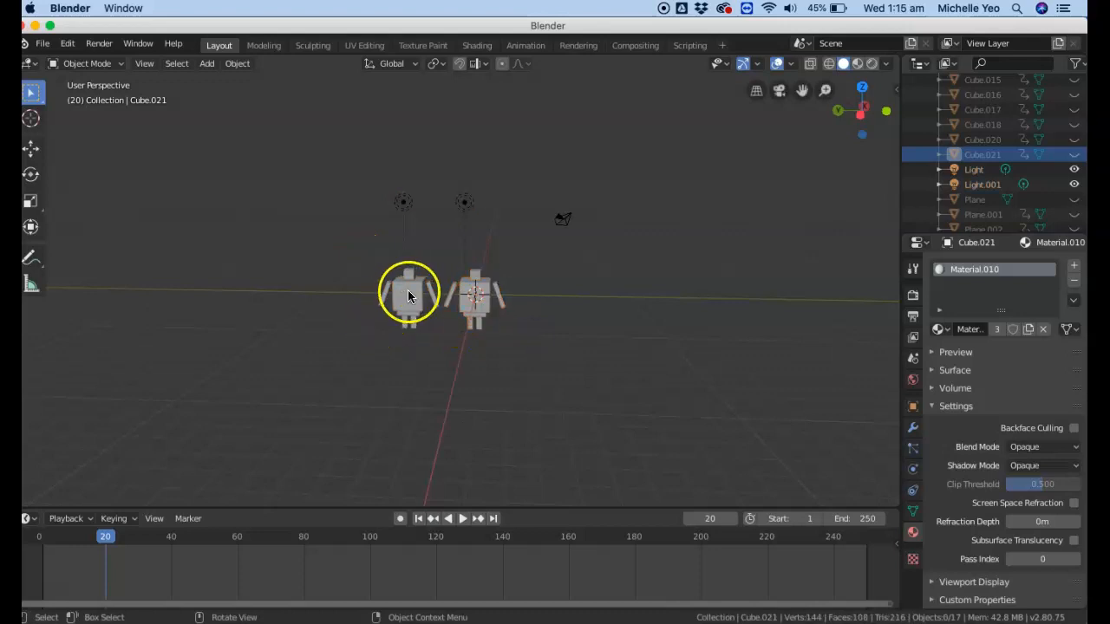
key("i")
left_click(409, 293)
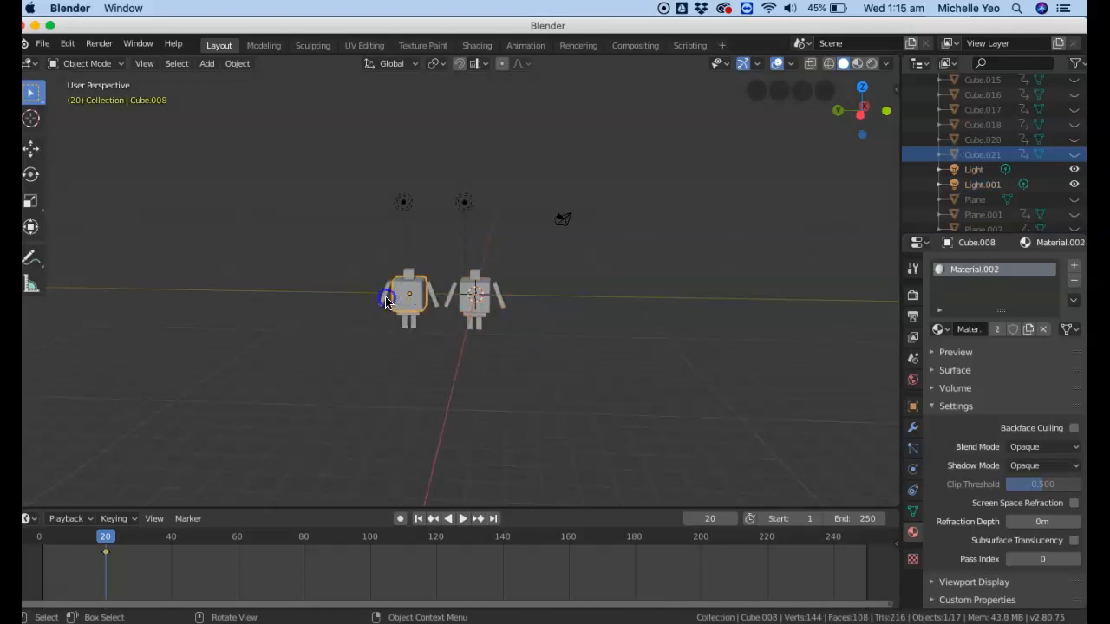
Insert LocRotScale keyframes at frame 20 on the +Y figure's arms and its head Cube.007.
left_click(386, 300)
key("i")
left_click(386, 299)
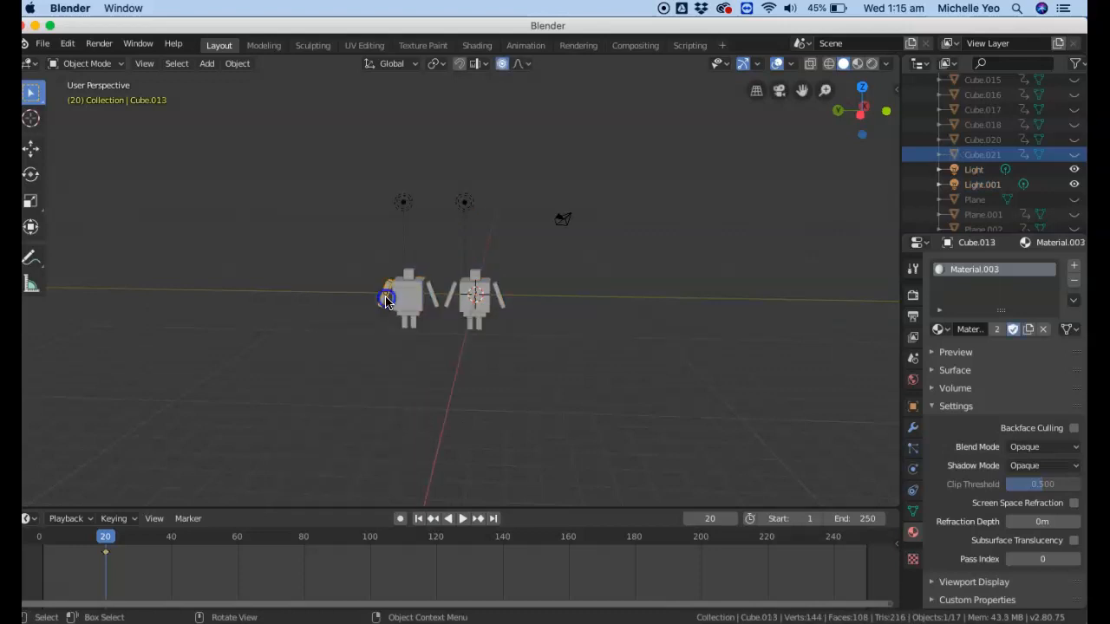
key("i")
left_click(433, 291)
left_click(409, 278)
key("i")
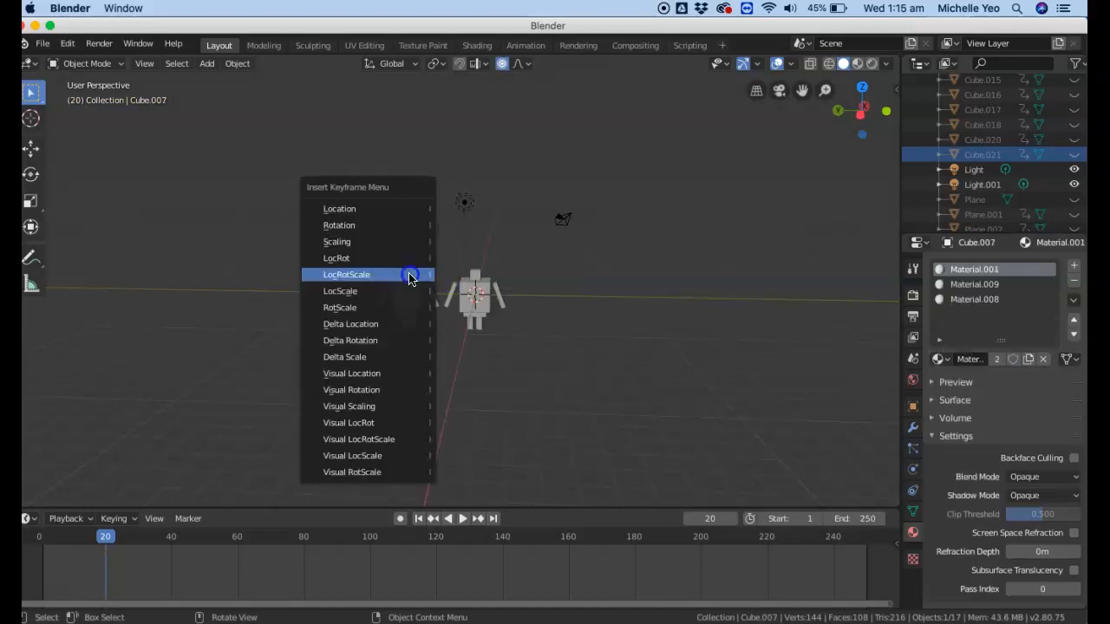
left_click(410, 278)
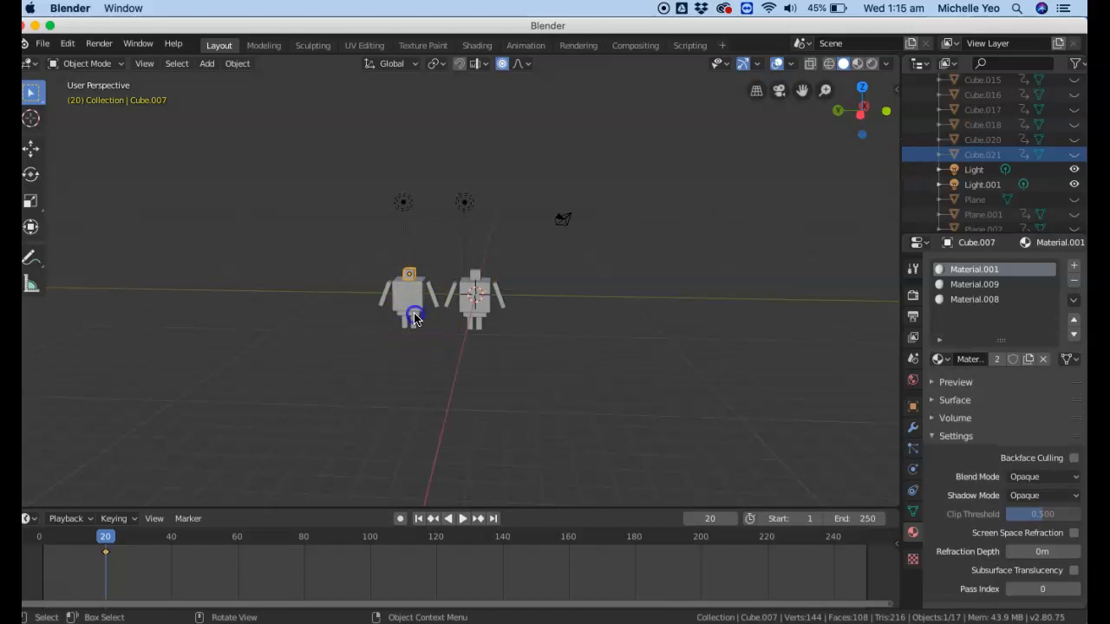
Insert LocRotScale keyframes at frame 20 on the +Y figure's hip block and both legs.
left_click(414, 318)
key("i")
left_click(412, 320)
left_click(414, 329)
key("i")
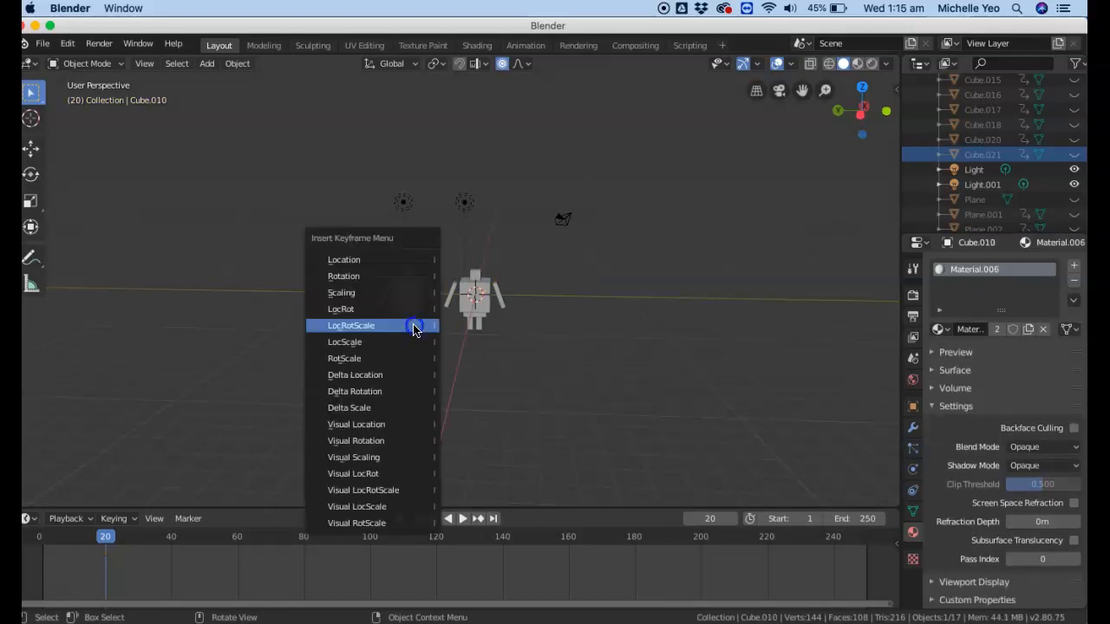
left_click(414, 327)
key("i")
left_click(408, 324)
Insert LocRotScale keyframes at frame 20 on the torso and head of the figure at the origin.
left_click(491, 297)
key("i")
left_click(490, 300)
left_click(478, 275)
key("i")
left_click(477, 277)
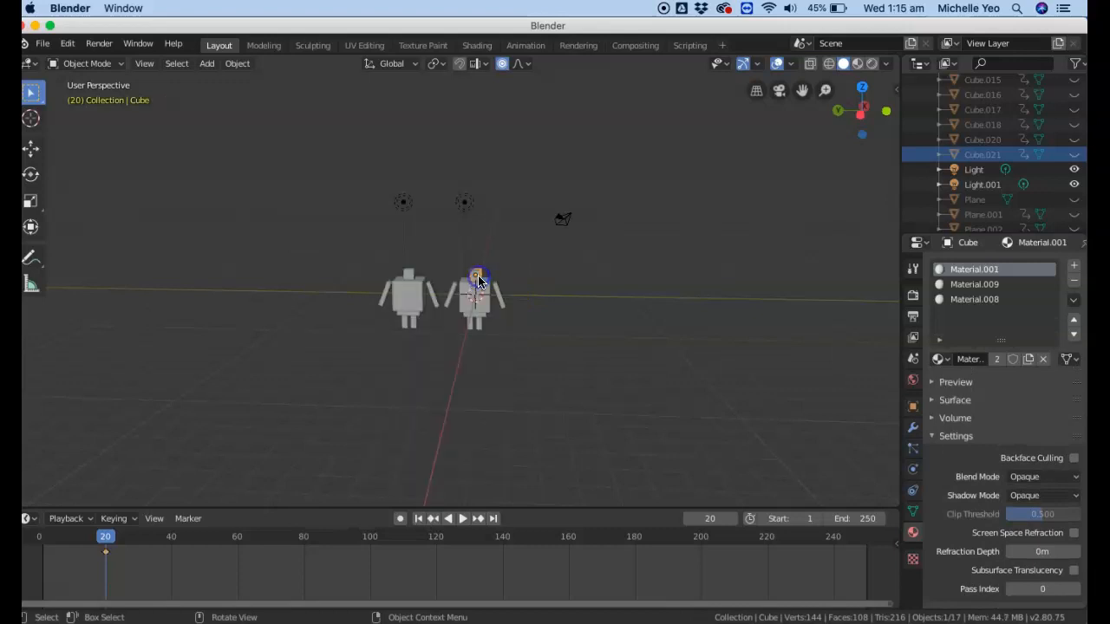
Insert LocRotScale keyframes at frame 20 on the origin figure's arms, Cube.006 and Cube.005.
left_click(450, 295)
key("i")
left_click(458, 292)
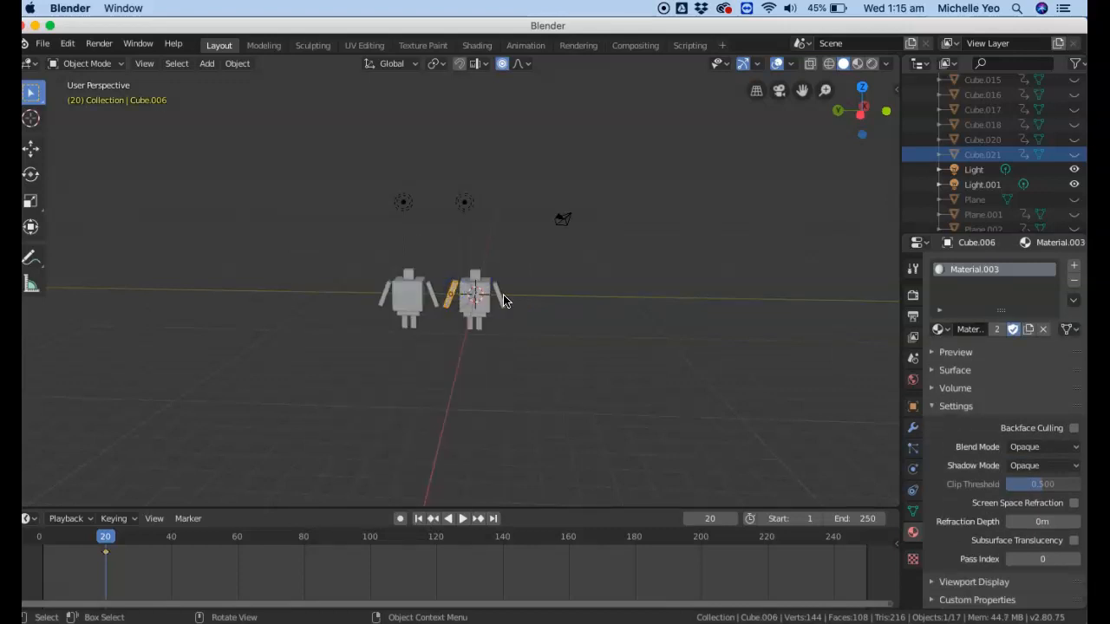
key("i")
left_click(501, 300)
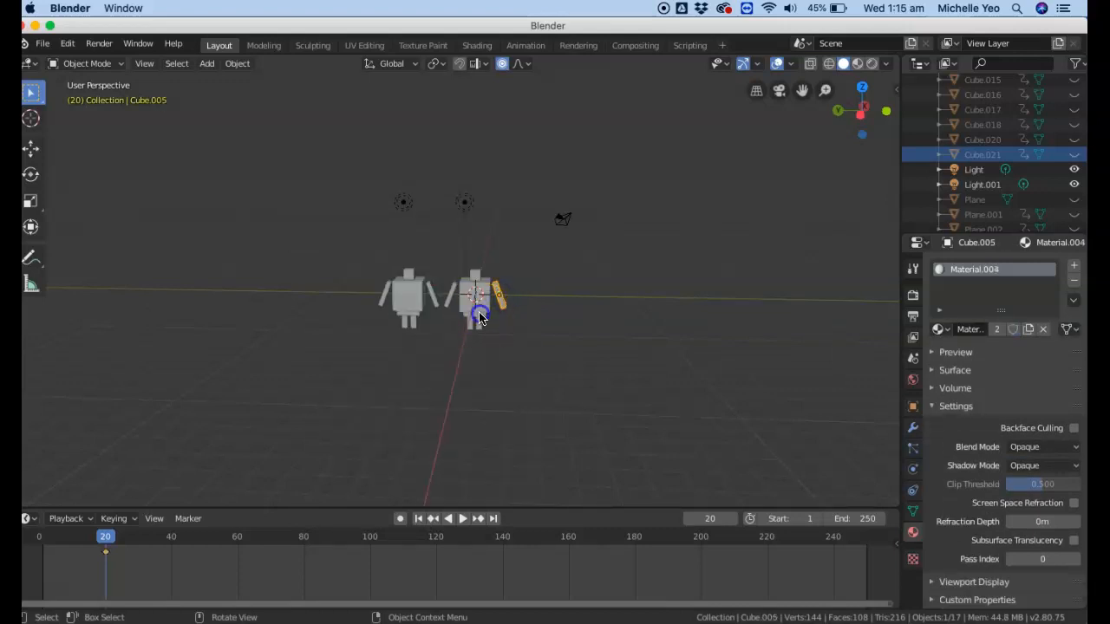
Insert LocRotScale keyframes at frame 20 on the origin figure's hip block Cube.002 and both legs.
left_click(479, 321)
key("i")
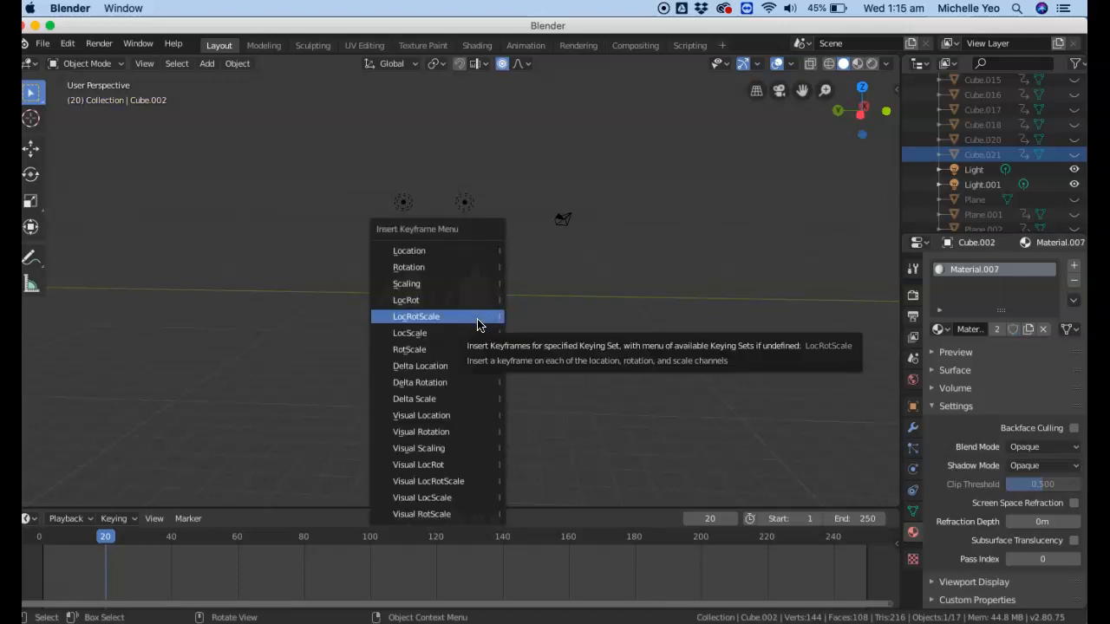
left_click(478, 319)
key("i")
left_click(482, 328)
key("i")
left_click(469, 328)
At frame 0, move the +Y figure's head Cube.007 far up and outward along +Y, and insert a LocRotScale keyframe.
mouse_move(107, 541)
left_mouse_down()
mouse_move(65, 546)
mouse_move(102, 528)
left_mouse_up()
scroll(980, 139, "up", 6)
scroll(994, 165, "up", 6)
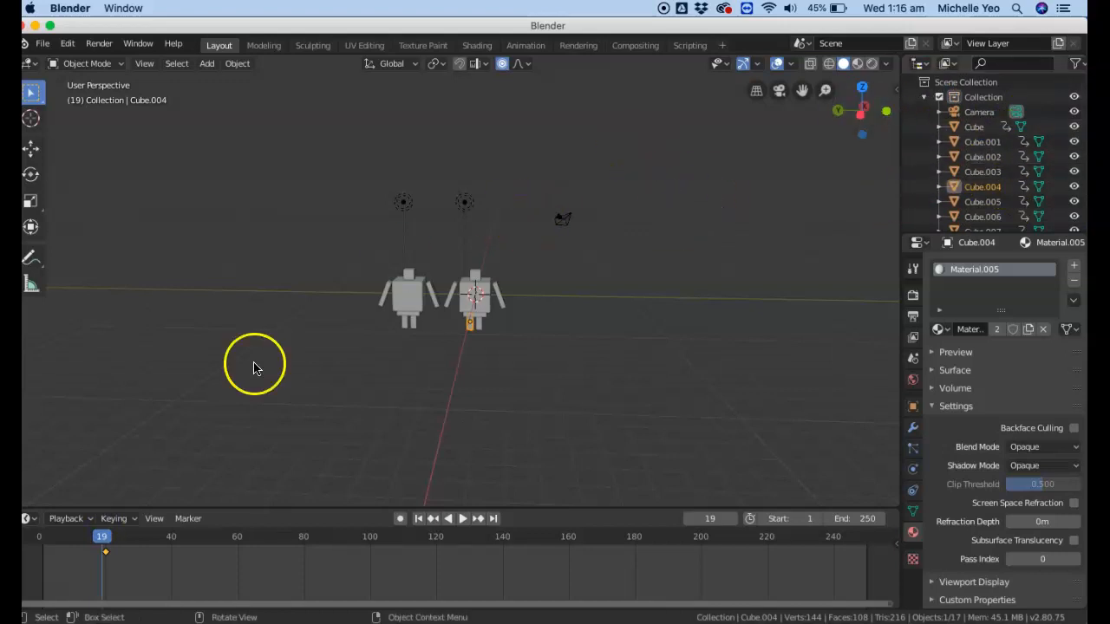
left_click_drag(101, 538, 40, 540)
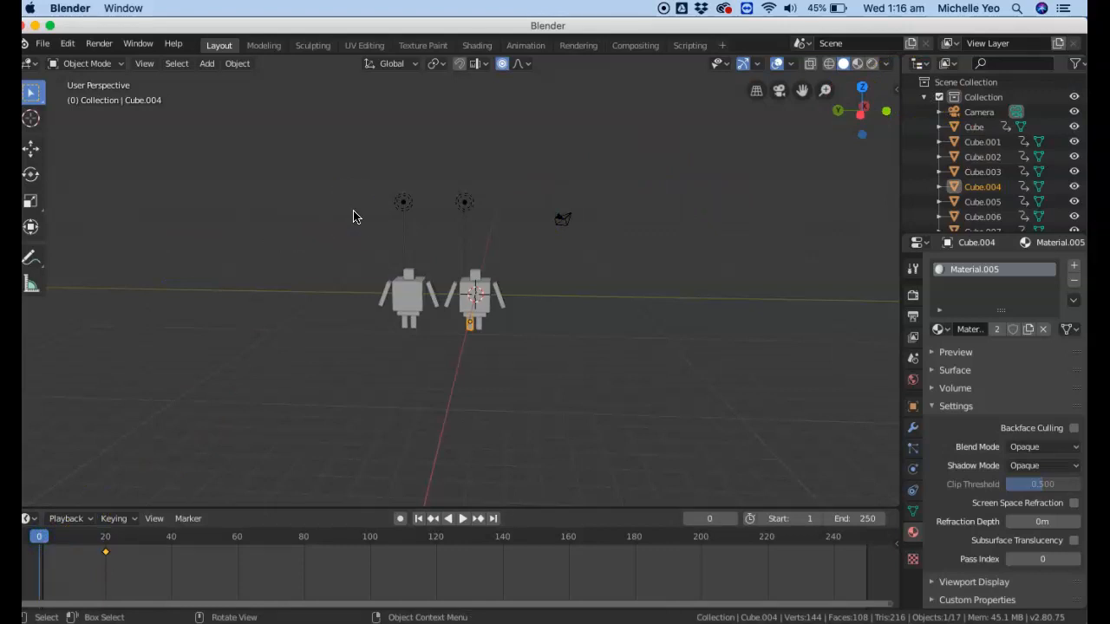
left_click(414, 277)
left_click(409, 274)
left_click_drag(419, 294, 141, 188)
key("i")
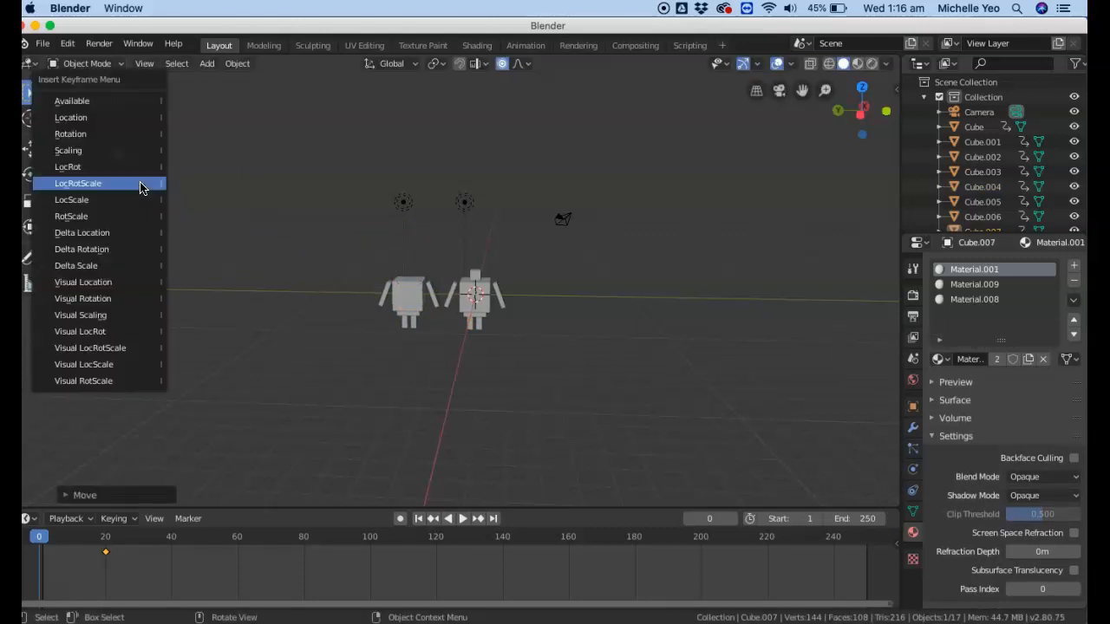
left_click(141, 186)
Move the +Y figure's torso Cube.008 high above the two figures and insert a LocRotScale keyframe at frame 0.
left_click(406, 298)
left_click_drag(406, 297, 424, 116)
key("i")
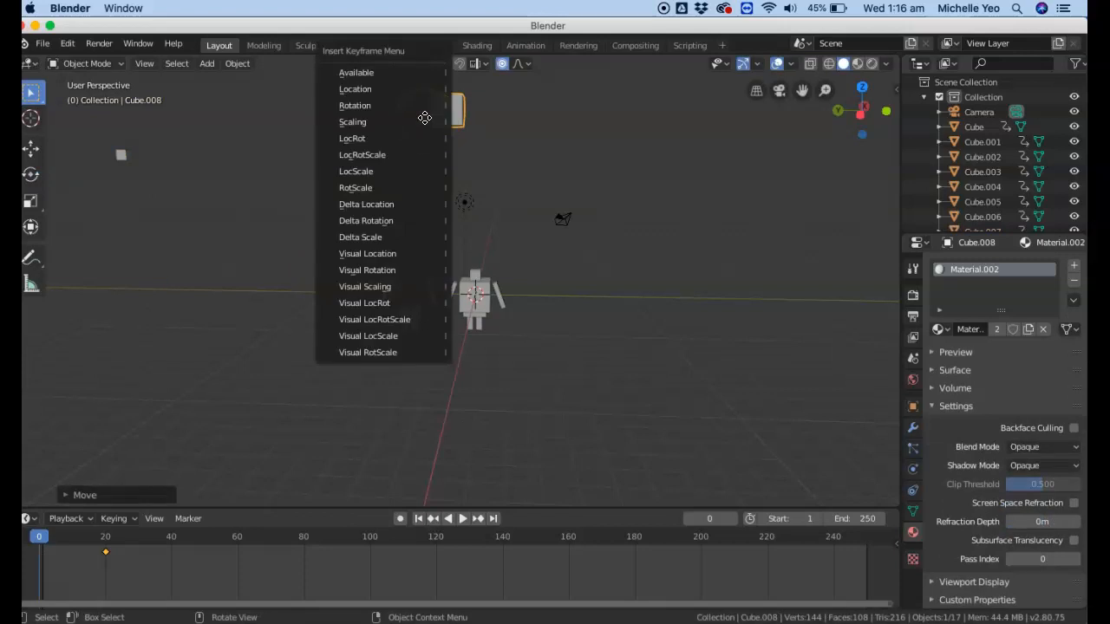
left_click(399, 154)
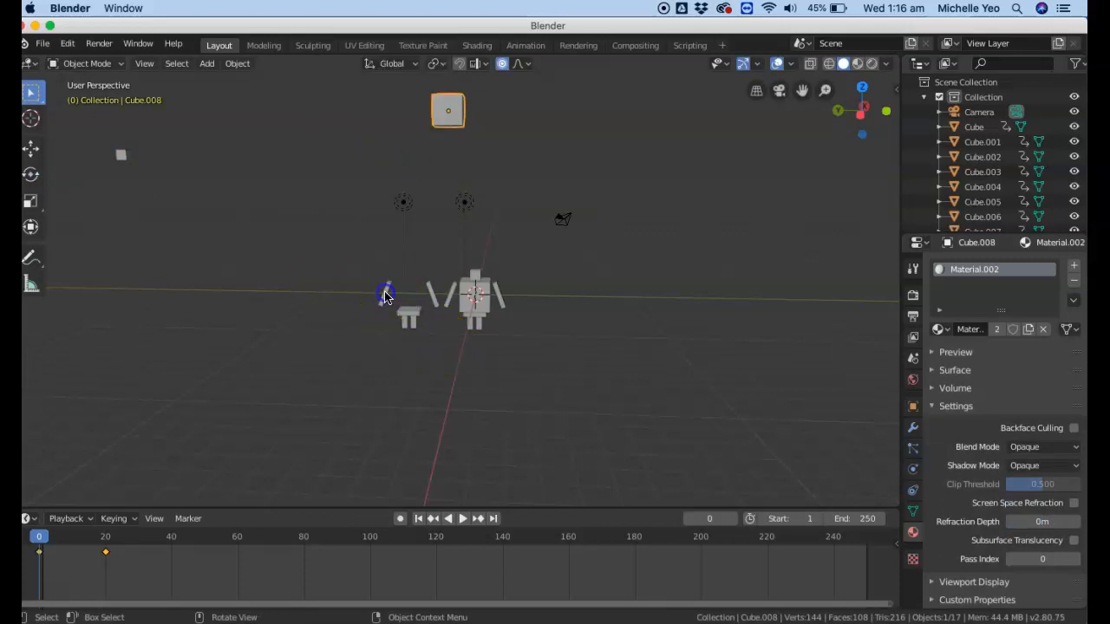
Move the +Y figure's outer arm Cube.013 far down and outward along +Y, and insert a LocRotScale keyframe at frame 0.
left_click_drag(378, 304, 78, 460)
key("i")
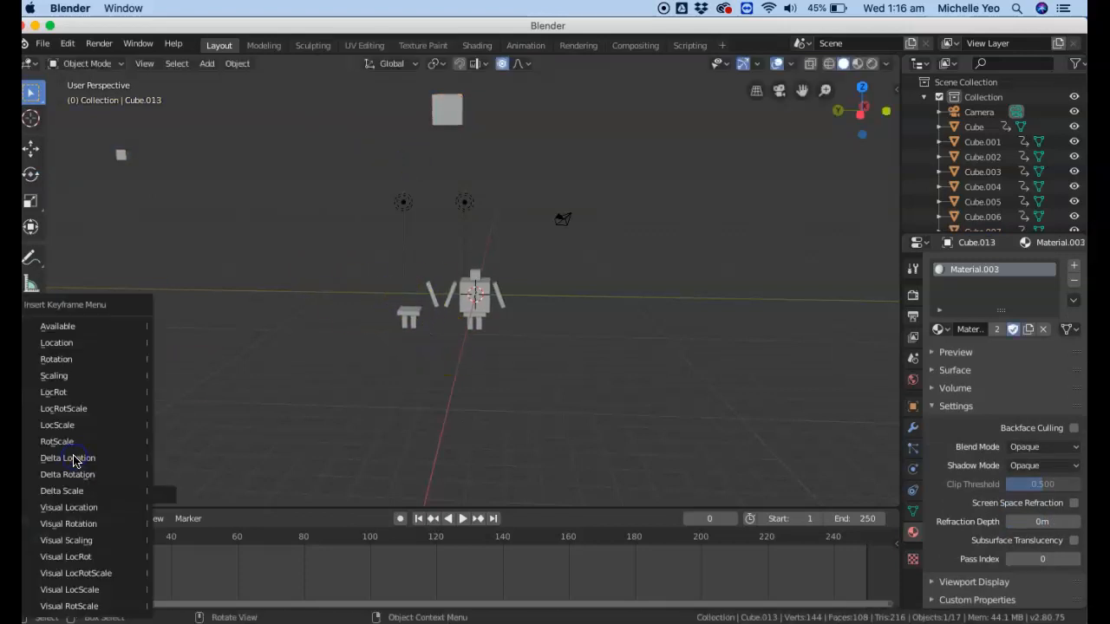
left_click(124, 408)
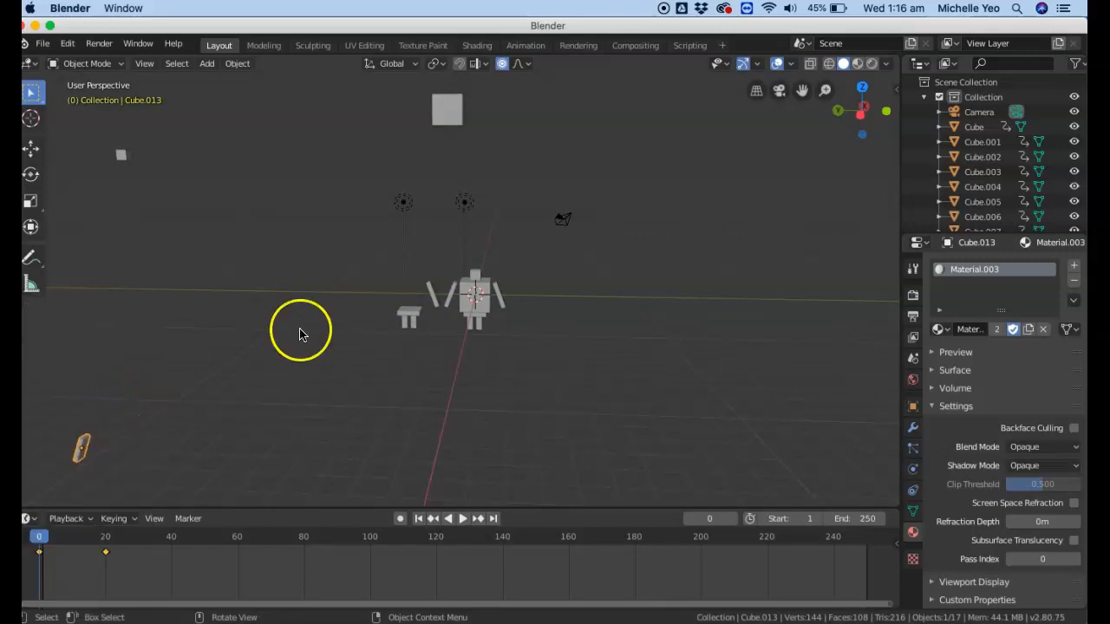
Move the +Y figure's inner arm Cube.012 far up toward -Y and insert a LocRotScale keyframe at frame 0.
left_click_drag(436, 295, 867, 186)
key("i")
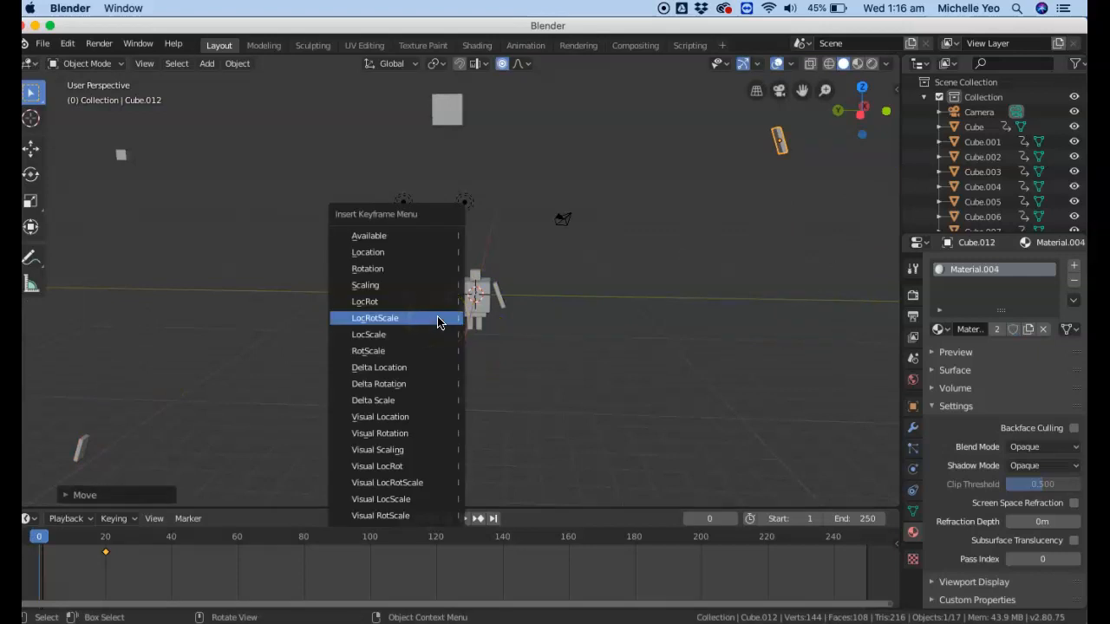
left_click(435, 315)
Move the +Y figure's hip block Cube.009 low and far toward -Y, and insert a keyframe at frame 0.
left_click_drag(415, 318, 792, 404)
key("i")
left_click(789, 413)
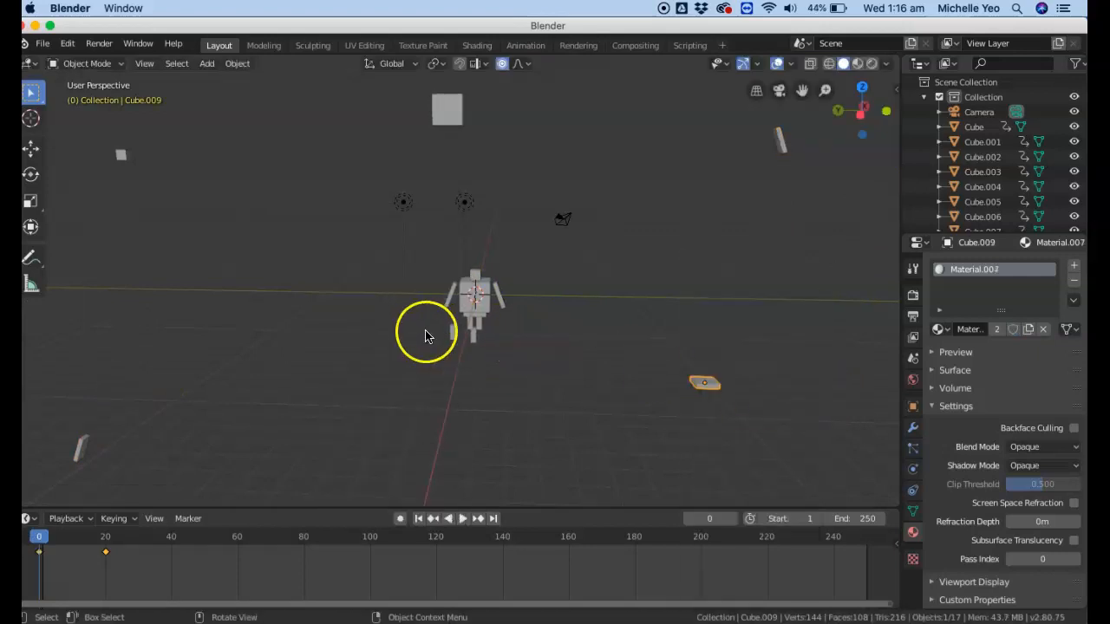
Scatter the +Y figure's two legs far out along +Y, Cube.011 low and the other higher, keyframing each at frame 0.
key("g")
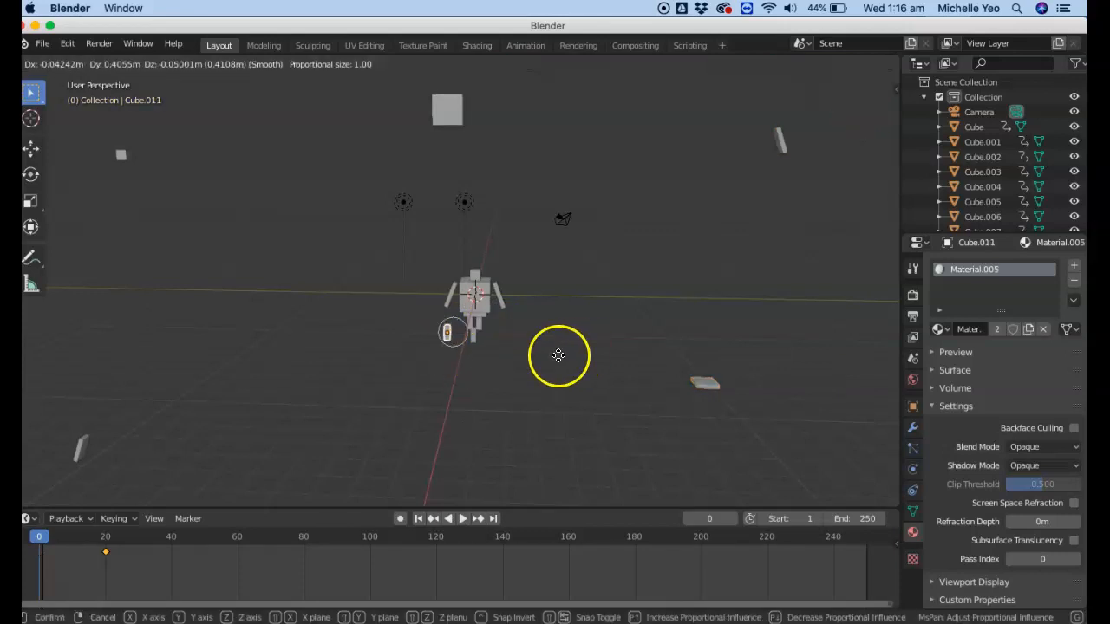
left_click(325, 478)
key("i")
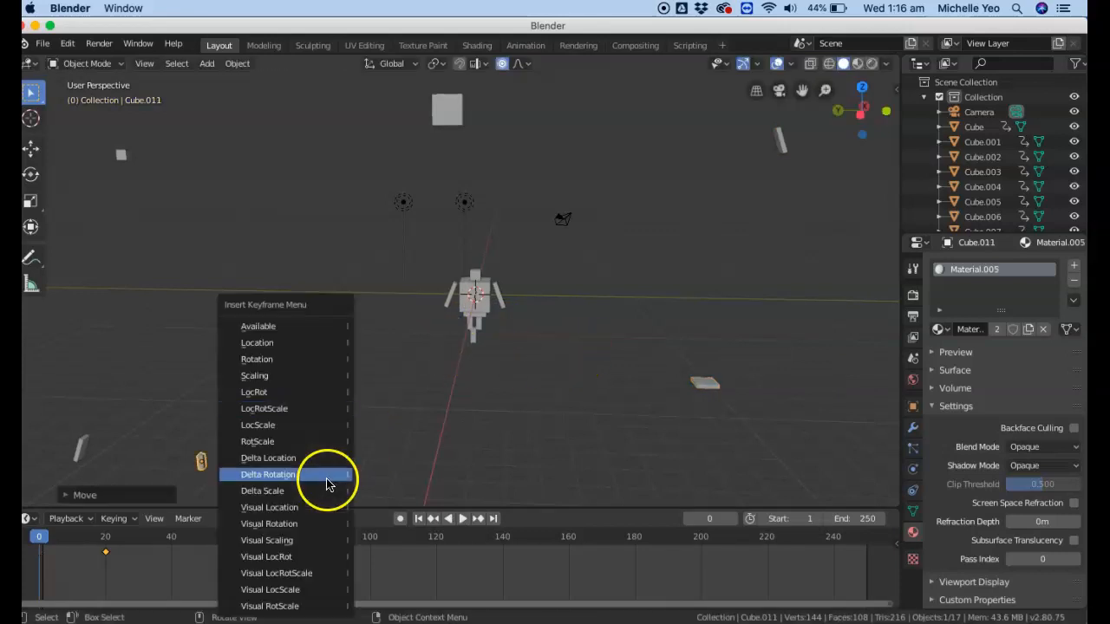
left_click(338, 417)
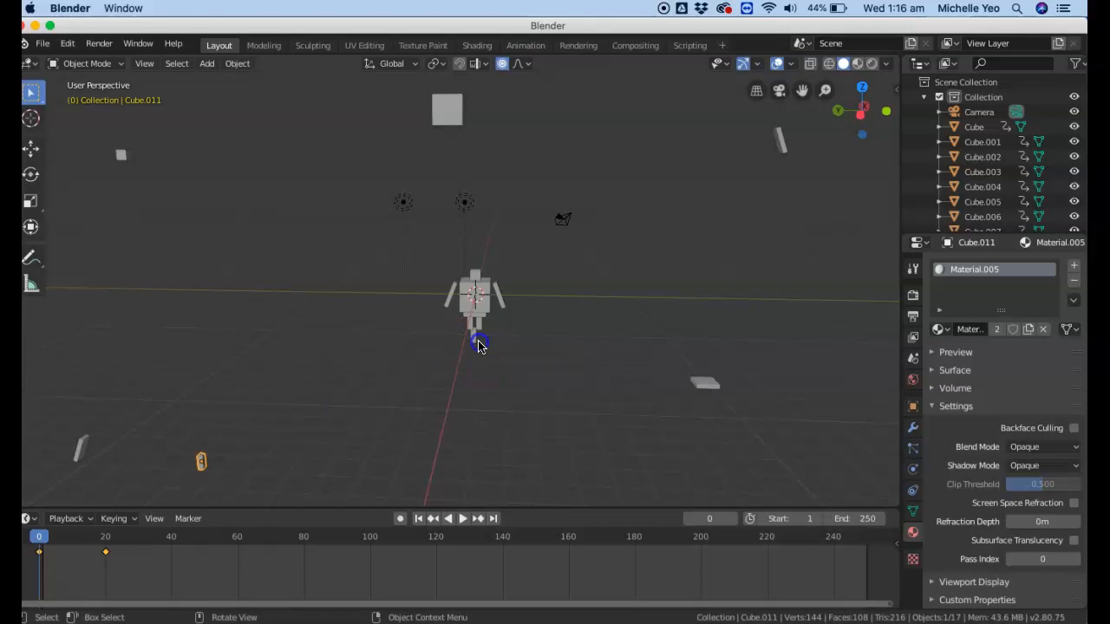
key("g")
left_click(87, 315)
key("i")
left_click(87, 315)
Move the origin figure's torso Cube.001 far out along -Y and slightly up, and insert a keyframe at frame 0.
left_click(475, 298)
key("g")
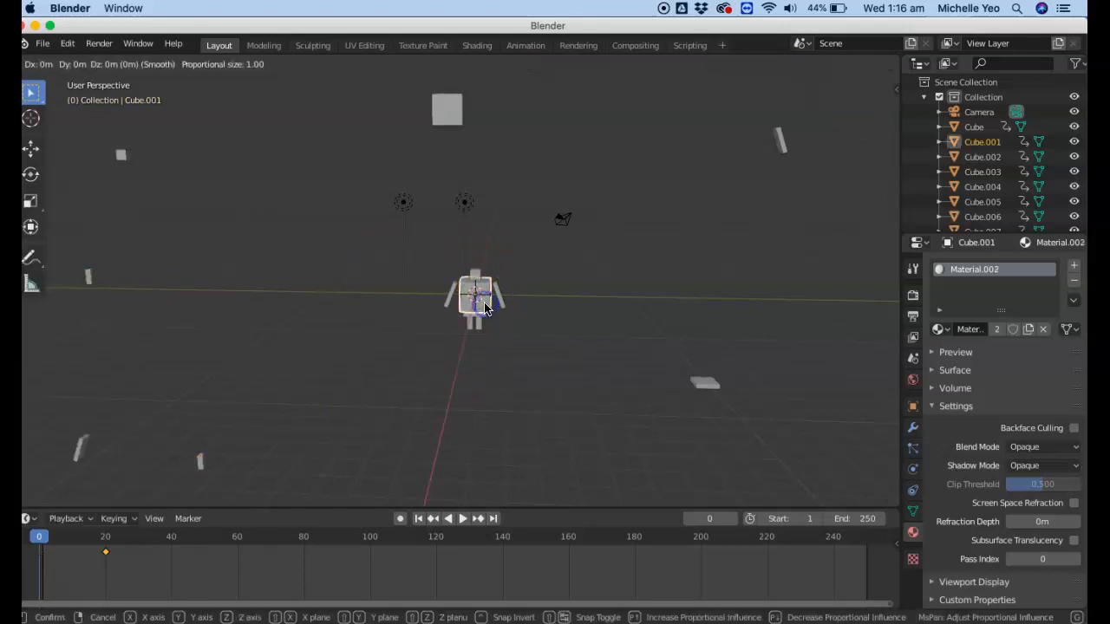
left_click(895, 249)
key("i")
left_click(768, 272)
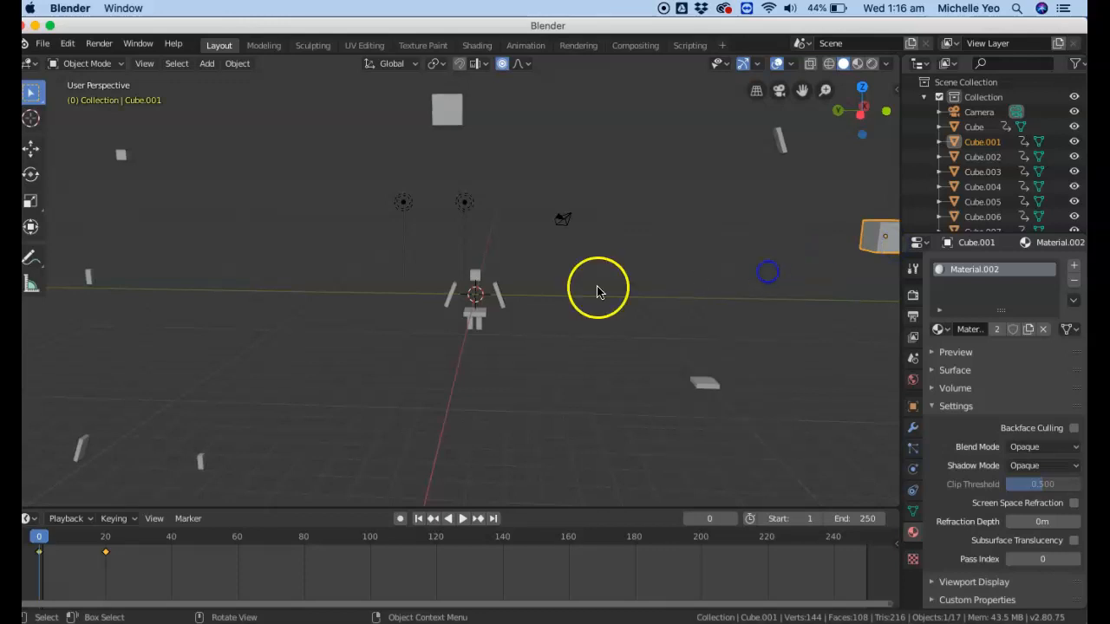
Move the origin figure's arm Cube.005 high up toward -Y and insert a keyframe at frame 0.
left_click(507, 301)
key("g")
left_click(681, 508)
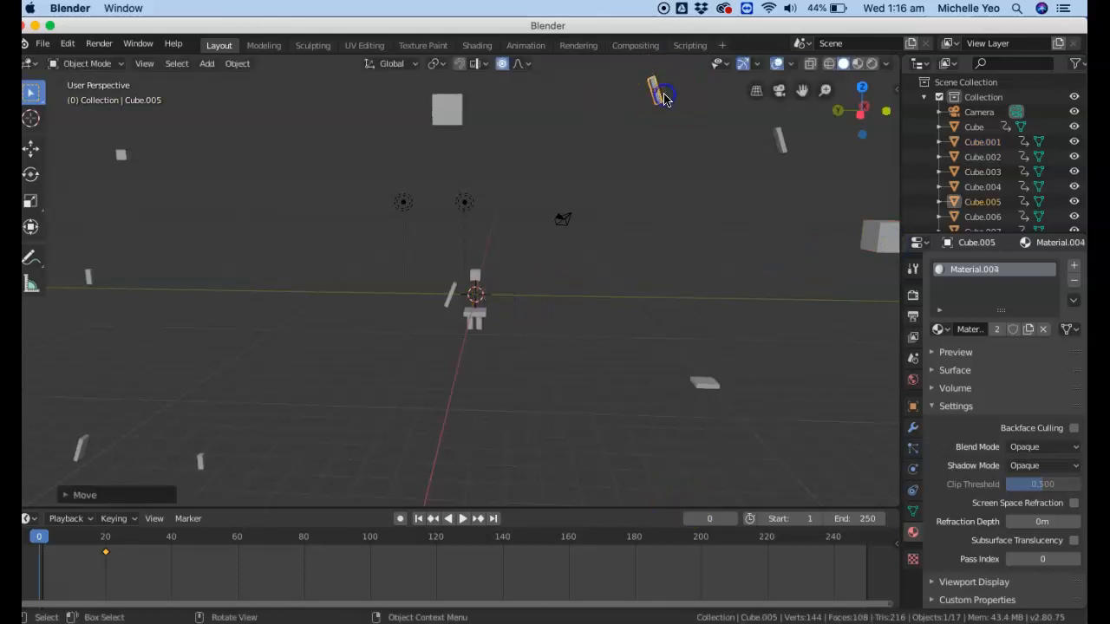
key("i")
left_click(636, 154)
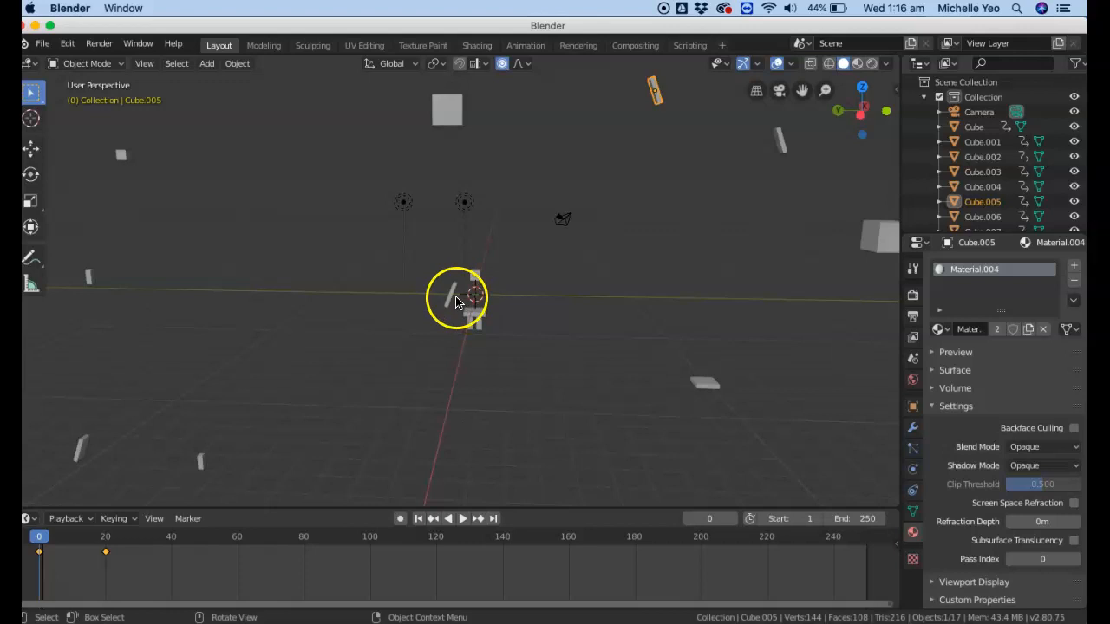
Move the origin figure's other arm Cube.006 low toward -Y and insert a LocRotScale keyframe at frame 0.
left_click(453, 300)
key("g")
left_click(633, 433)
key("i")
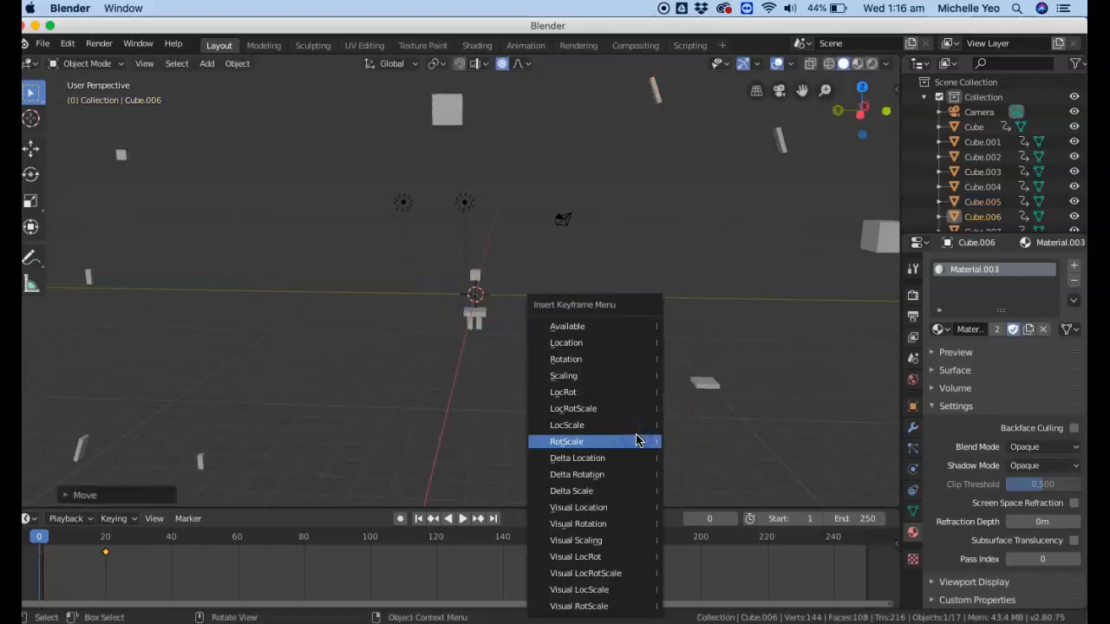
left_click(631, 411)
Move the origin figure's head Cube high up toward +Y and insert a keyframe at frame 0.
left_click(475, 274)
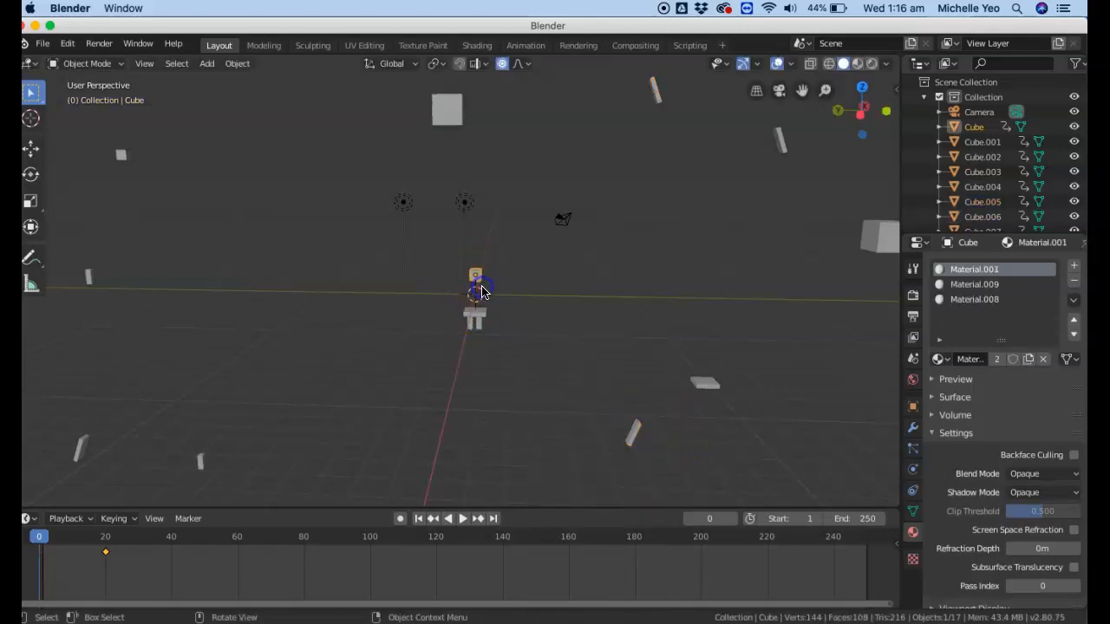
key("g")
left_click(323, 127)
key("i")
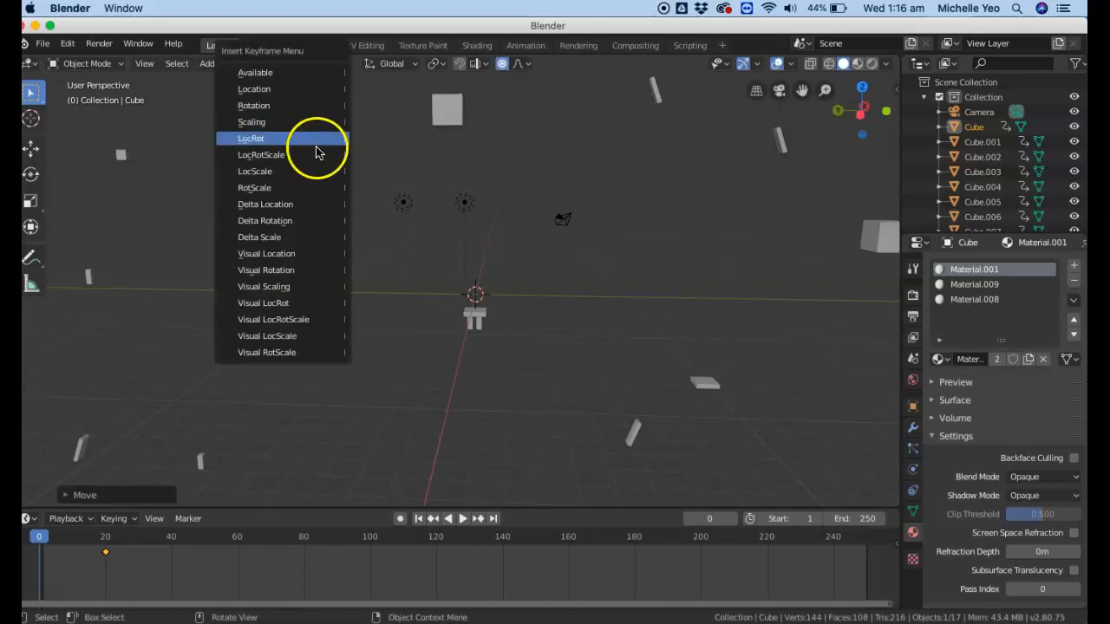
left_click(317, 140)
Move the origin figure's hip block Cube.002 low toward +Y and insert a LocRotScale keyframe at frame 0.
left_click(474, 314)
key("g")
left_click(303, 442)
key("i")
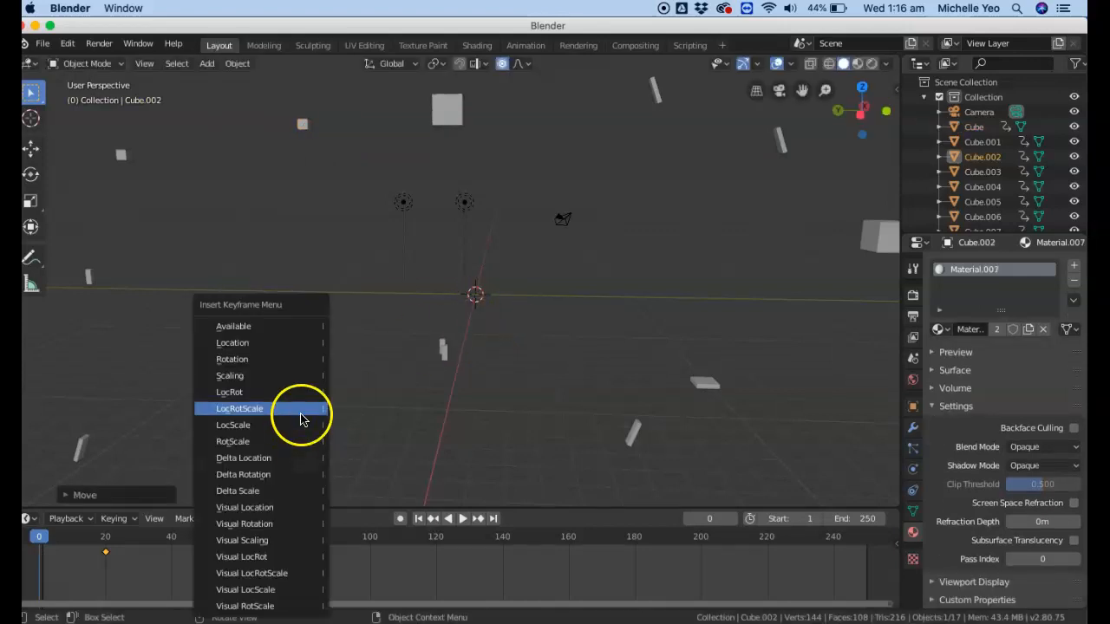
left_click(302, 413)
Move the origin figure's leg Cube.003 outward along +Y, just below the Y axis, and insert a keyframe at frame 0.
left_click(443, 355)
key("g")
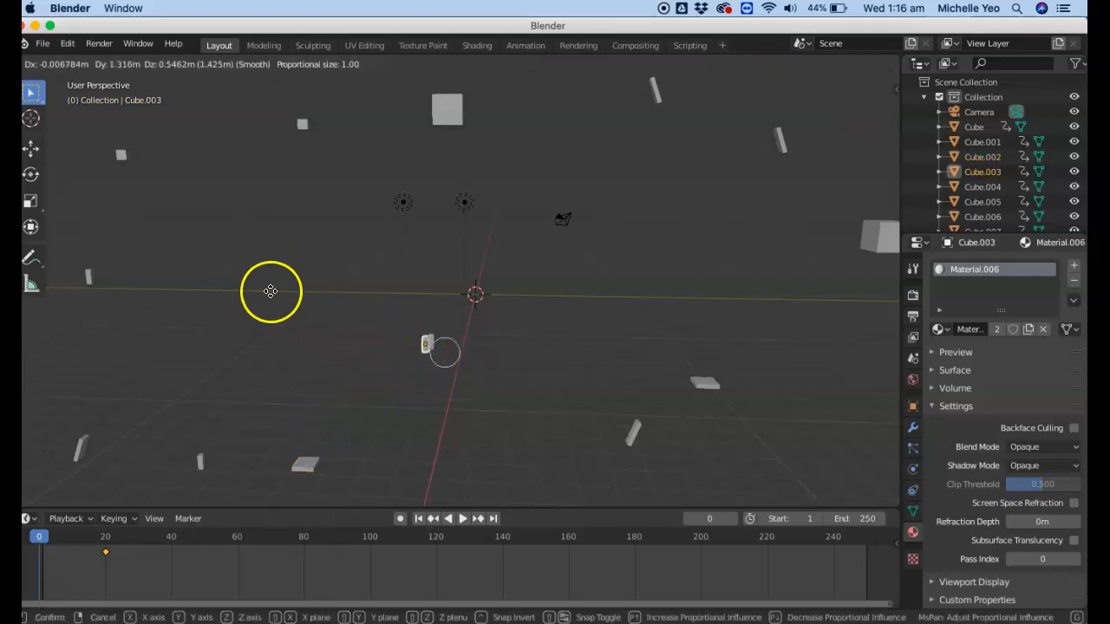
left_click(220, 325)
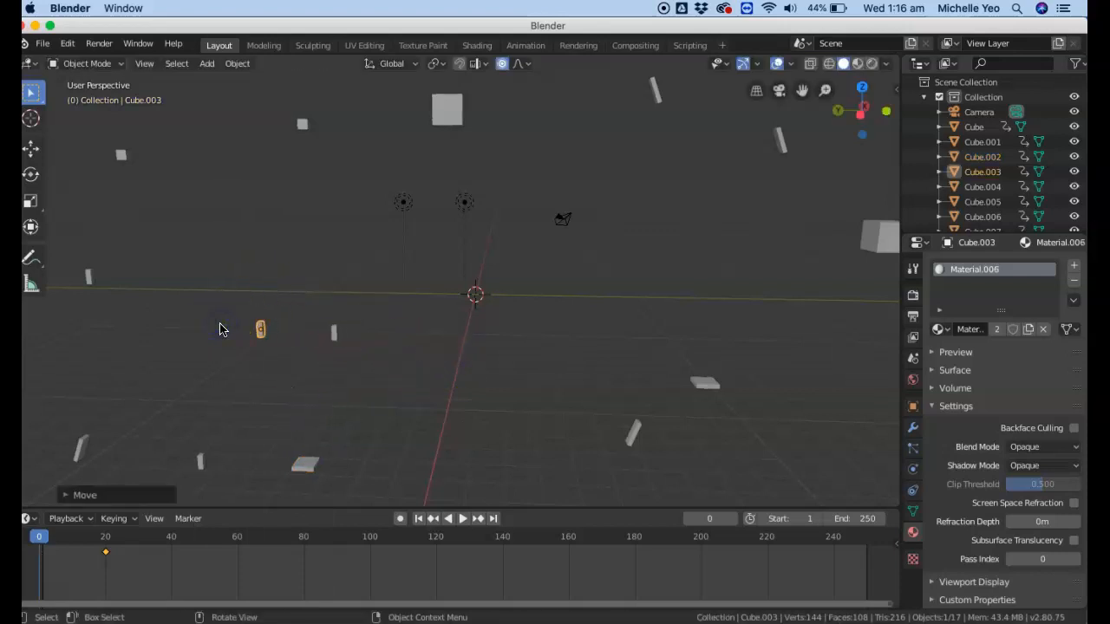
key("i")
left_click(223, 325)
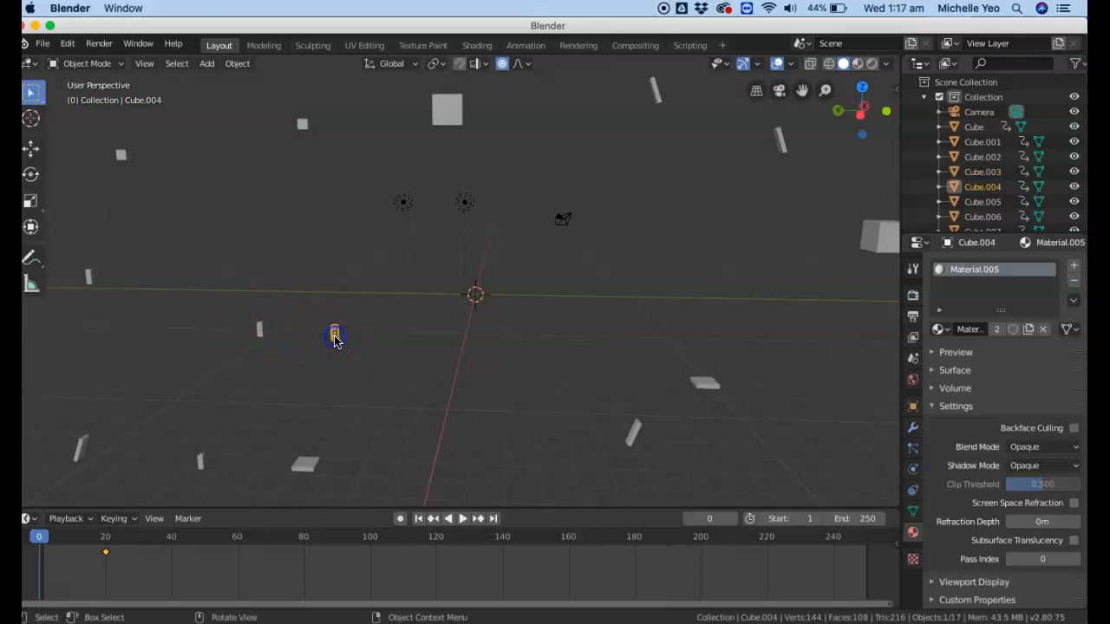
Move the origin figure's other leg Cube.004 up and outward along +Y, and insert a keyframe at frame 0.
key("g")
left_click(222, 185)
key("i")
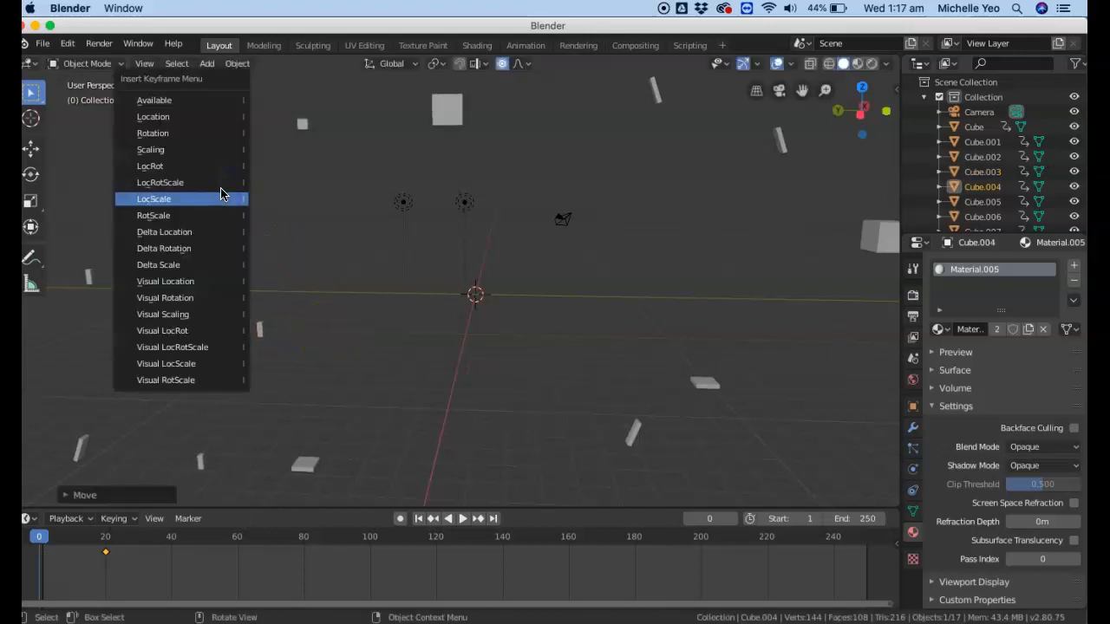
left_click(220, 195)
Play the two figures' assembly animation, stop it at frame 32 and clear the selection.
left_click(462, 519)
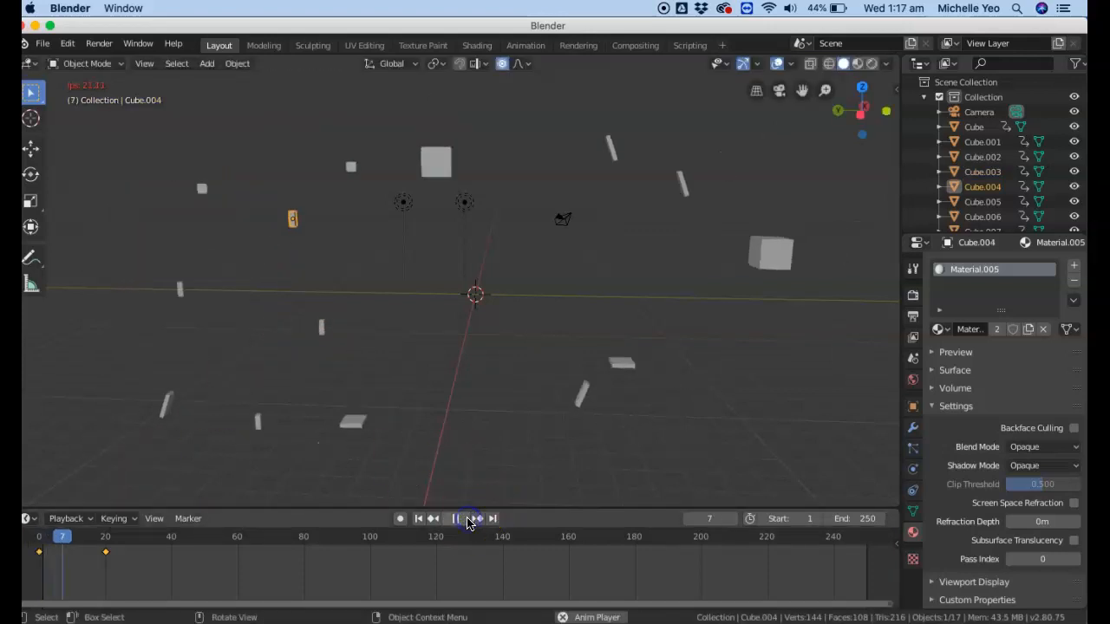
left_click(466, 519)
left_click(527, 372)
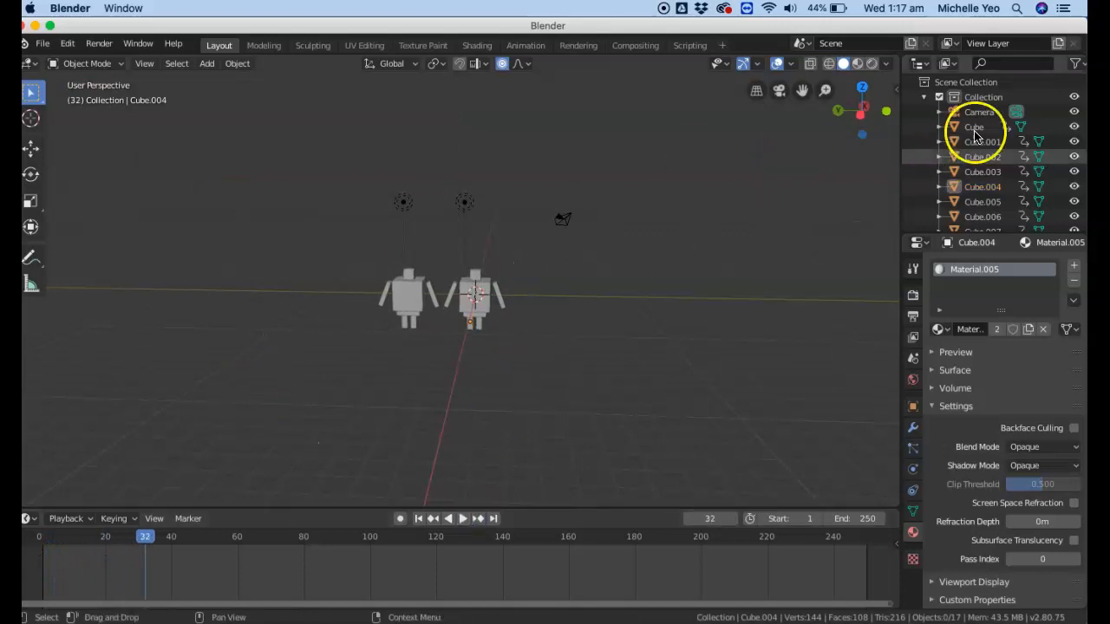
Unhide the house parts Cube.014 to Cube.018, Cube.020, Cube.021, Plane, Plane.001 and Plane.002.
scroll(1027, 156, "down", 6)
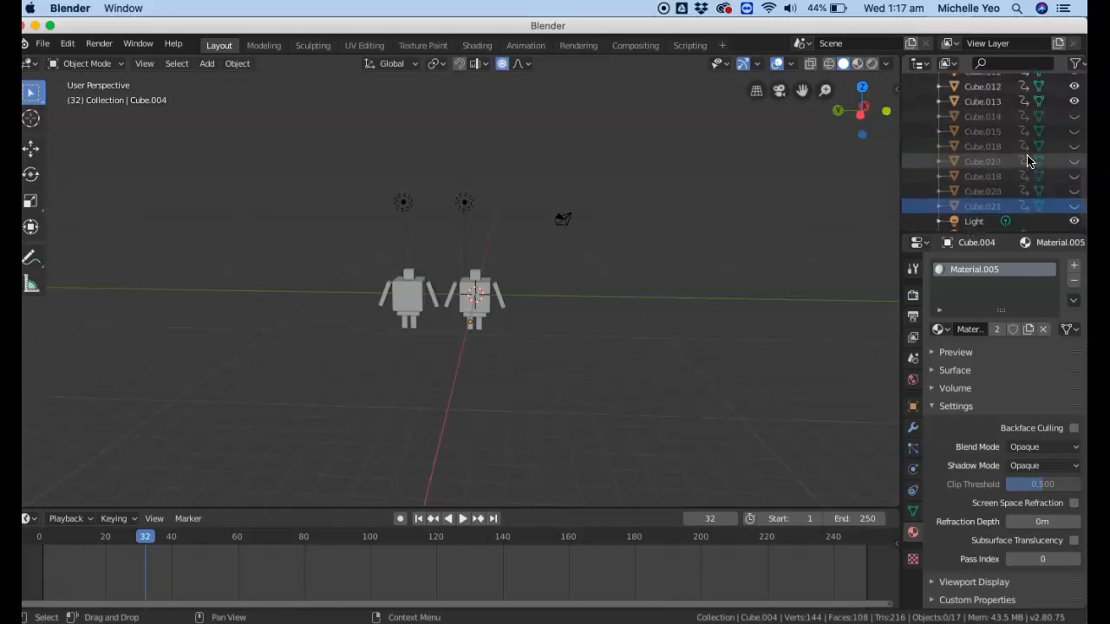
scroll(1041, 139, "up", 1)
left_click(1075, 122)
left_click(1074, 139)
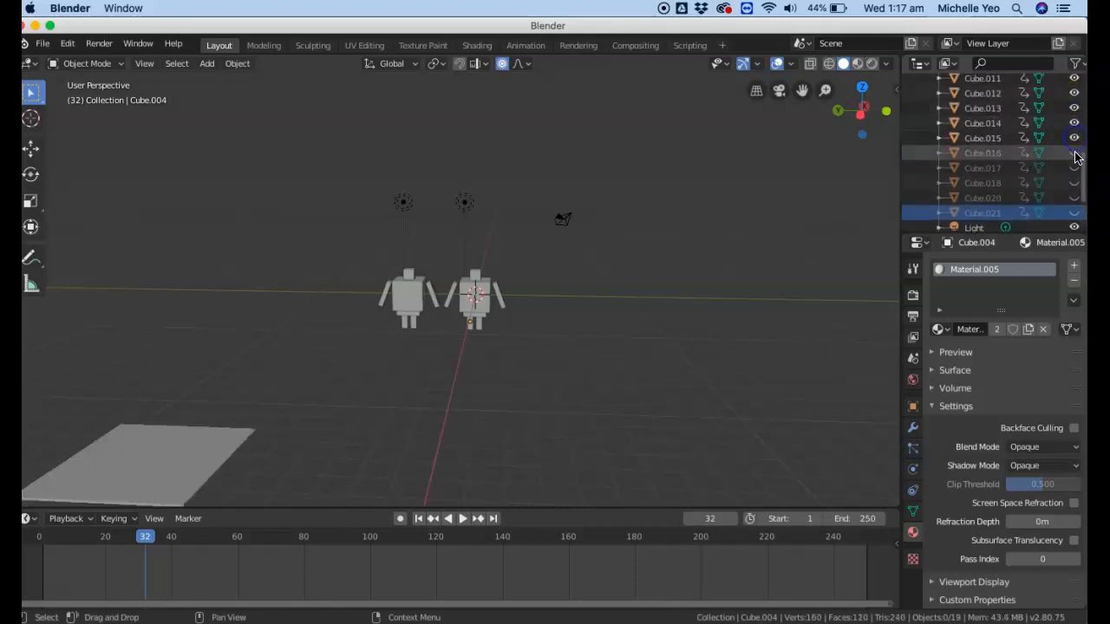
left_click(1074, 167)
left_click(1074, 183)
left_click(1074, 198)
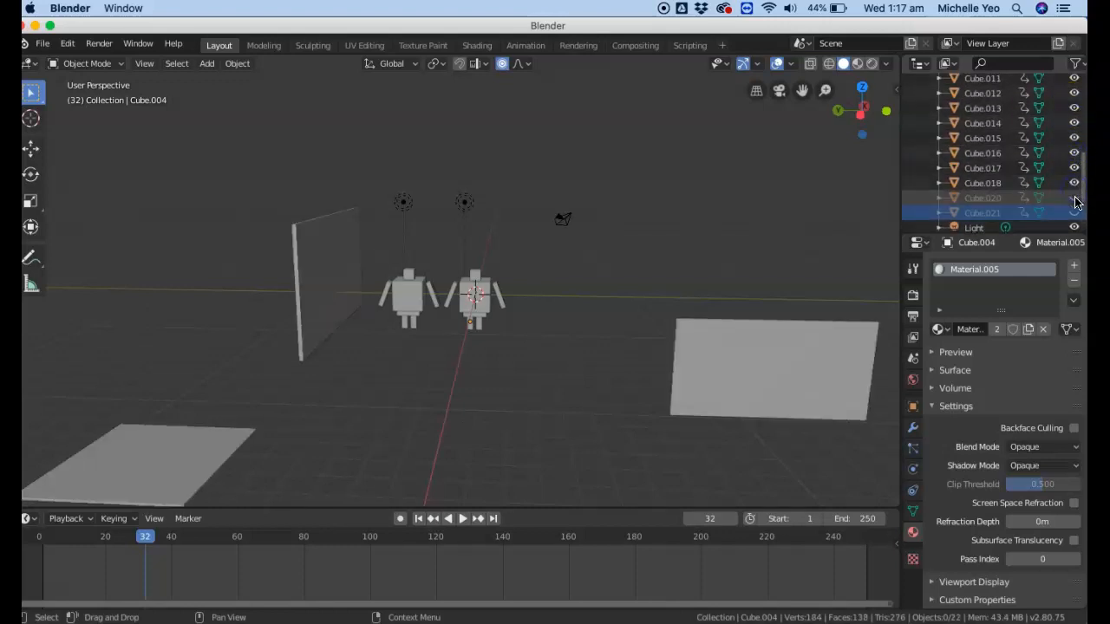
left_click(1074, 212)
scroll(1075, 212, "down", 4)
left_click(1076, 188)
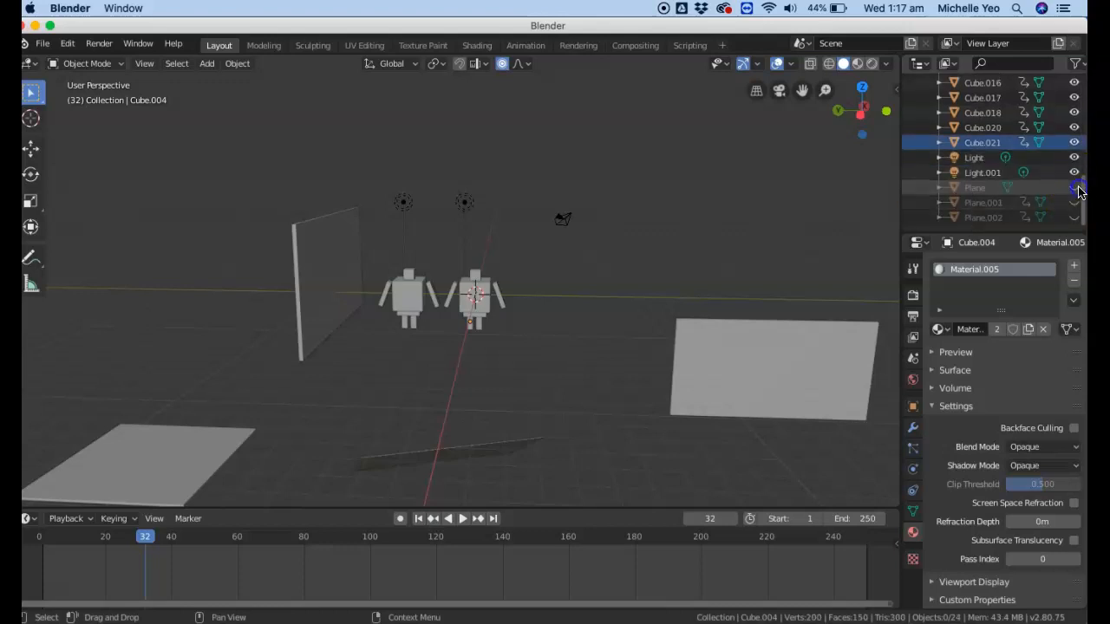
left_click(1074, 202)
left_click(1074, 217)
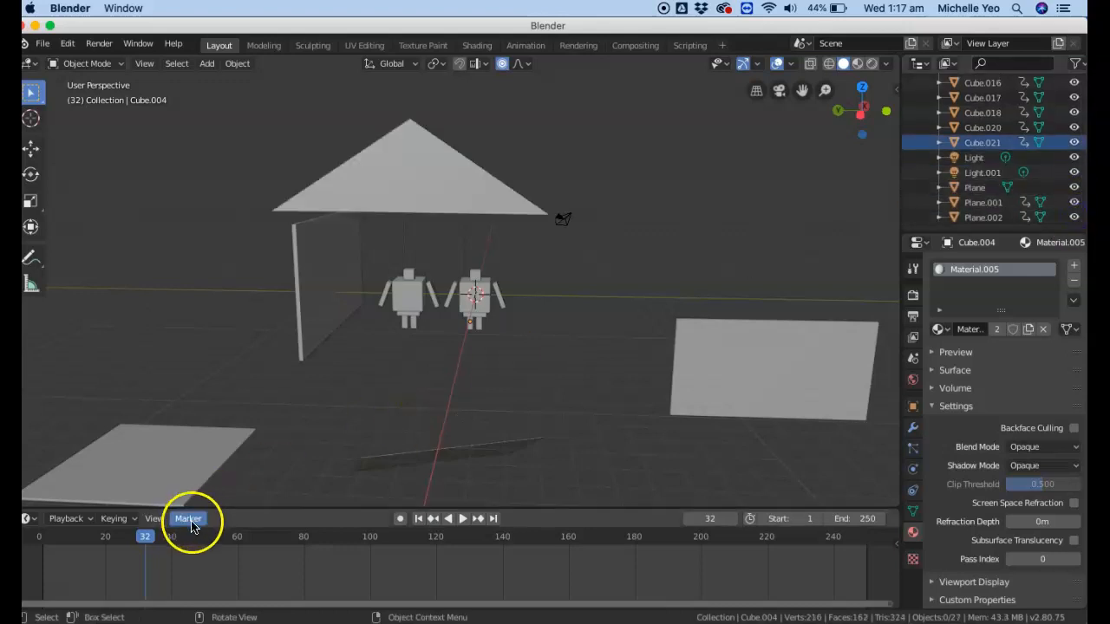
Play the full house and figure animation from frame 0, stop it, and set the current frame to 95.
left_click_drag(155, 540, 894, 540)
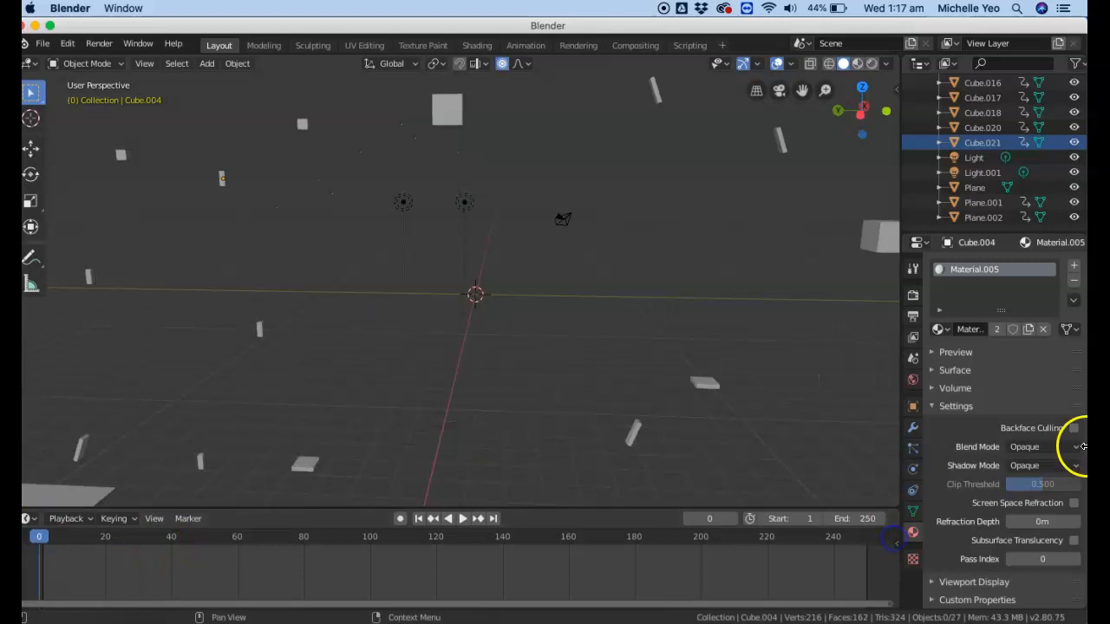
left_click(465, 519)
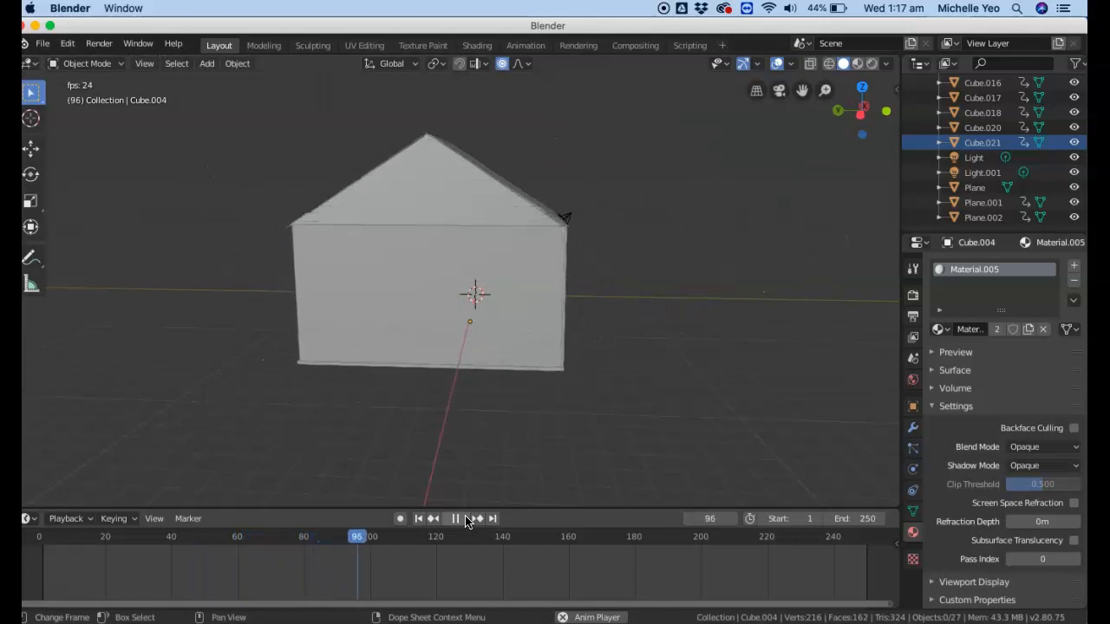
left_click(465, 519)
left_click_drag(446, 538, 352, 522)
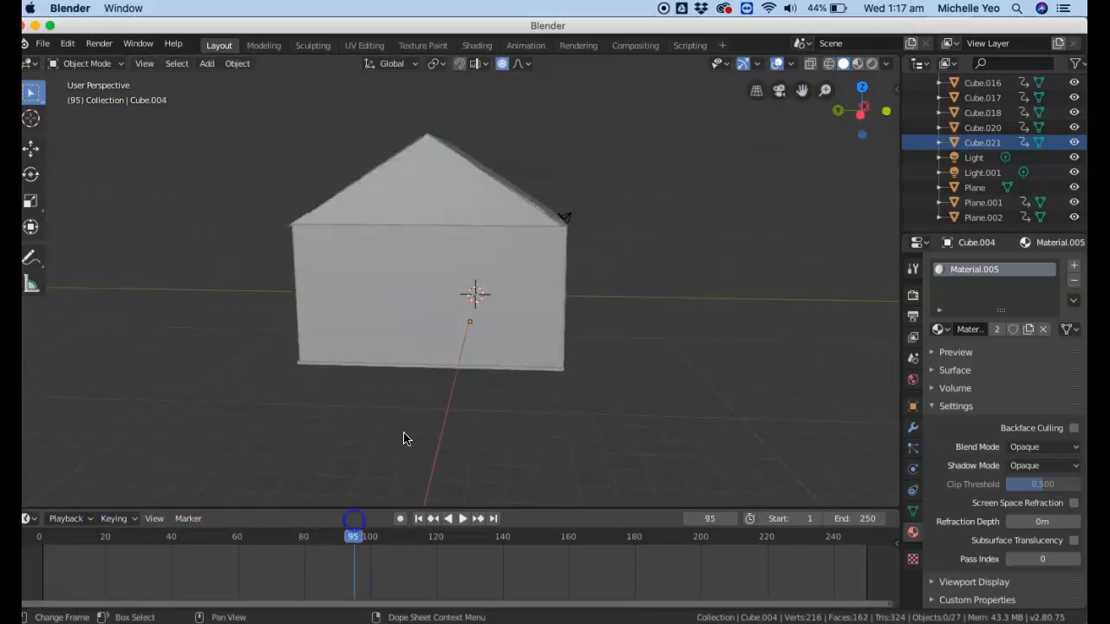
Identify house parts by toggling the visibility of Cube.013, Cube.014 and Cube.015 off and back on.
scroll(992, 176, "up", 6)
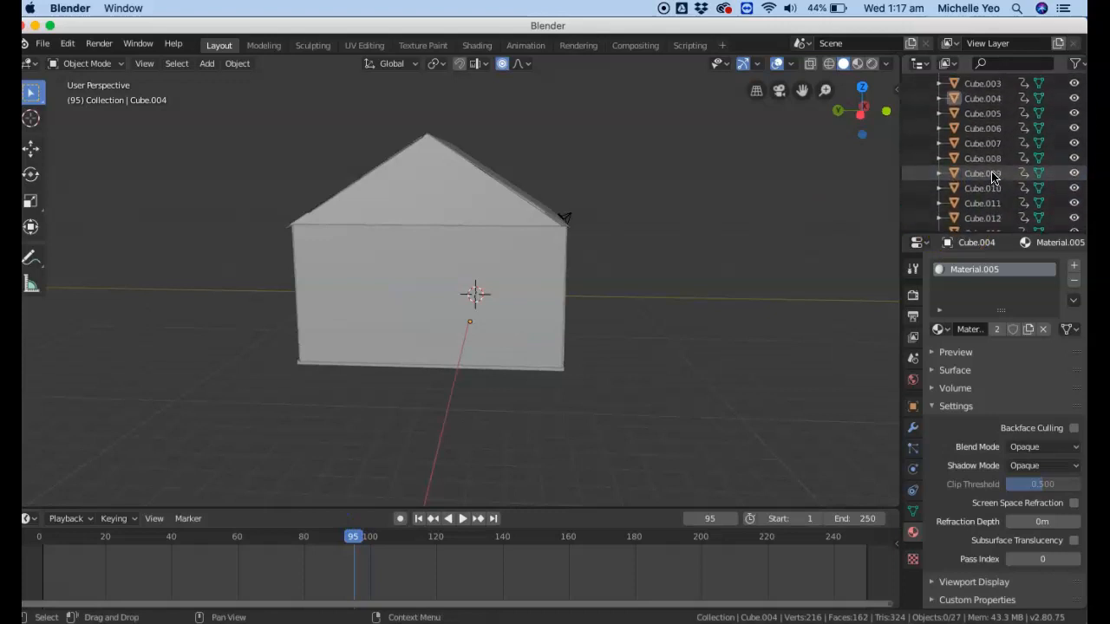
scroll(993, 177, "down", 3)
left_click(988, 163)
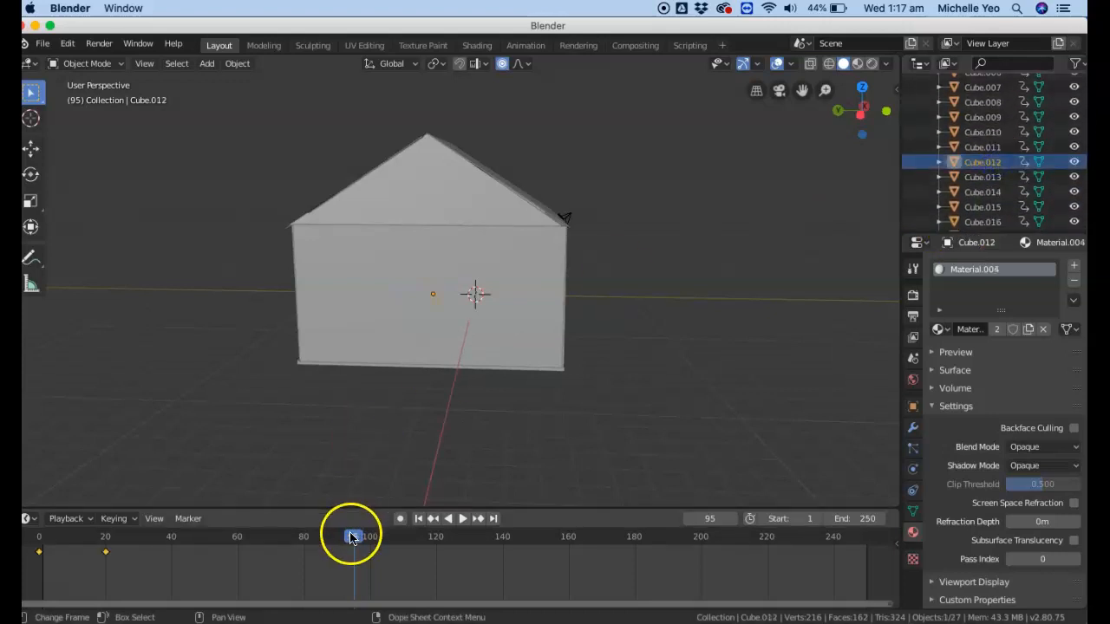
left_click(1073, 177)
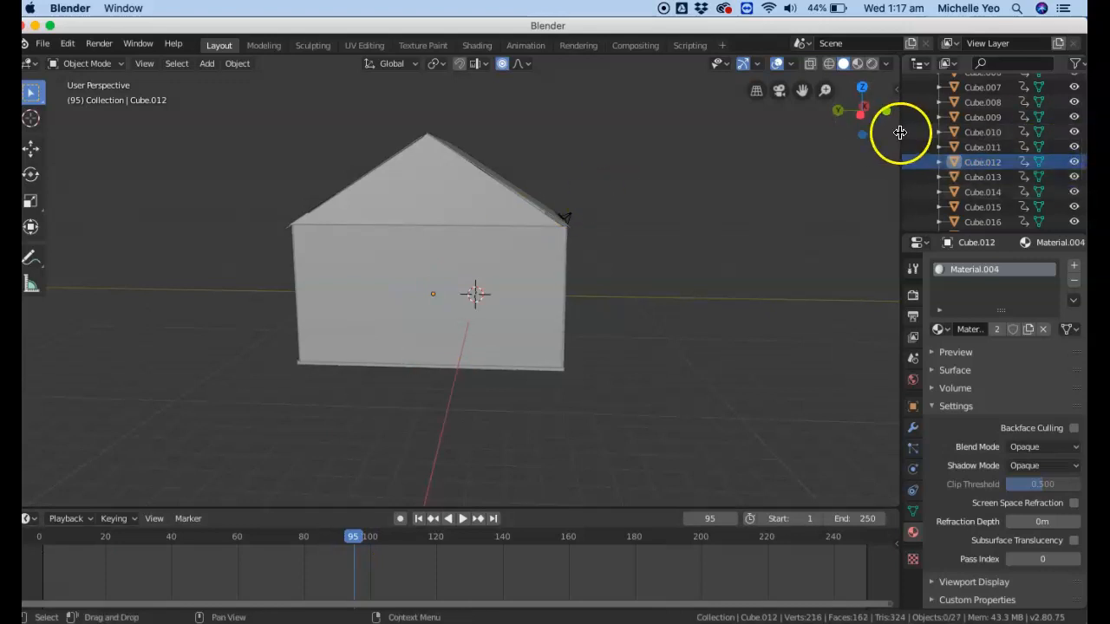
left_click(1071, 189)
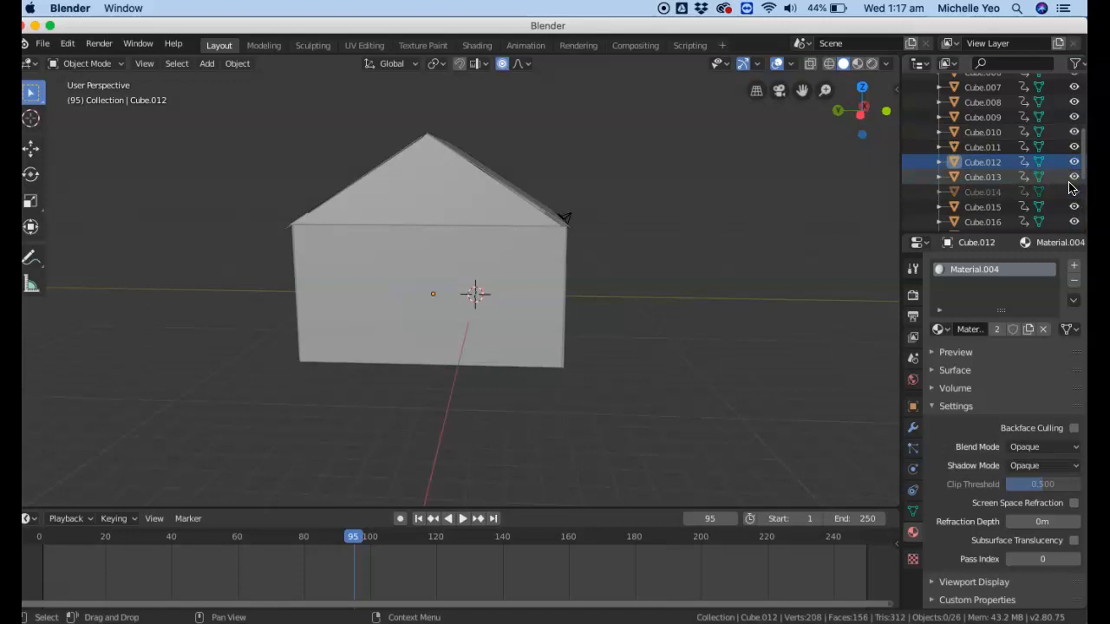
left_click(1072, 178)
left_click(1076, 198)
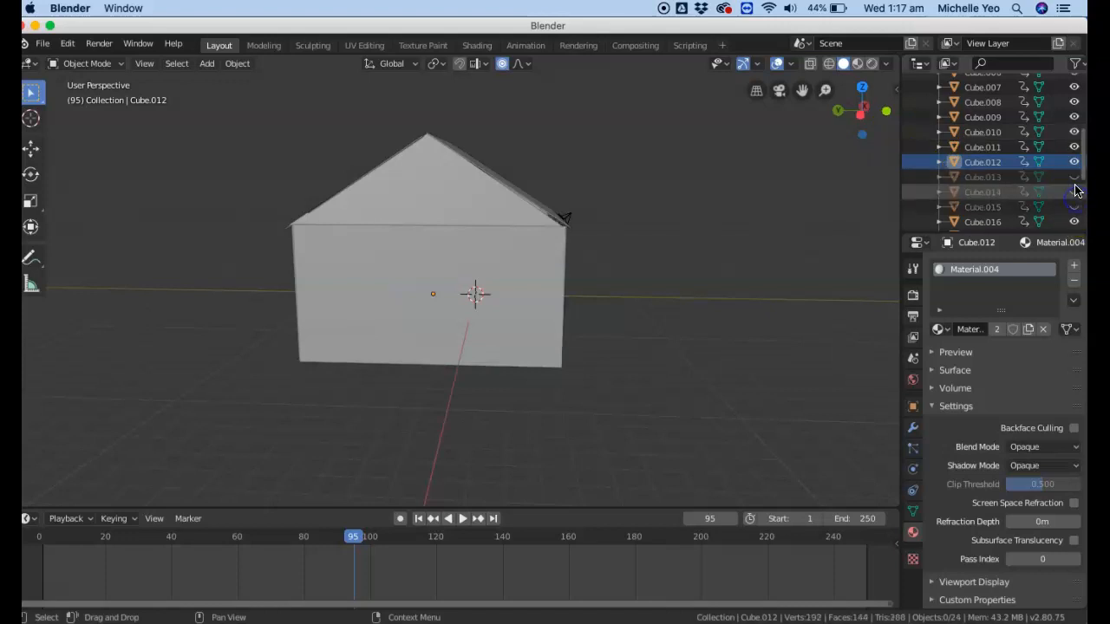
left_click(1075, 191)
left_click(1076, 206)
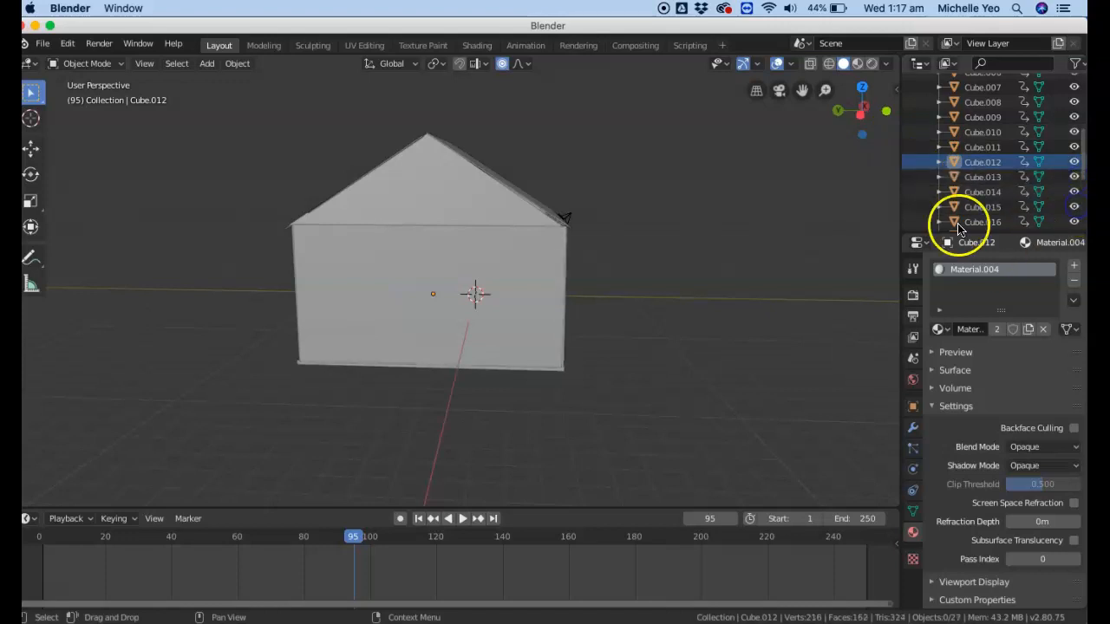
Delay the roof panels' arrival keyframes, moving Cube.021's to about frame 129 and Cube.020's well past frame 95.
scroll(988, 191, "down", 4)
scroll(989, 192, "up", 3)
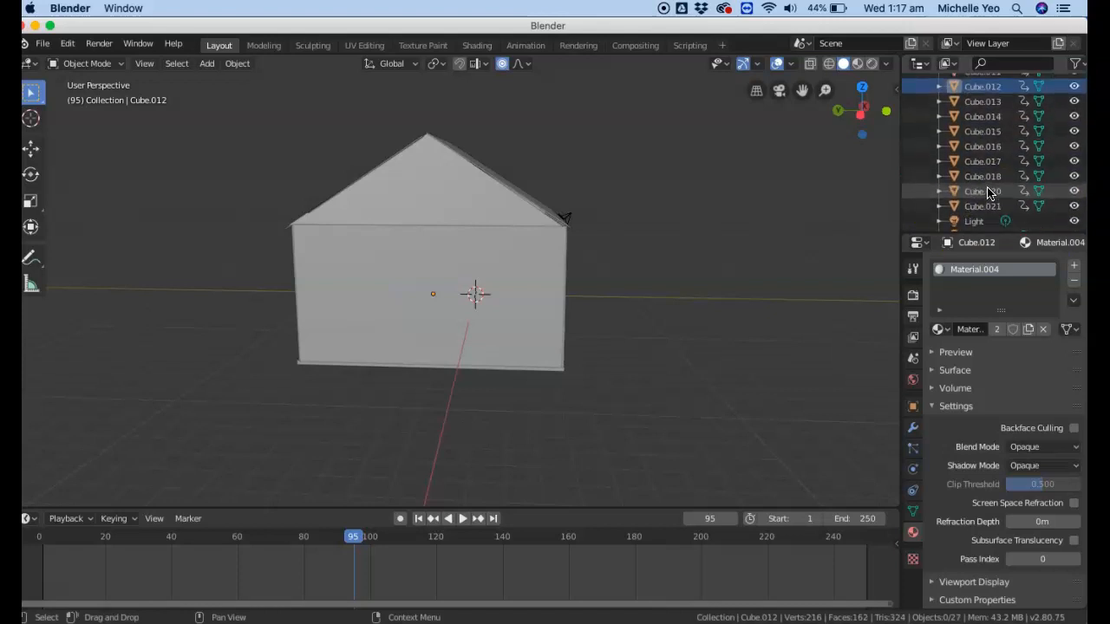
left_click(1014, 206)
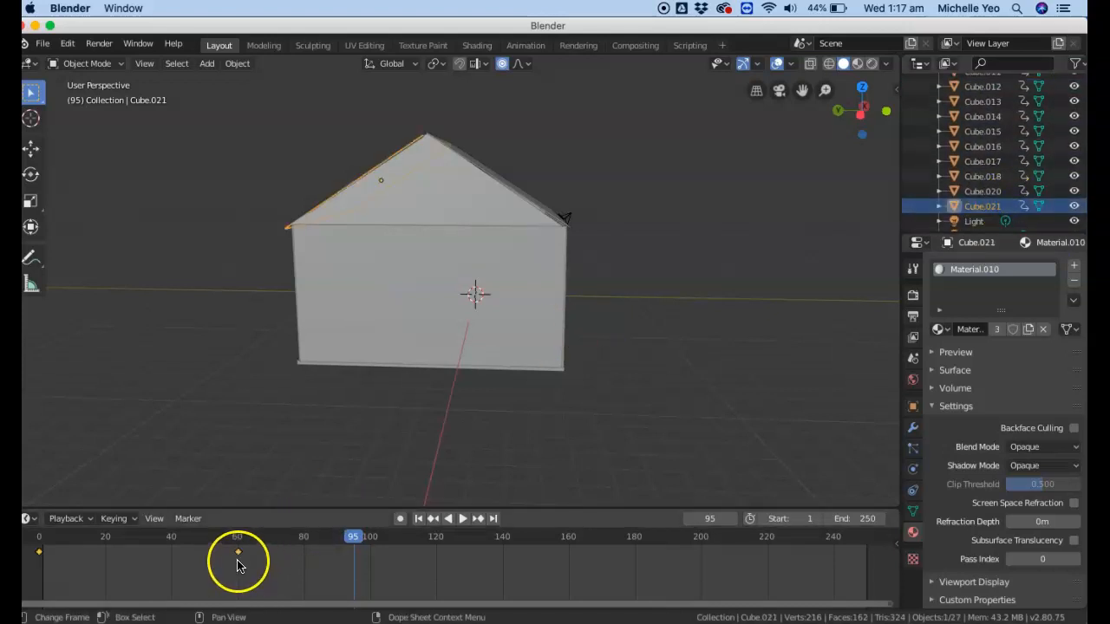
left_click_drag(238, 553, 466, 550)
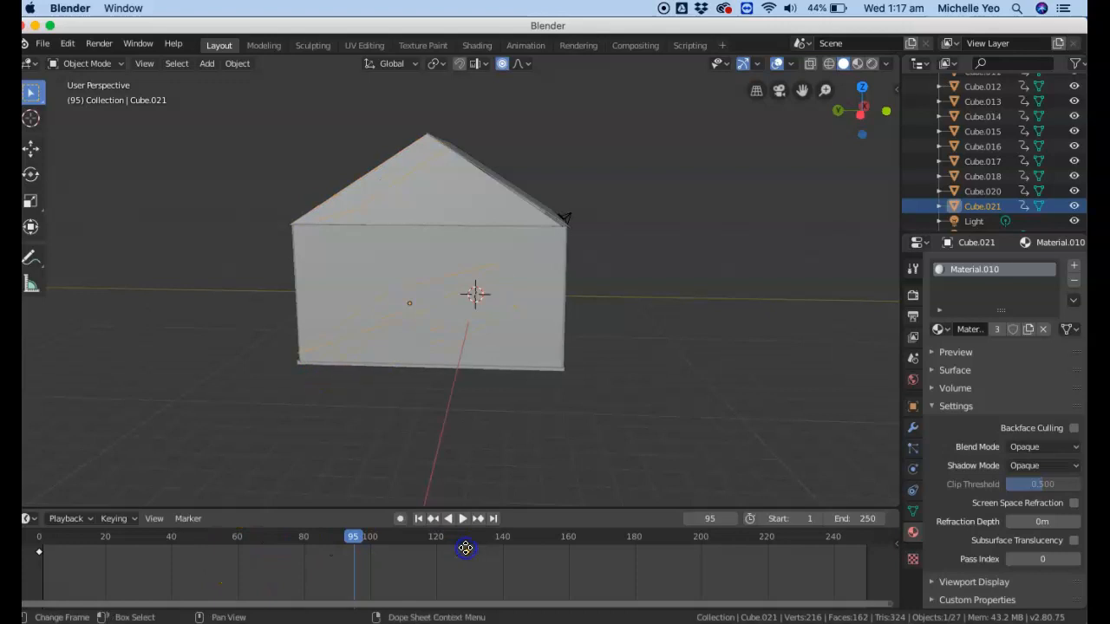
left_click(986, 192)
left_click_drag(292, 557, 552, 555)
Delay the arrival keyframes of the back wall Cube.018, well past frame 95, and the front wall Cube.017, to about frame 154.
left_click(989, 177)
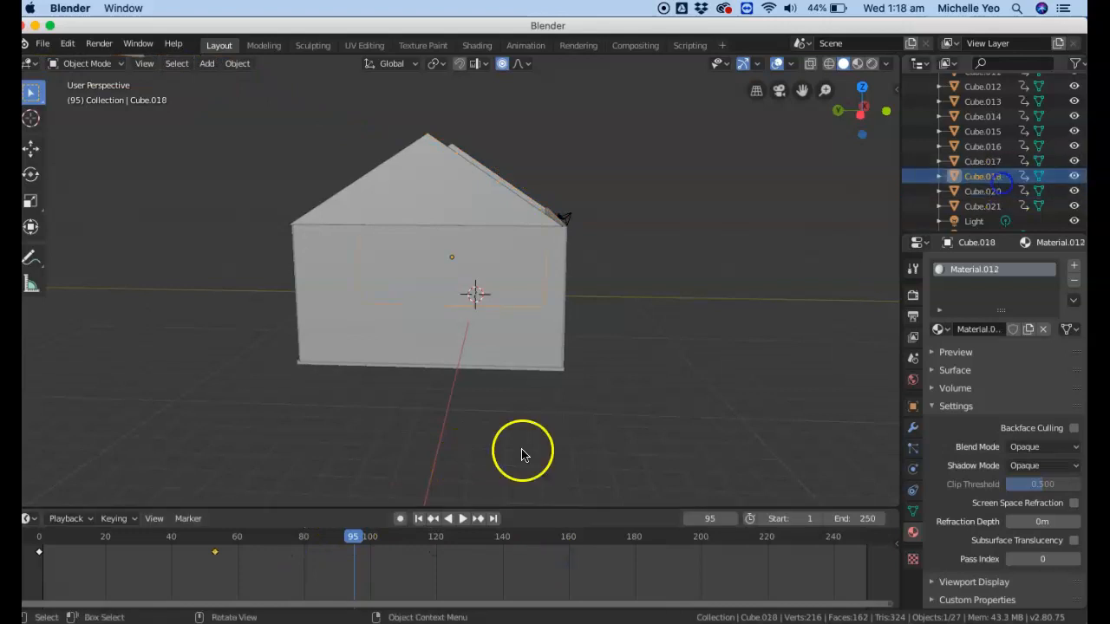
left_click_drag(217, 556, 590, 554)
left_click(974, 161)
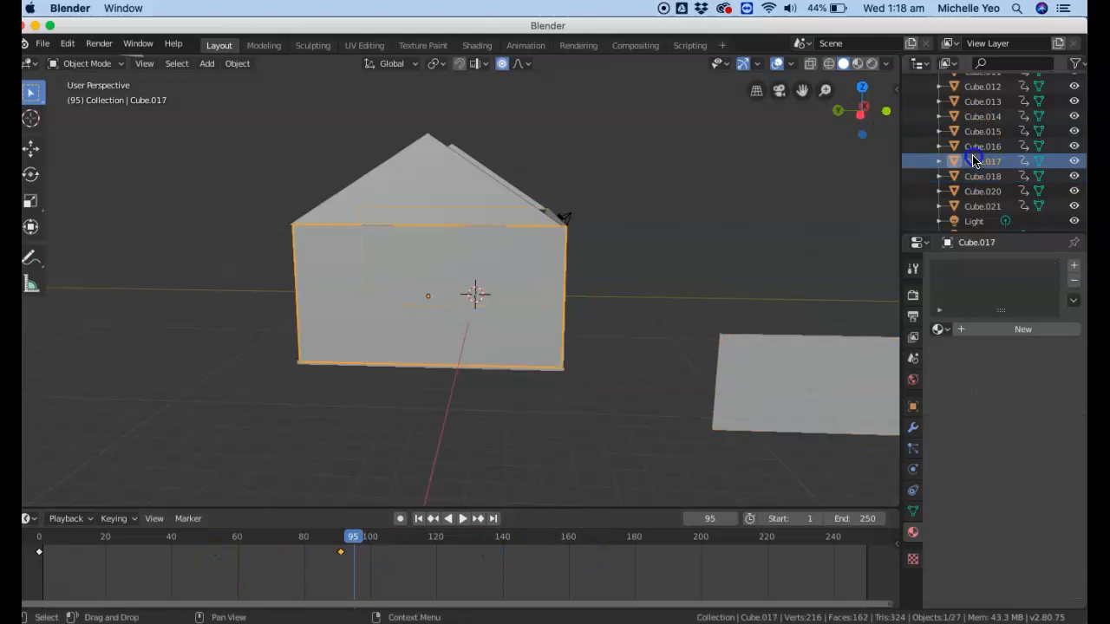
left_click_drag(353, 561, 587, 552)
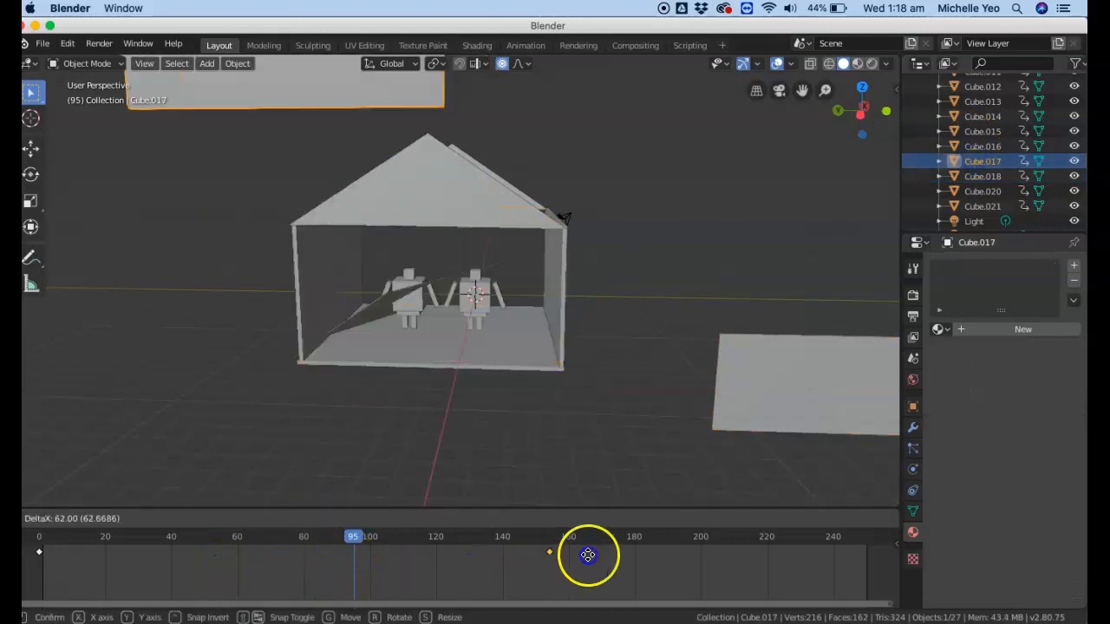
Move the side walls' arrival keyframes to about frame 144 for Cube.016 and about frame 149 for Cube.015.
left_click(986, 146)
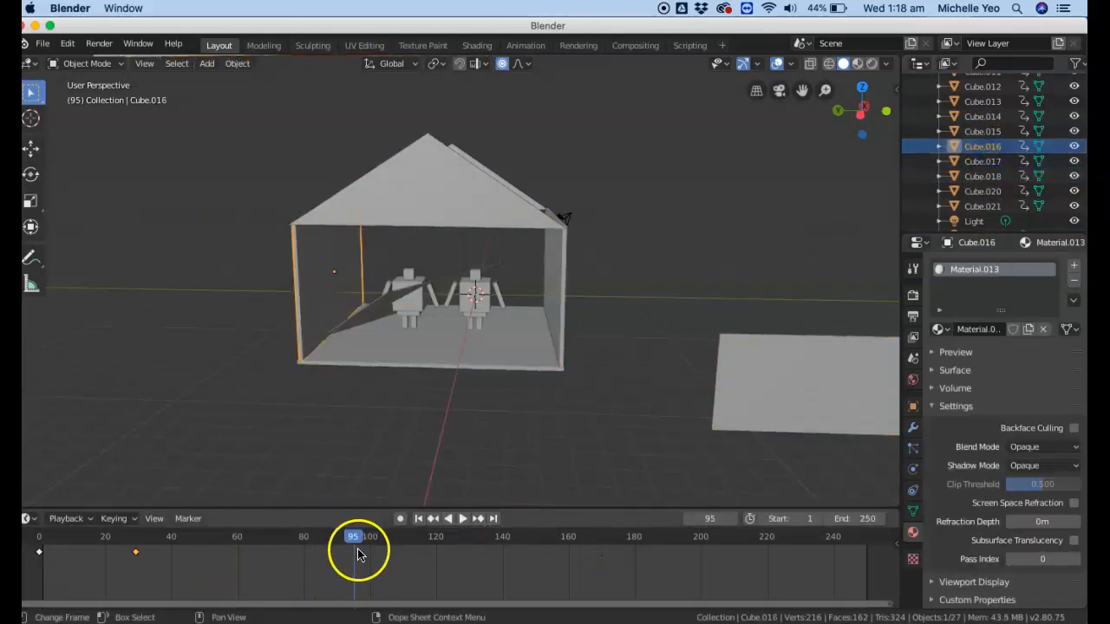
left_click_drag(137, 560, 515, 551)
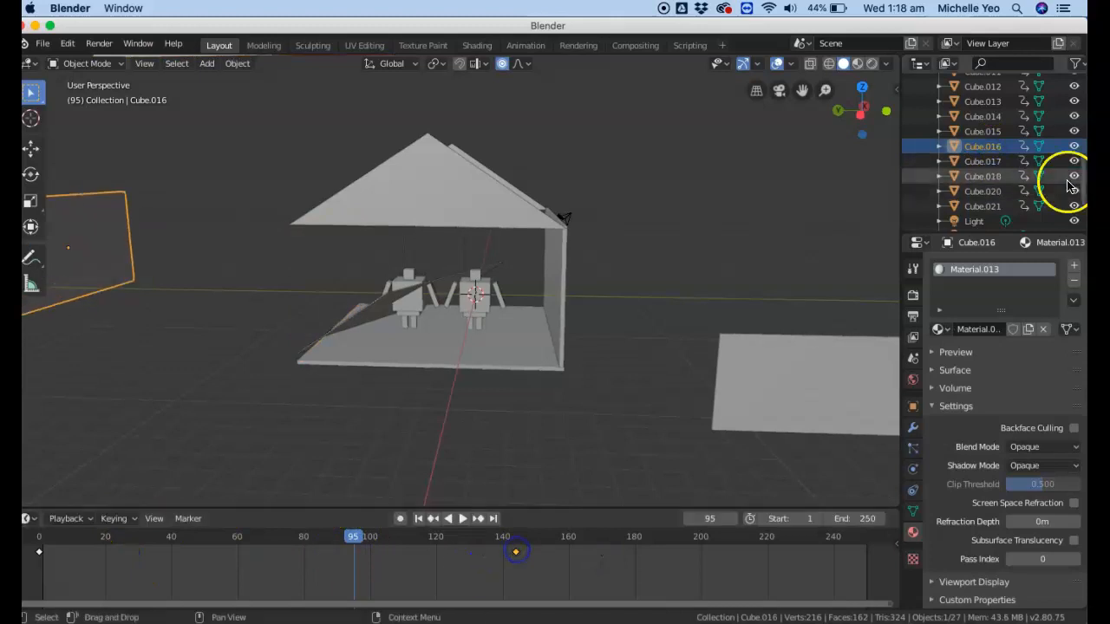
left_click(988, 131)
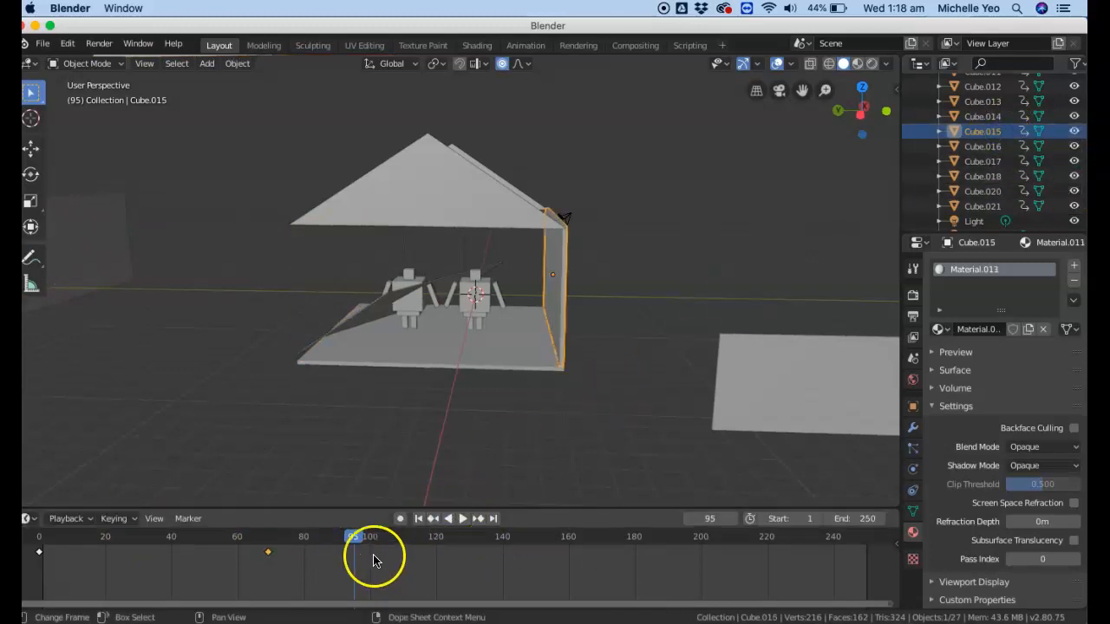
left_click_drag(276, 555, 531, 551)
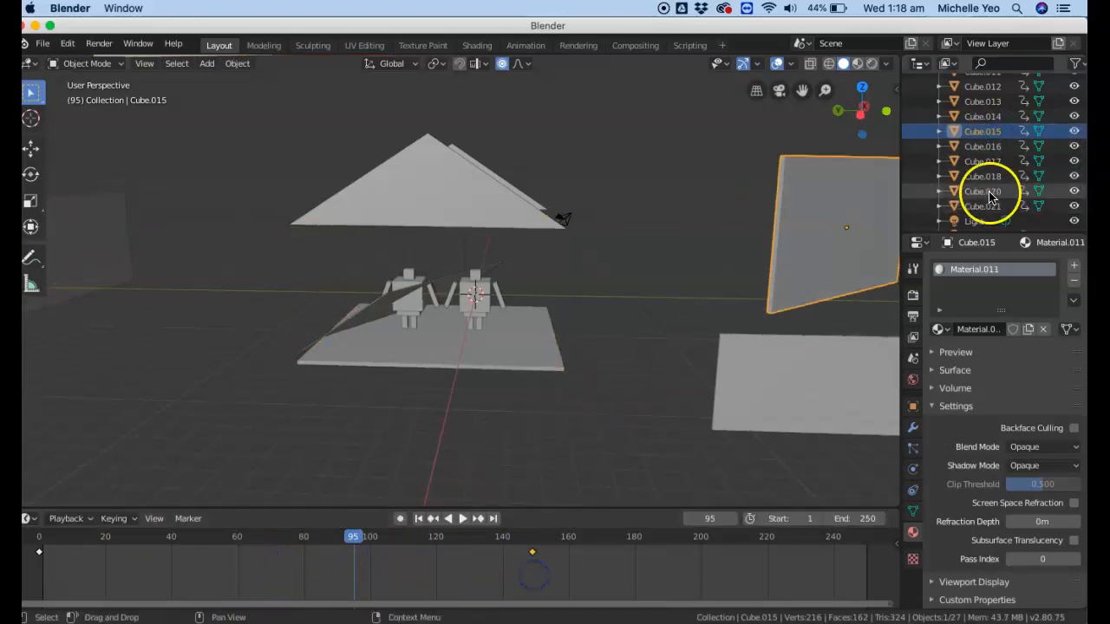
Delay the arrival keyframe of the floor slab Cube.014 to well past frame 95.
left_click(994, 120)
left_click_drag(274, 553, 531, 552)
left_click(982, 101)
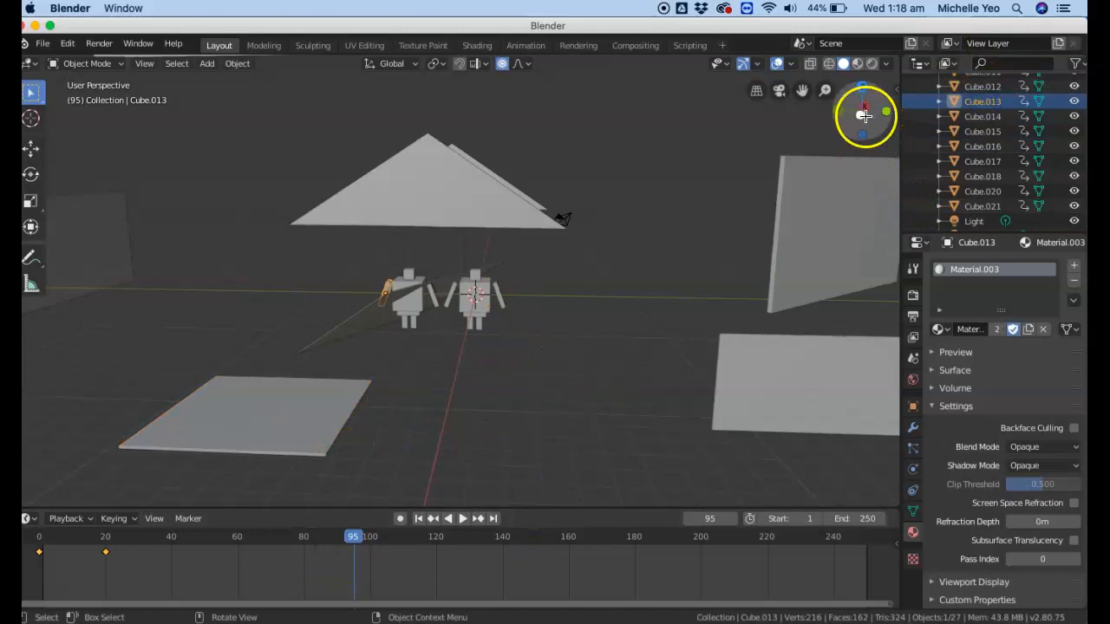
Move the gable triangles' arrival keyframes to about frame 136 for Plane.001 and about frame 146 for Plane.002.
scroll(986, 127, "down", 3)
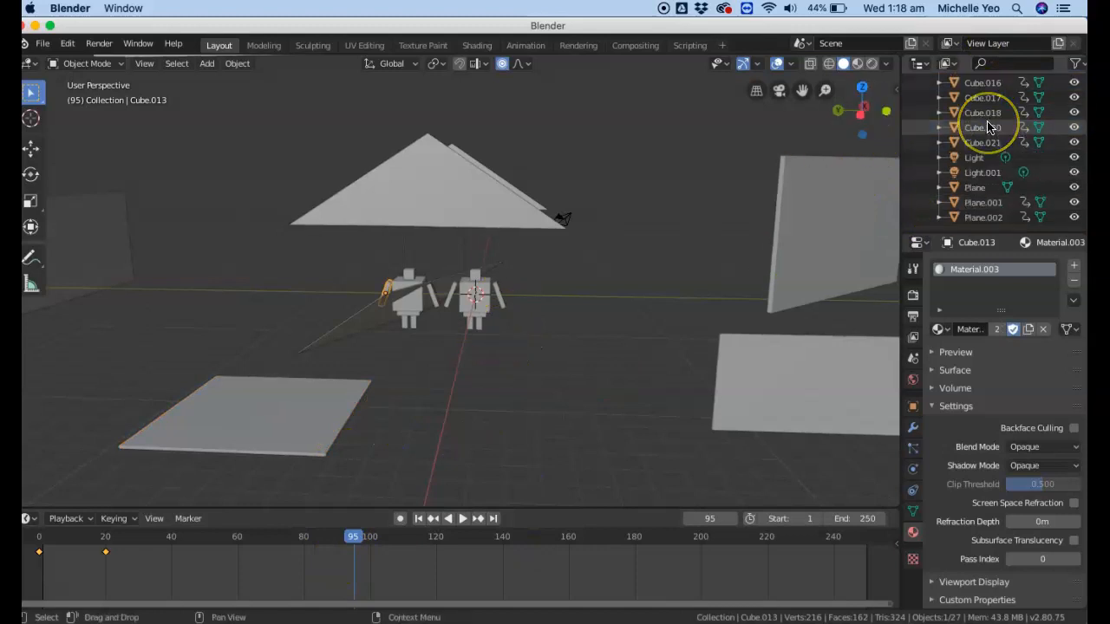
left_click(978, 187)
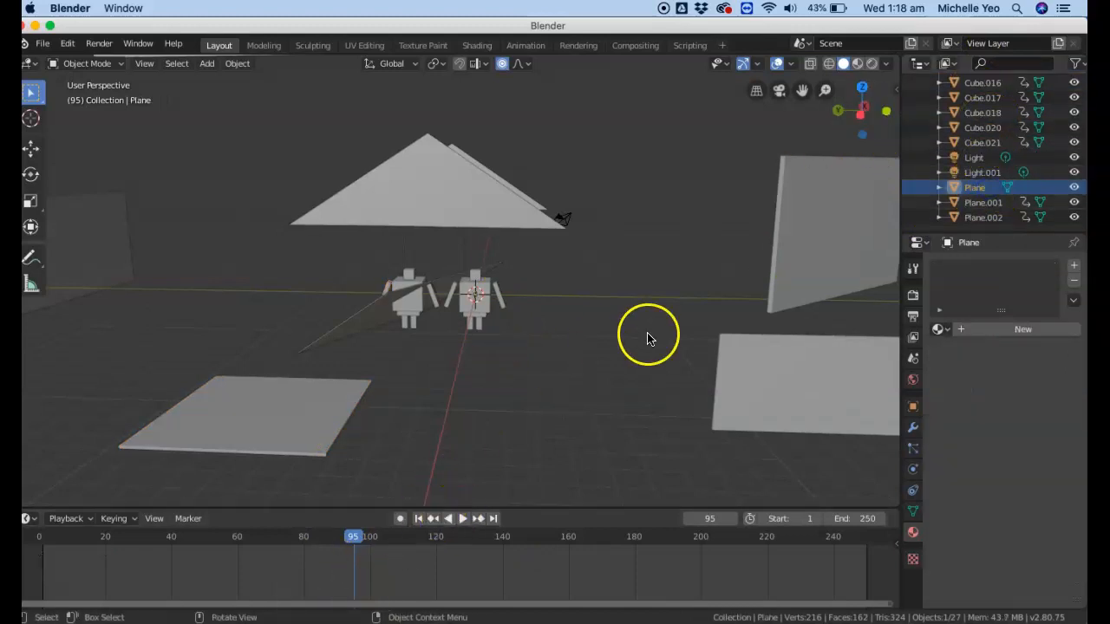
left_click(978, 202)
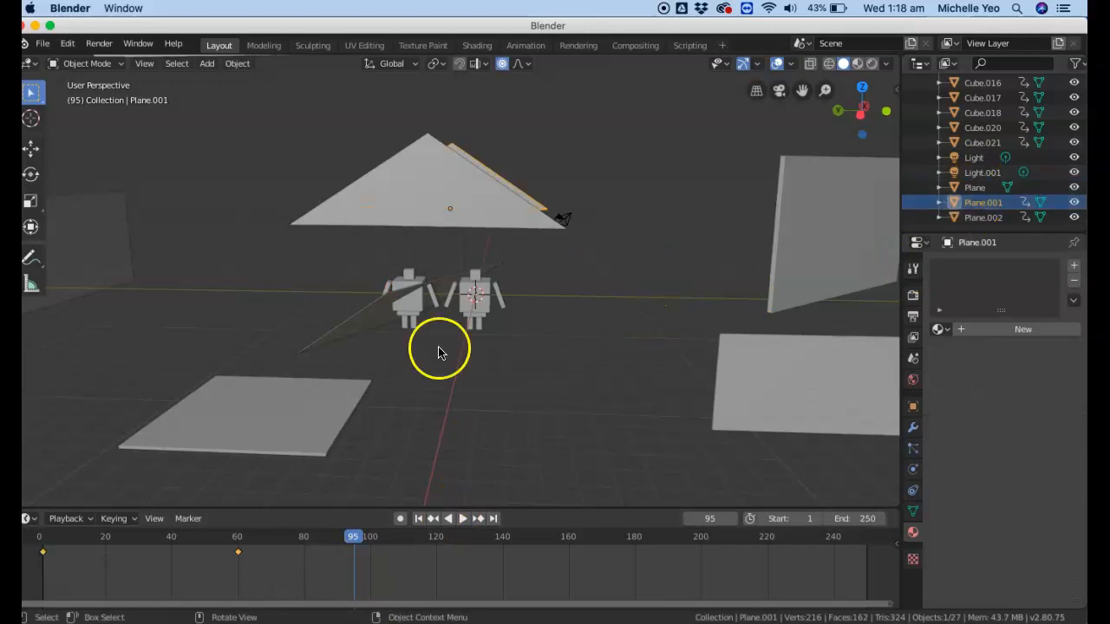
left_click_drag(281, 555, 533, 531)
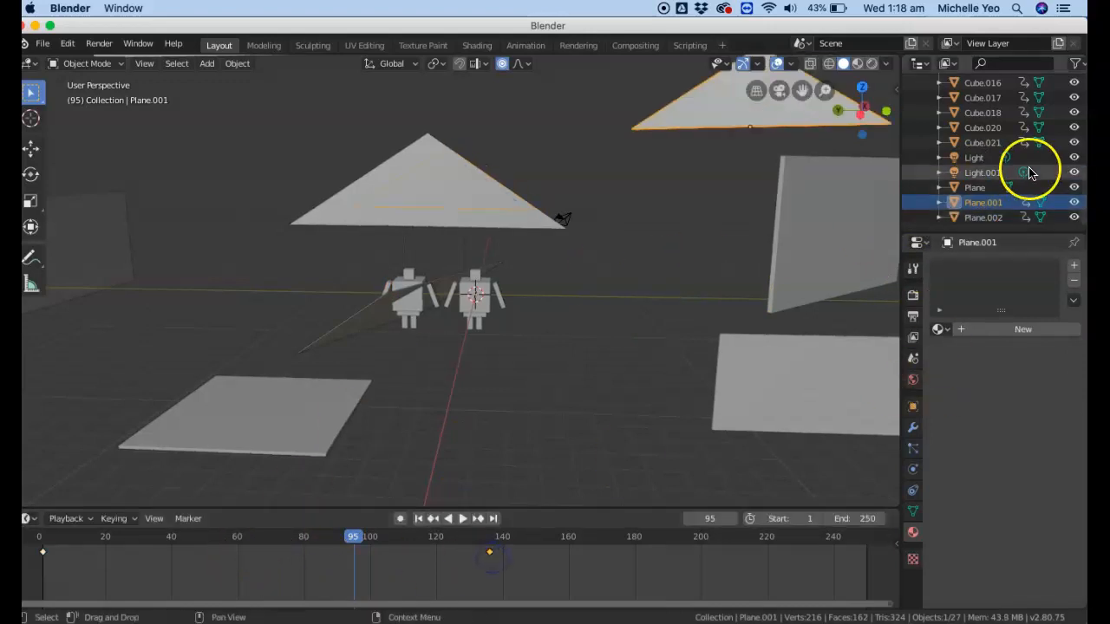
left_click(975, 218)
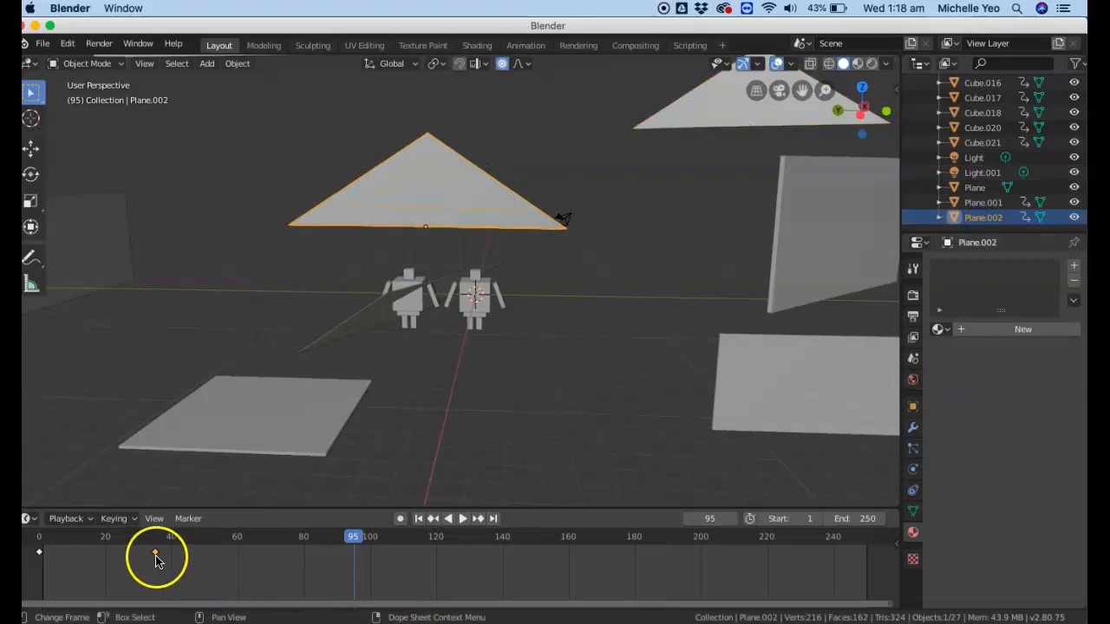
left_click_drag(254, 549, 522, 554)
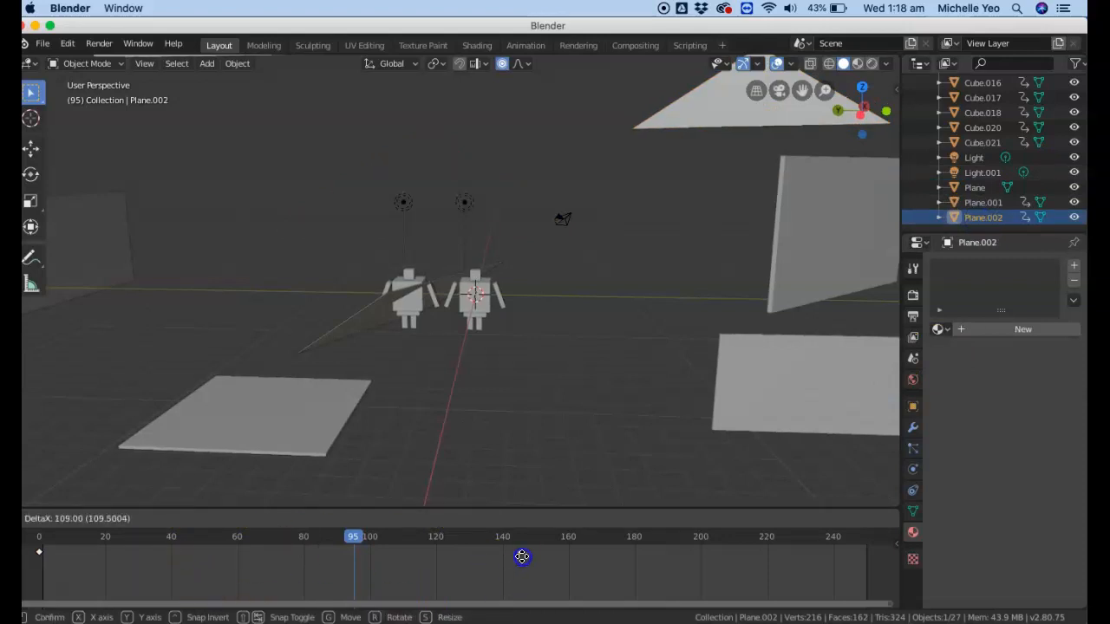
Play the retimed house and figure assembly from frame 0 and stop it once the house is complete.
left_click_drag(182, 538, 887, 539)
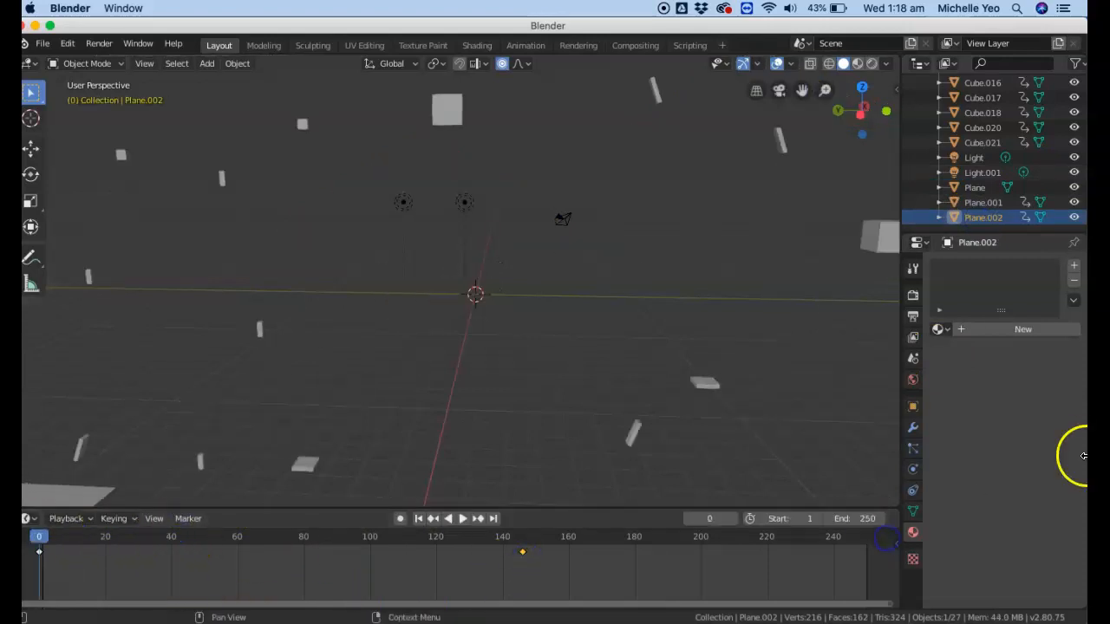
left_click(462, 519)
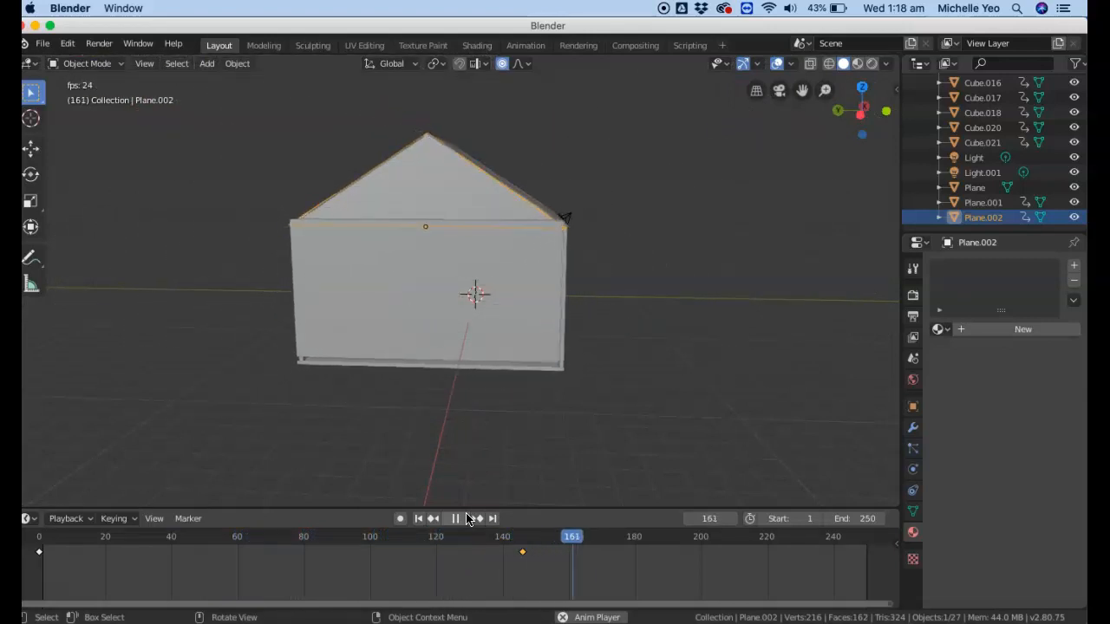
left_click(457, 518)
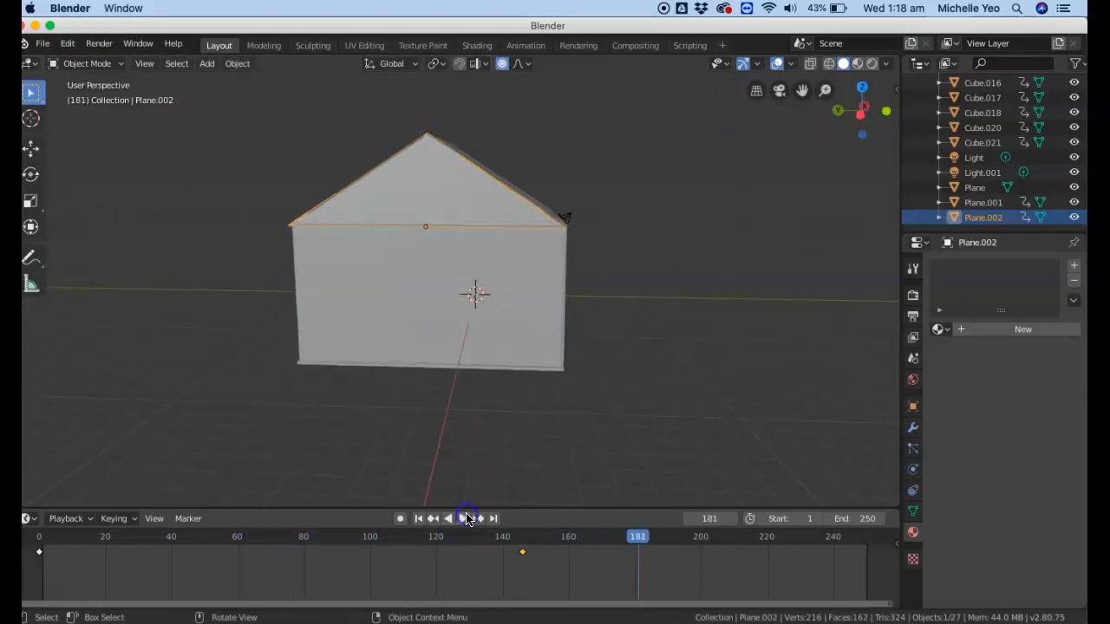
Try rotating the figure's head Cube.007 about the global Z axis at frame 43, and undo the rotation.
left_click(196, 544)
scroll(430, 310, "up", 5)
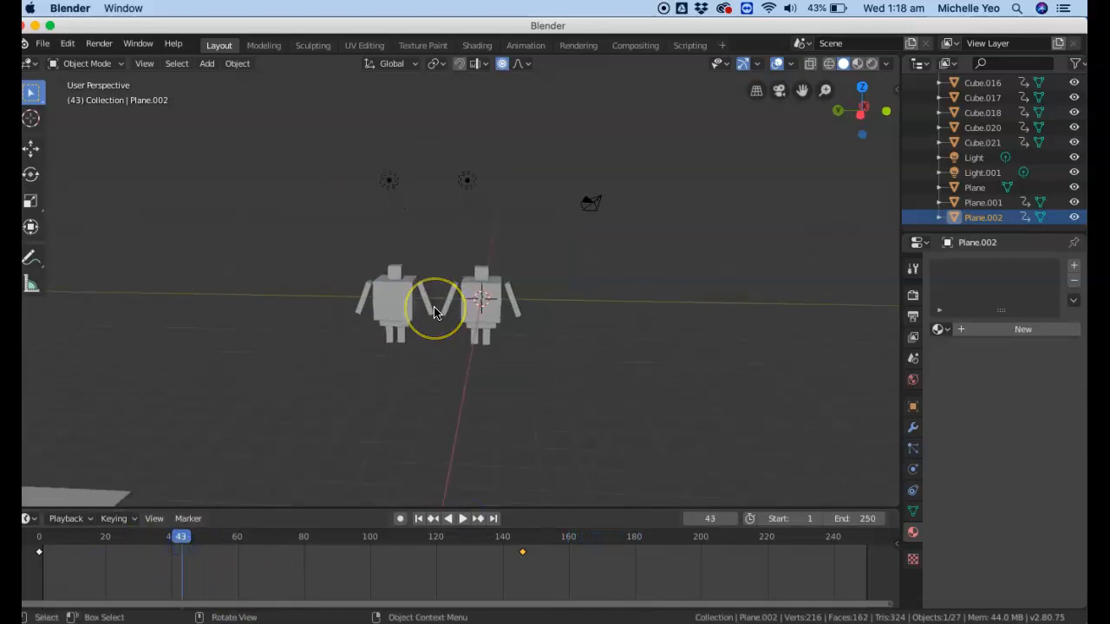
scroll(434, 313, "up", 2)
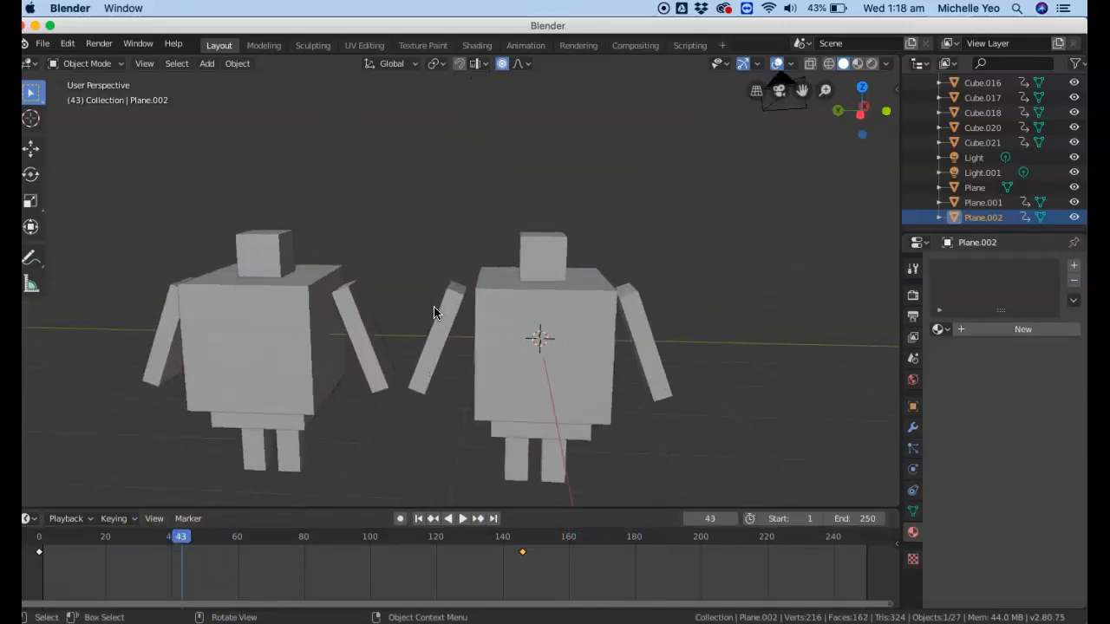
left_click(267, 245)
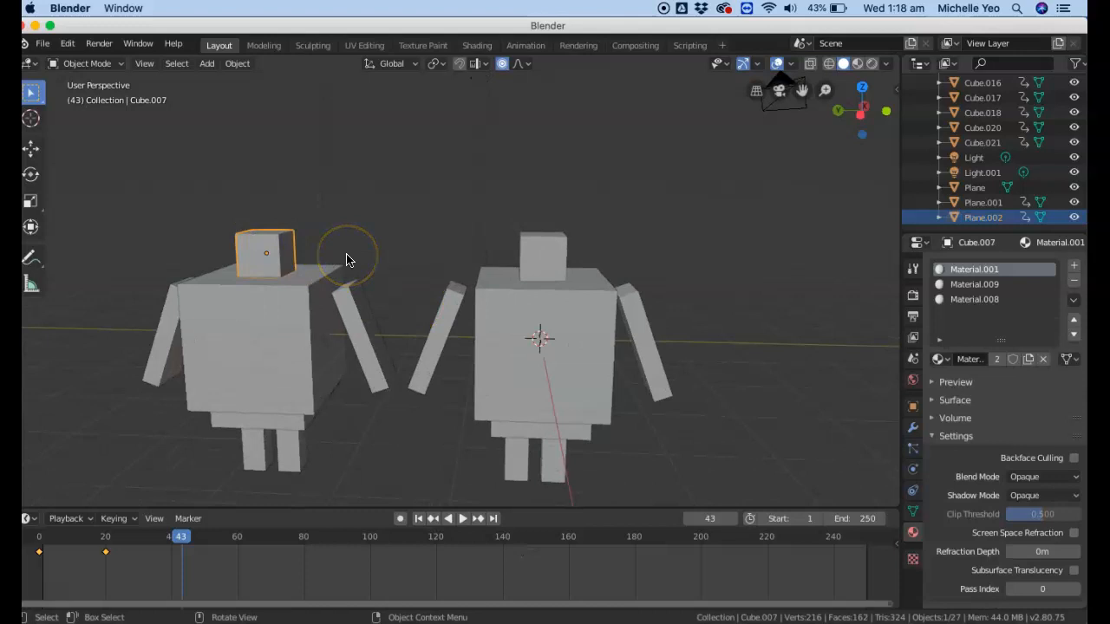
key("r")
key("z")
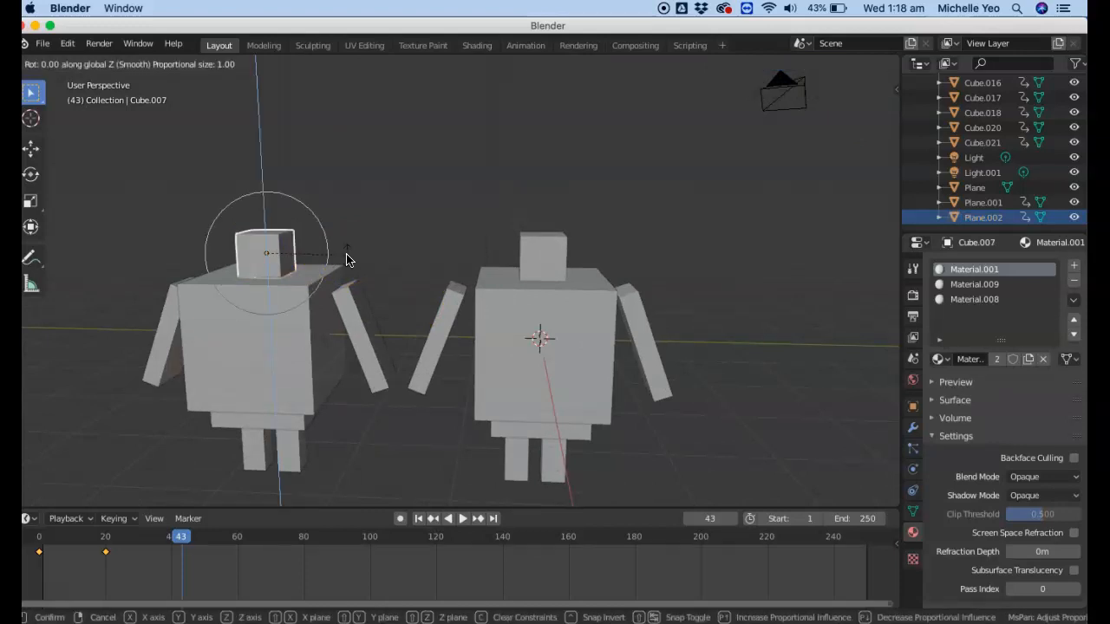
left_click(588, 167)
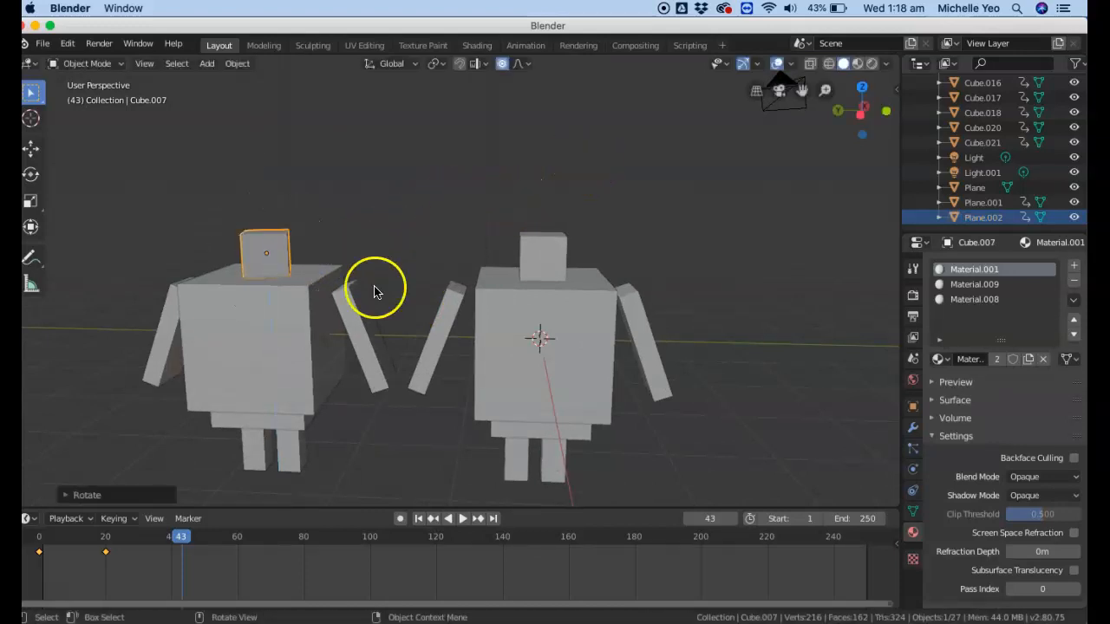
key("super+z")
Set the current frame to 40 and try turning the head Cube.007 about the global Z axis.
left_click_drag(109, 544, 170, 535)
key("r")
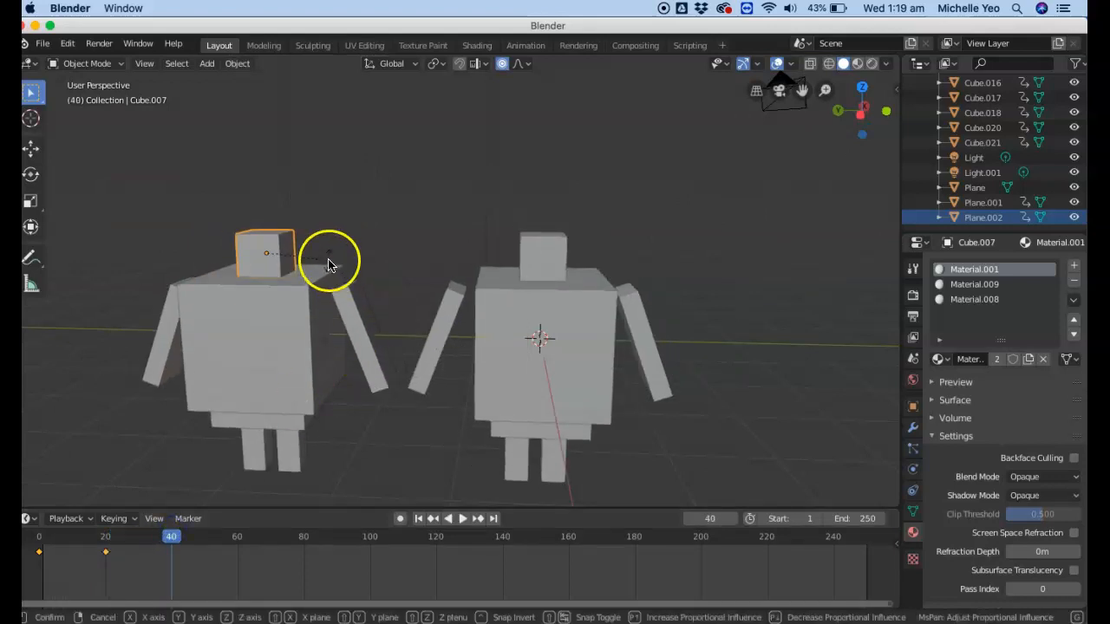
key("z")
left_click(542, 159)
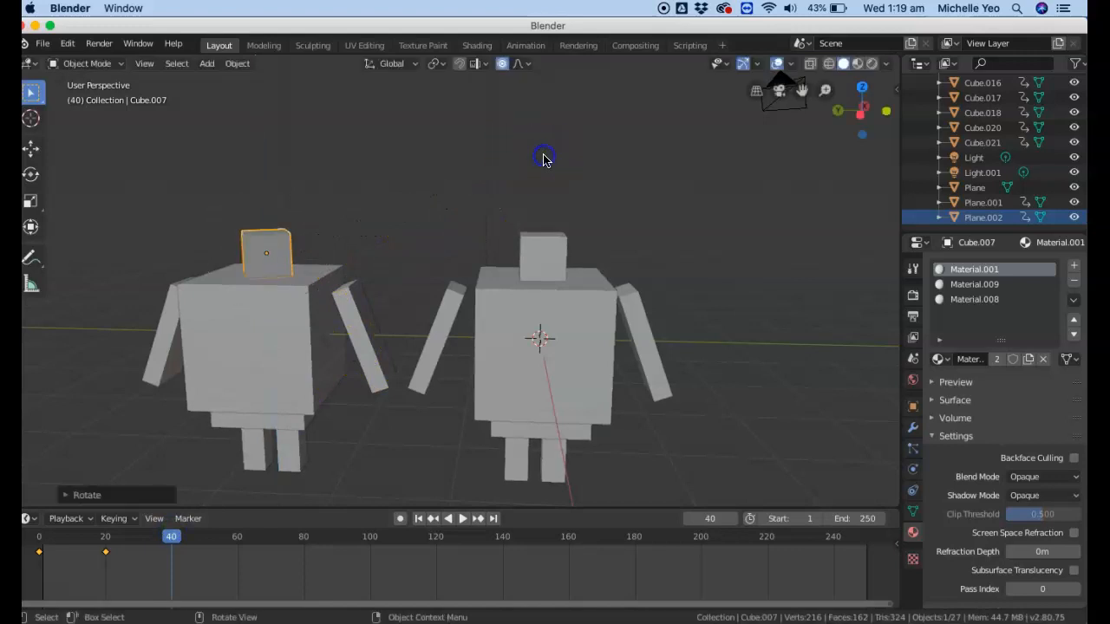
key("r")
key("z")
left_click(507, 226)
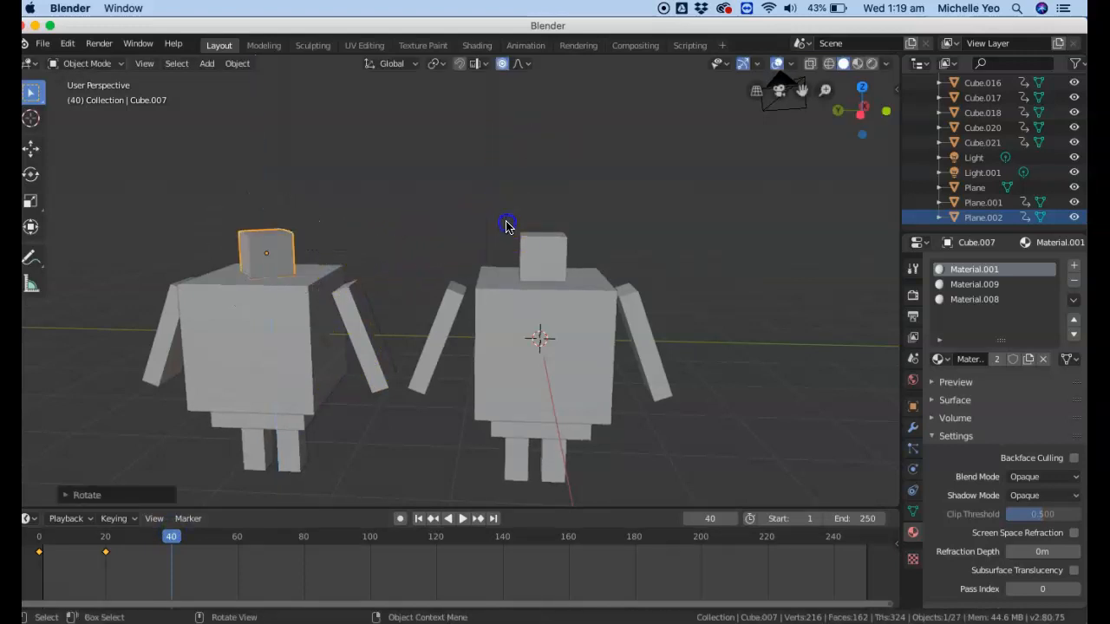
Turn the other figure's head, Cube, about the global Z axis toward its neighbour and insert a keyframe at frame 40.
left_click_drag(862, 118, 526, 133)
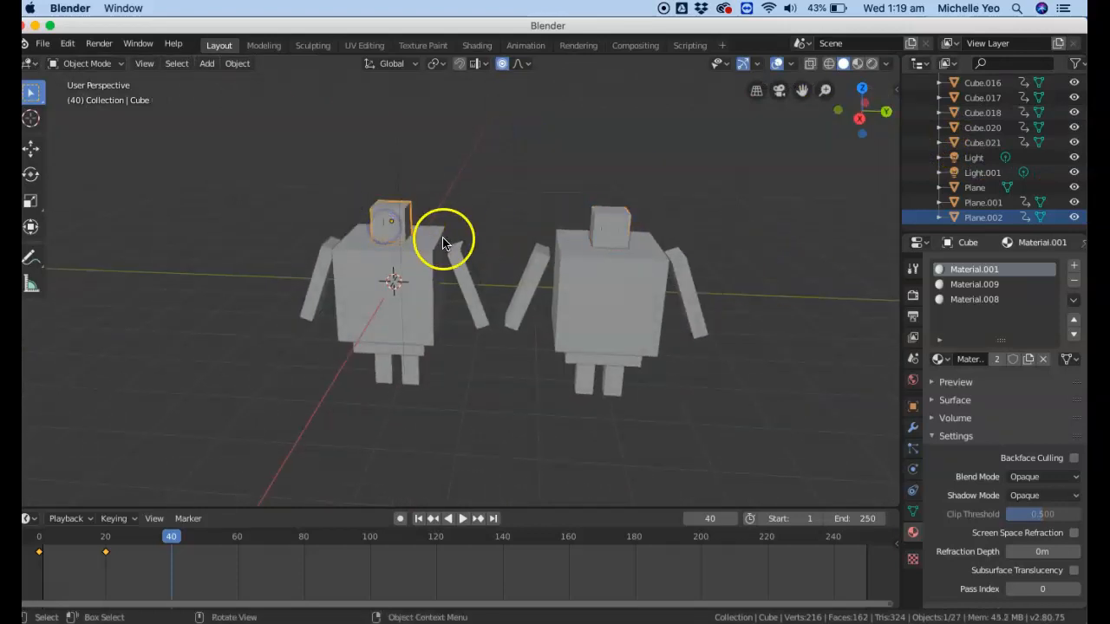
key("r")
key("z")
left_click(628, 144)
key("r")
key("z")
left_click(520, 246)
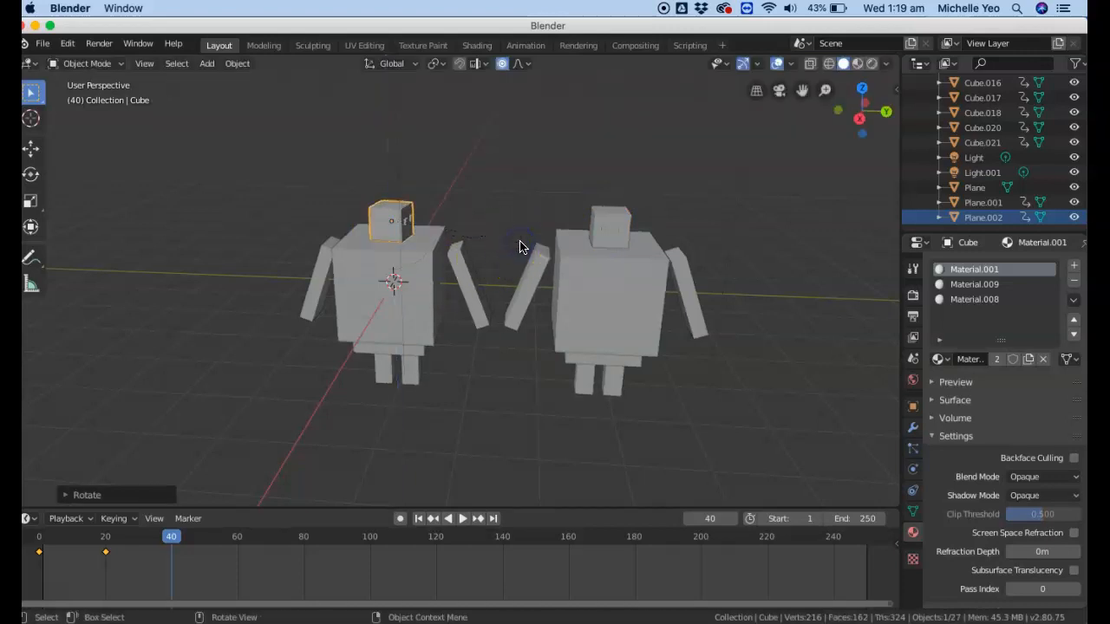
key("i")
left_click(520, 241)
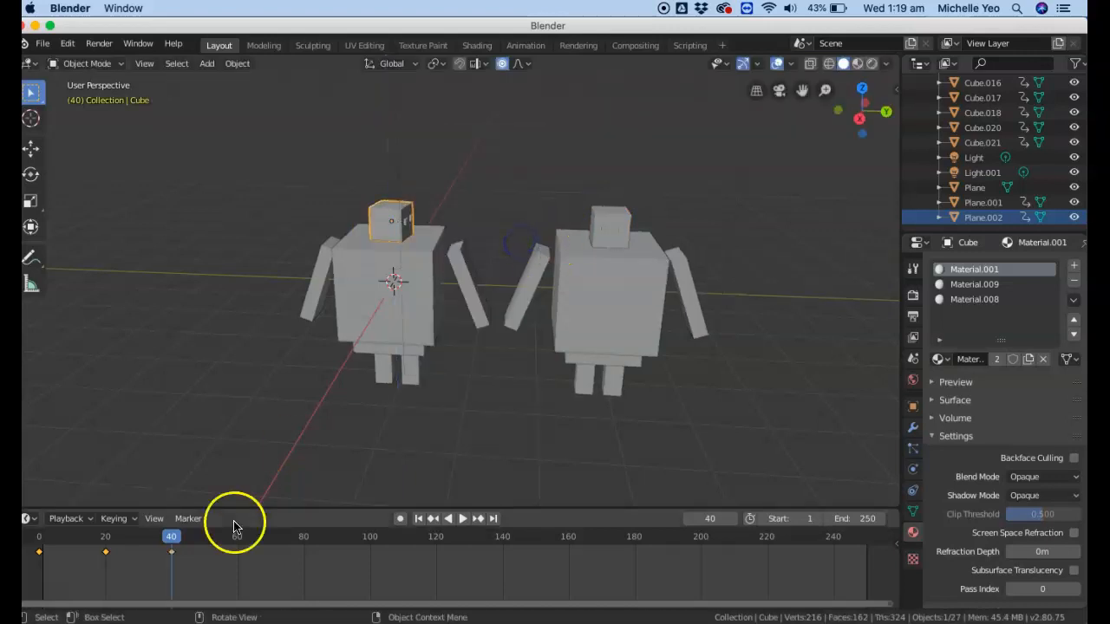
Rotate the head Cube.007 about the global Z axis toward the other figure and keyframe it at frame 40.
left_click(615, 226)
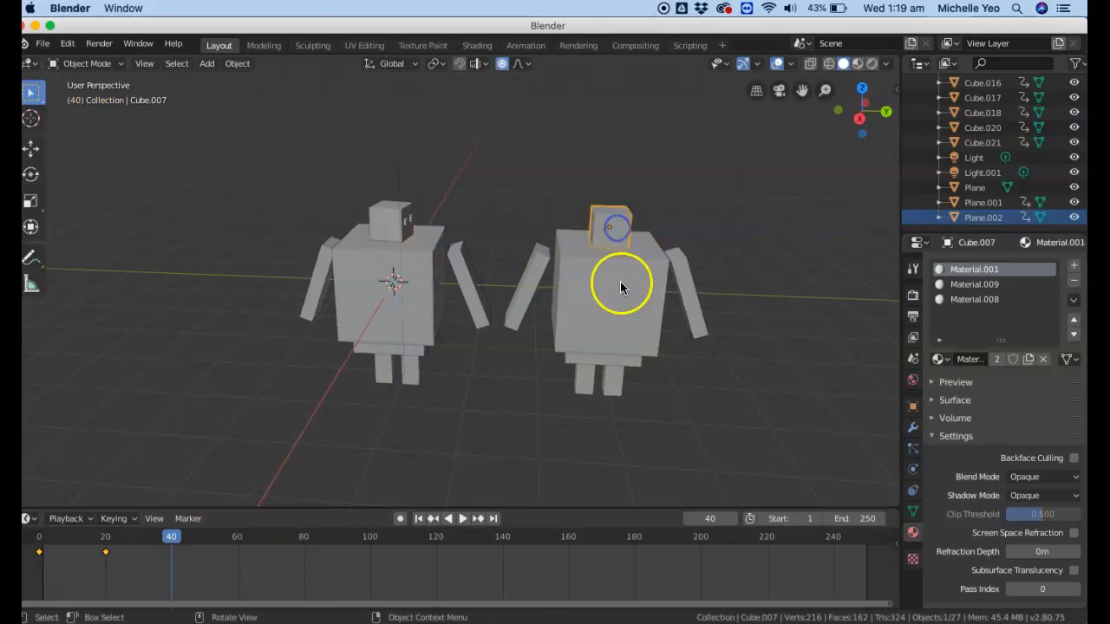
key("r")
key("z")
left_click(527, 259)
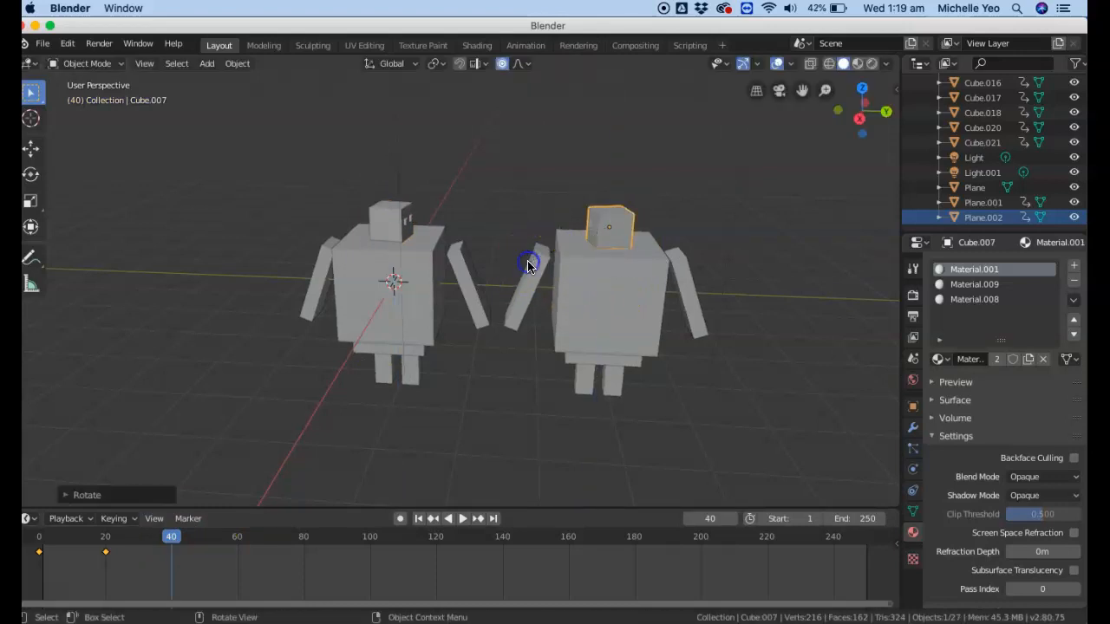
key("i")
left_click(528, 263)
Play the animation from frame 0 to review the head turns, and stop it at frame 53.
left_click_drag(176, 543, 39, 541)
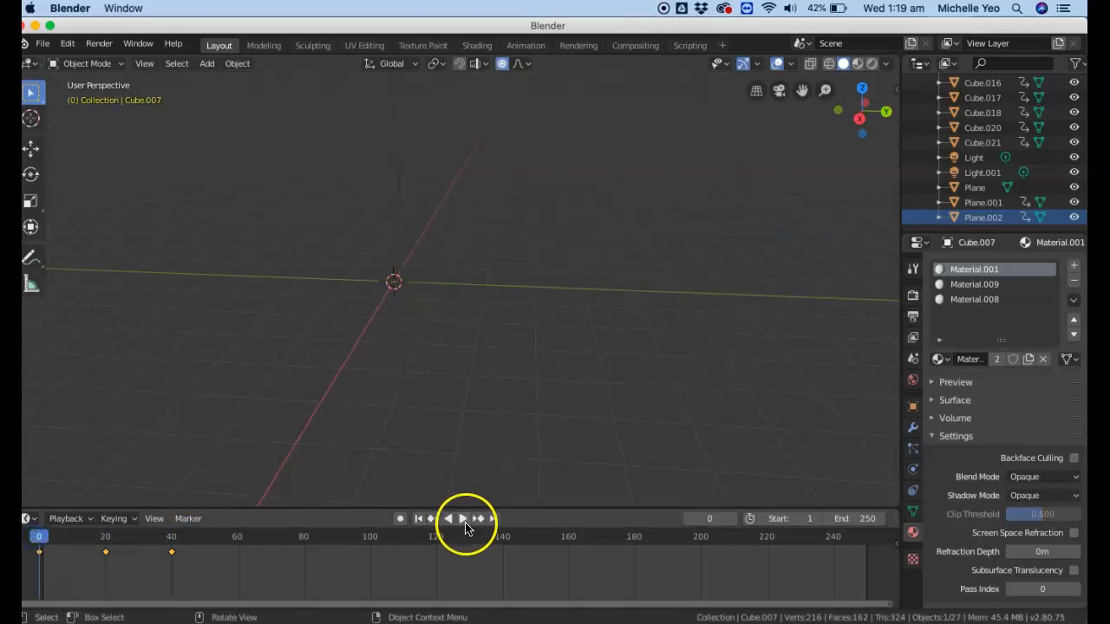
left_click(463, 519)
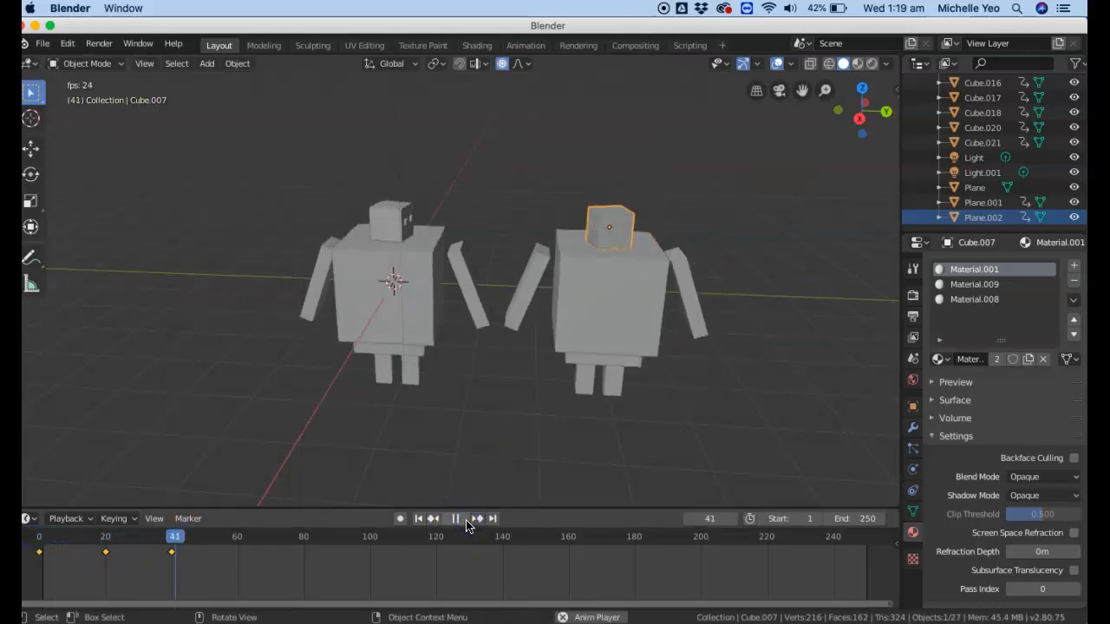
left_click(463, 519)
Rotate the inner arm Cube.006 about 17° about the global X axis toward the other figure and insert a LocRotScale keyframe at frame 53.
left_click(471, 310)
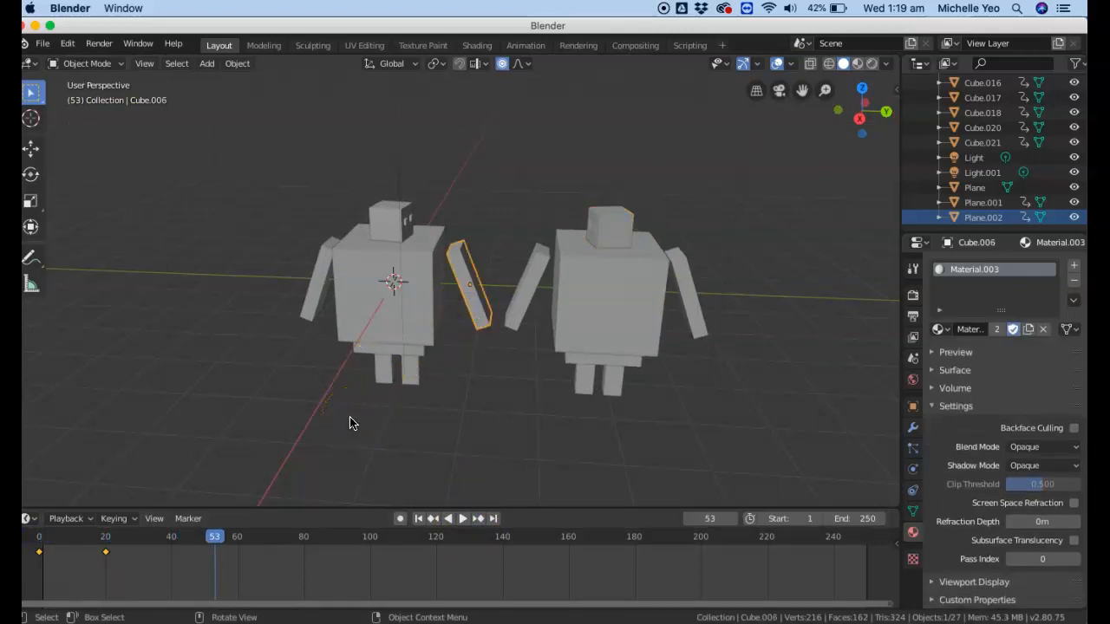
key("r")
key("x")
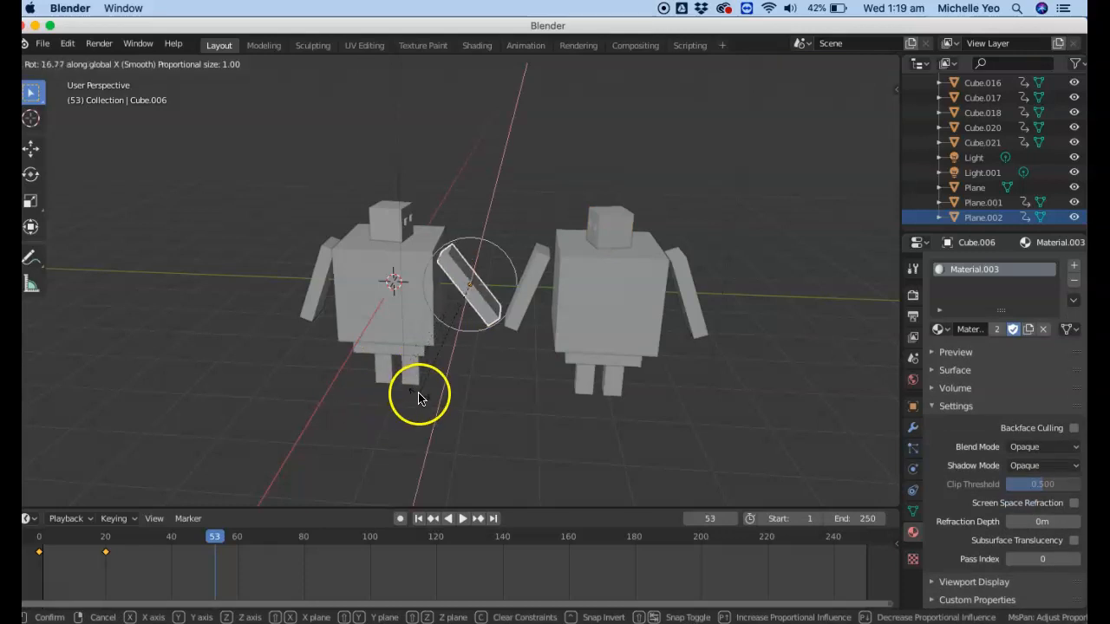
left_click(417, 396)
key("i")
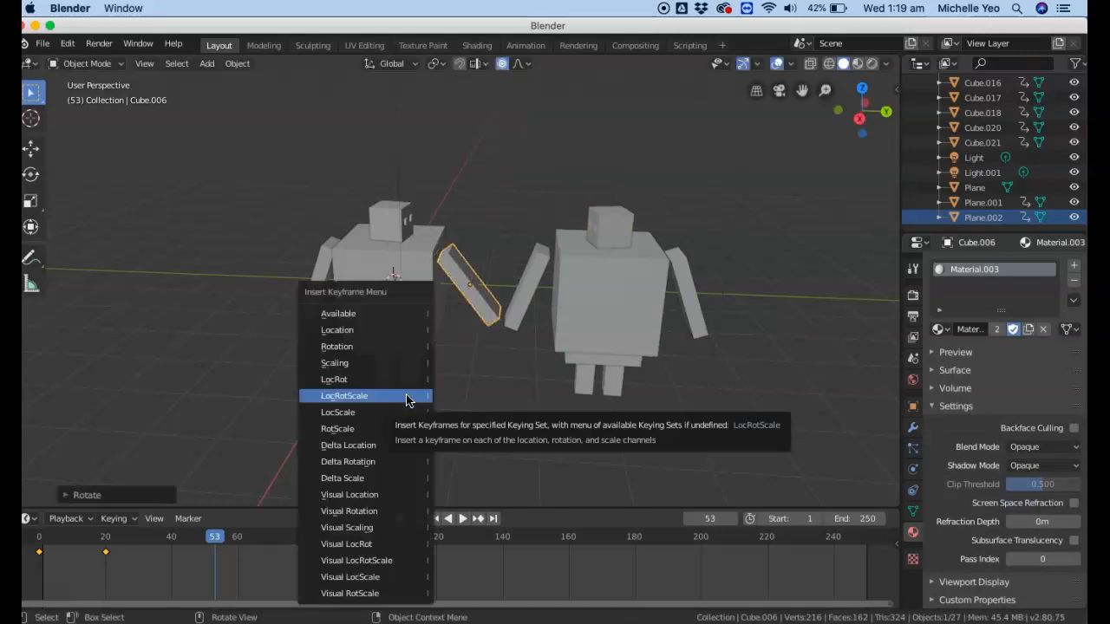
left_click(408, 396)
Rotate the neighbouring figure's inner arm Cube.012 about the global X axis until it meets Cube.006, and keyframe it at frame 53.
left_click(528, 299)
key("r")
key("x")
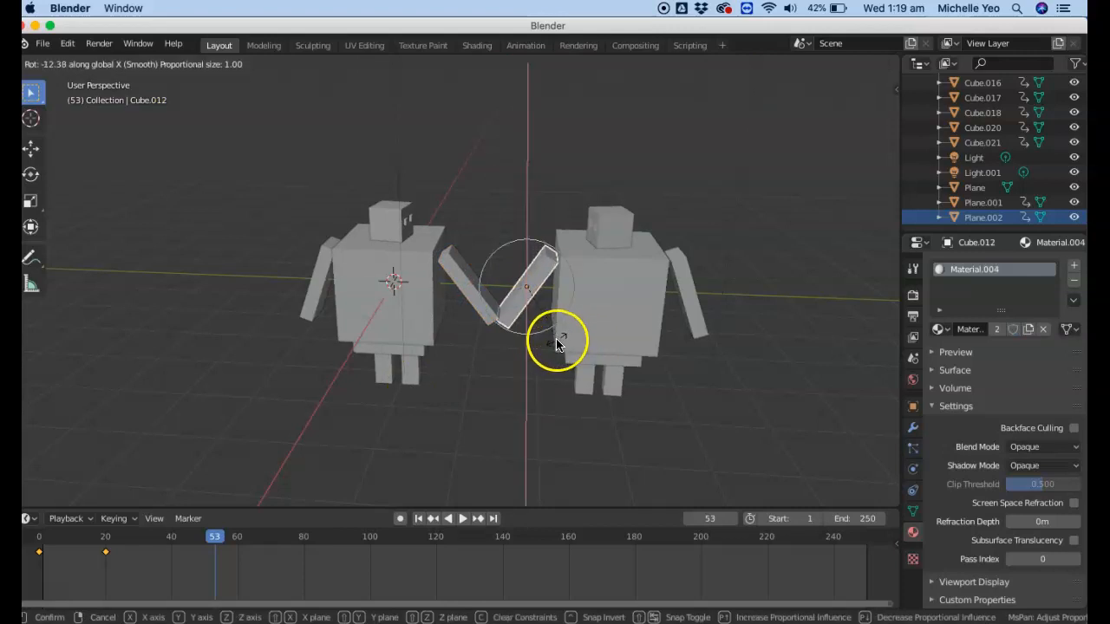
left_click(549, 344)
key("i")
left_click(549, 343)
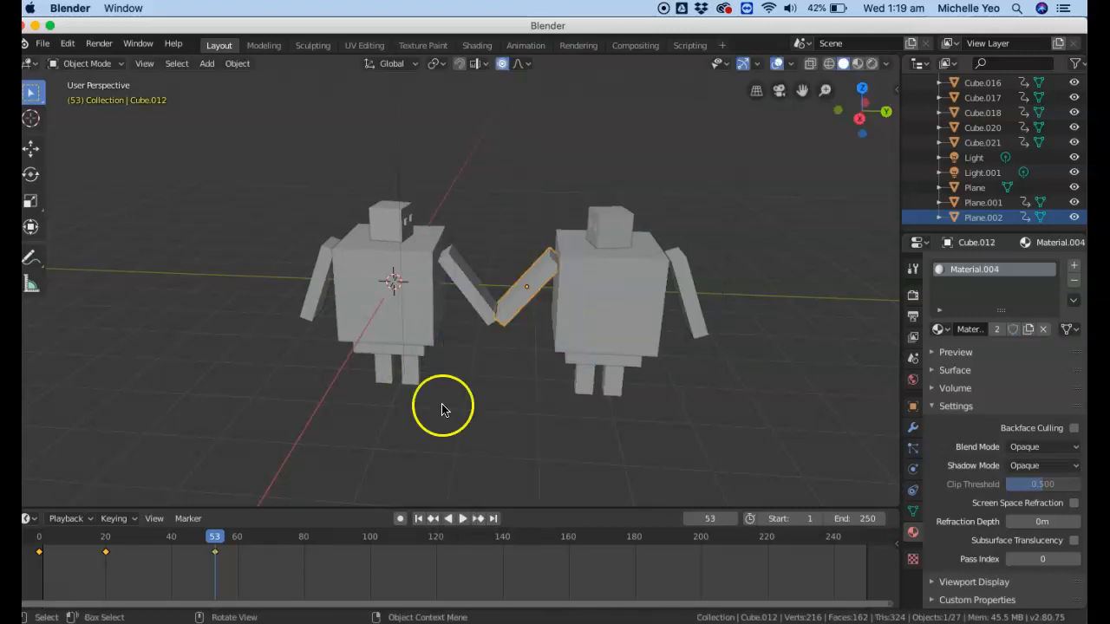
Play the animation from frame 0 through the house assembly to check the arm movement, and return to frame 0.
left_click_drag(232, 538, 36, 538)
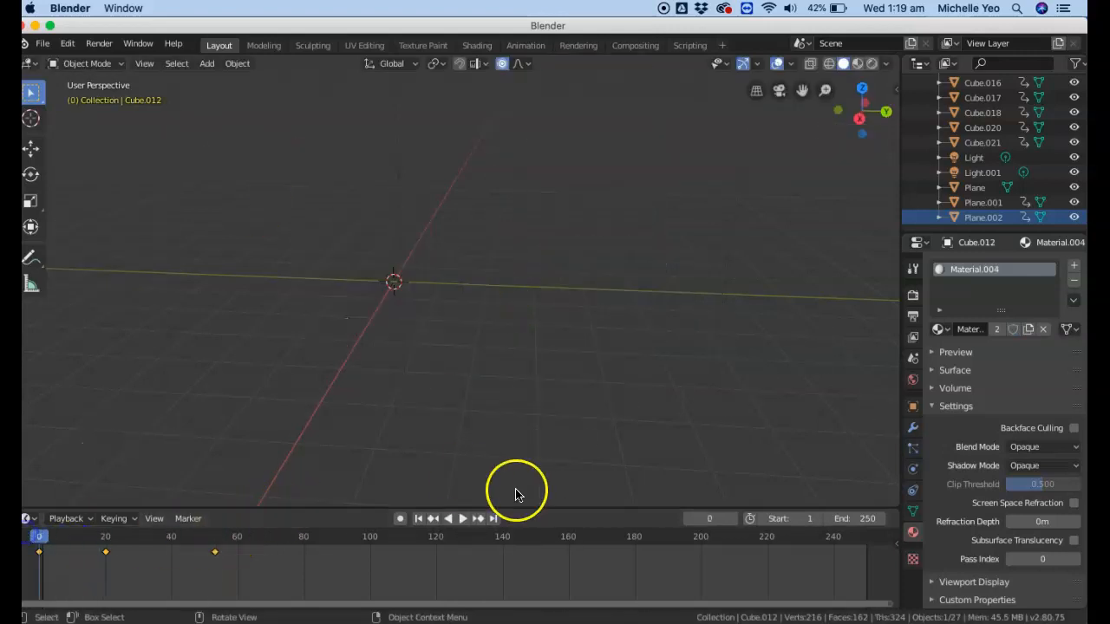
left_click(464, 520)
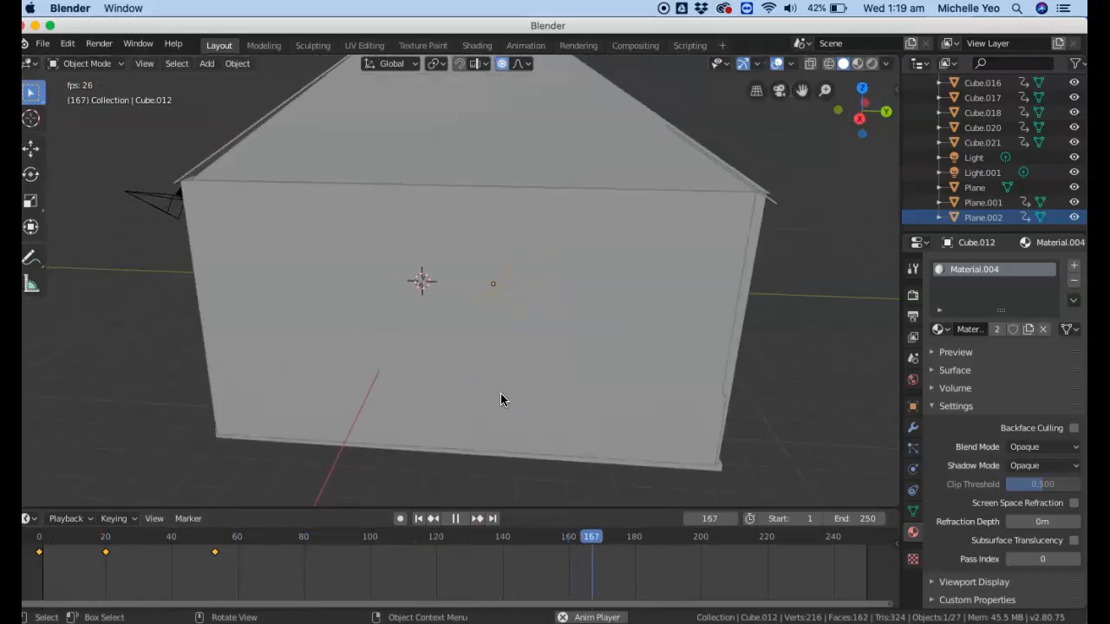
left_click(456, 518)
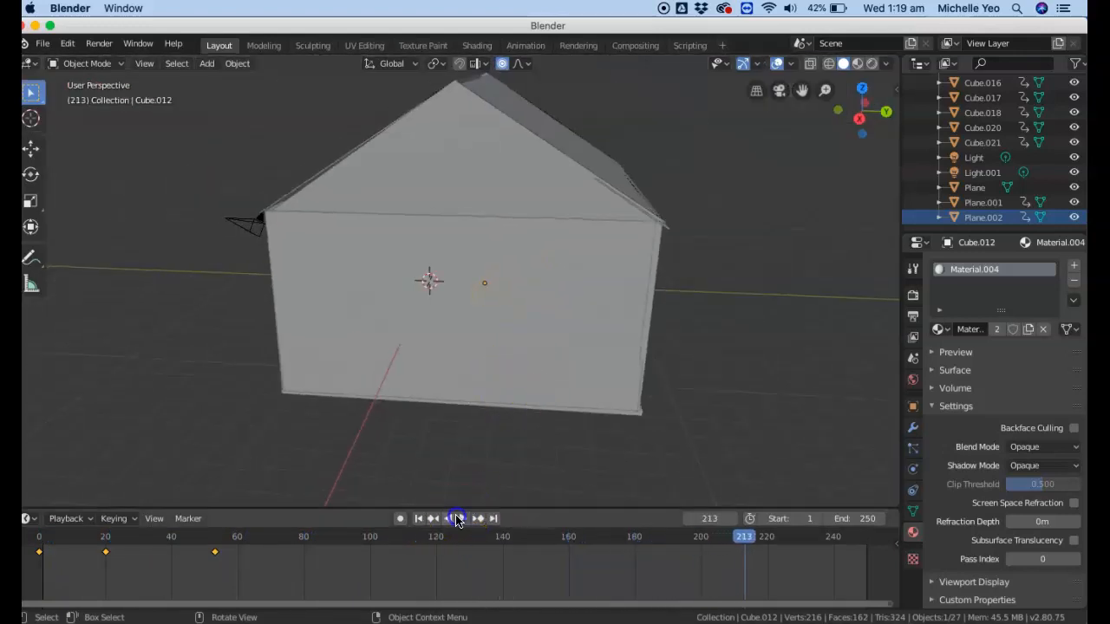
left_click_drag(182, 533, 110, 540)
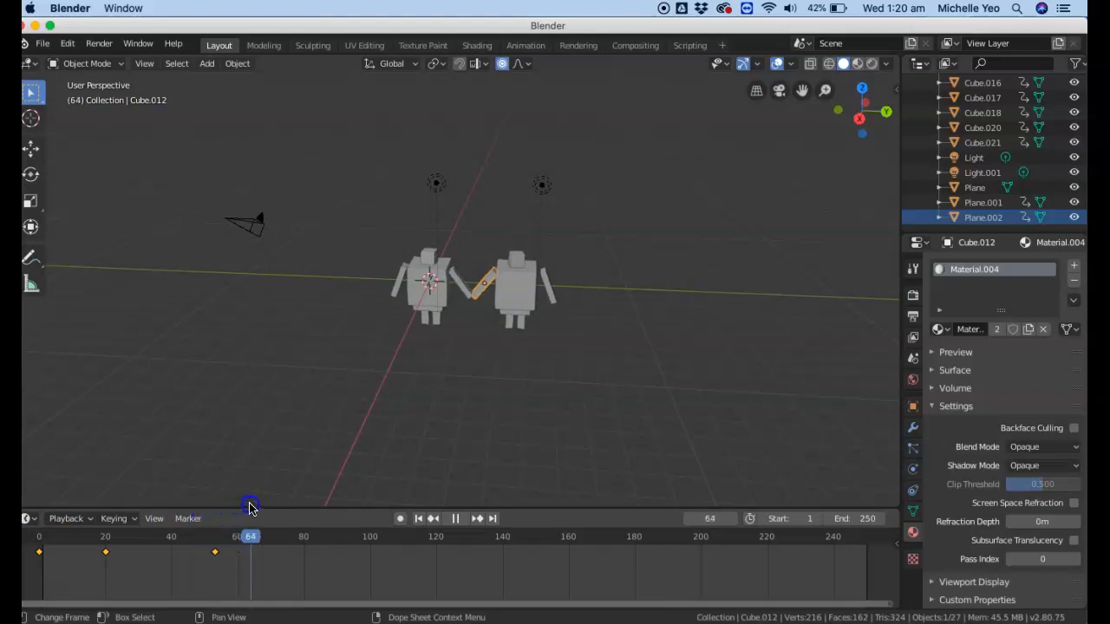
key("Escape")
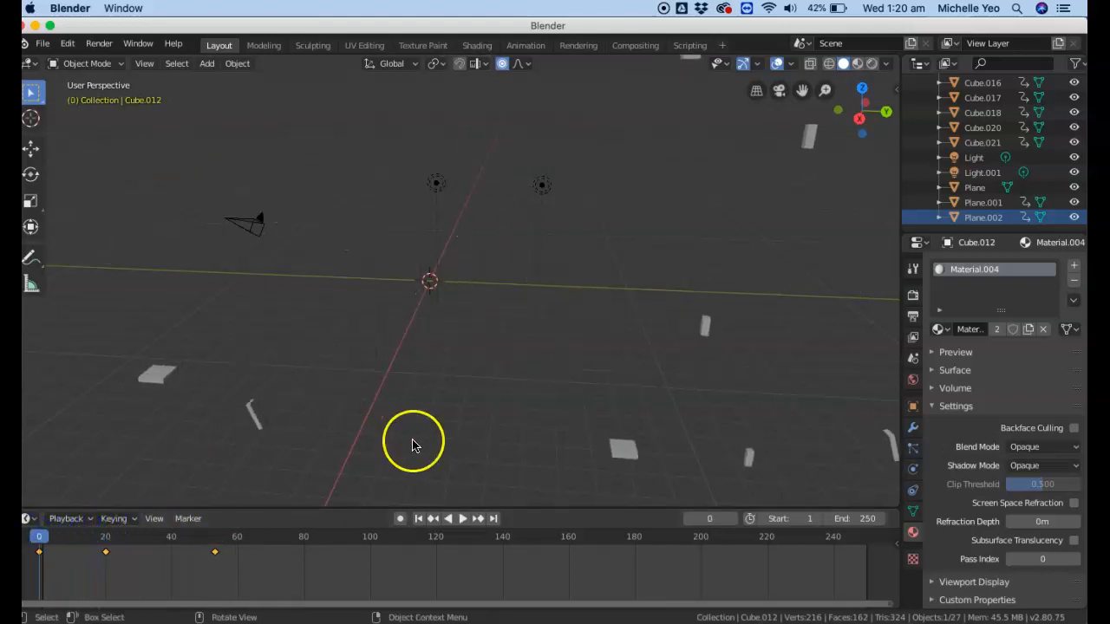